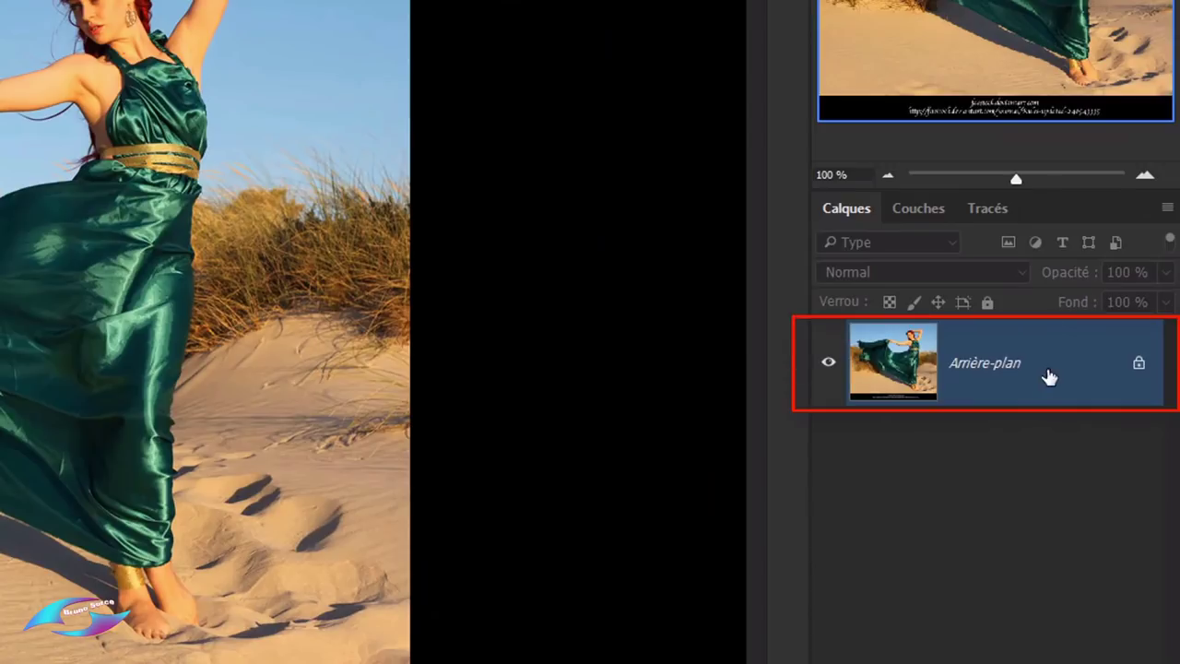
- Unlock the Arrière-plan background layer so it becomes the editable layer Calque 0
left_click(1139, 367)
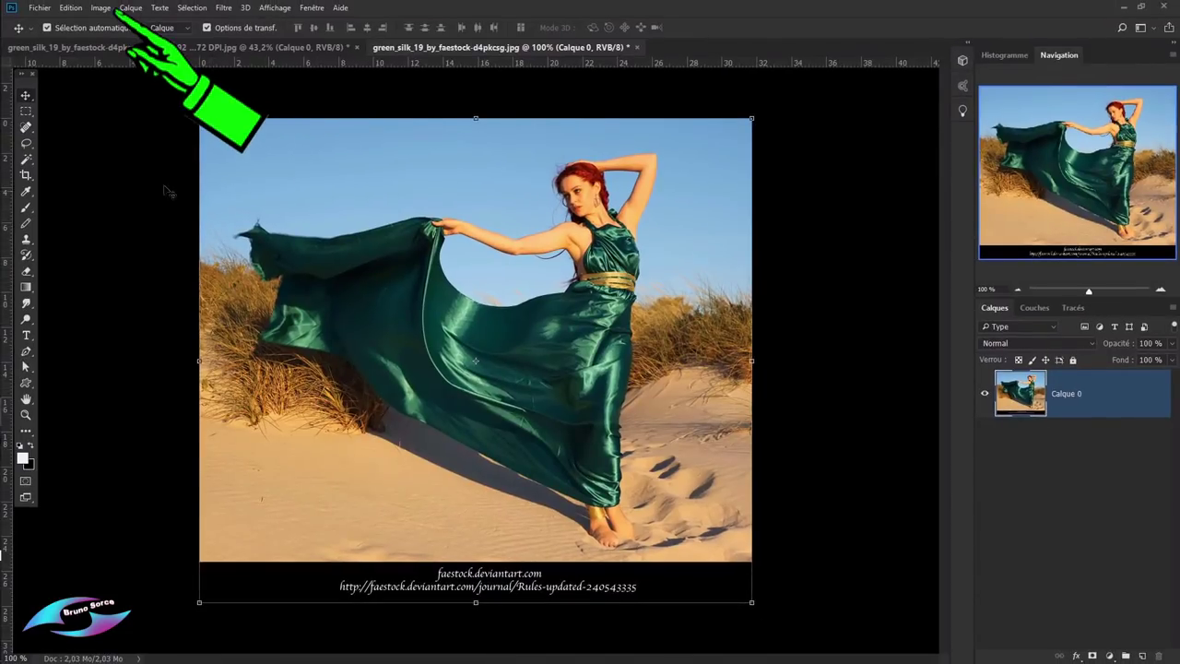
left_click(101, 8)
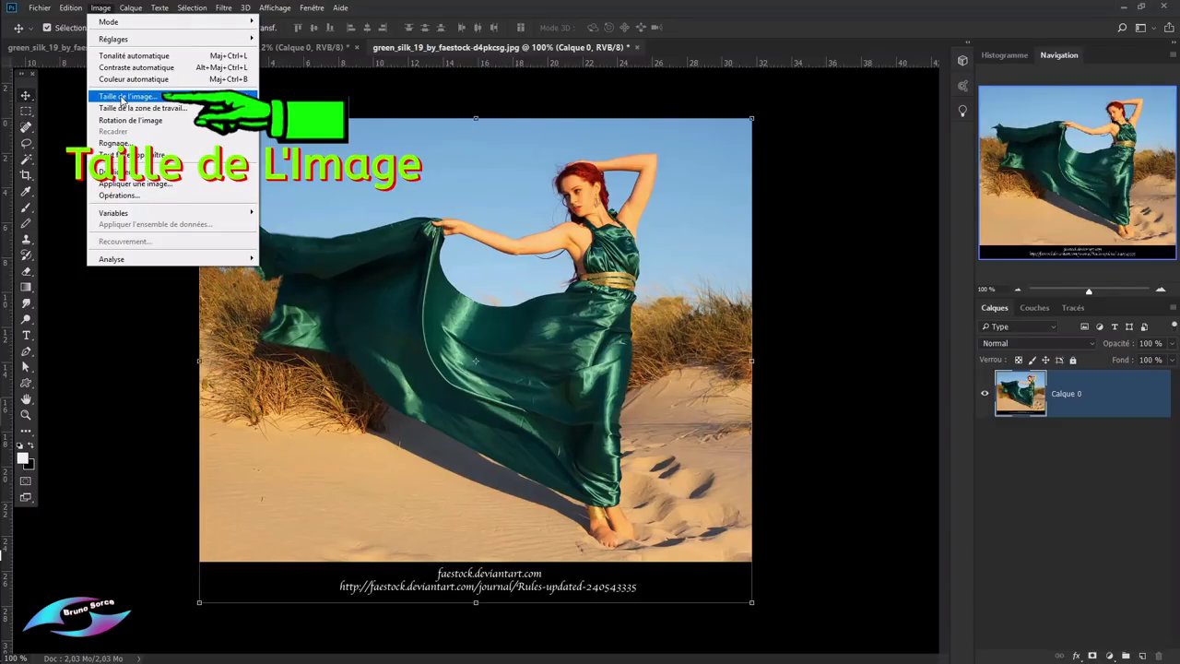
- Resize the dress photo to 2500 × 2192 pixels at 72 pixels per inch
left_click(123, 97)
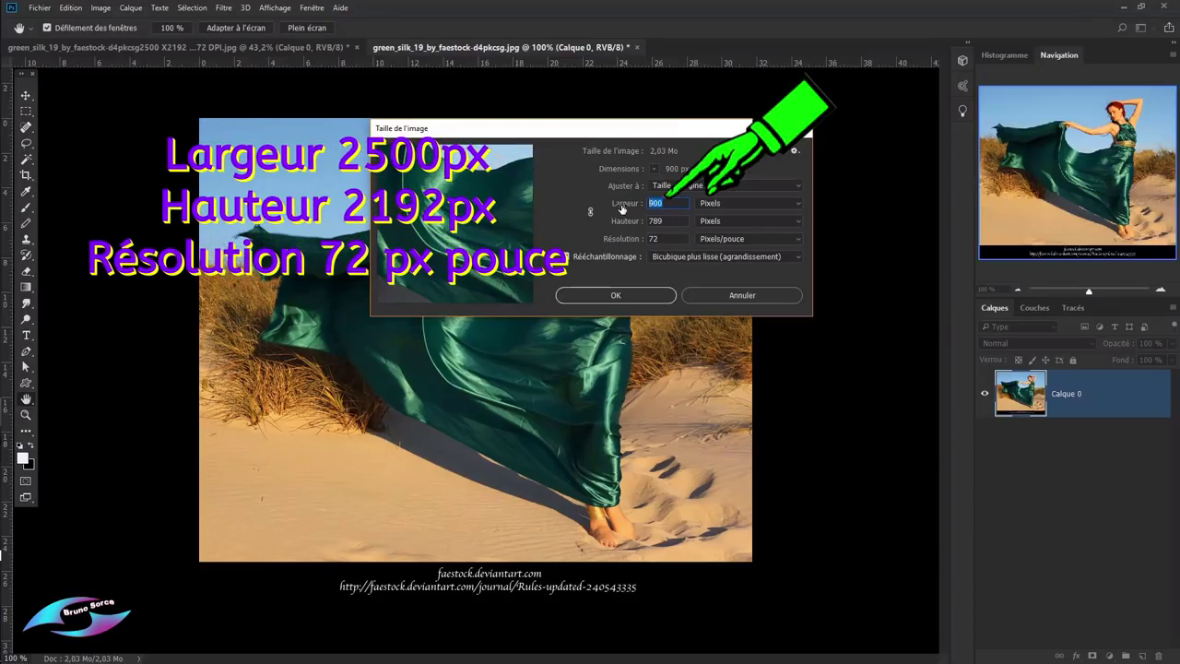
type("2500")
key("Tab")
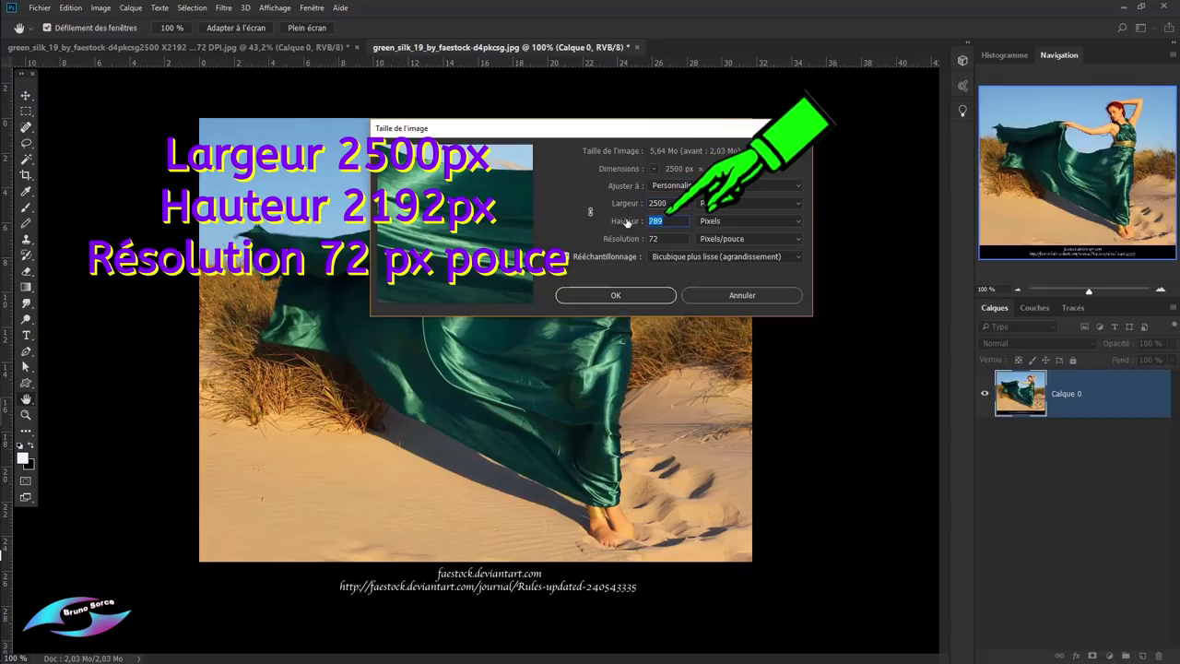
type("219")
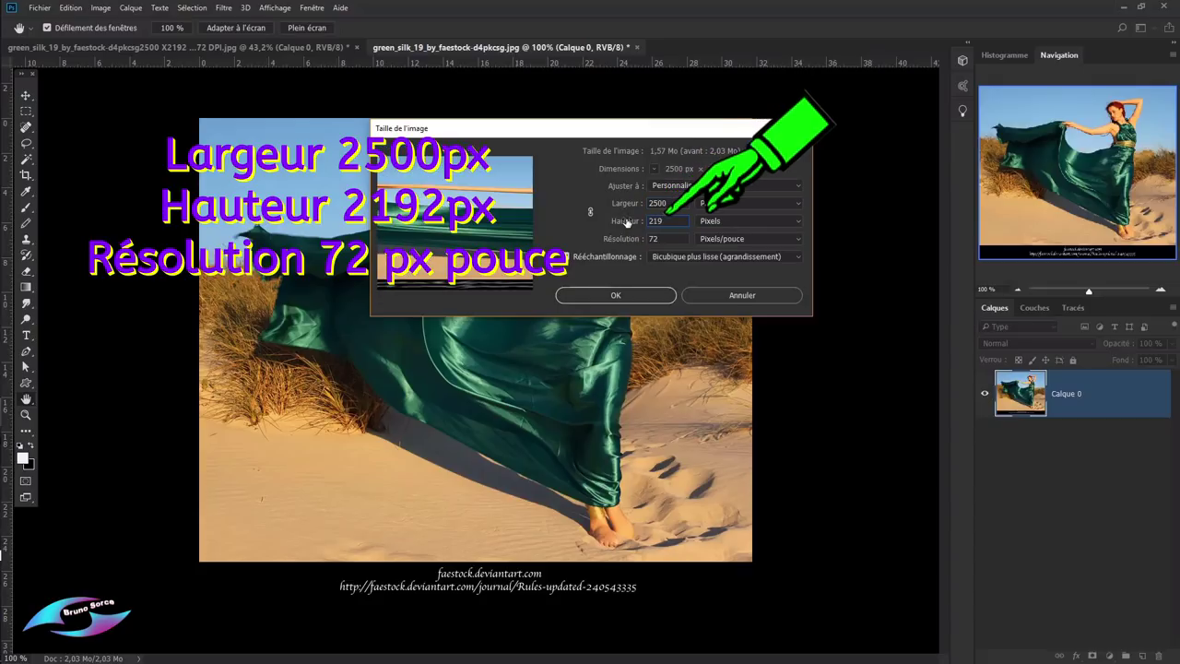
type("2")
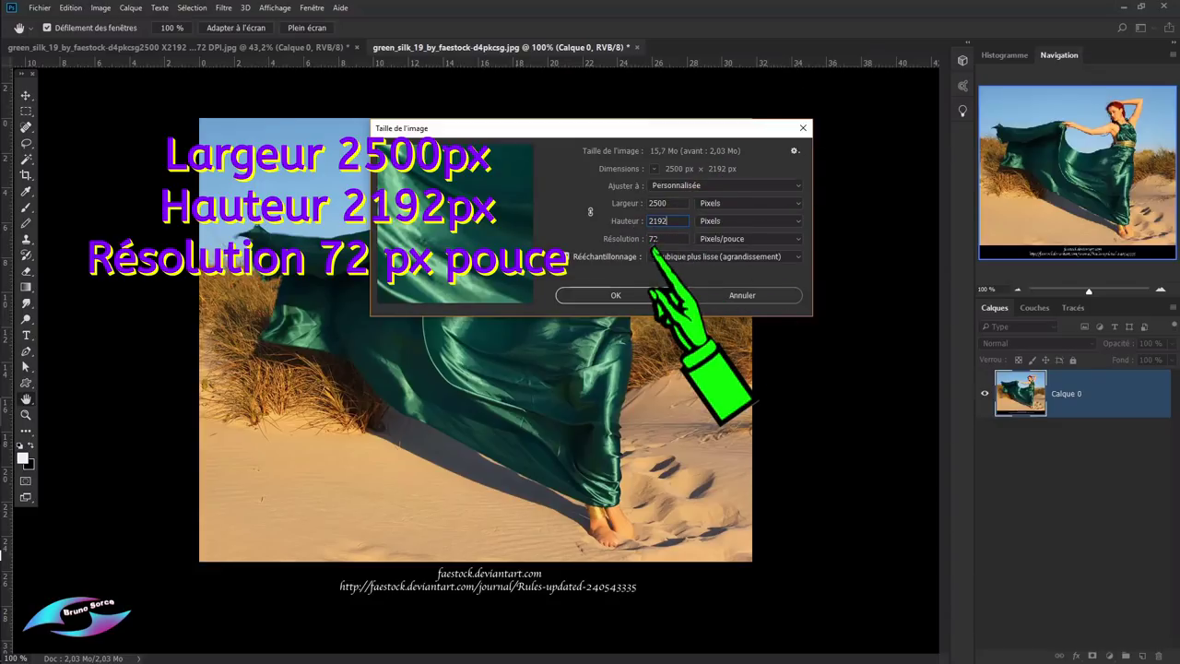
left_click(630, 296)
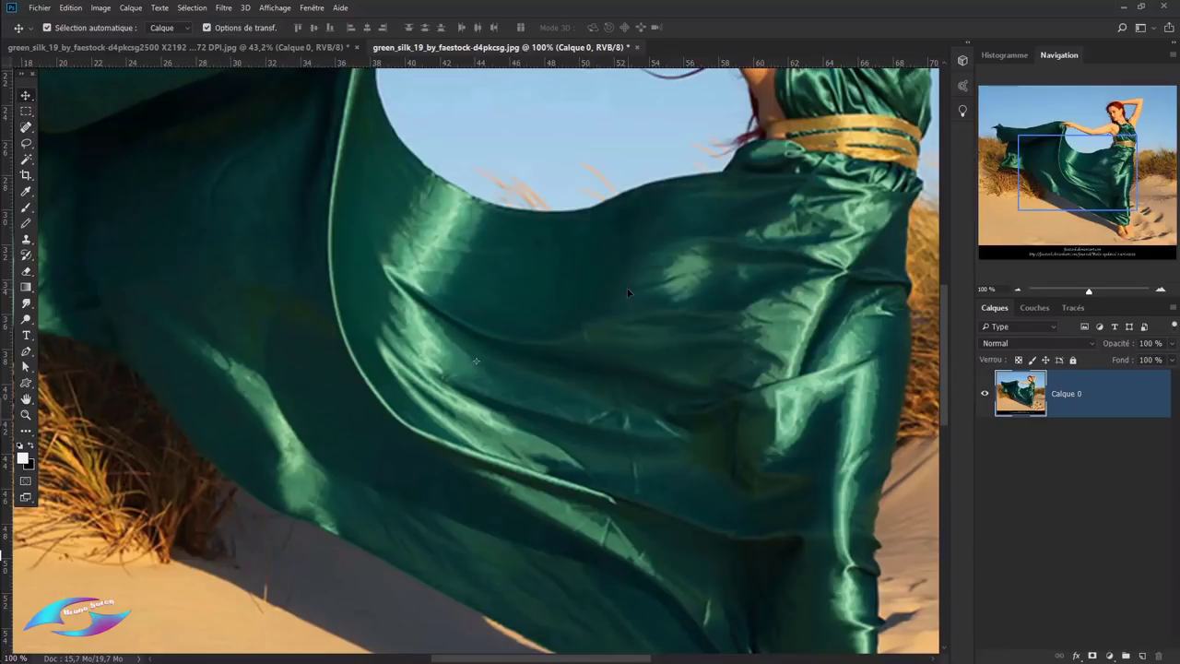
key("ctrl+0")
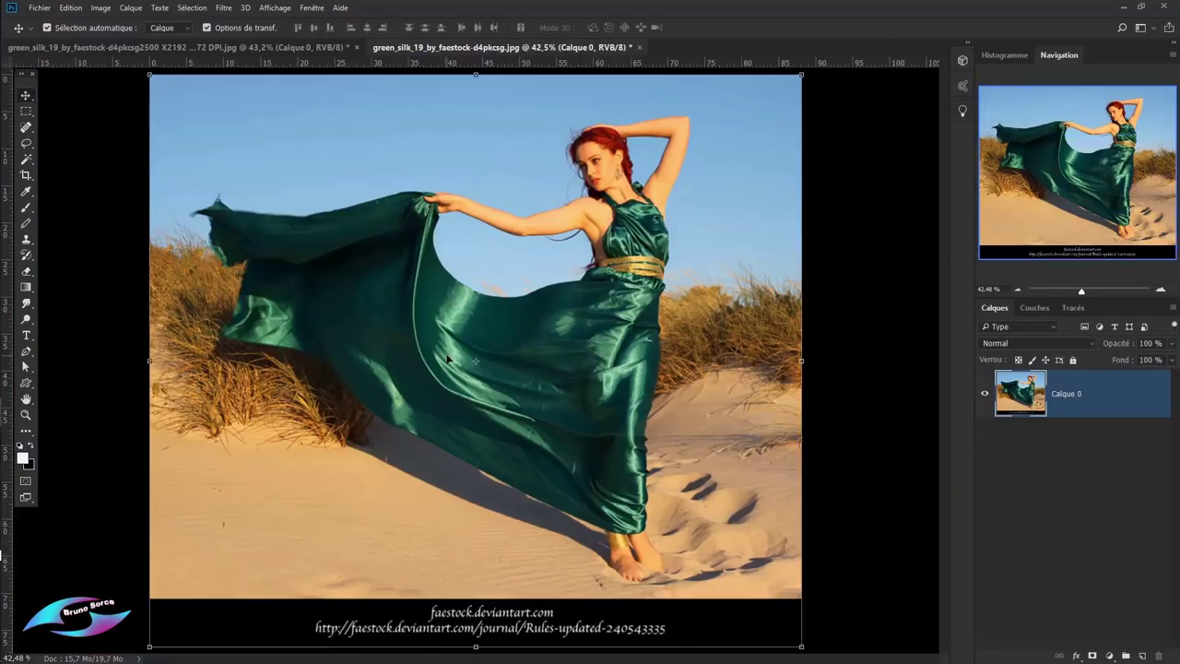
- In the other document, hide Calque 0, show MODEL and ROBE DETOURE, and select both layers
key("ctrl+Tab")
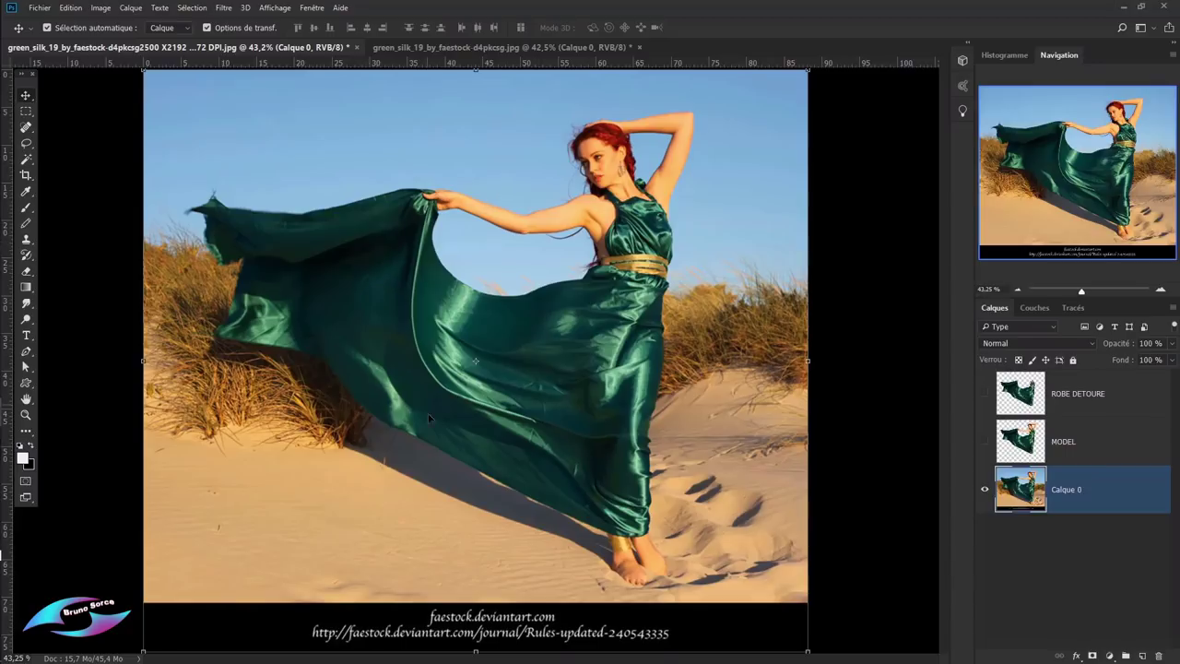
left_click(985, 442)
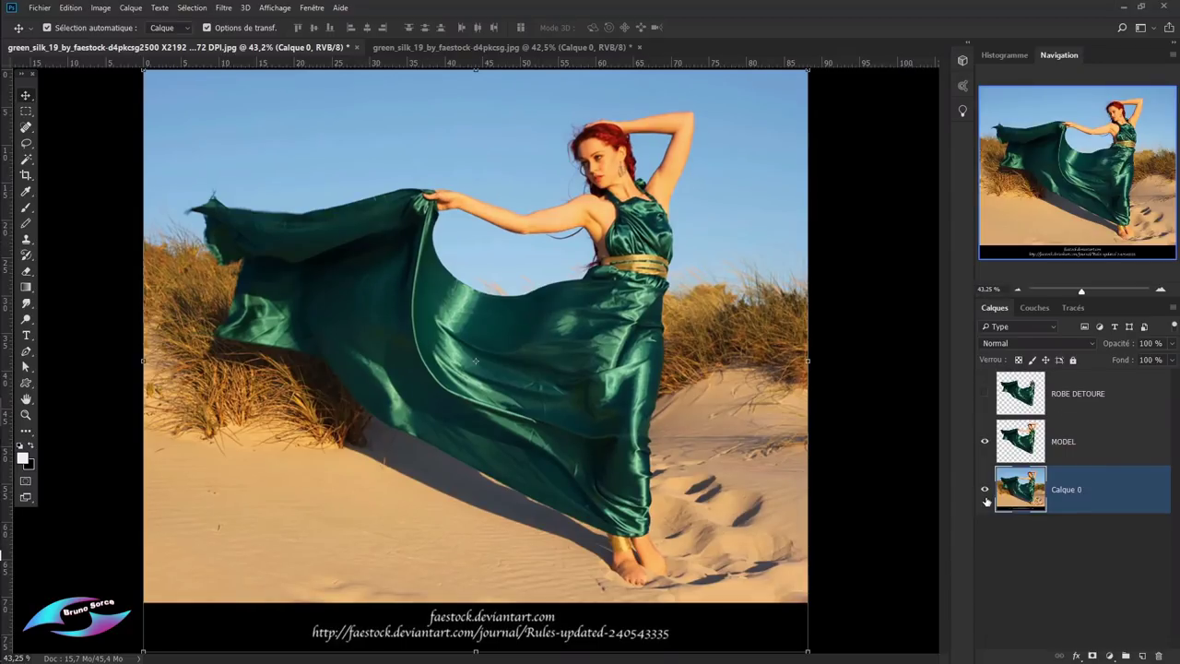
left_click(984, 490)
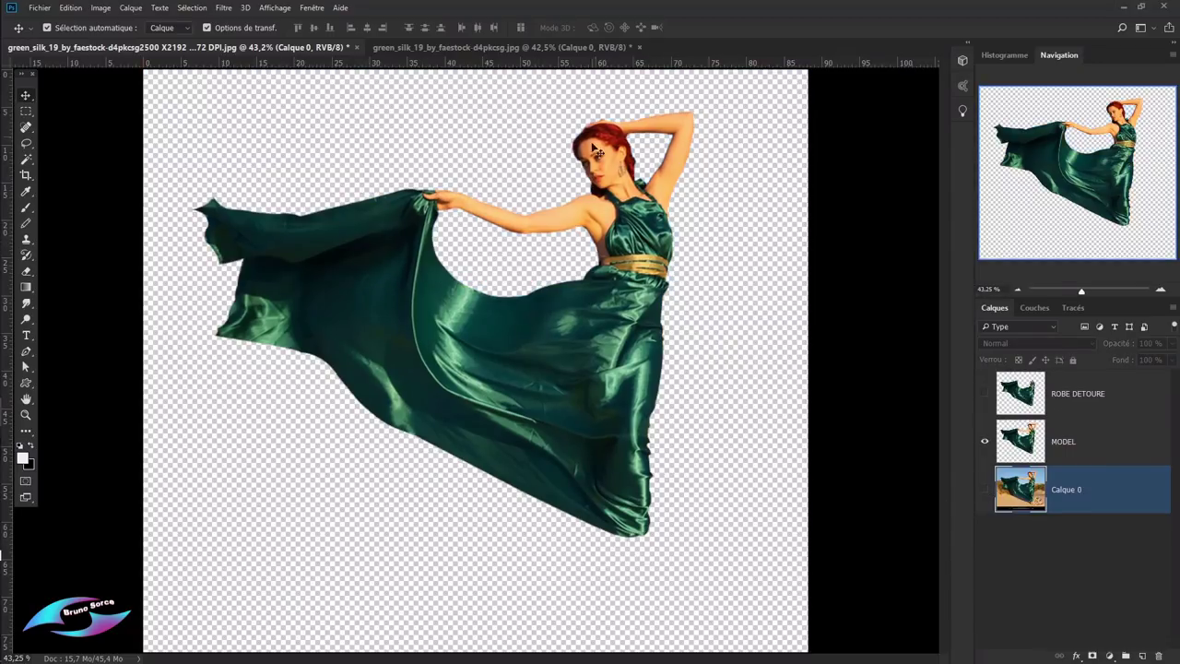
left_click(985, 441)
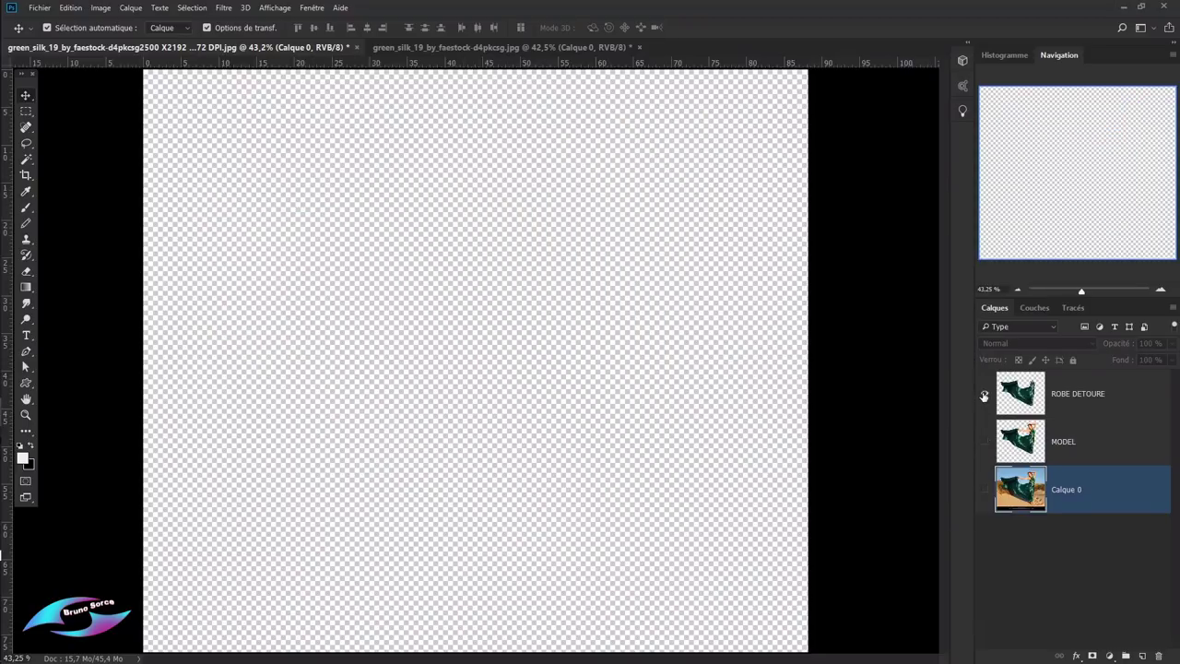
left_click(985, 393)
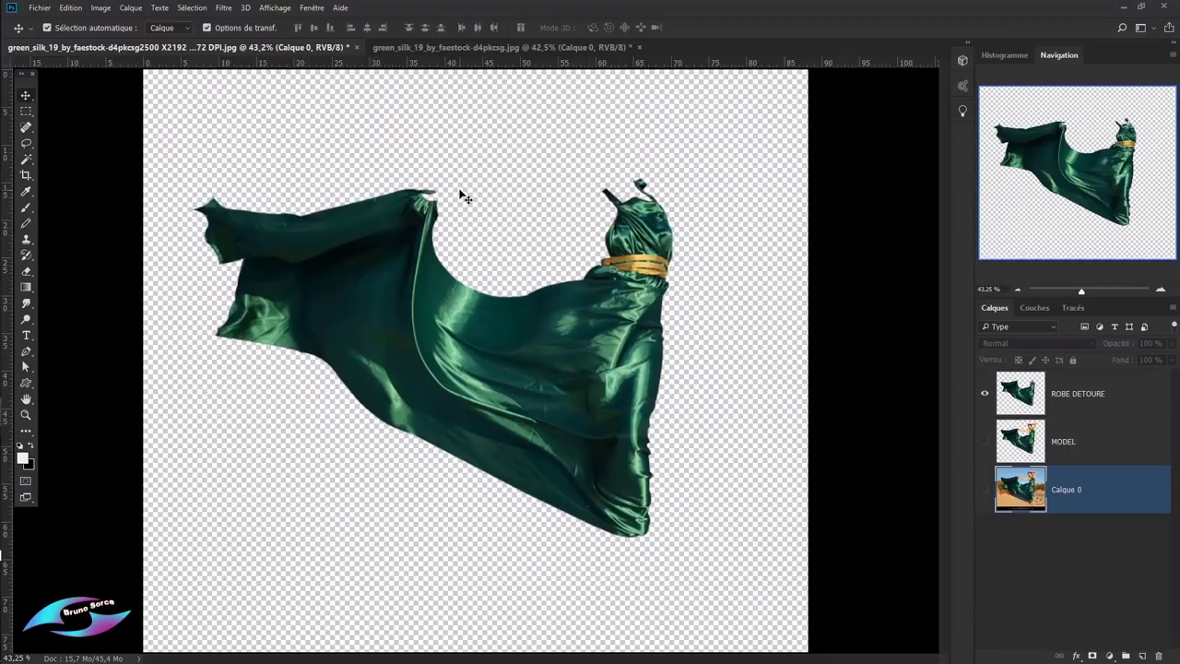
left_click(984, 443)
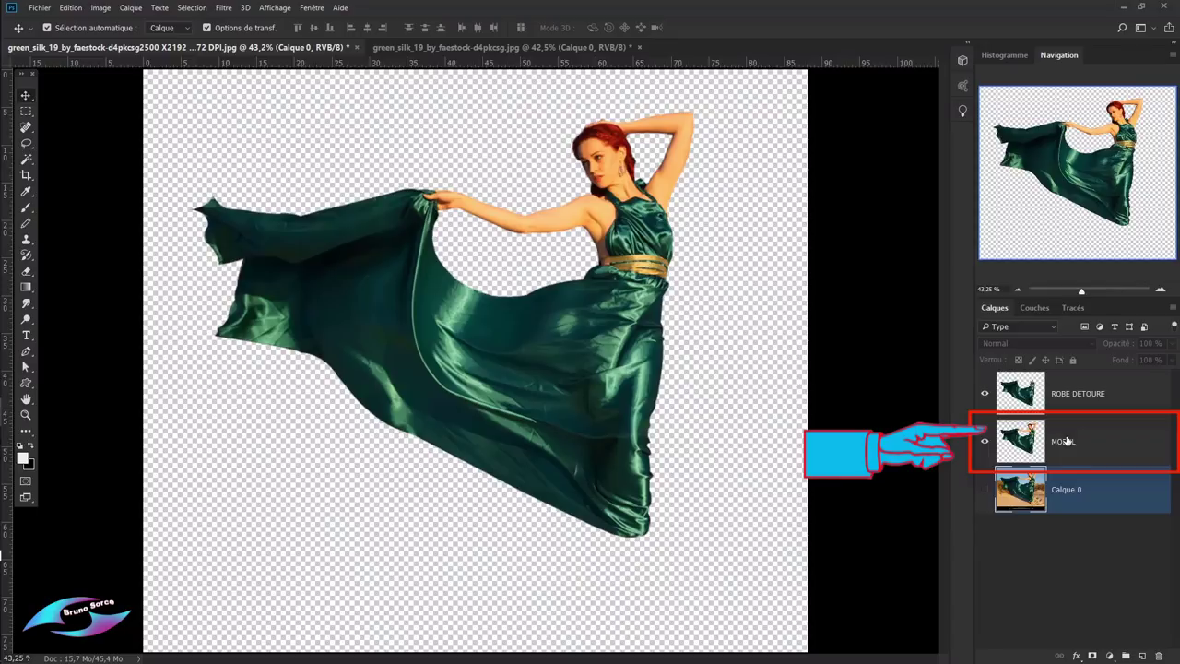
left_click(1097, 441)
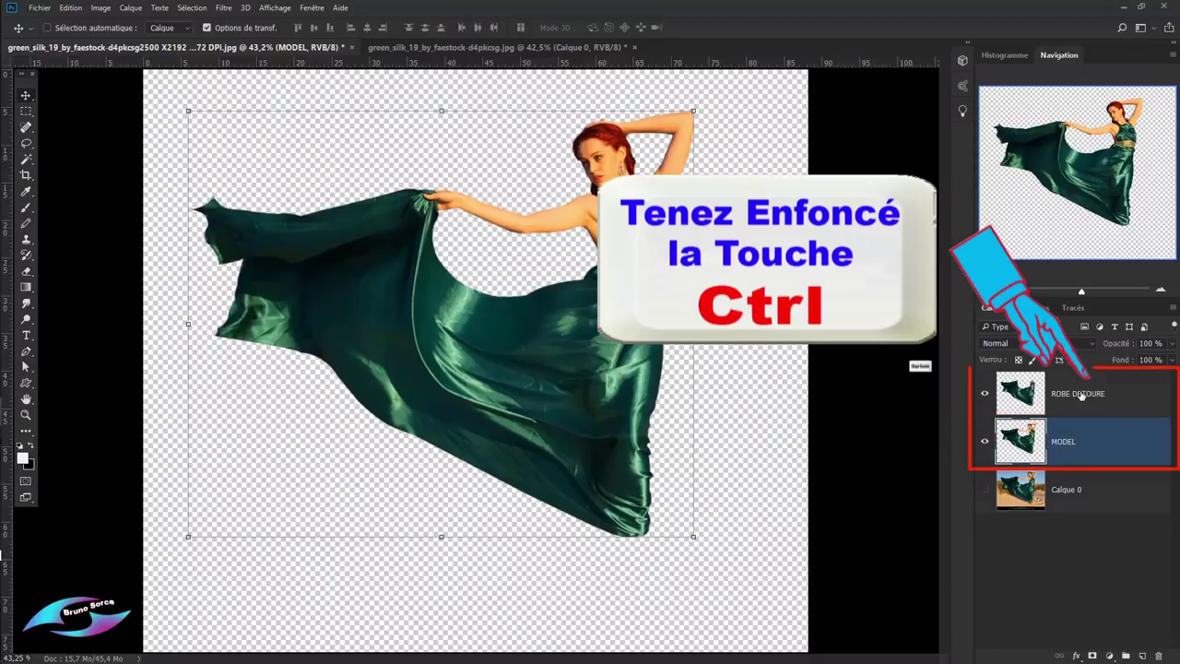
left_click(1124, 397, "ctrl")
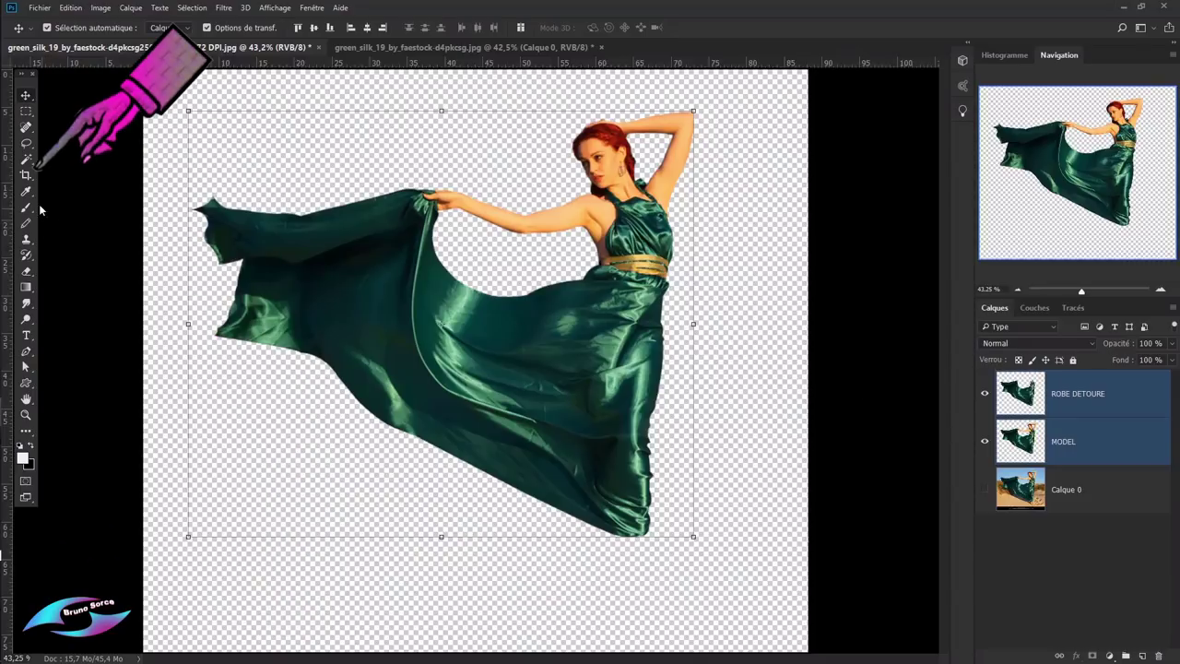
- Crop the canvas by raising the bottom edge toward the hem and extending the left edge outward
left_click(26, 176)
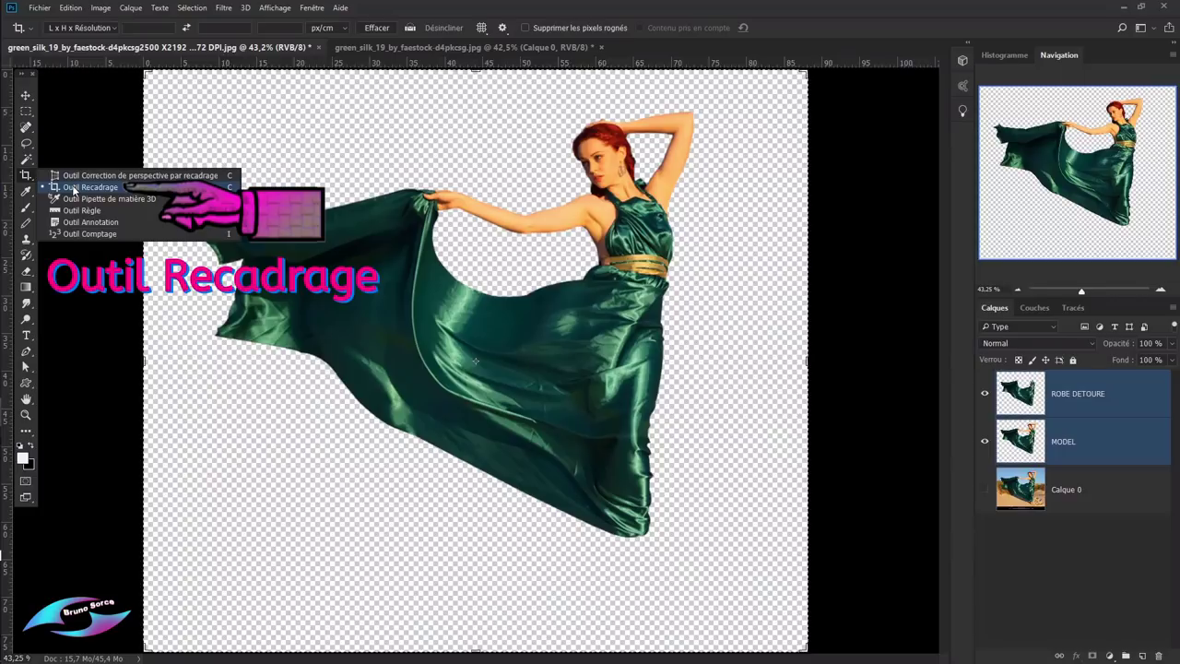
left_click(74, 187)
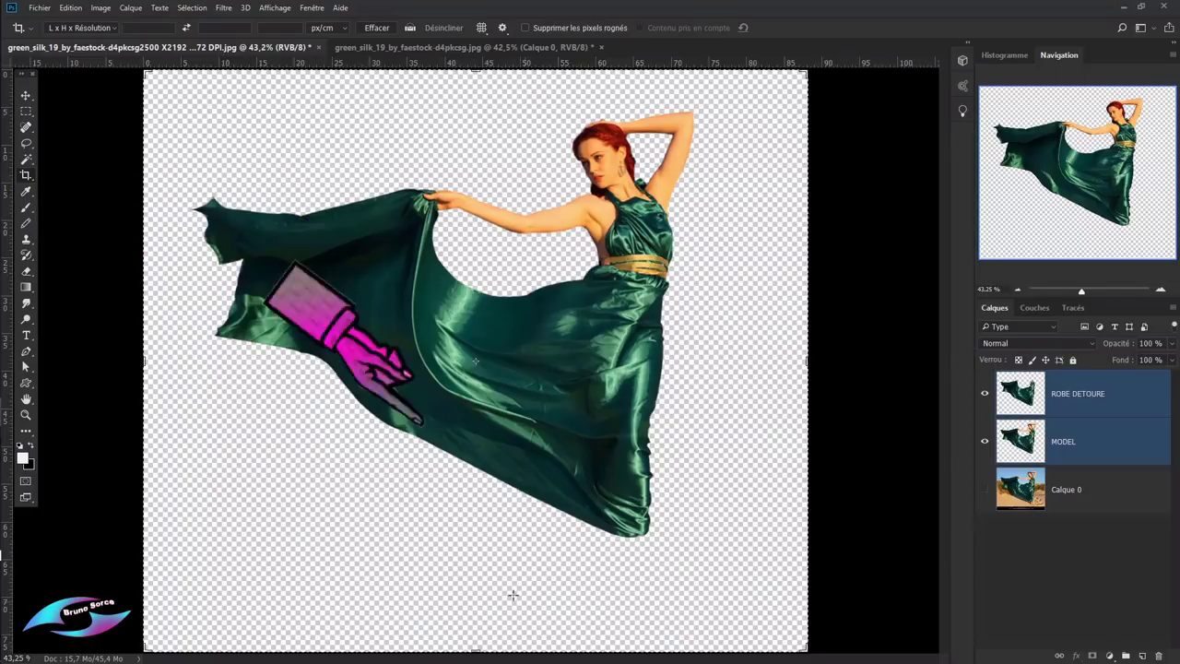
left_click_drag(475, 648, 475, 594)
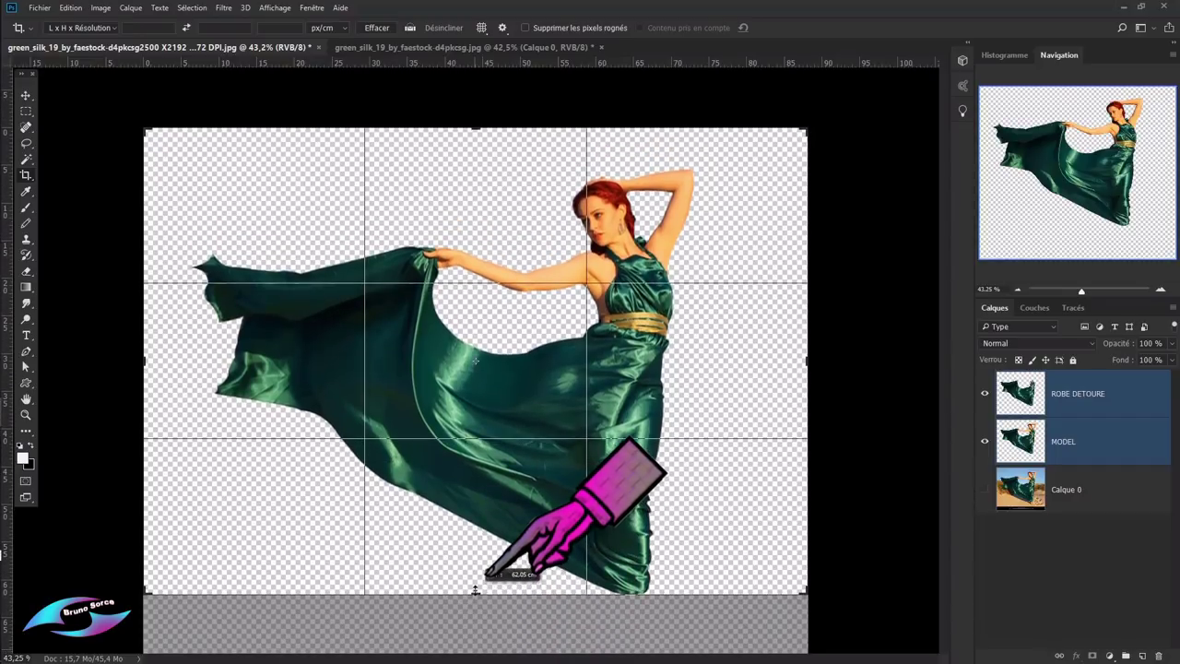
left_click_drag(474, 595, 476, 583)
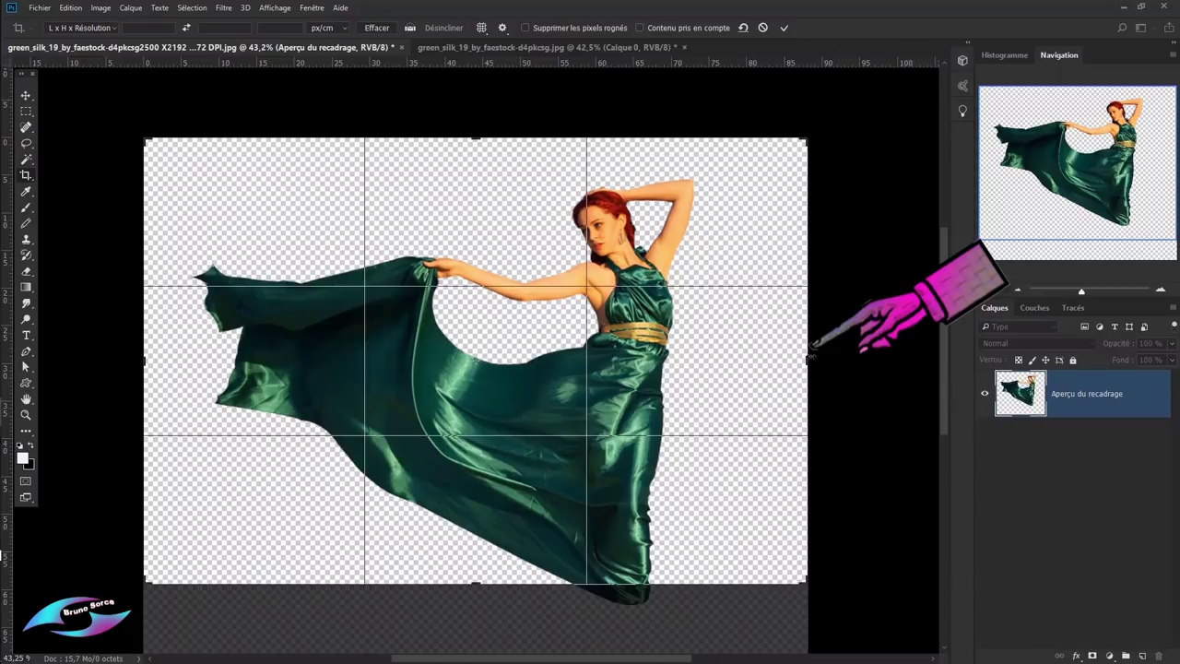
left_click_drag(810, 357, 772, 358)
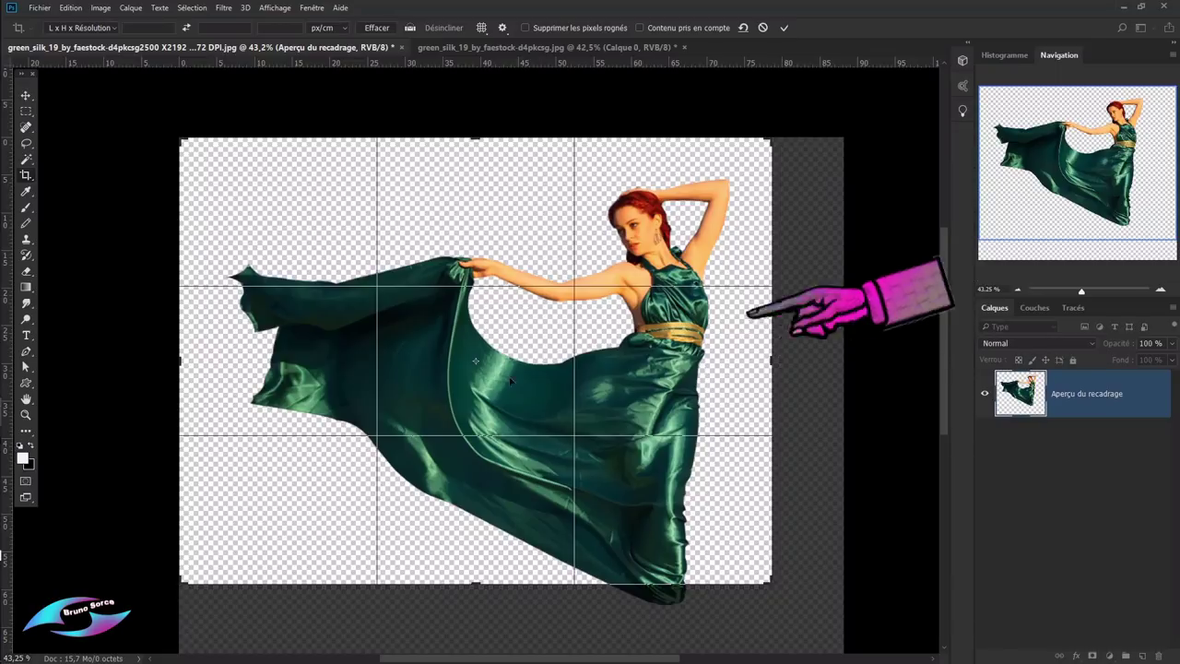
left_click_drag(176, 361, 111, 361)
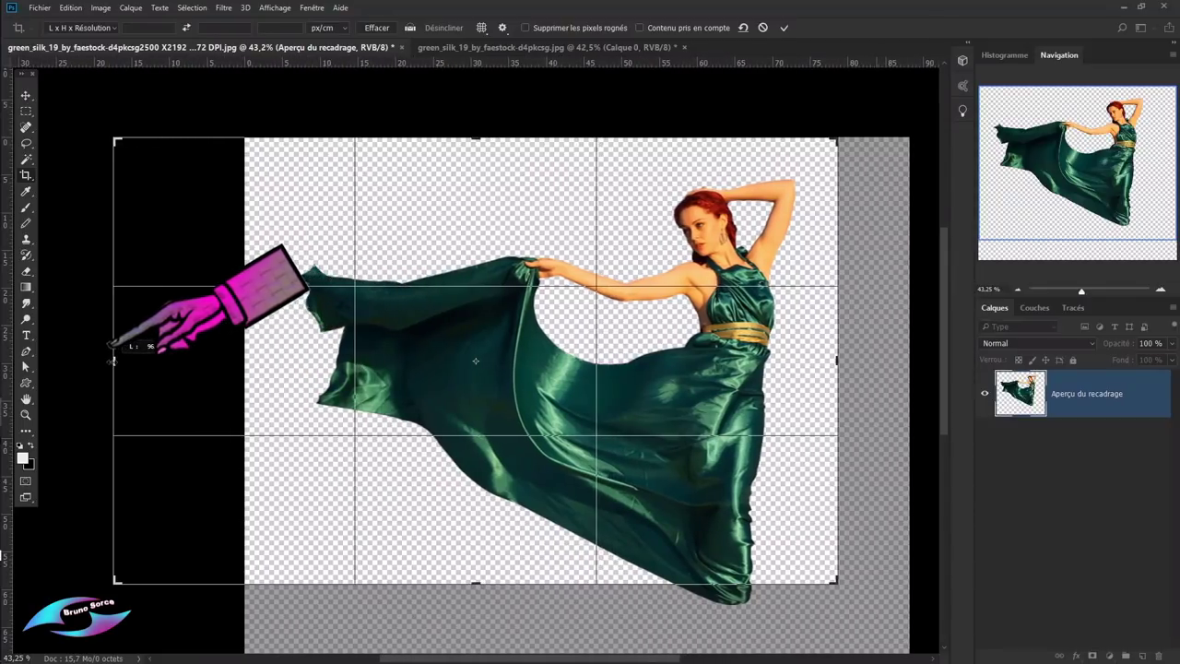
left_click_drag(110, 360, 116, 360)
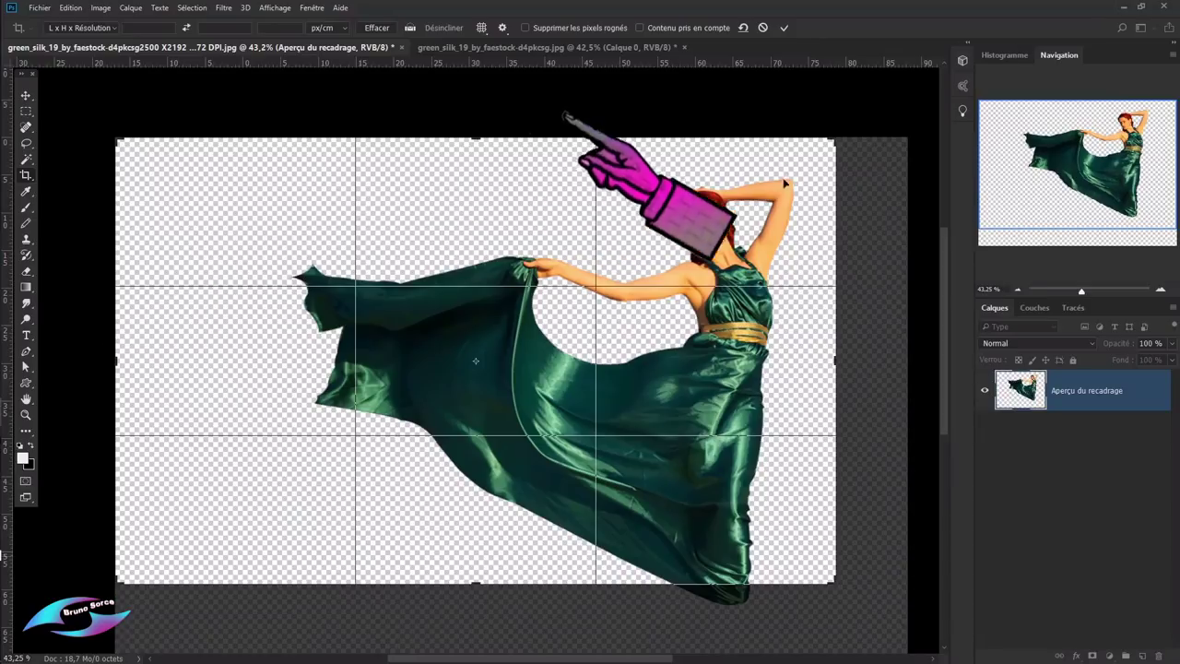
left_click(785, 29)
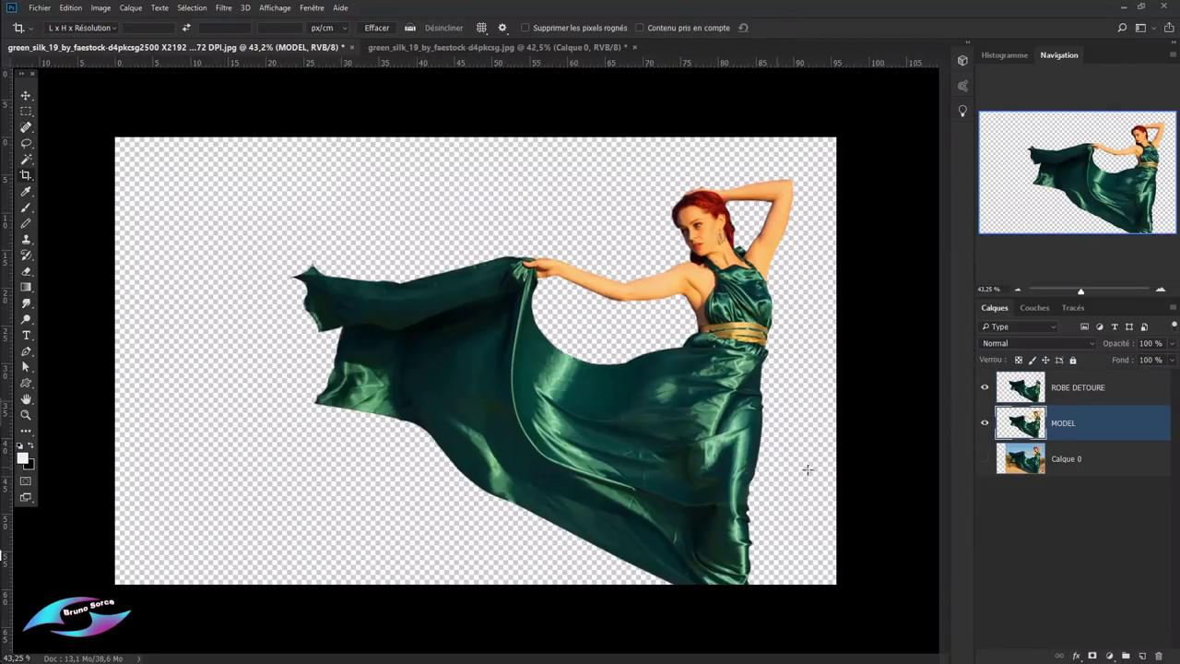
- Add a new layer above Calque 0 and Paint Bucket fill it as a solid plain backdrop
left_click(1125, 465)
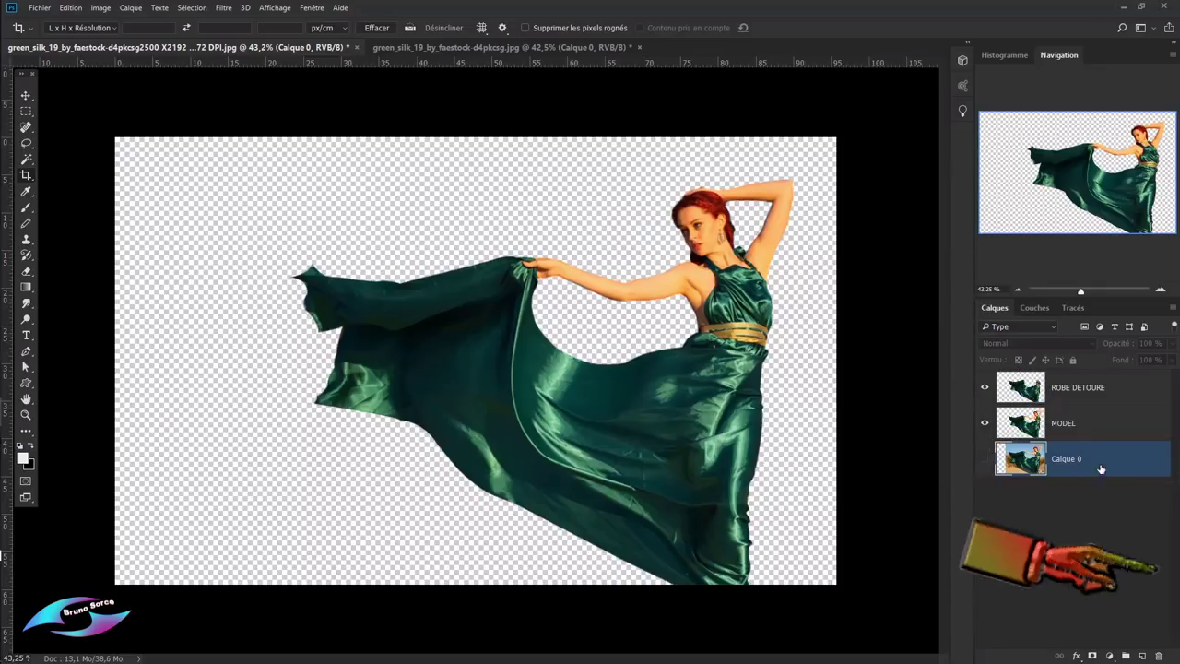
left_click(1141, 656)
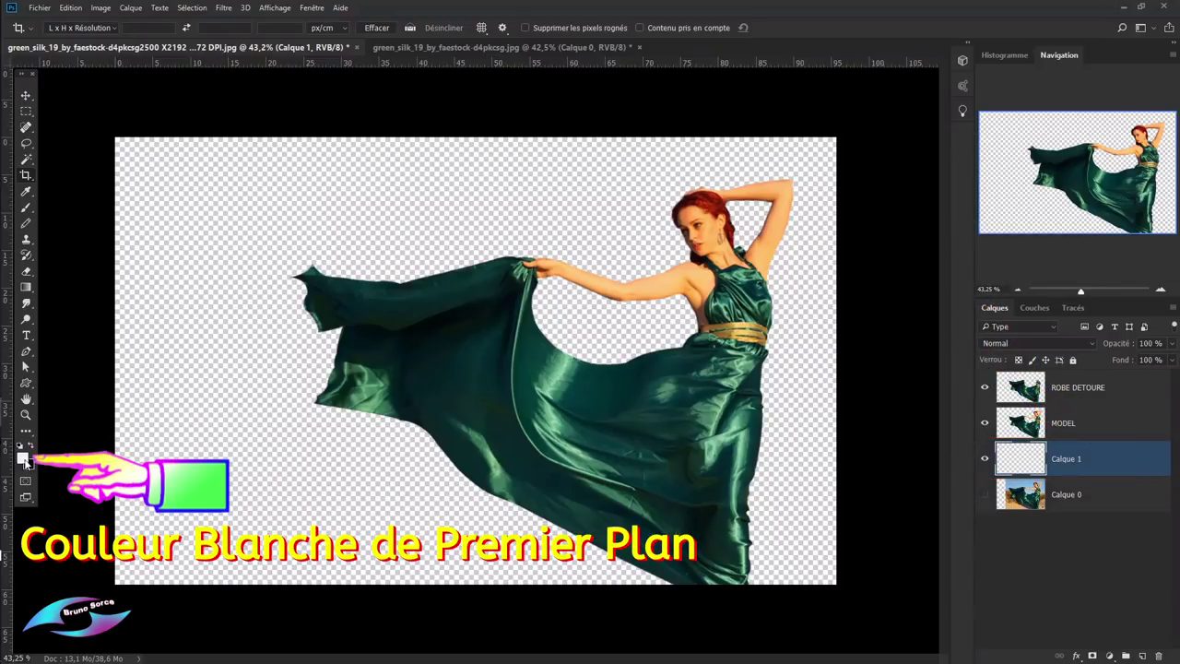
key("shift+g")
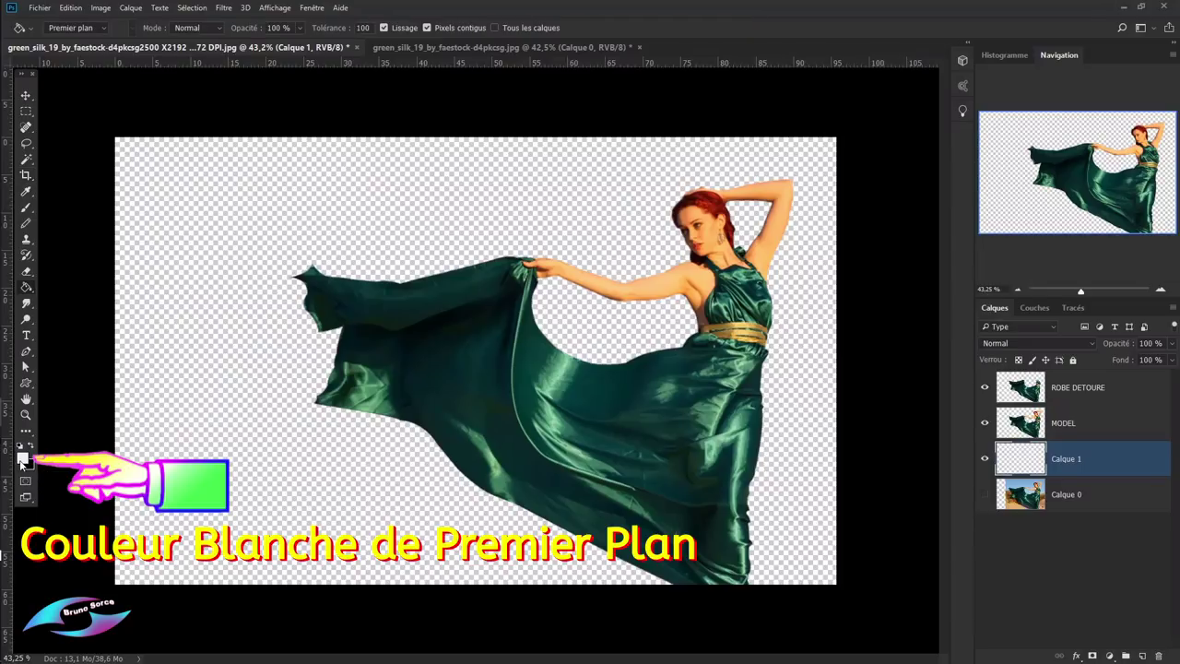
right_click(26, 289)
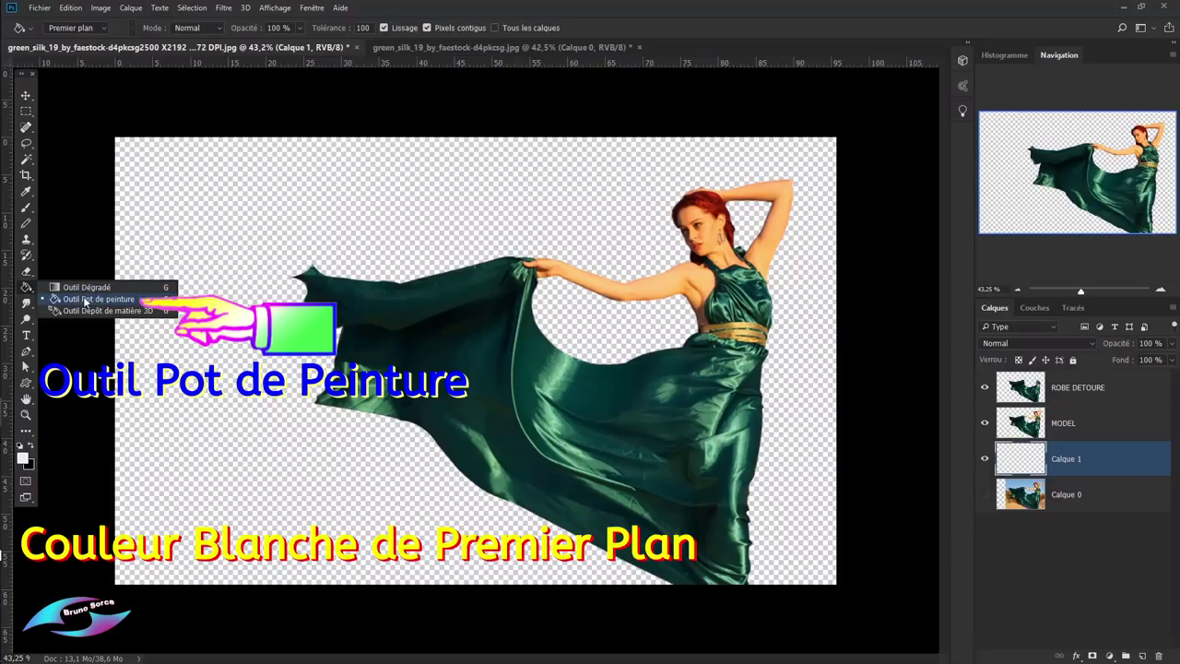
left_click(85, 301)
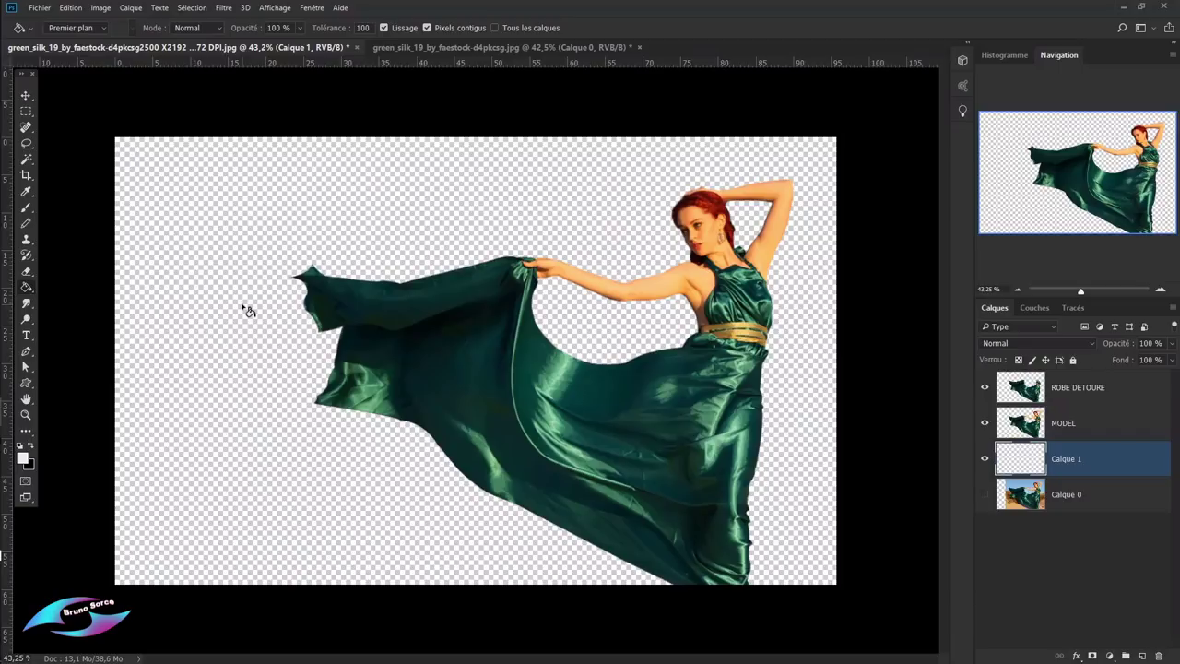
left_click(246, 310)
key("v")
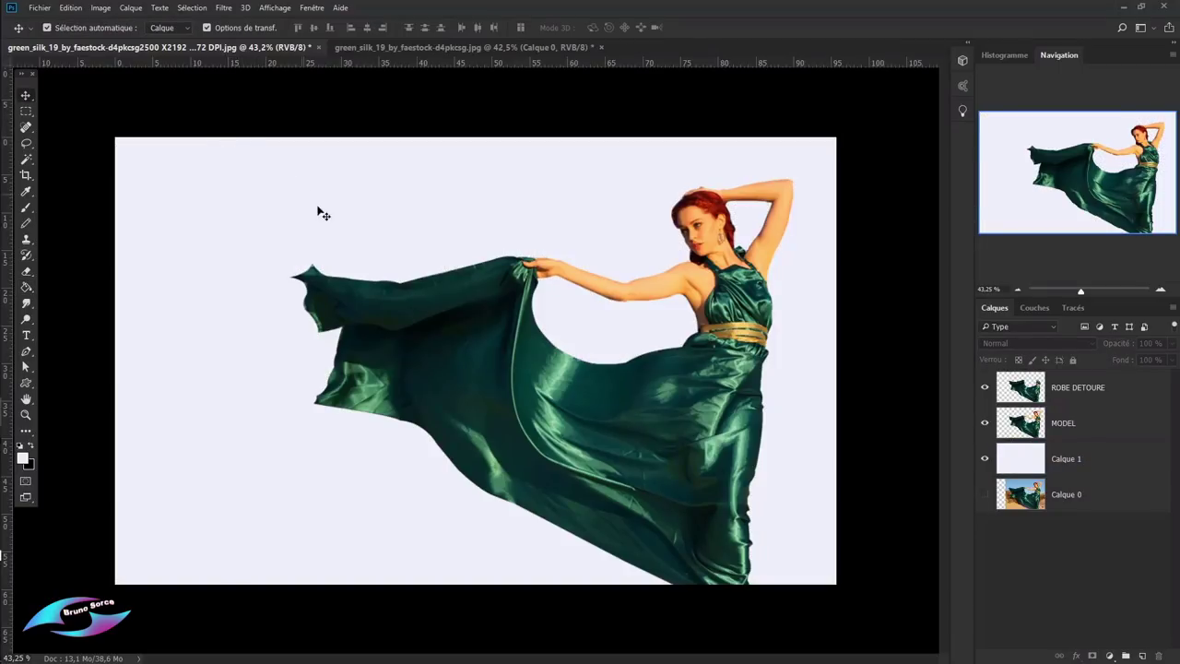
- Apply Teinte/Saturation with Saturation -30 to the ROBE DETOURE dress layer
left_click(764, 403)
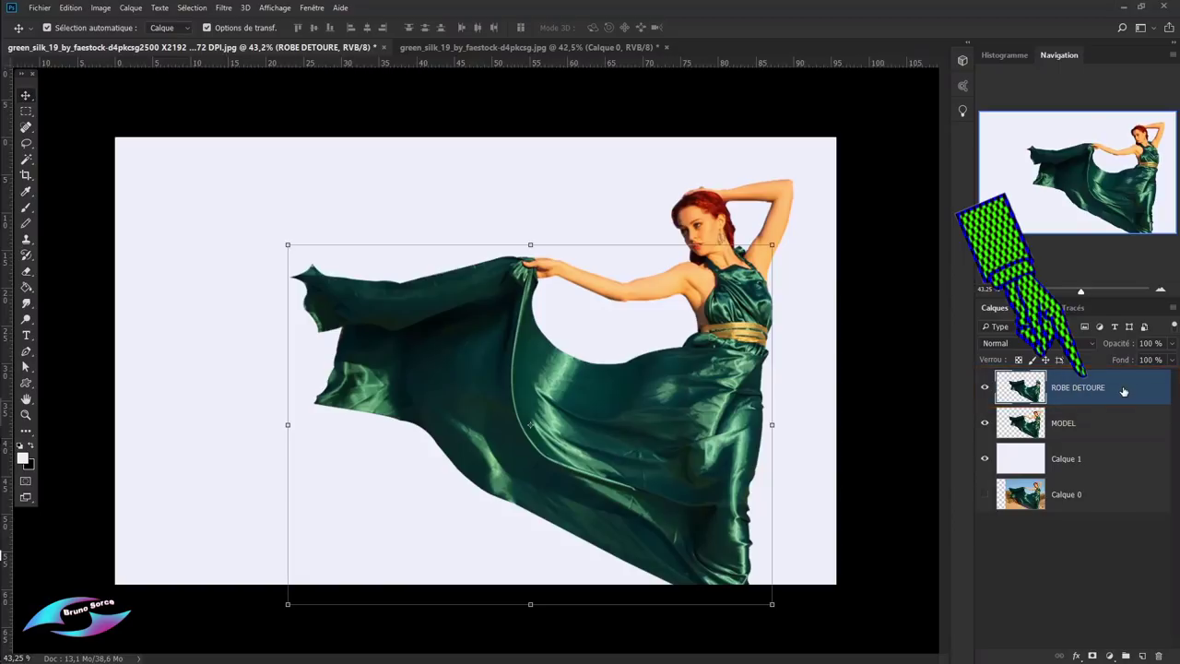
left_click(96, 12)
mouse_move(114, 39)
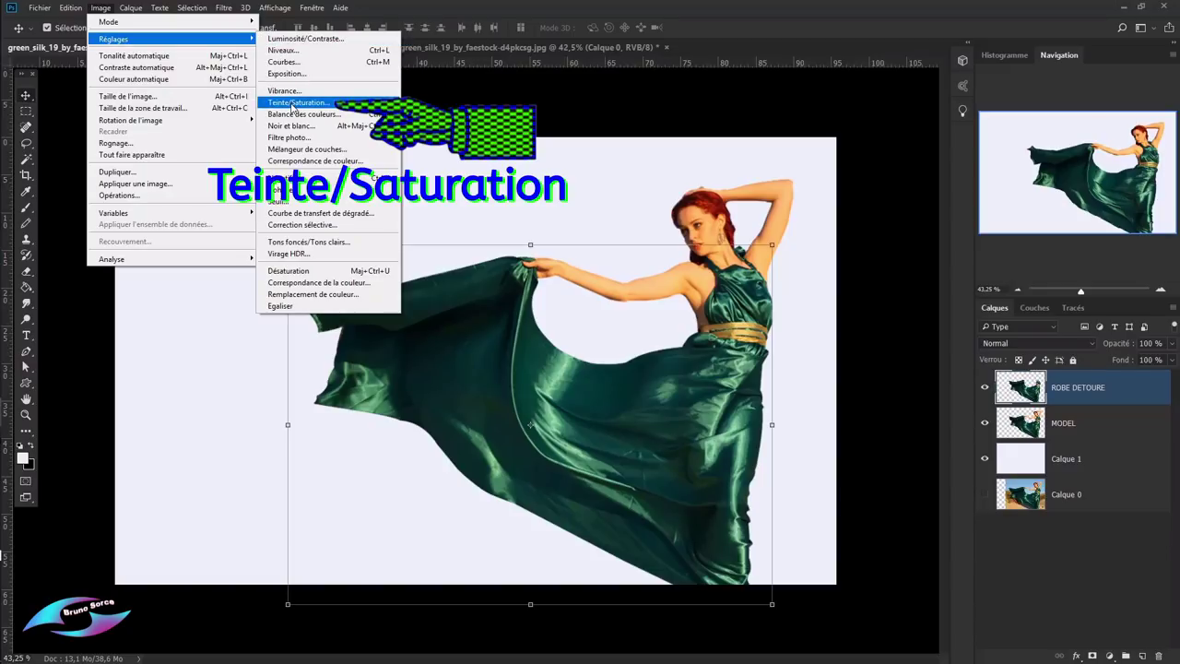
left_click(293, 102)
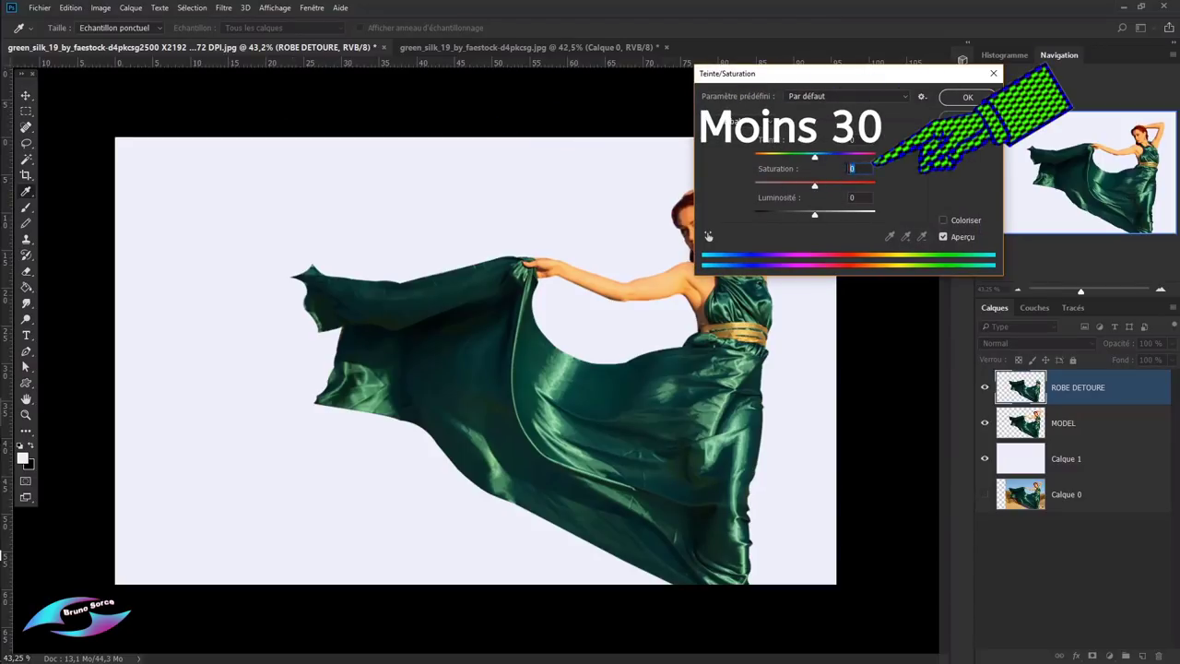
type("-3")
type("0")
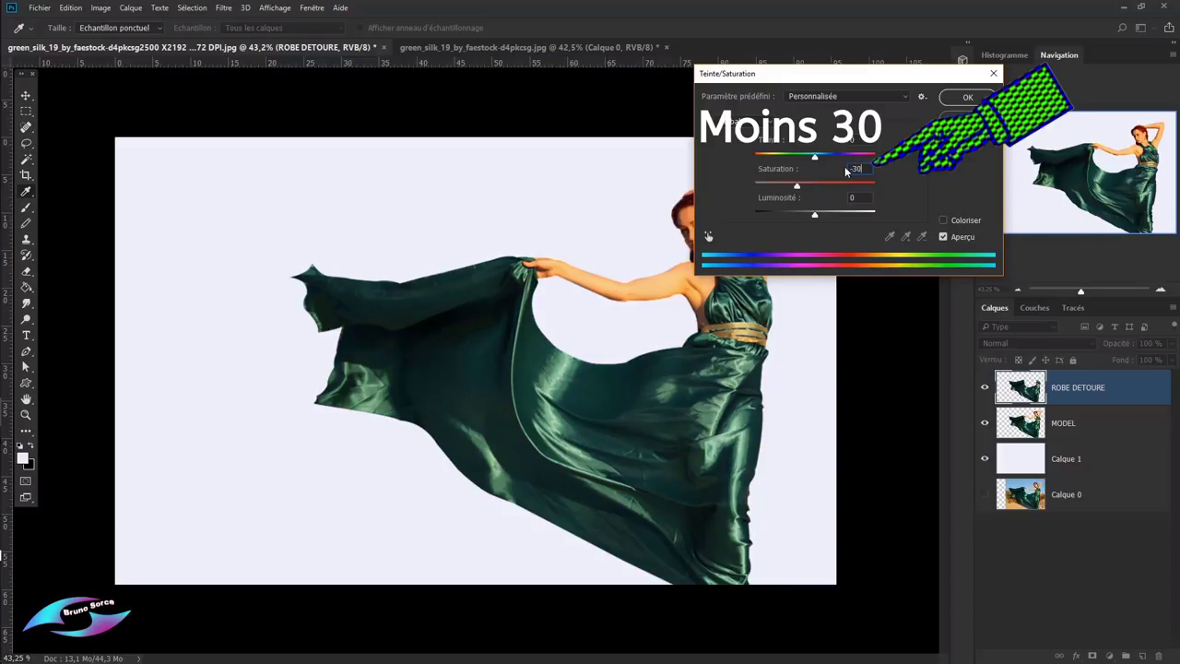
- Confirm the dress adjustment and lower the MODEL layer's saturation by 30 too
left_click(959, 100)
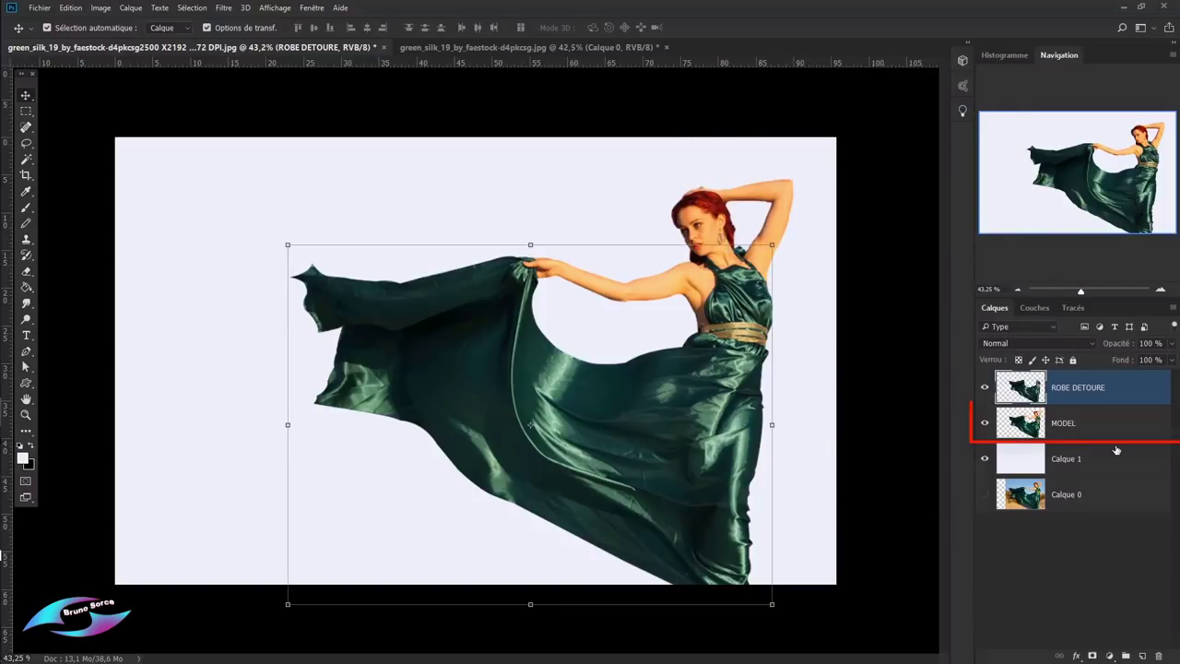
left_click(1108, 428)
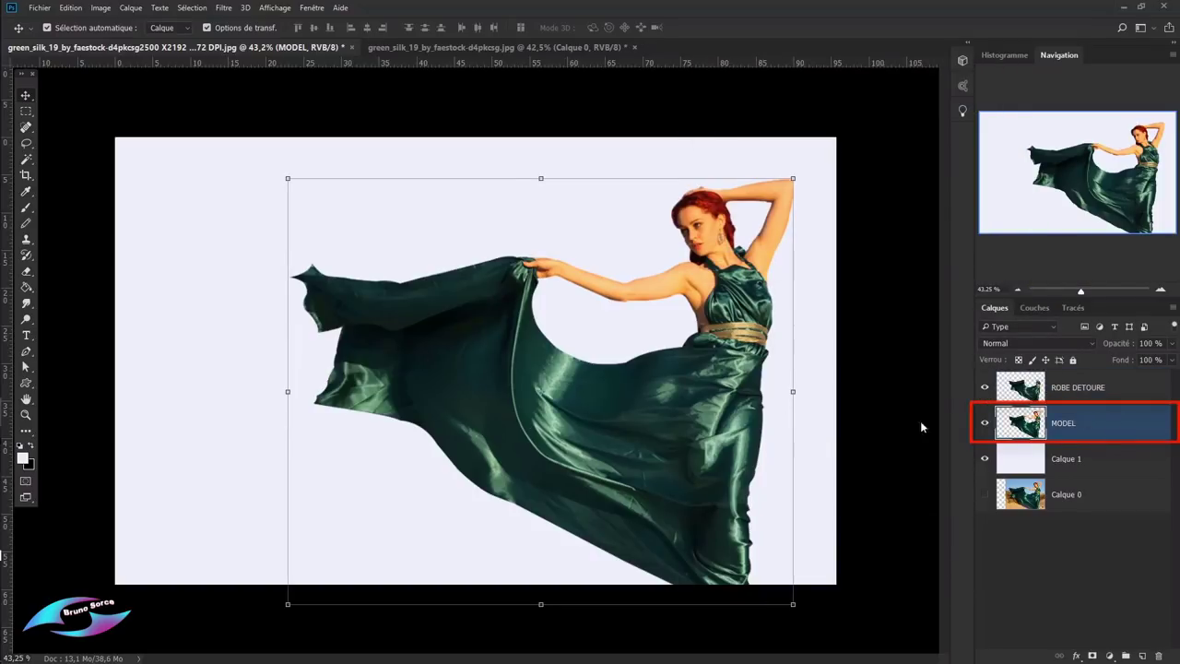
left_click(99, 8)
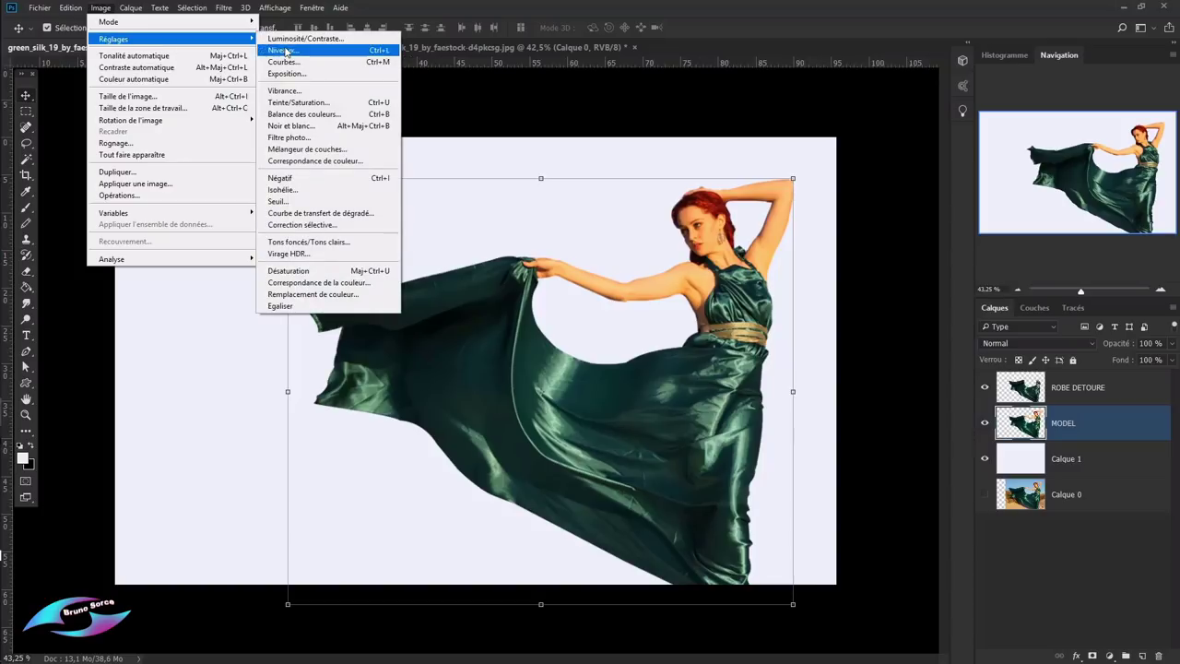
left_click(293, 107)
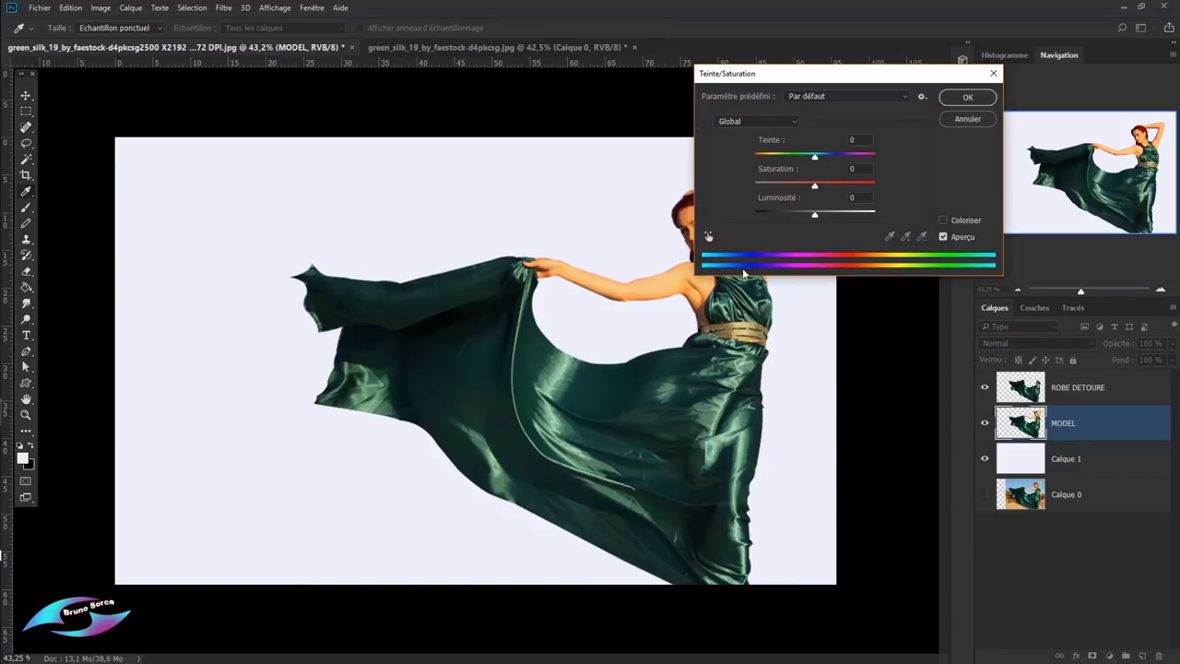
type("-30")
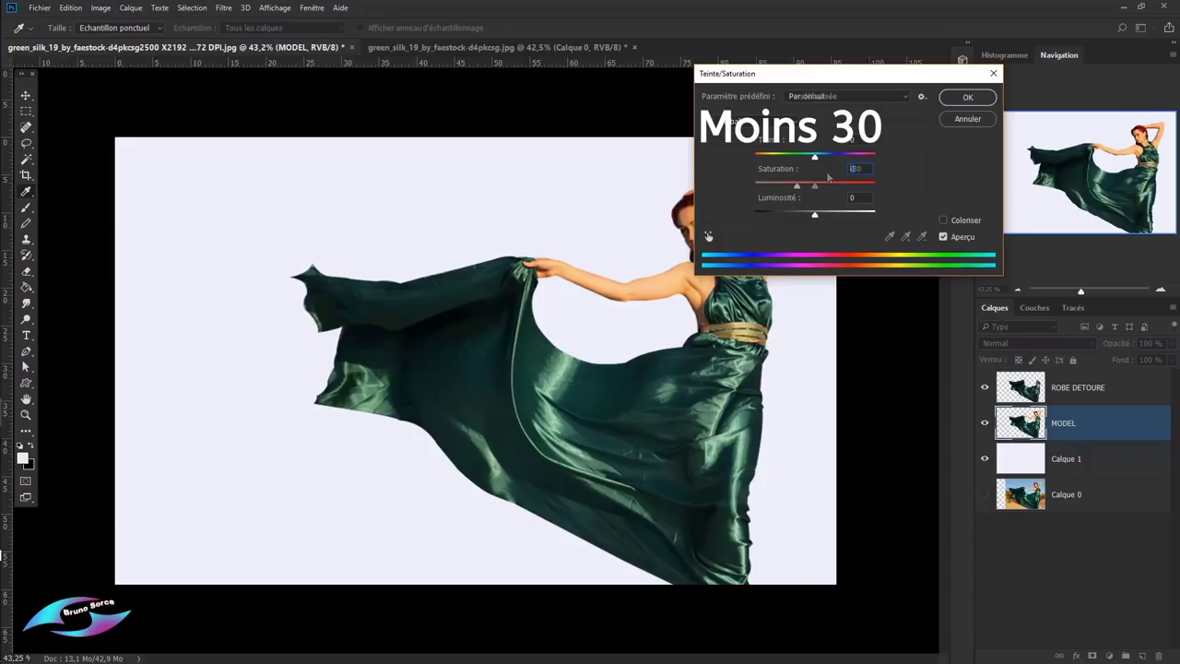
left_click(959, 98)
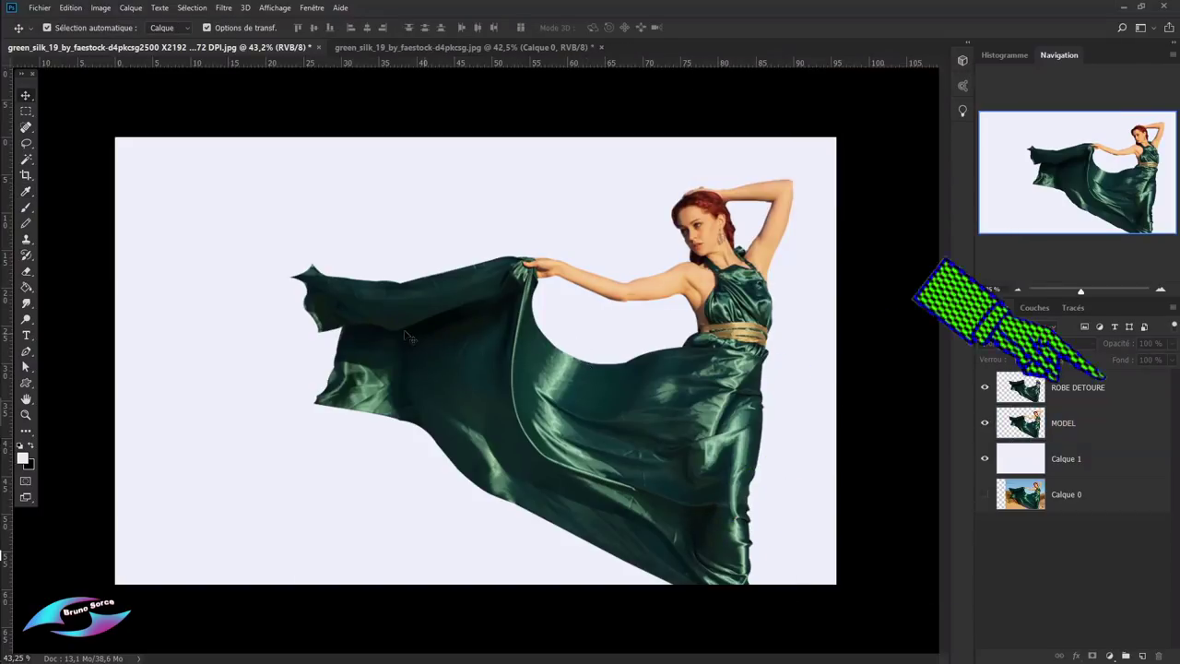
left_click(1114, 389)
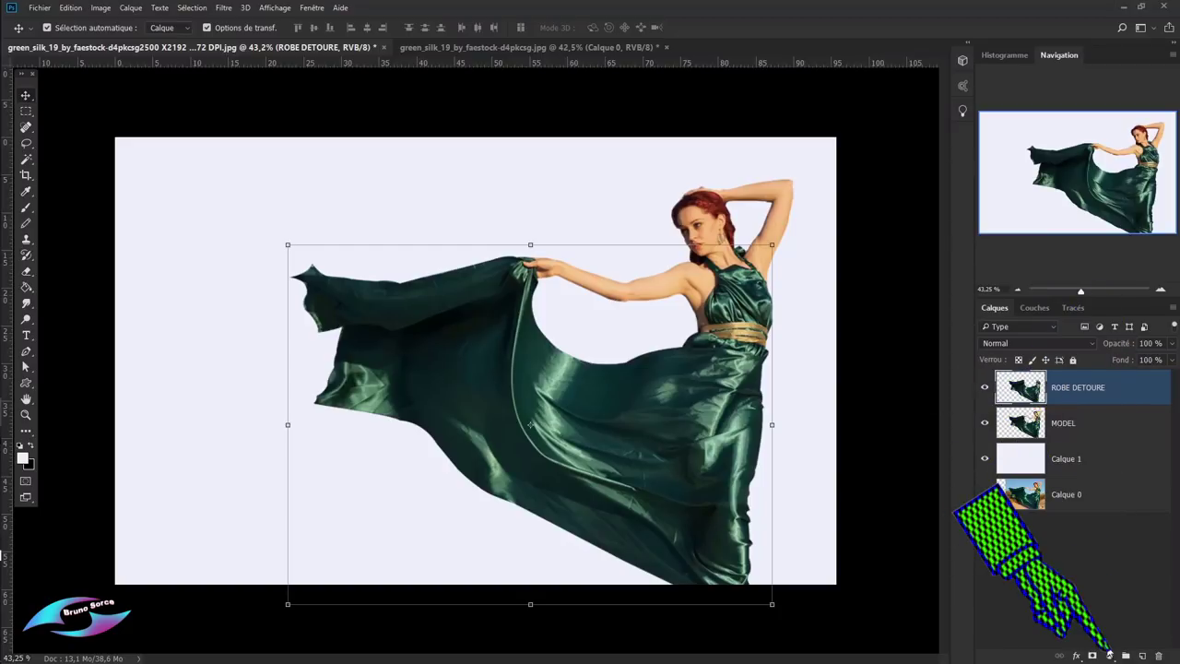
- Add a Balance des couleurs layer clipped to ROBE DETOURE with Cyan/Rouge -64 and Jaune/Bleu +64
left_click(1109, 656)
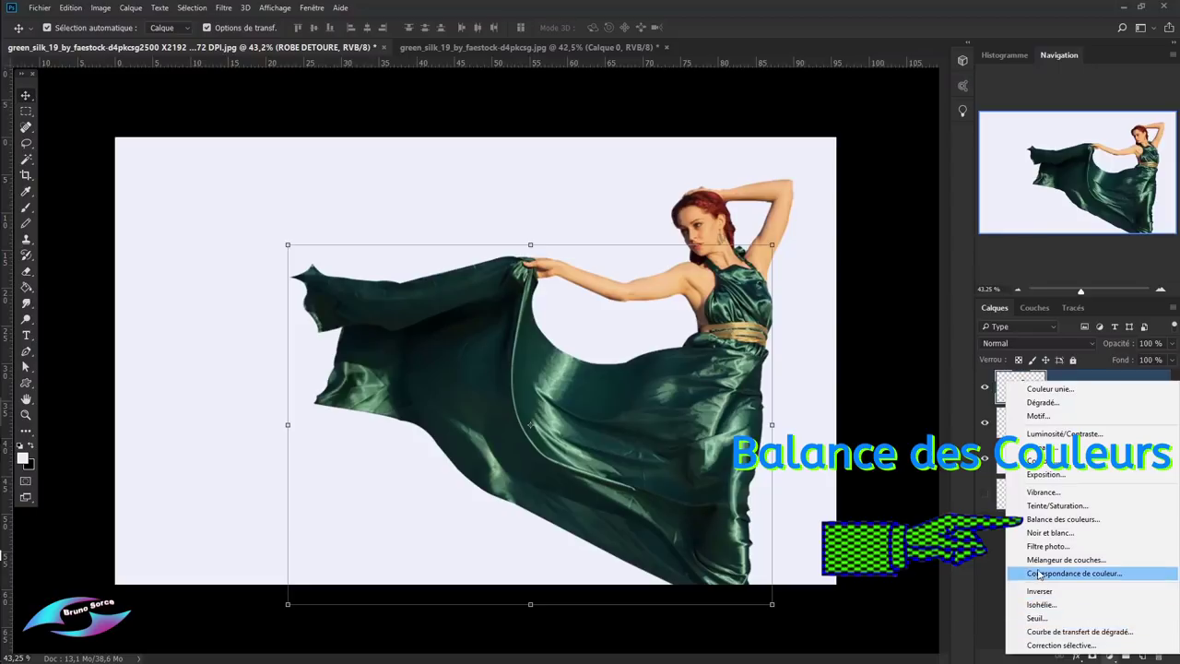
left_click(1043, 520)
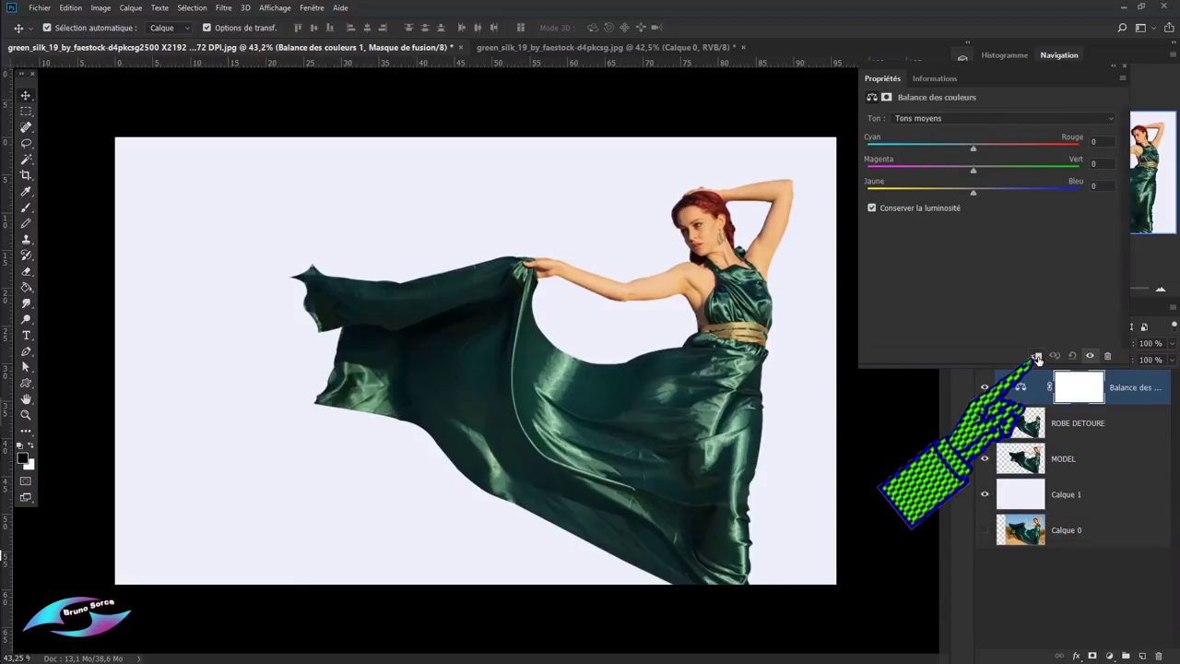
left_click(1037, 358)
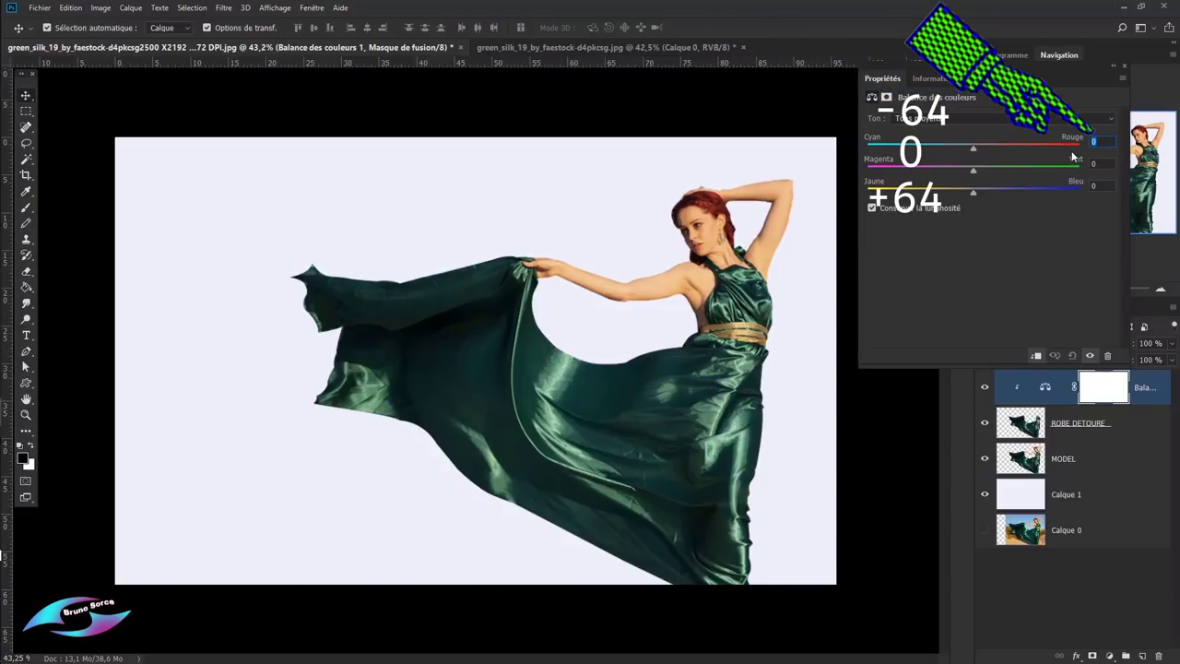
type("-64")
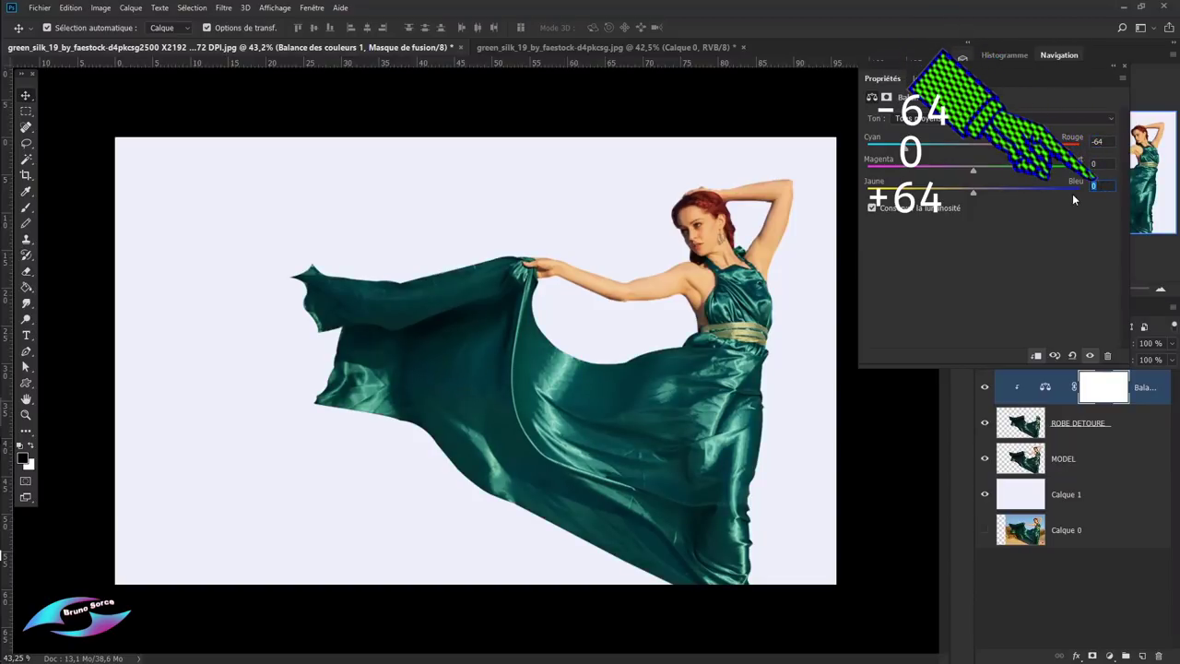
type("6")
type("4")
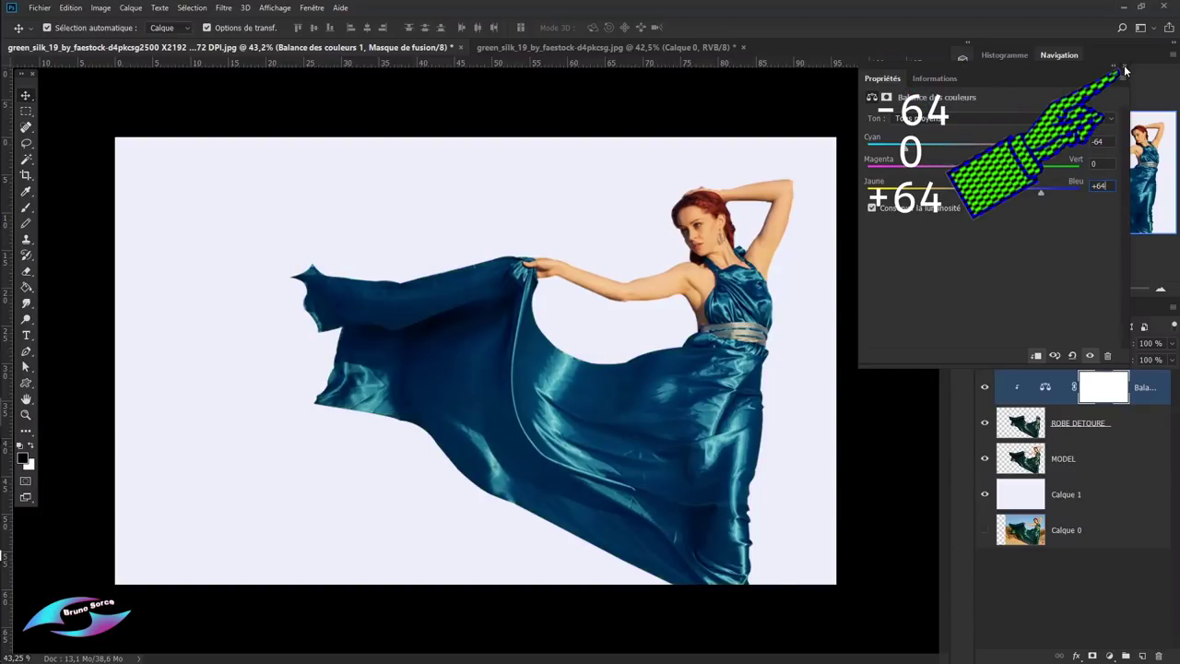
left_click(1124, 69)
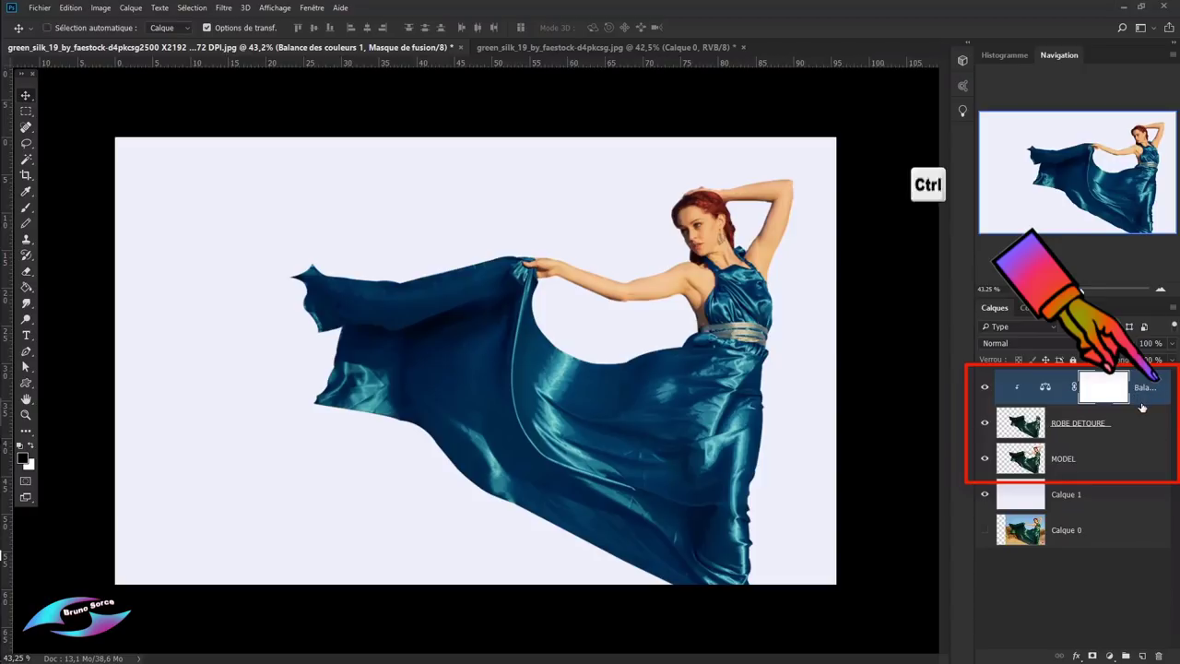
- Merge the colour balance, ROBE DETOURE and MODEL layers into Balance des couleurs 1
left_click(1141, 426, "ctrl")
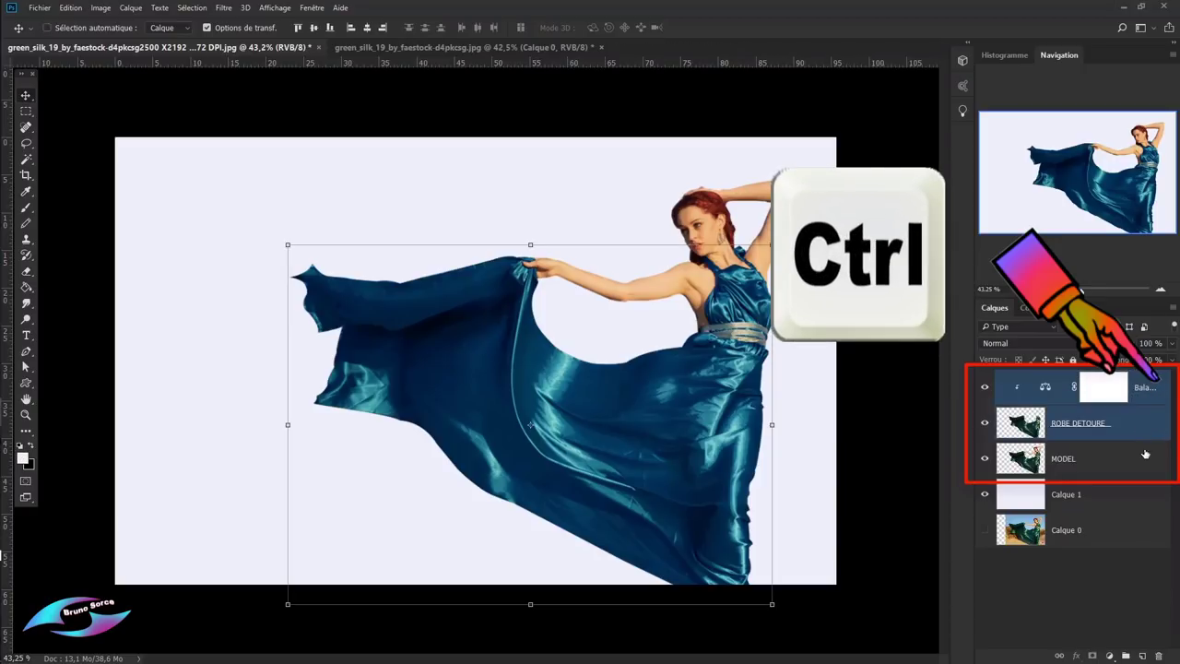
left_click(1143, 462, "ctrl")
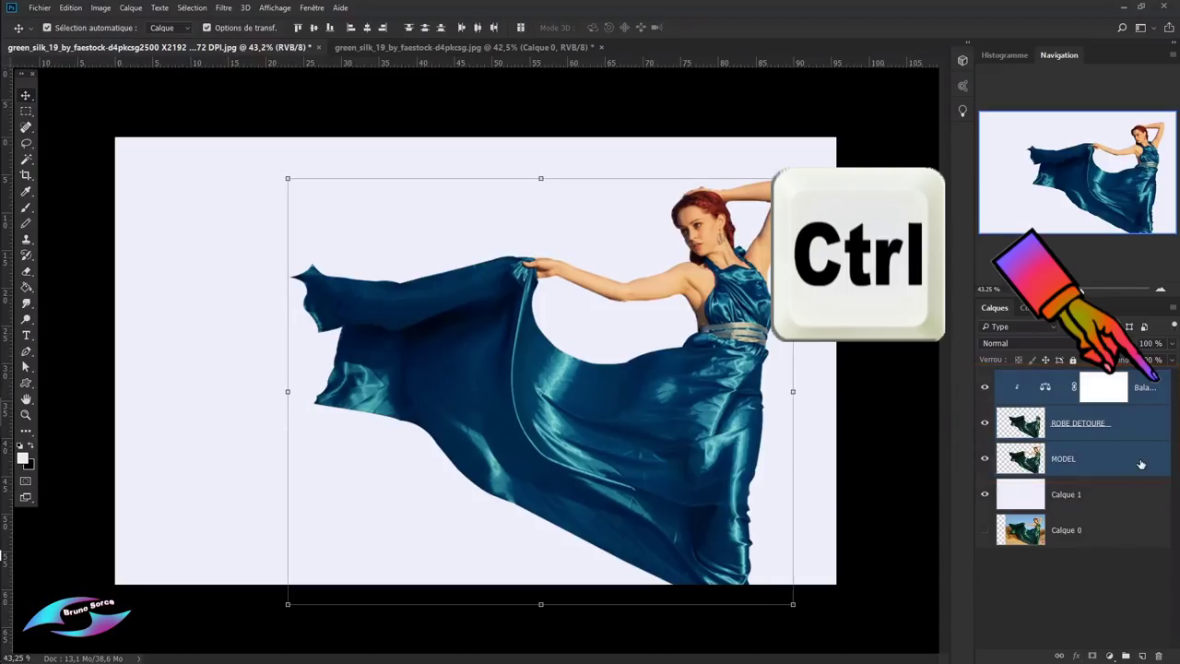
right_click(1136, 429)
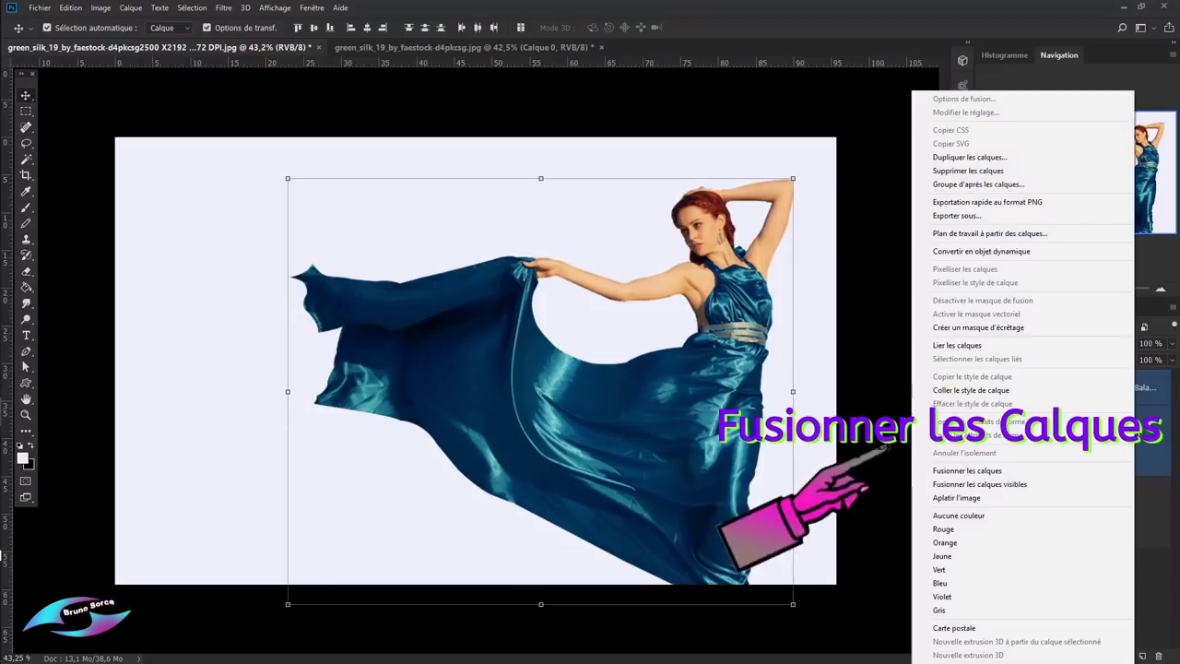
left_click(954, 471)
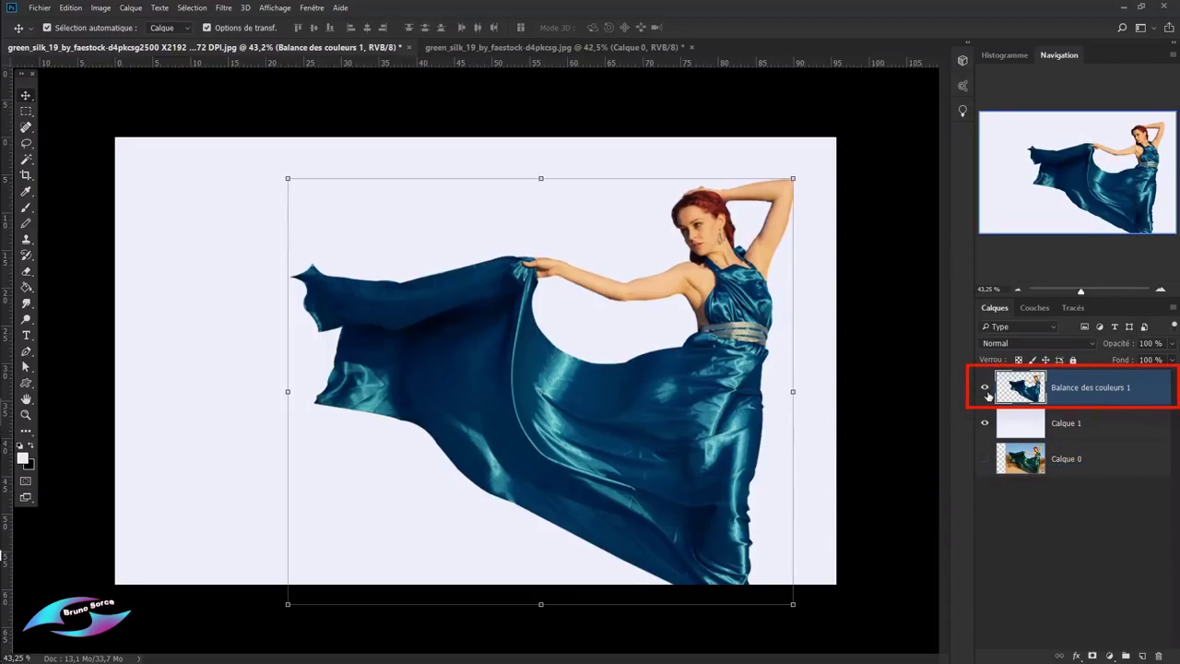
scroll(554, 391, "up", 5)
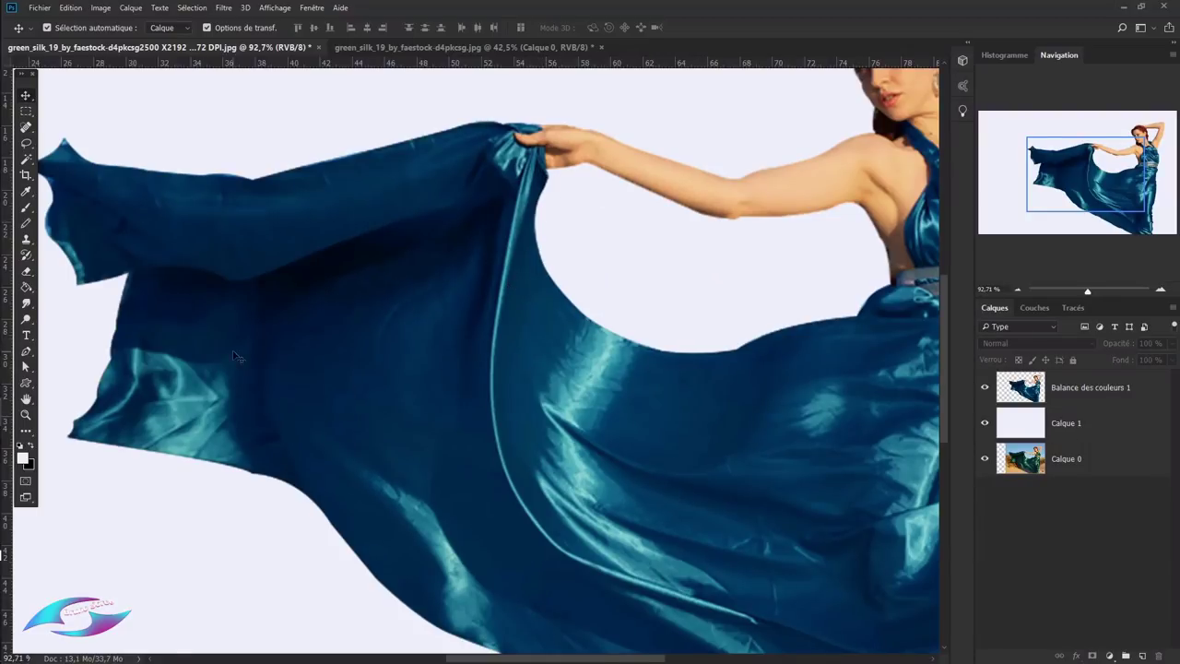
- Set up the Smudge tool (Outil Doigt) with a 0% hardness, 56 px brush
left_click(26, 304)
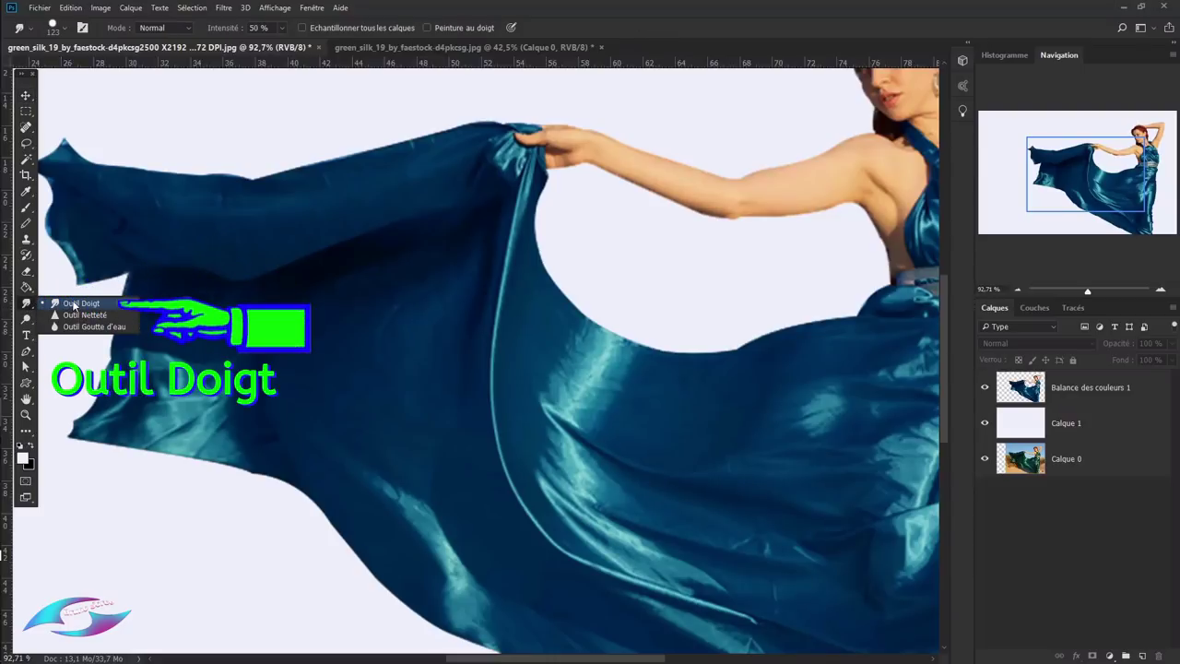
left_click(73, 306)
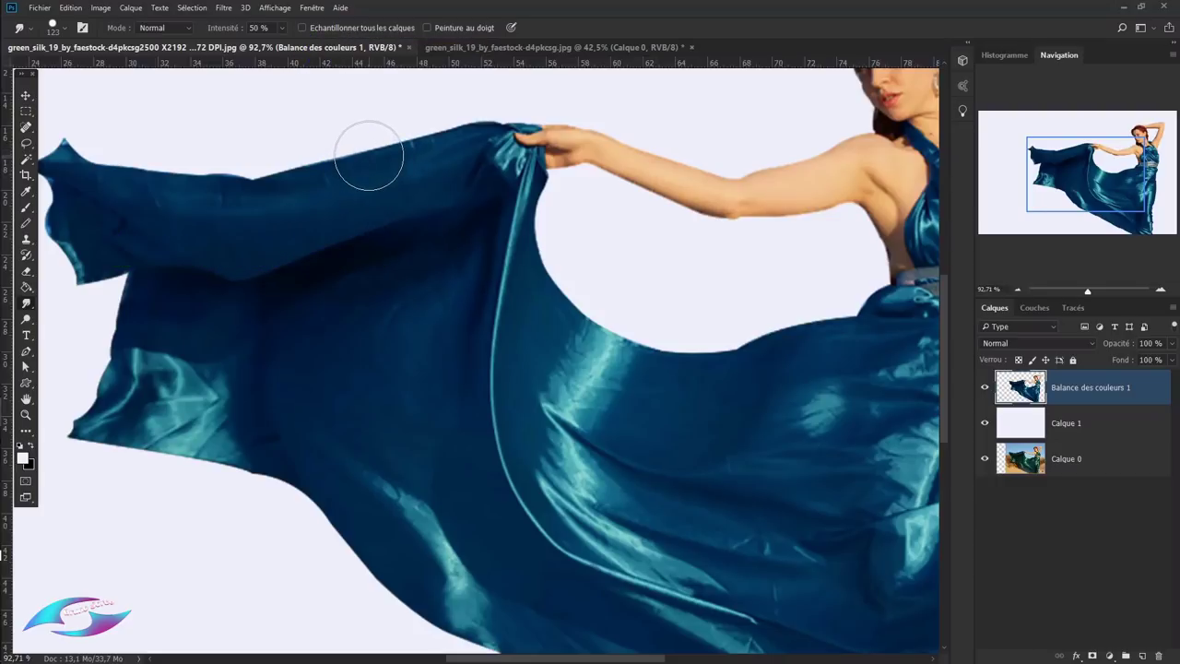
right_click(369, 155)
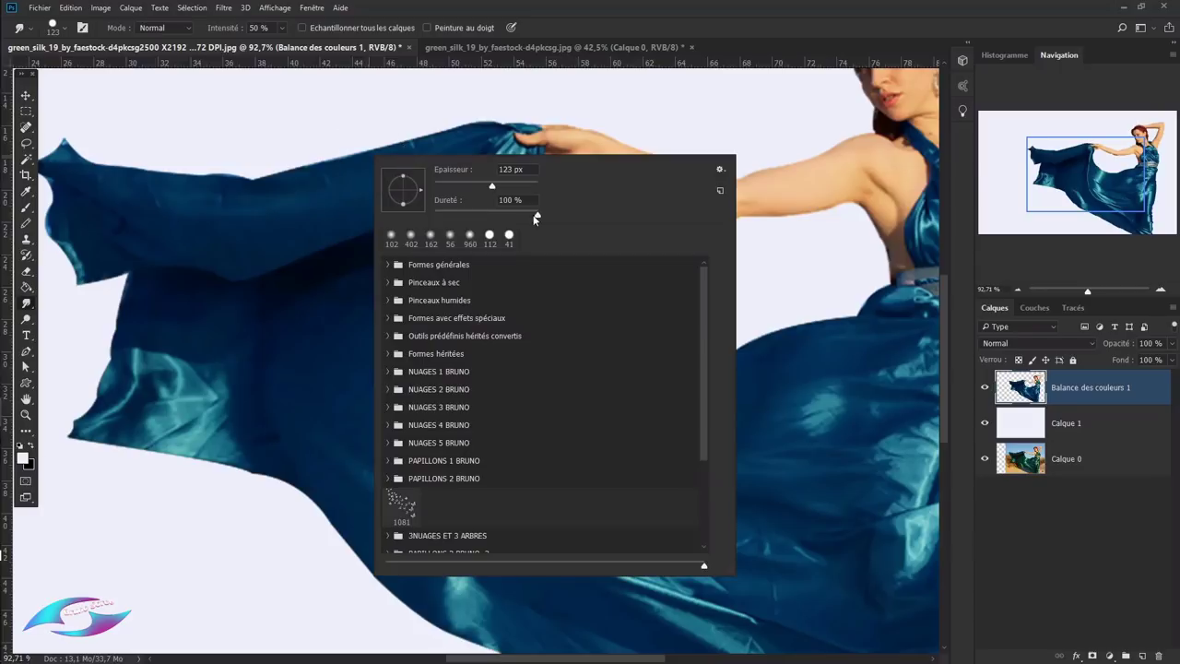
left_click_drag(539, 218, 422, 211)
left_click(463, 185)
key("Return")
- Smudge the blue fabric's top edge and drag its upper-left tip further left
mouse_move(509, 118)
left_mouse_down()
mouse_move(260, 171)
mouse_move(179, 171)
left_mouse_up()
left_click_drag(304, 334, 633, 271)
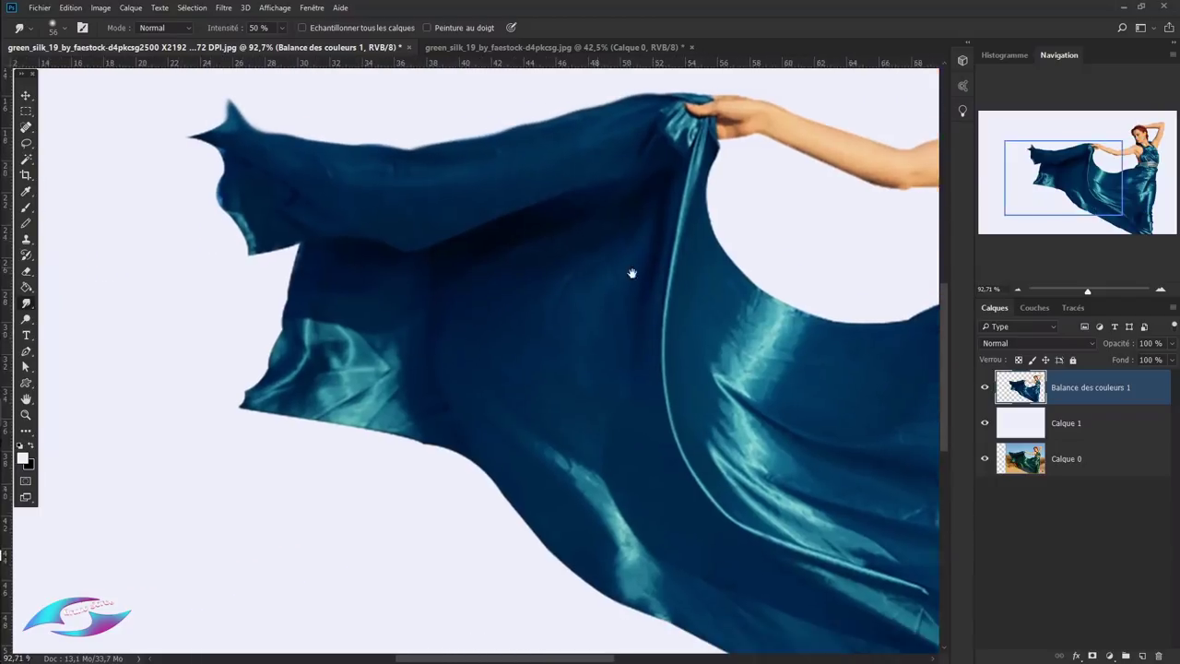
mouse_move(557, 237)
left_mouse_down()
mouse_move(411, 126)
mouse_move(372, 134)
mouse_move(477, 253)
mouse_move(482, 231)
mouse_move(501, 235)
mouse_move(477, 316)
left_mouse_up()
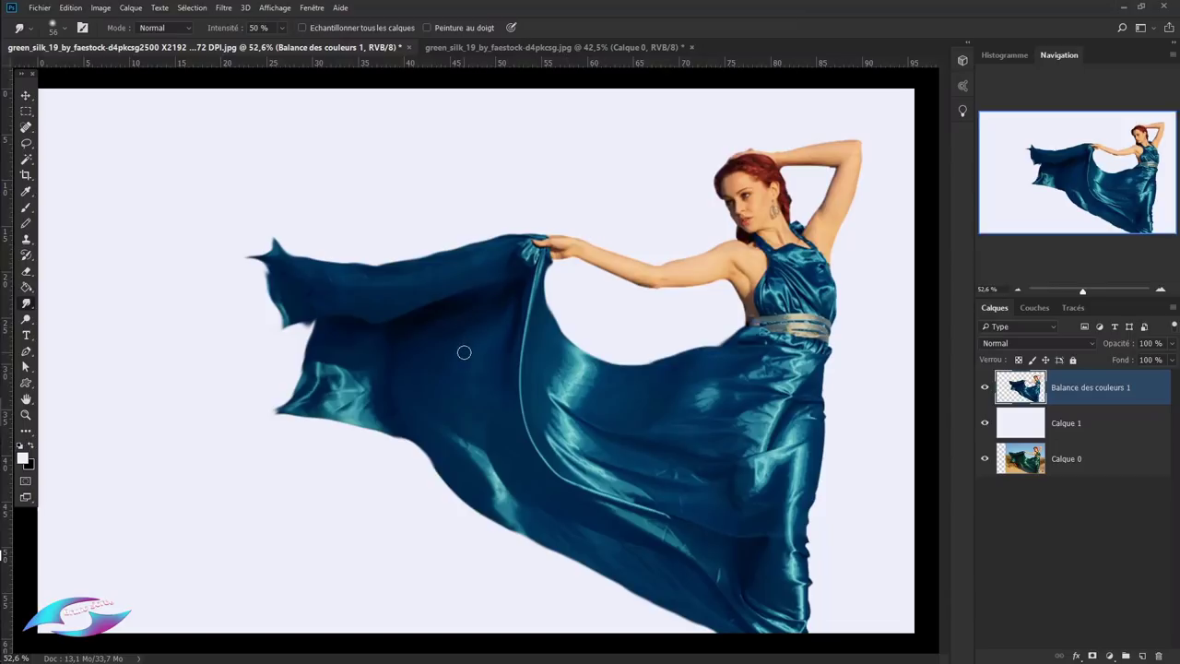
key("v")
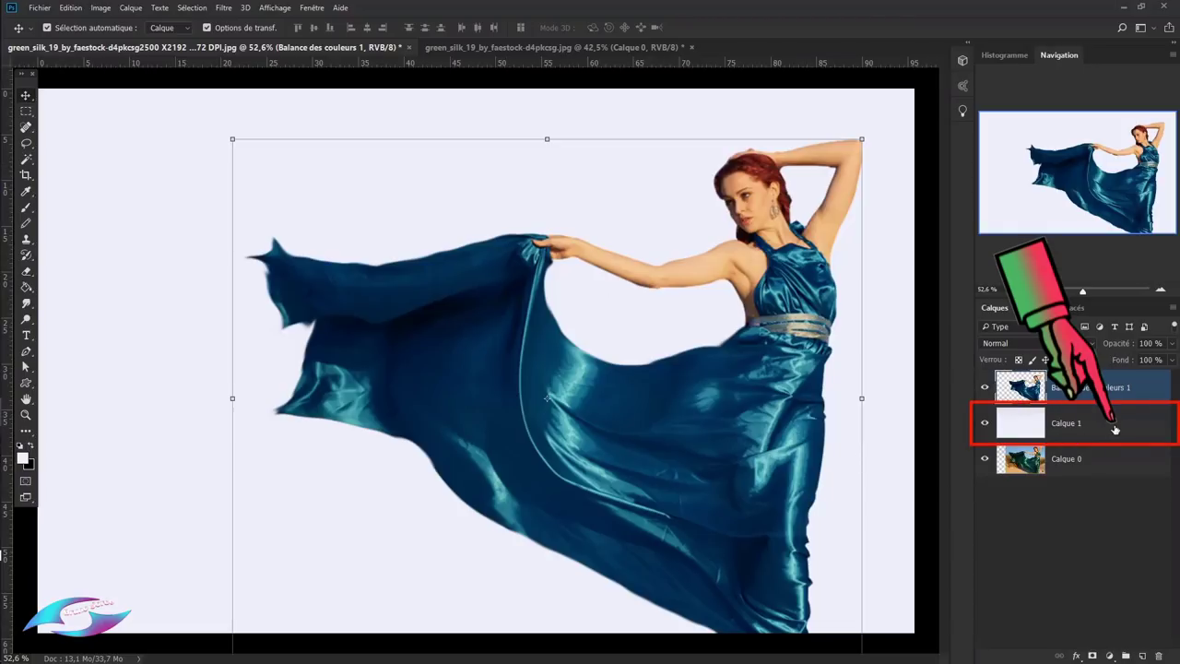
- Add a gradient fill layer above Calque 1 and open its gradient editor
left_click(1115, 430)
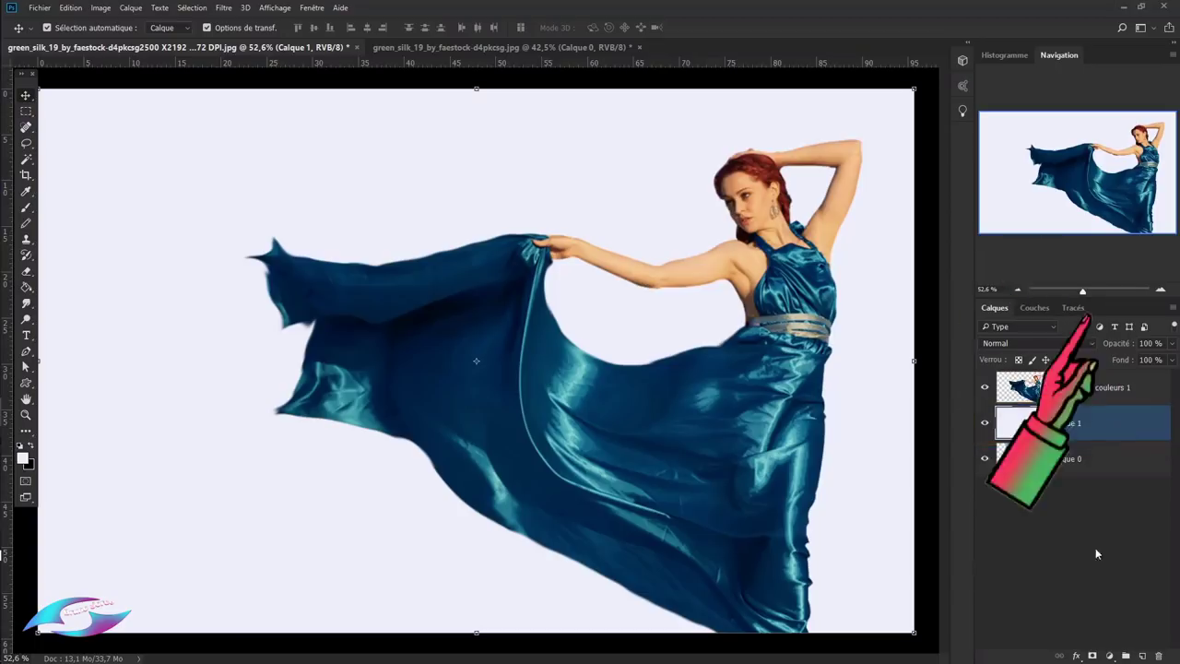
left_click(1110, 656)
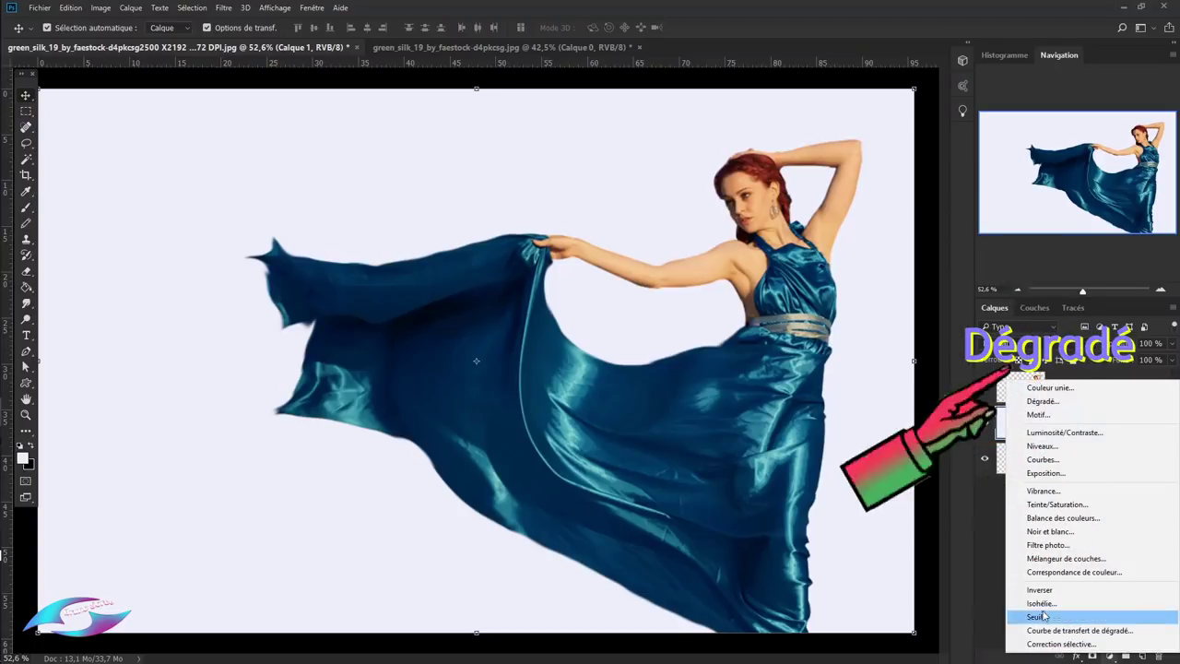
left_click(1038, 403)
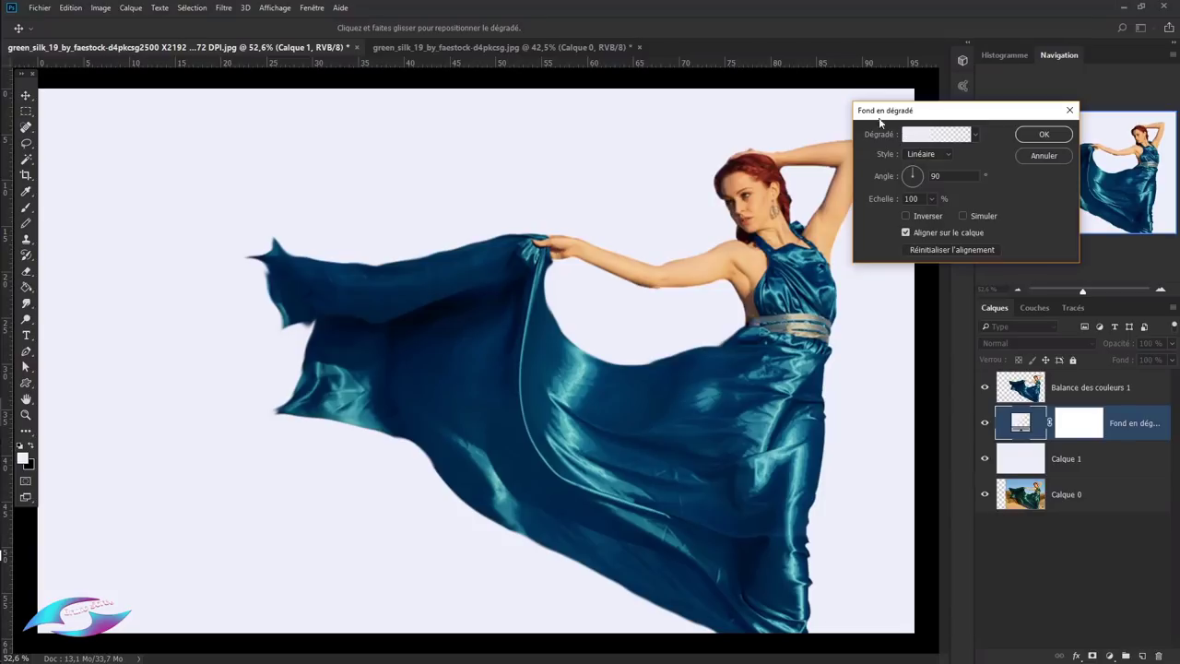
left_click(947, 138)
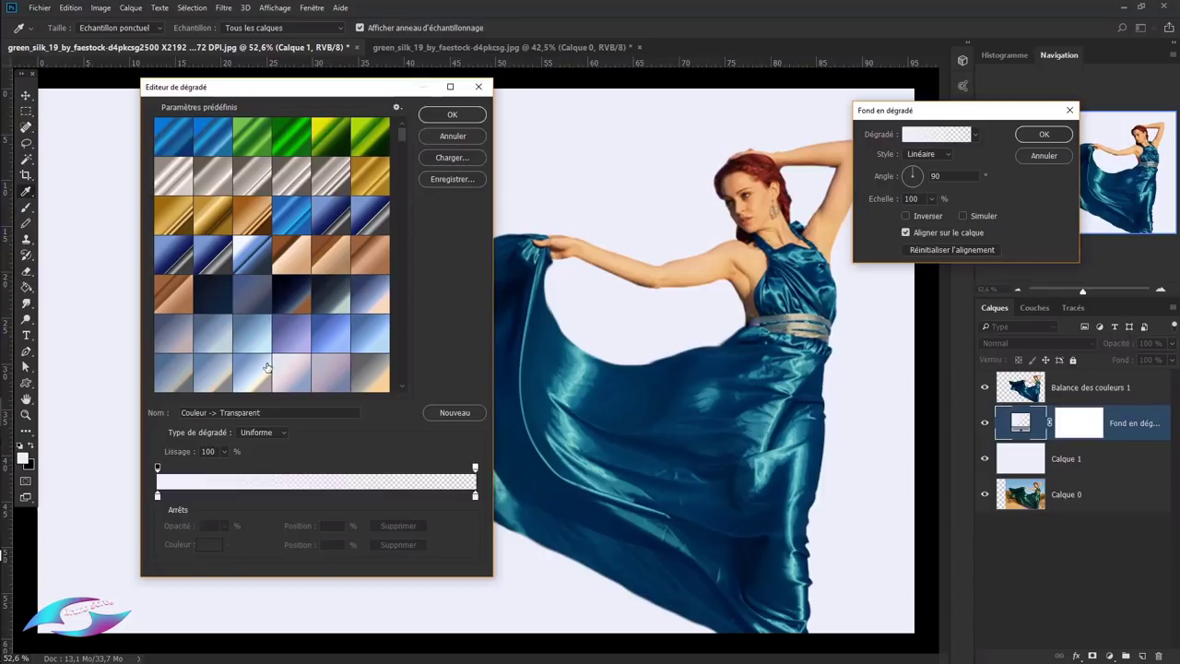
- Start from the Noir, blanc black-to-white gradient preset
scroll(295, 304, "down", 2)
scroll(286, 343, "down", 2)
scroll(286, 343, "down", 2)
scroll(290, 348, "down", 2)
scroll(290, 348, "down", 1)
scroll(291, 346, "down", 1)
scroll(292, 341, "down", 1)
left_click(292, 325)
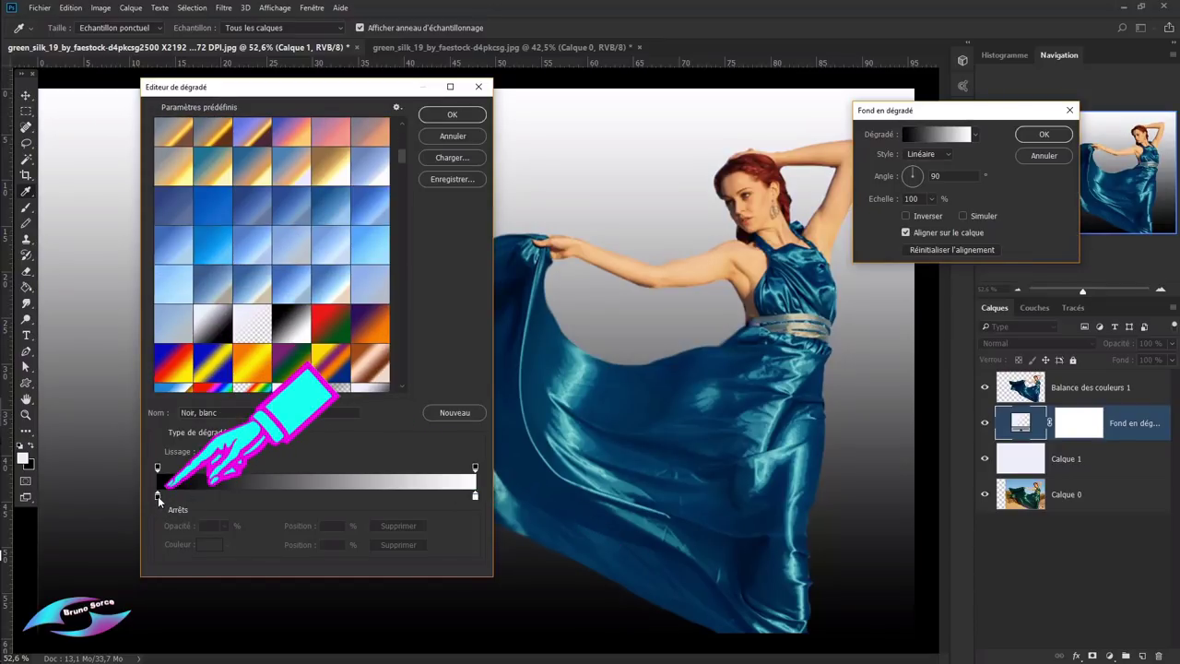
- Set the gradient's starting colour stop to dark navy
left_click(158, 497)
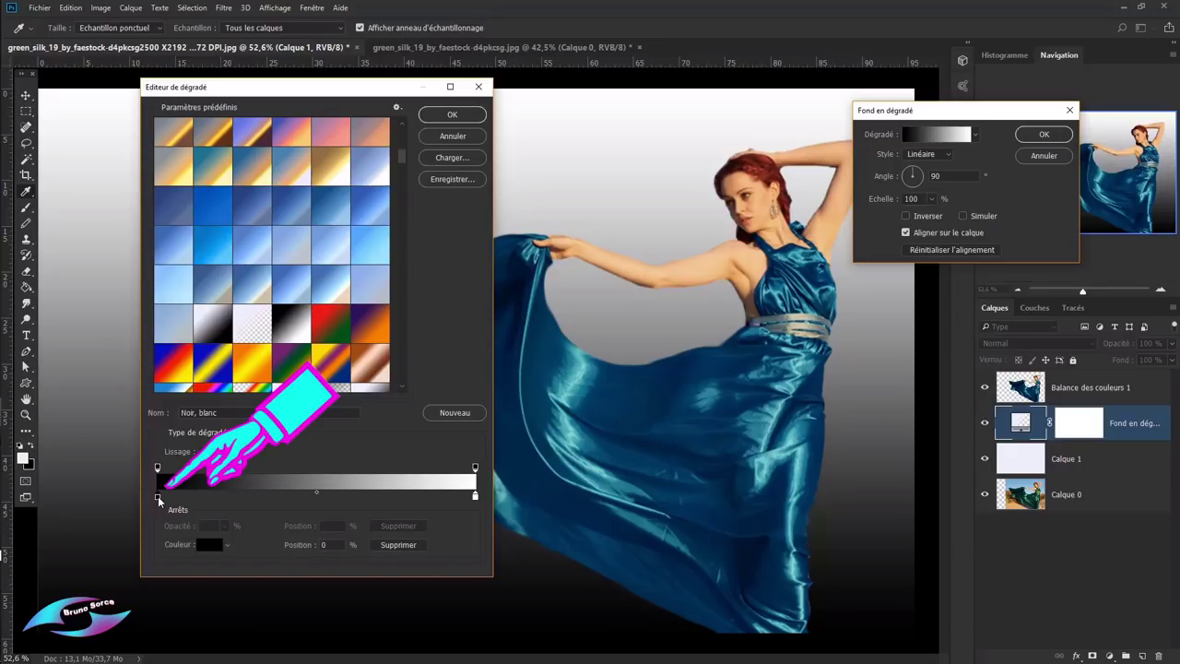
left_click(211, 545)
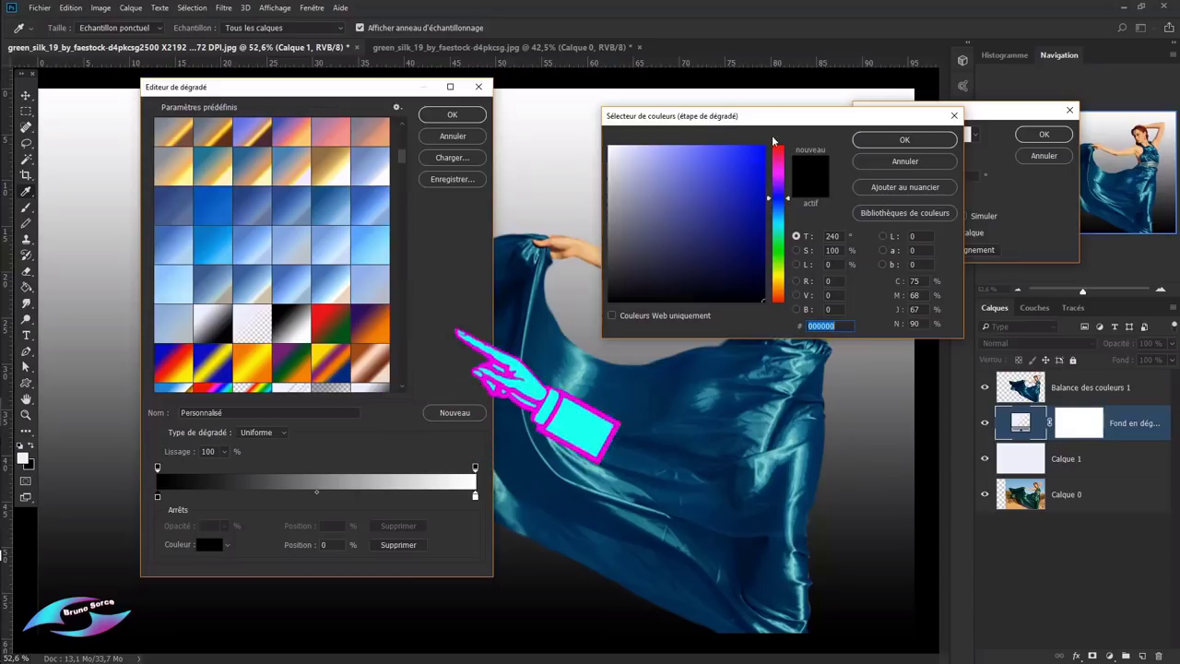
left_click_drag(700, 117, 833, 114)
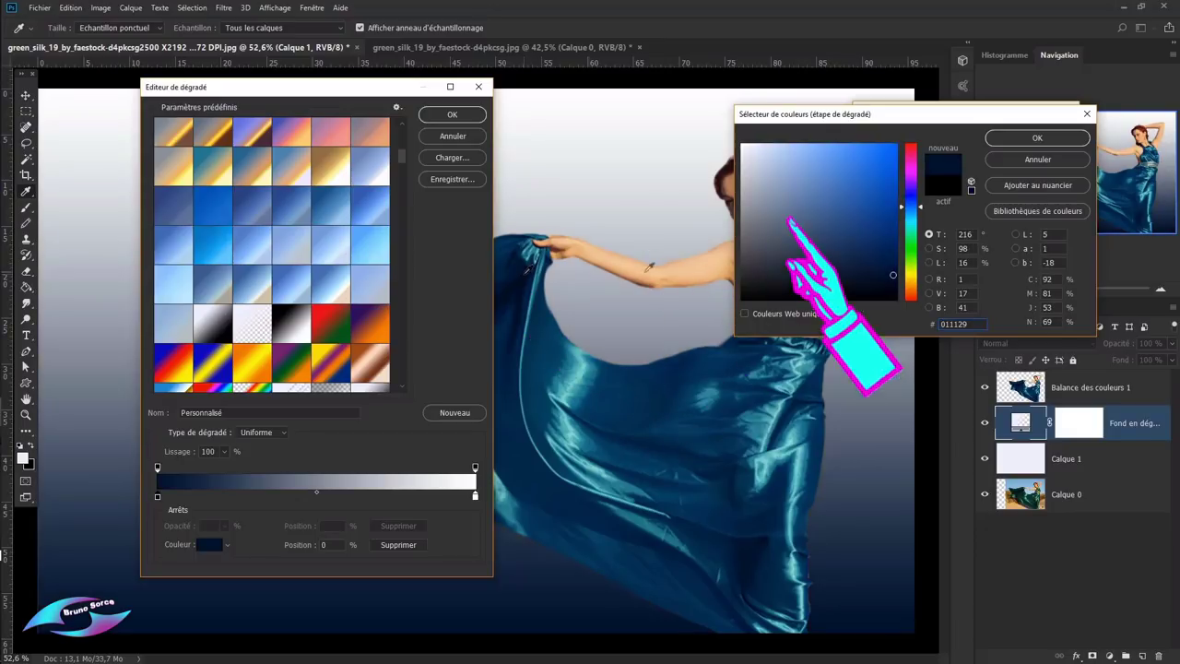
left_click(999, 142)
left_click_drag(276, 86, 236, 89)
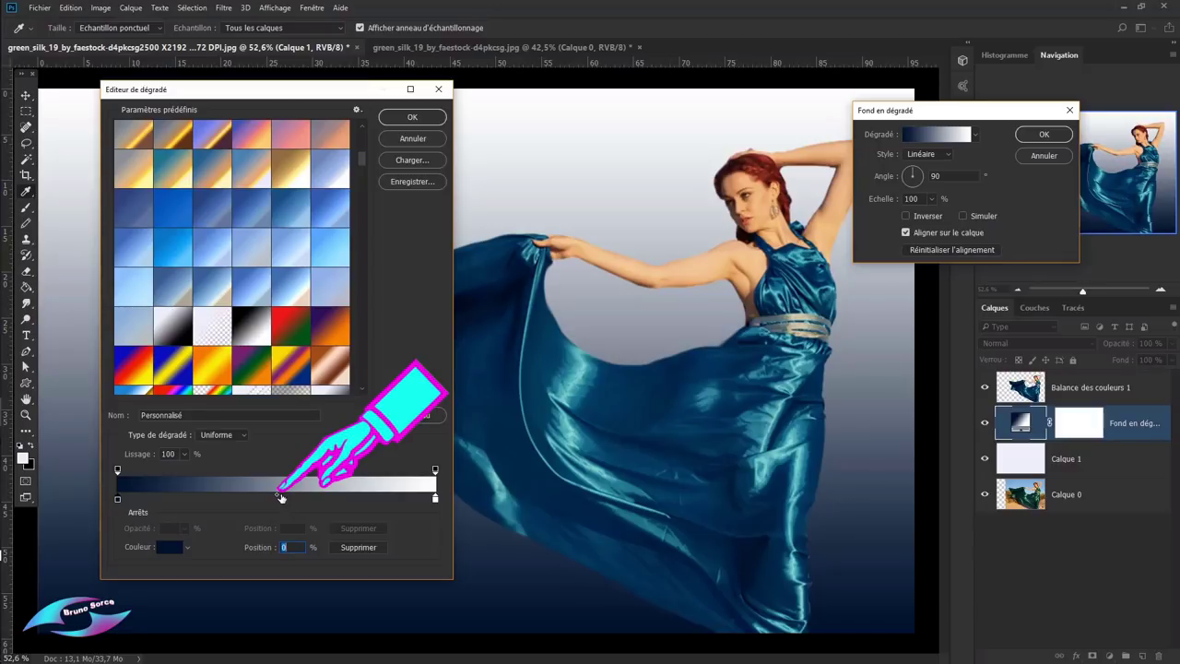
- Add a teal colour stop at 48%, sampled from the image
left_click(281, 498)
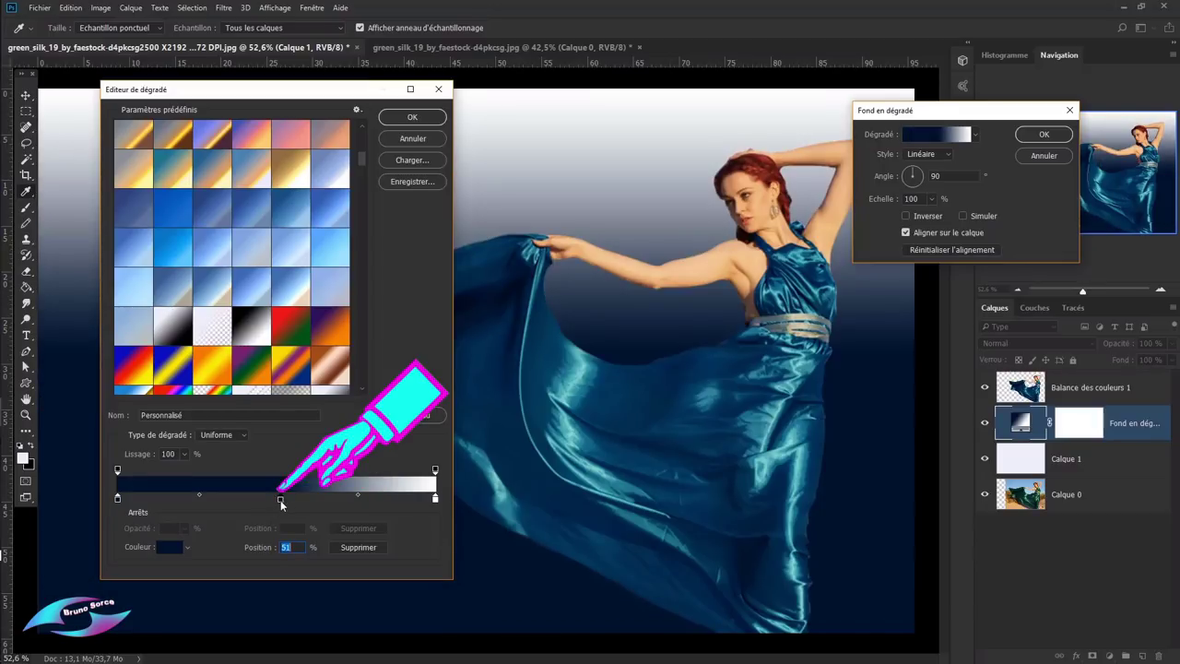
left_click_drag(280, 500, 270, 499)
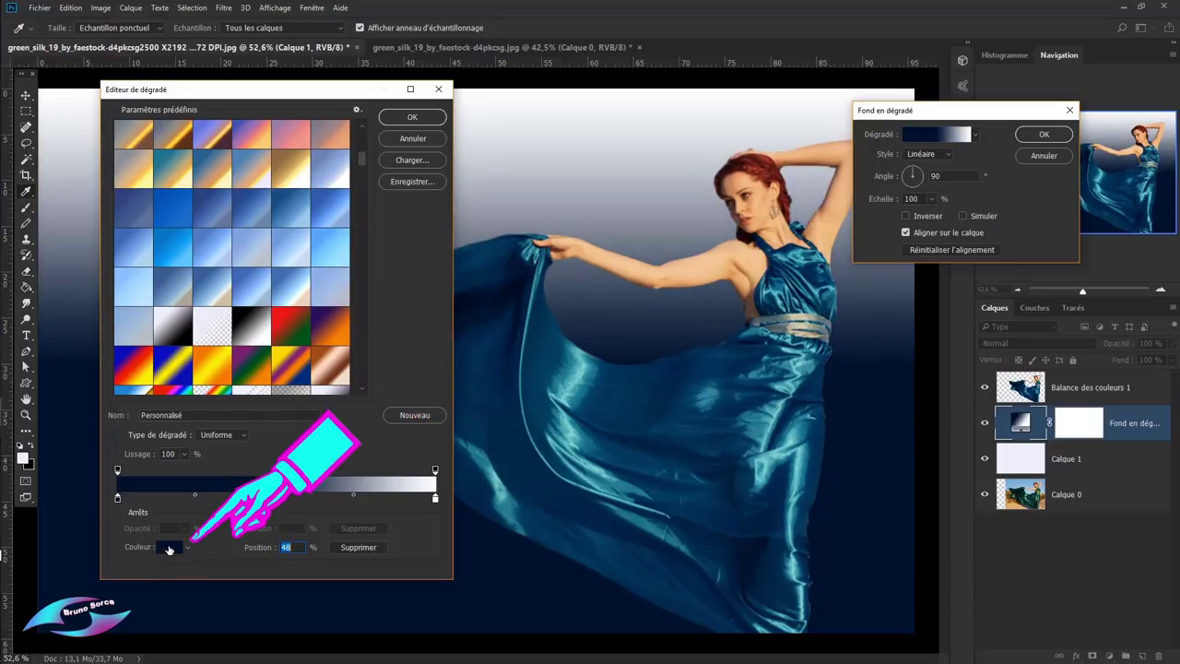
left_click(168, 547)
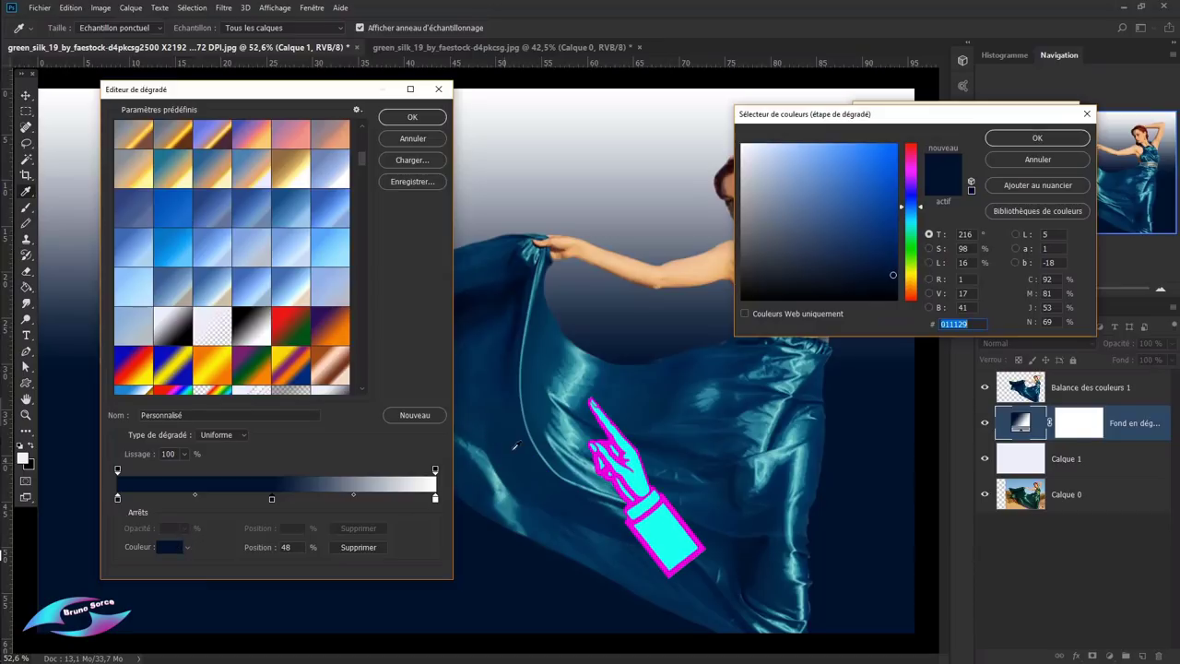
left_click(569, 371)
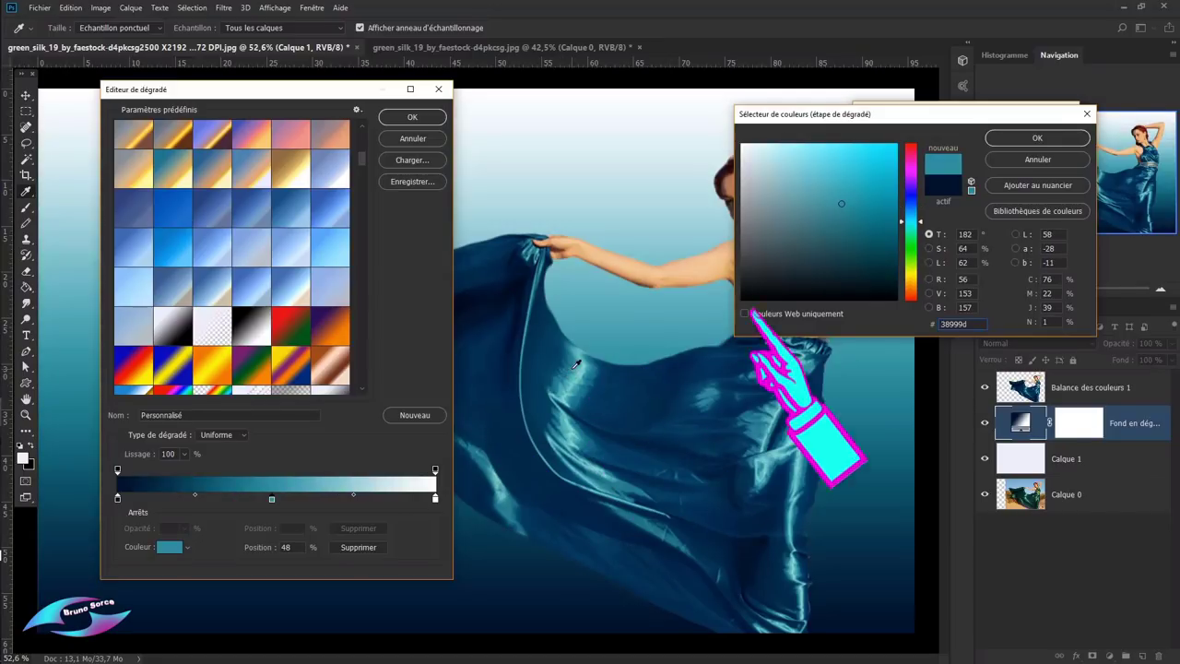
left_click(1038, 138)
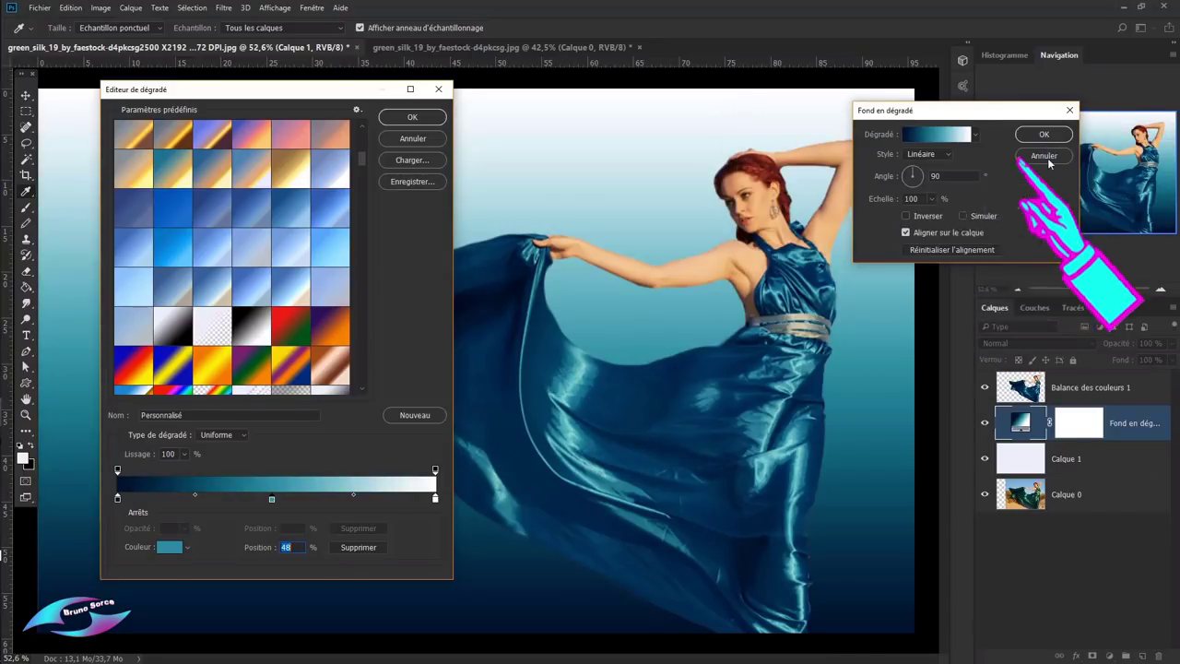
- Make the end stop a pale peach from the model's skin tone and apply the gradient
left_click(435, 498)
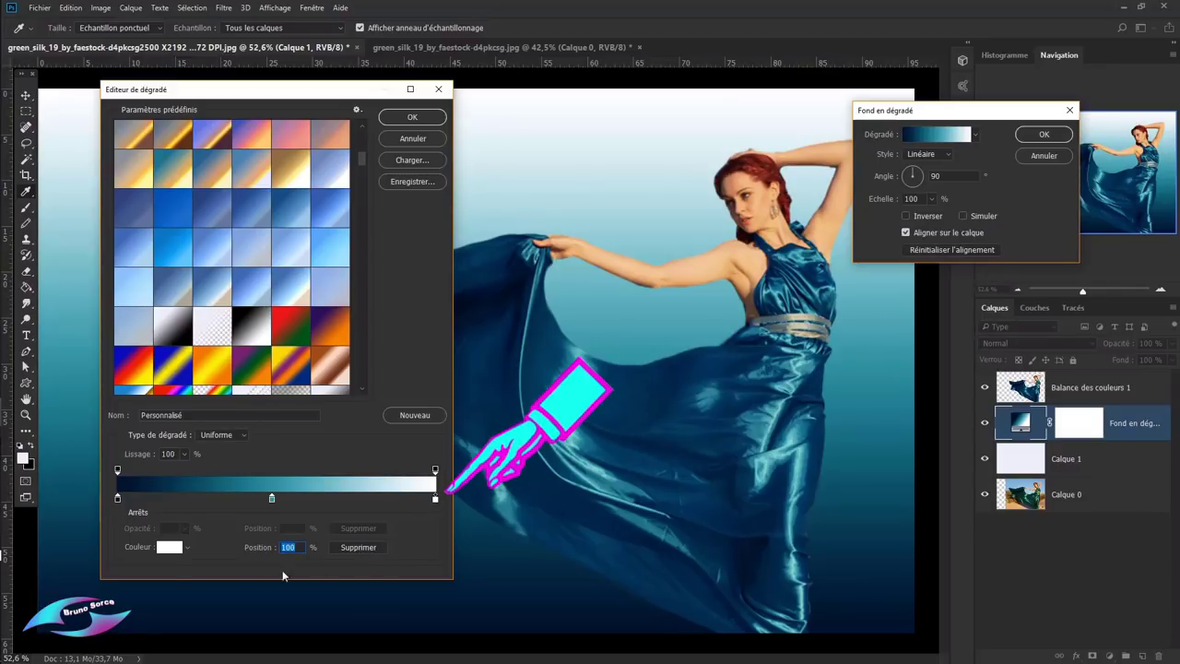
left_click(170, 547)
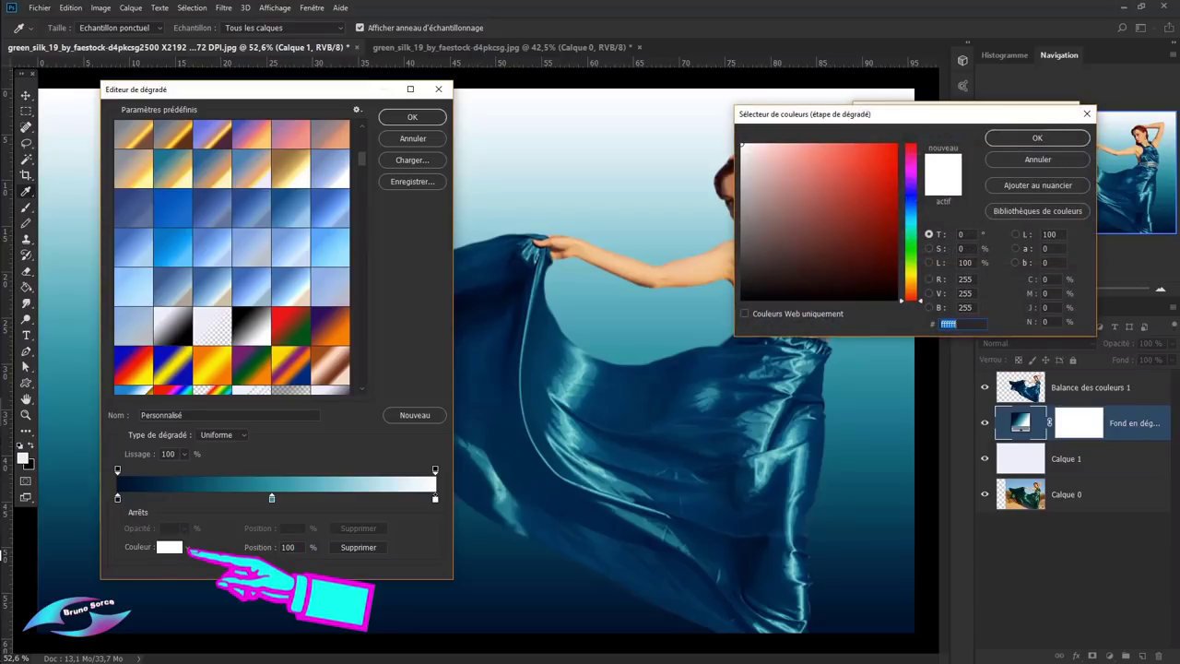
left_click(698, 260)
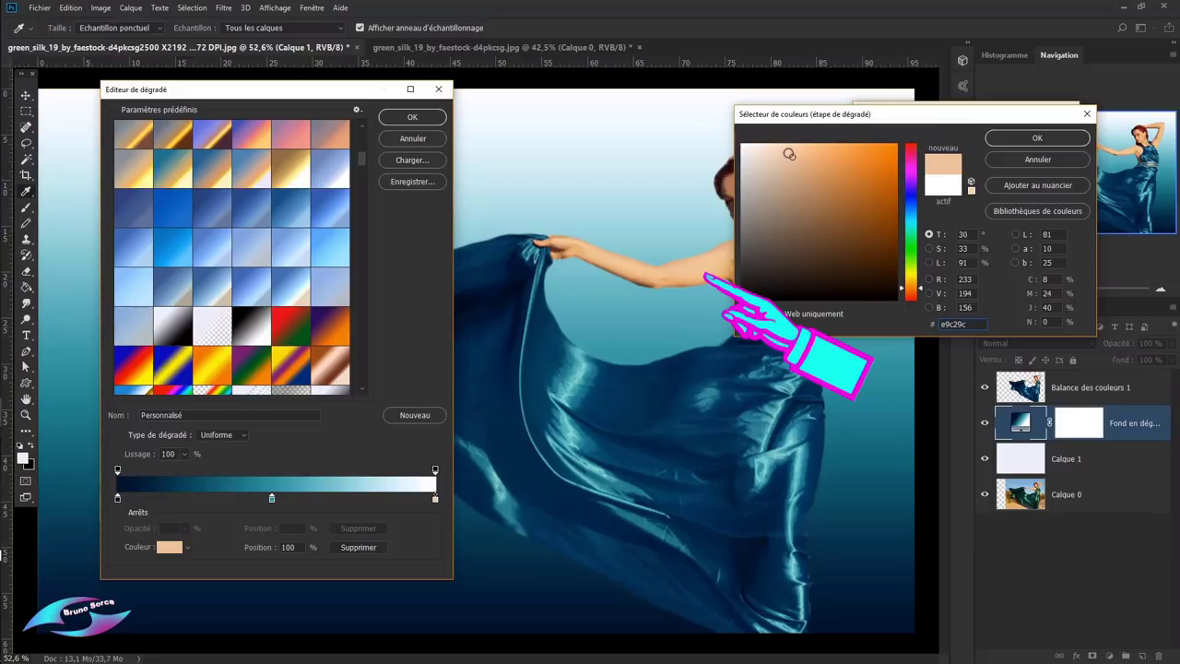
left_click(787, 150)
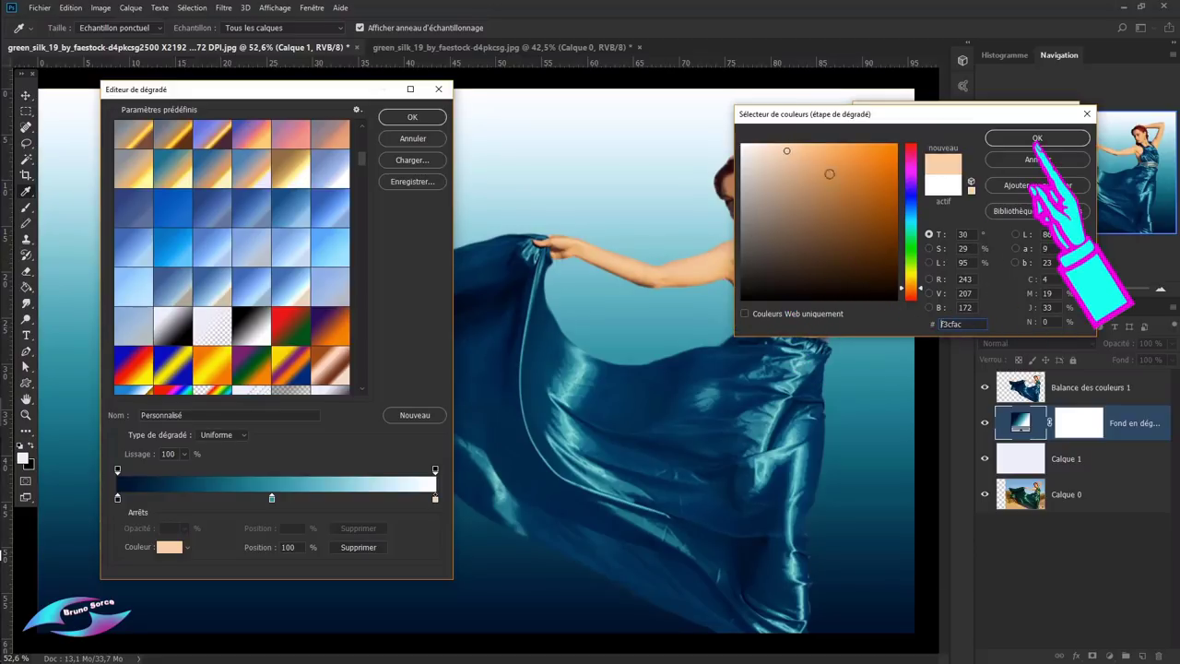
left_click(1032, 139)
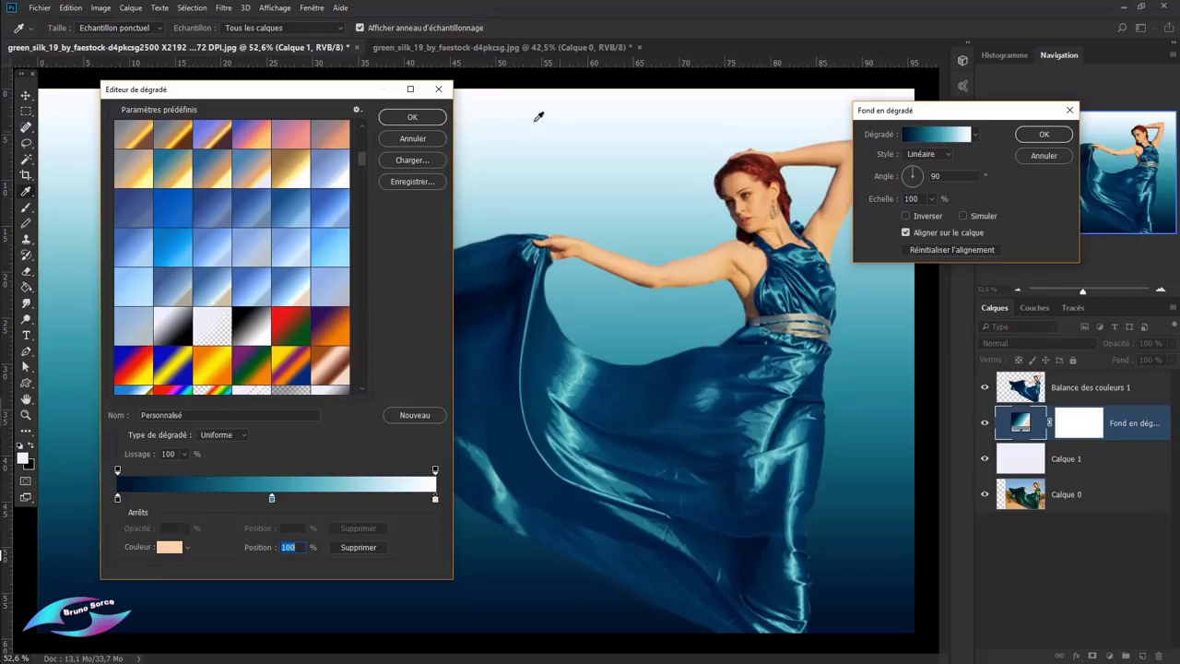
left_click(415, 118)
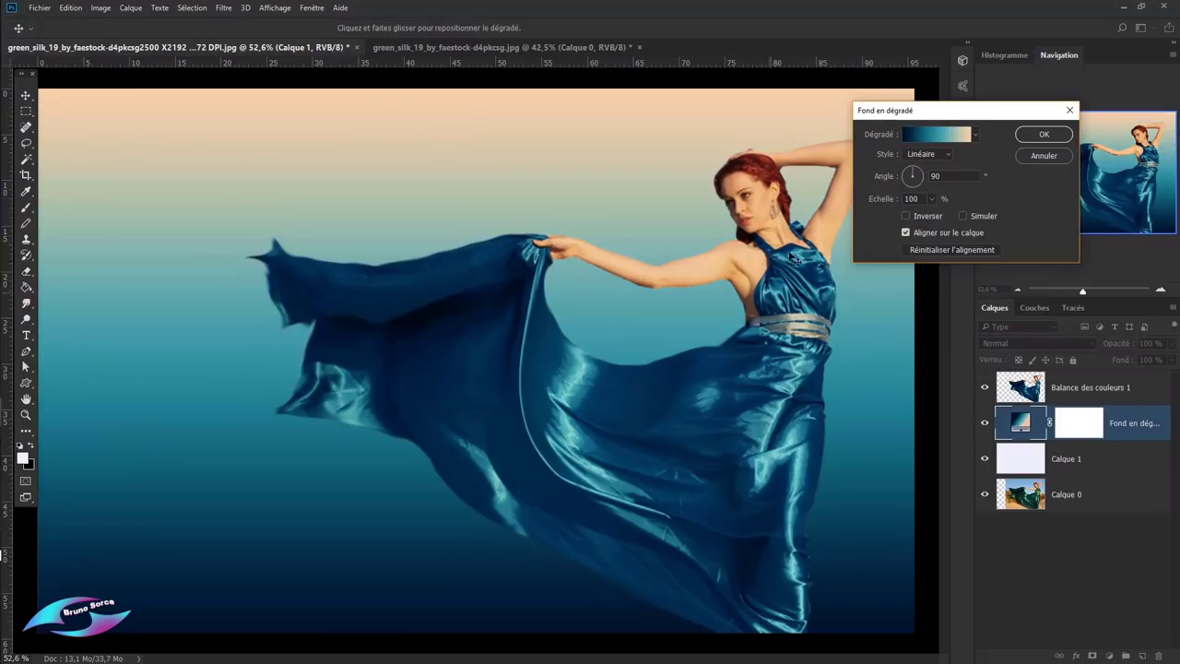
- Angle the Fond en dégradé linear gradient at about 125° and apply it
left_click_drag(959, 111, 400, 143)
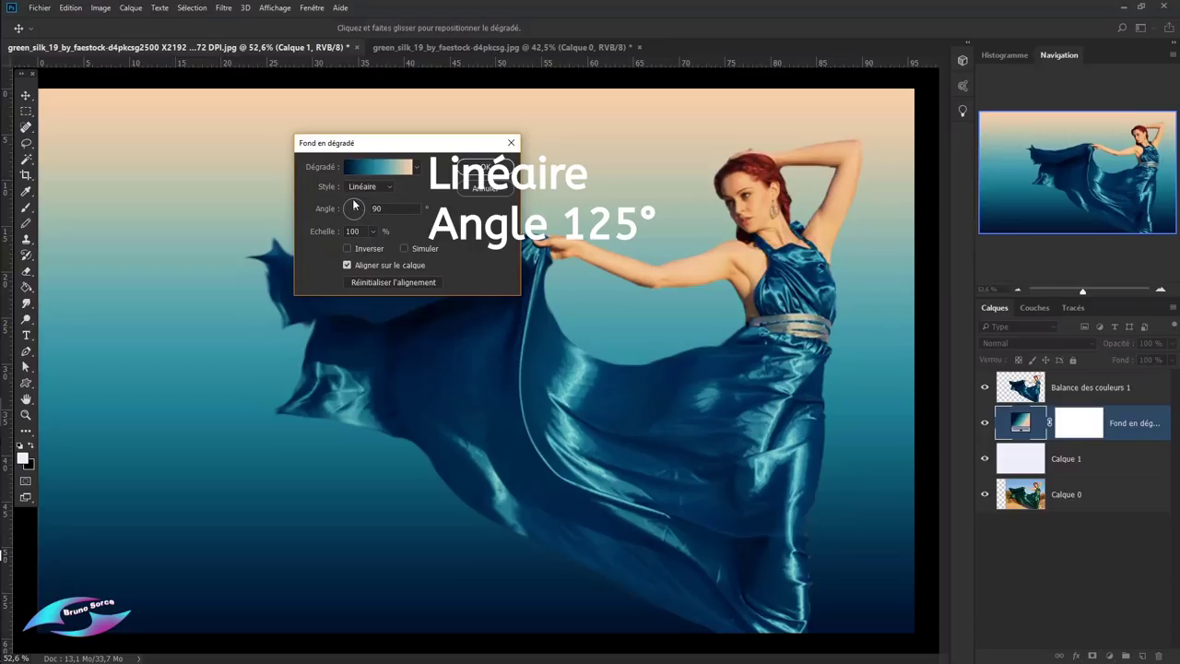
left_click_drag(353, 205, 351, 207)
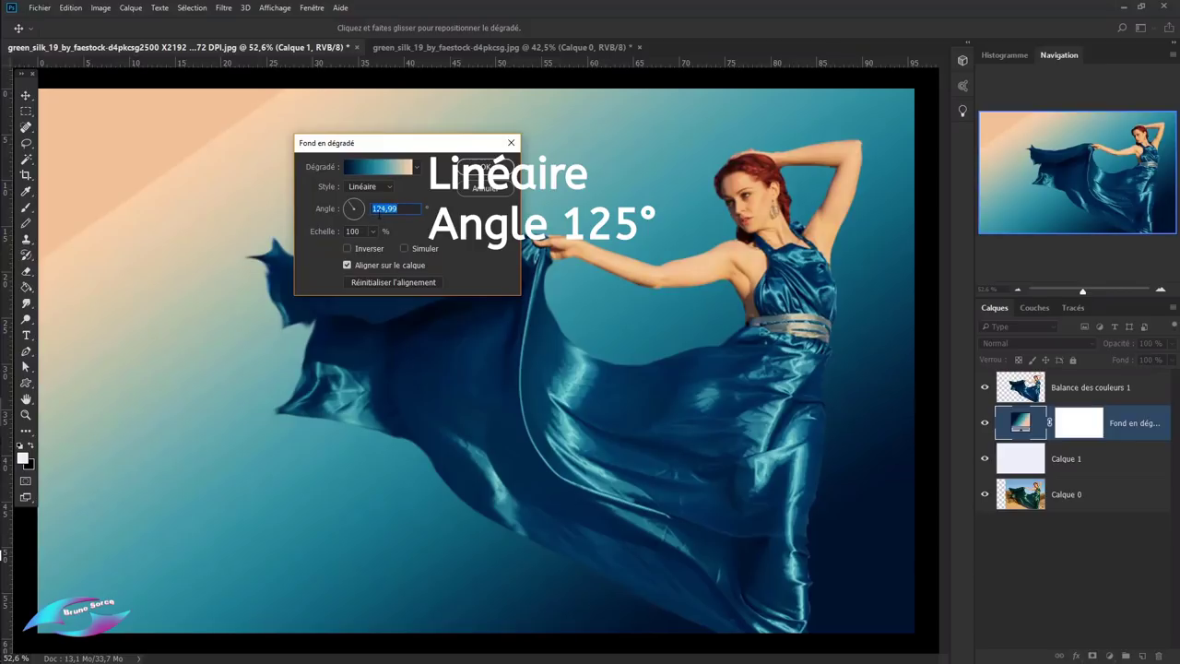
left_click(352, 209)
left_click(481, 167)
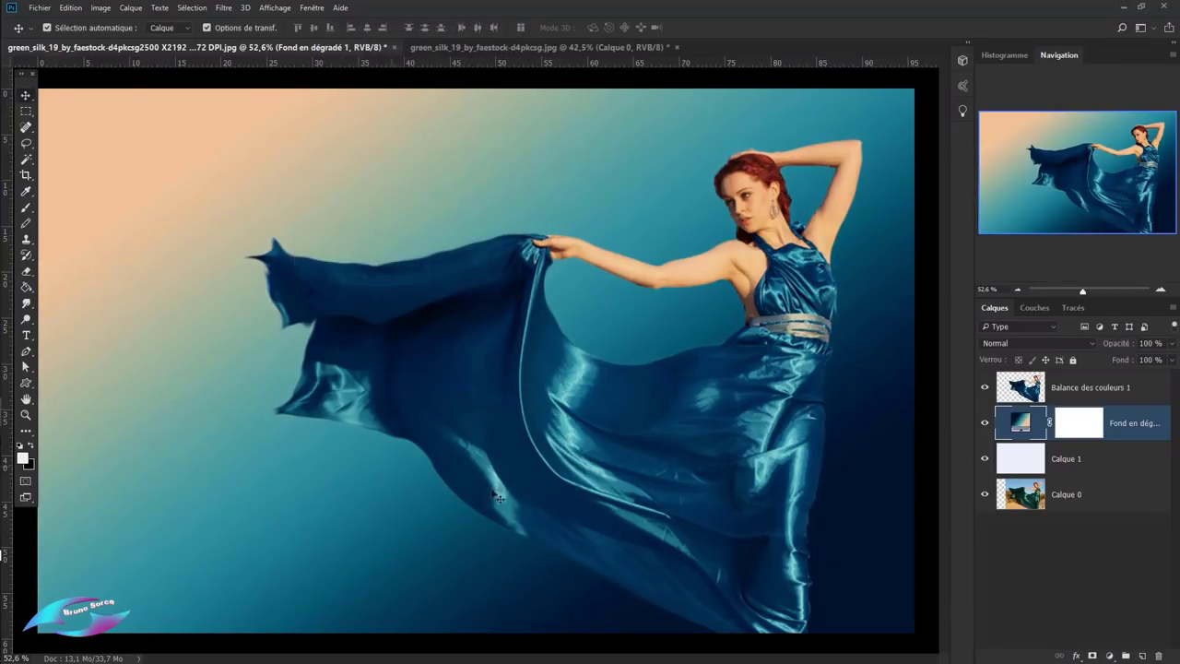
scroll(705, 406, "up", 2)
scroll(715, 223, "up", 2)
scroll(646, 203, "right", 2)
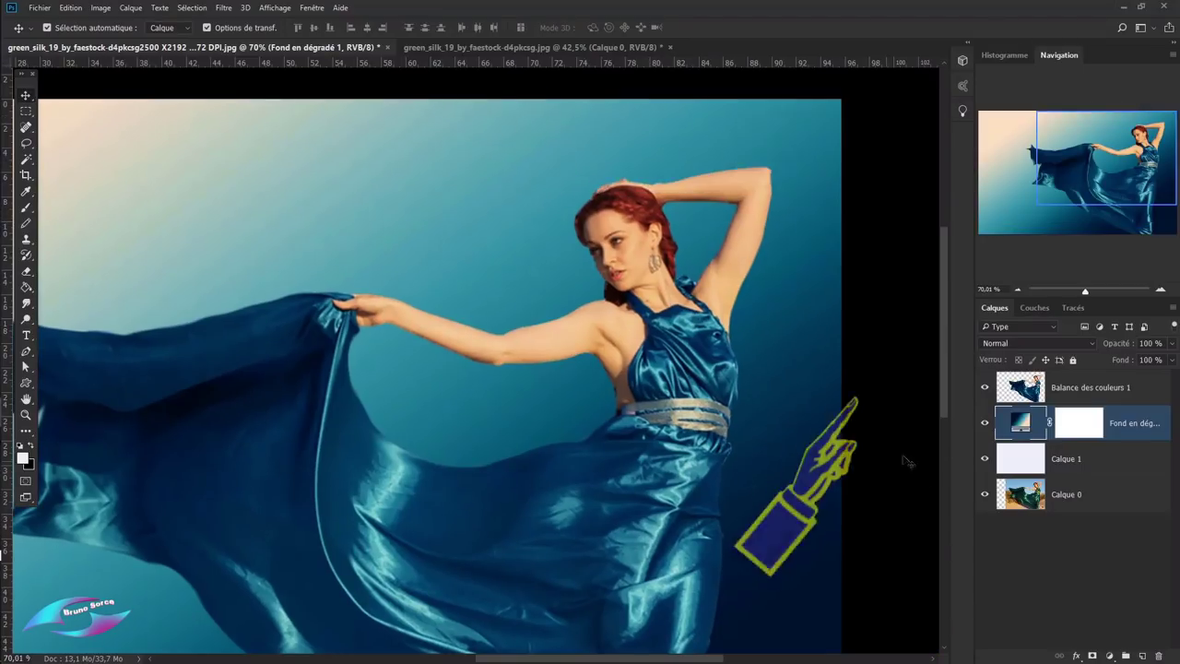
- Rename the top layer to 'model'
double_click(1069, 387)
type("model")
key("Return")
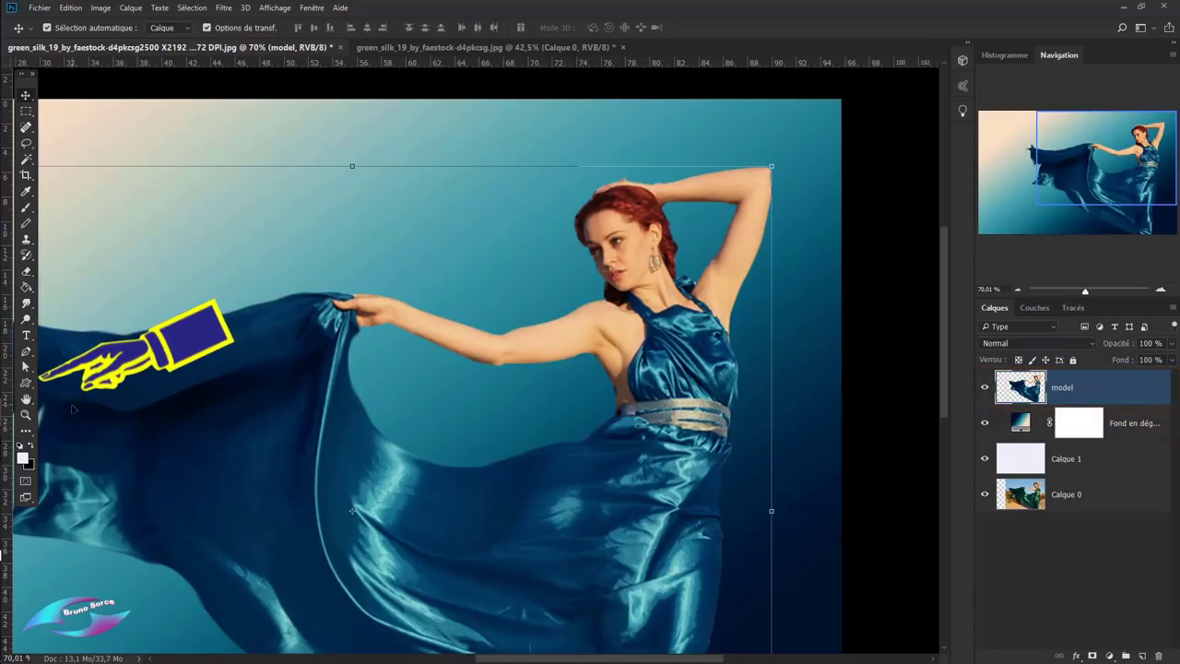
- Set up the Custom Shape tool to draw vector shapes with no outline
left_click(26, 383)
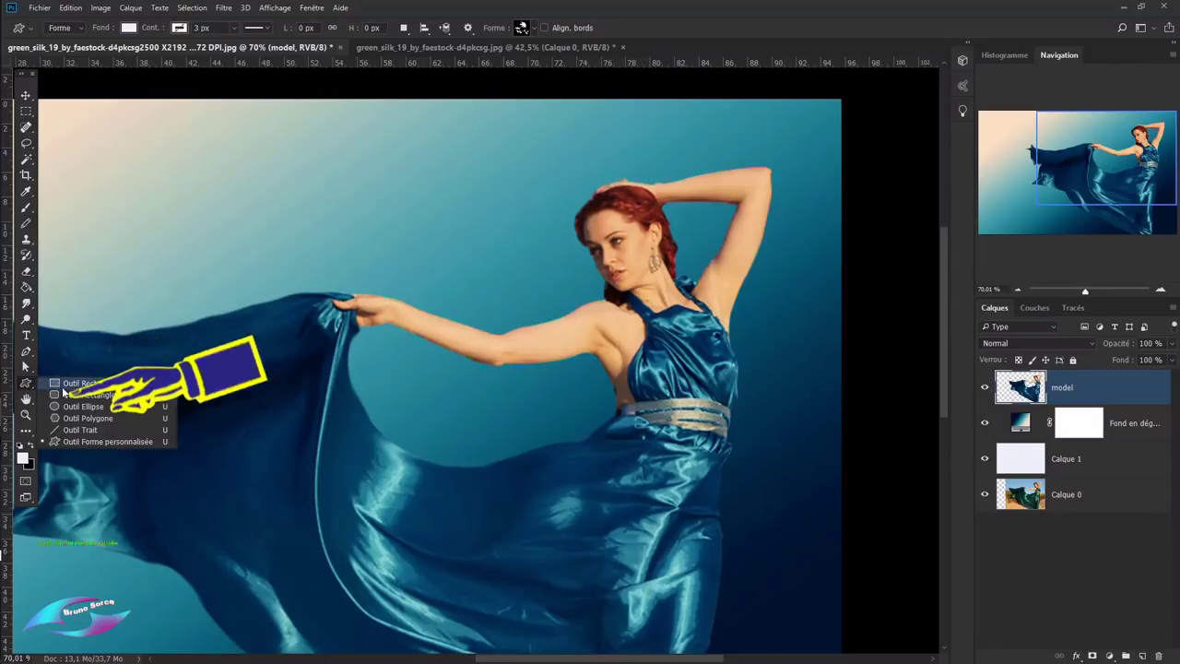
left_click(82, 438)
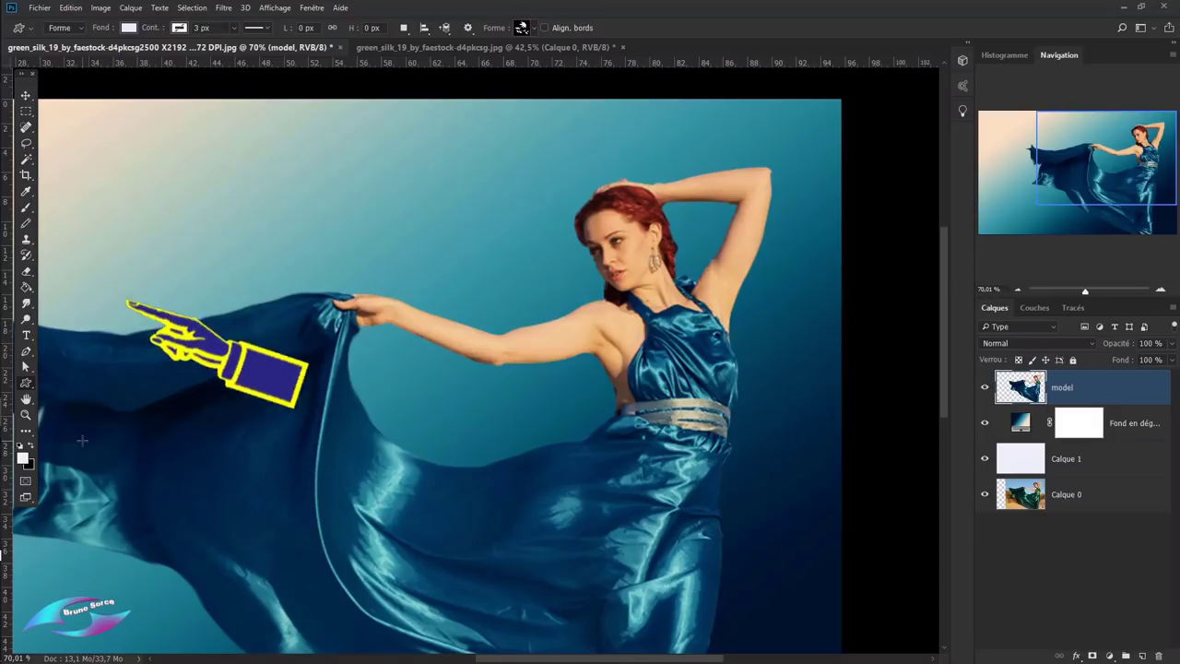
left_click(81, 29)
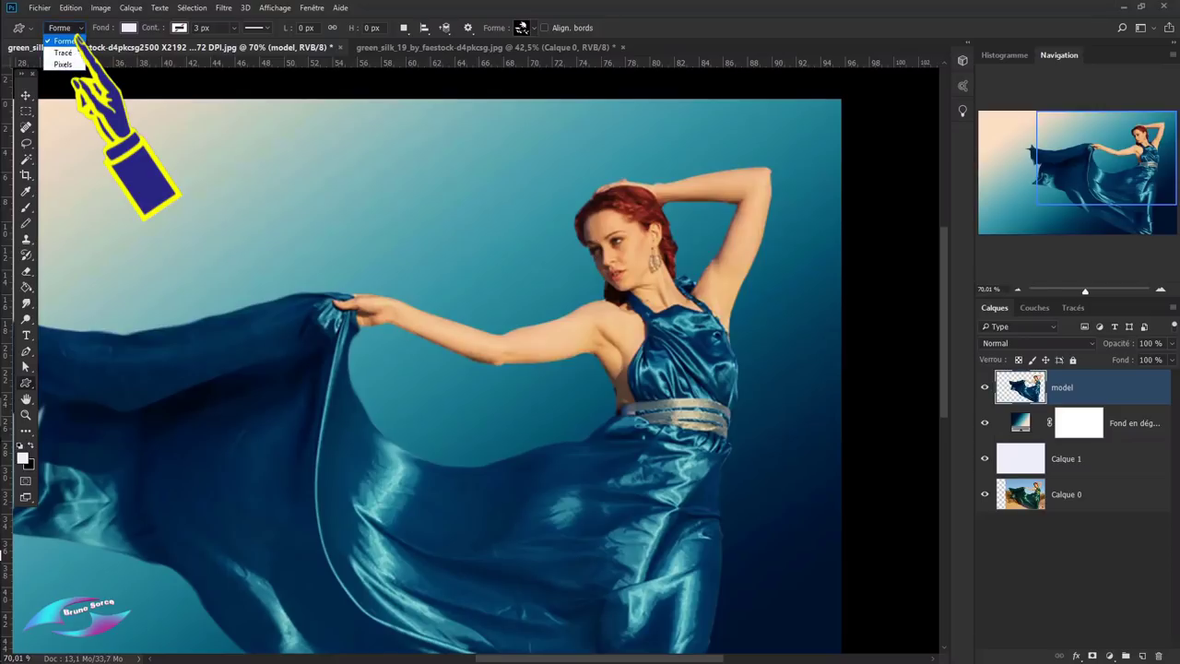
left_click(74, 43)
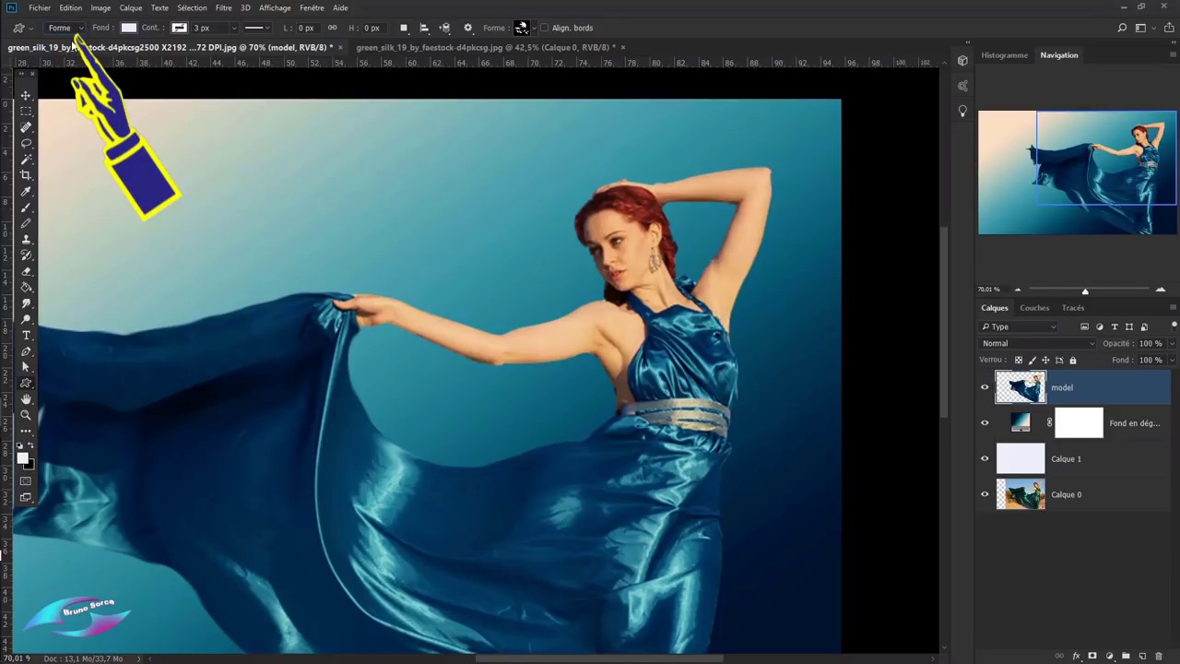
left_click(129, 29)
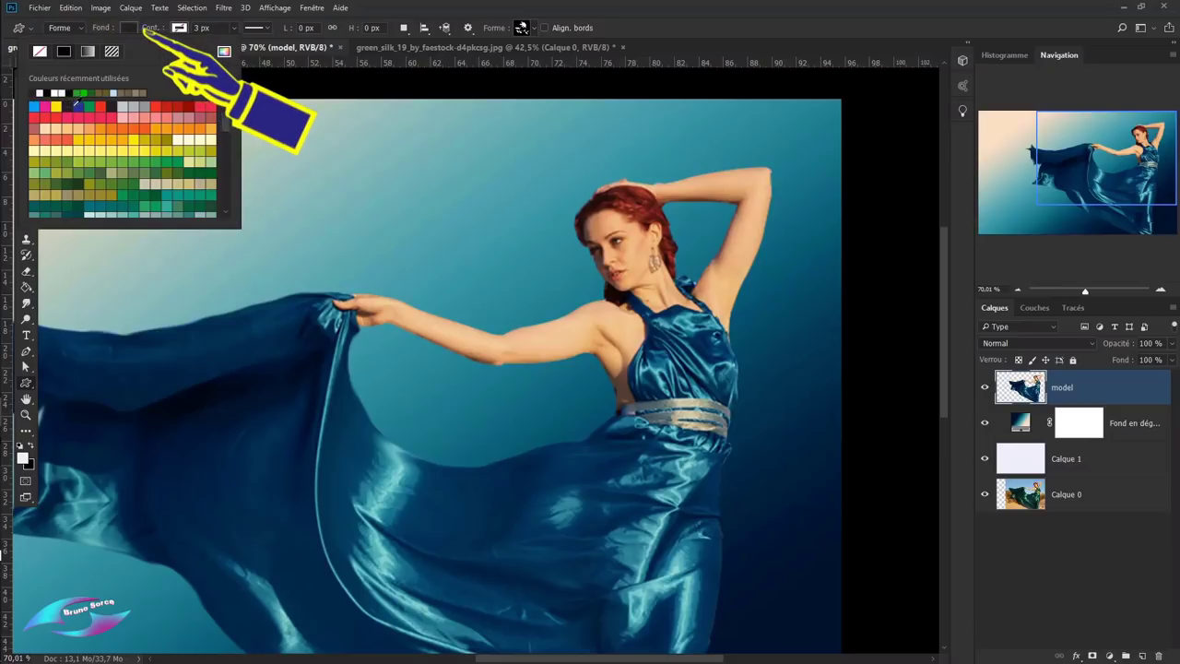
left_click(179, 27)
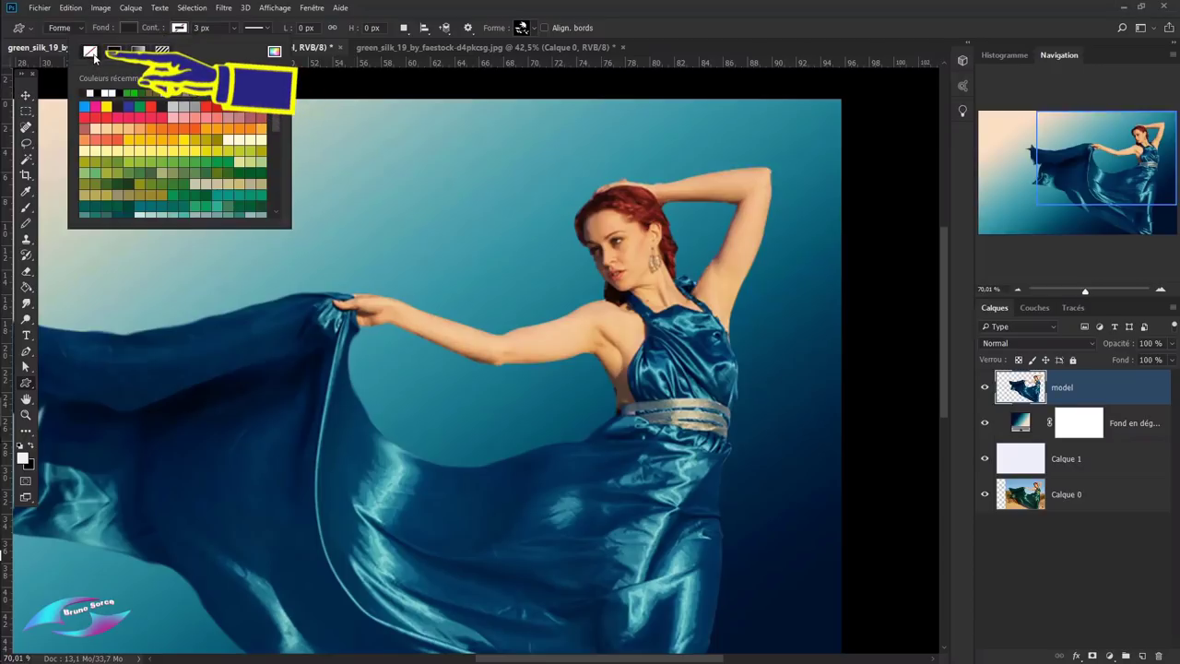
left_click(668, 25)
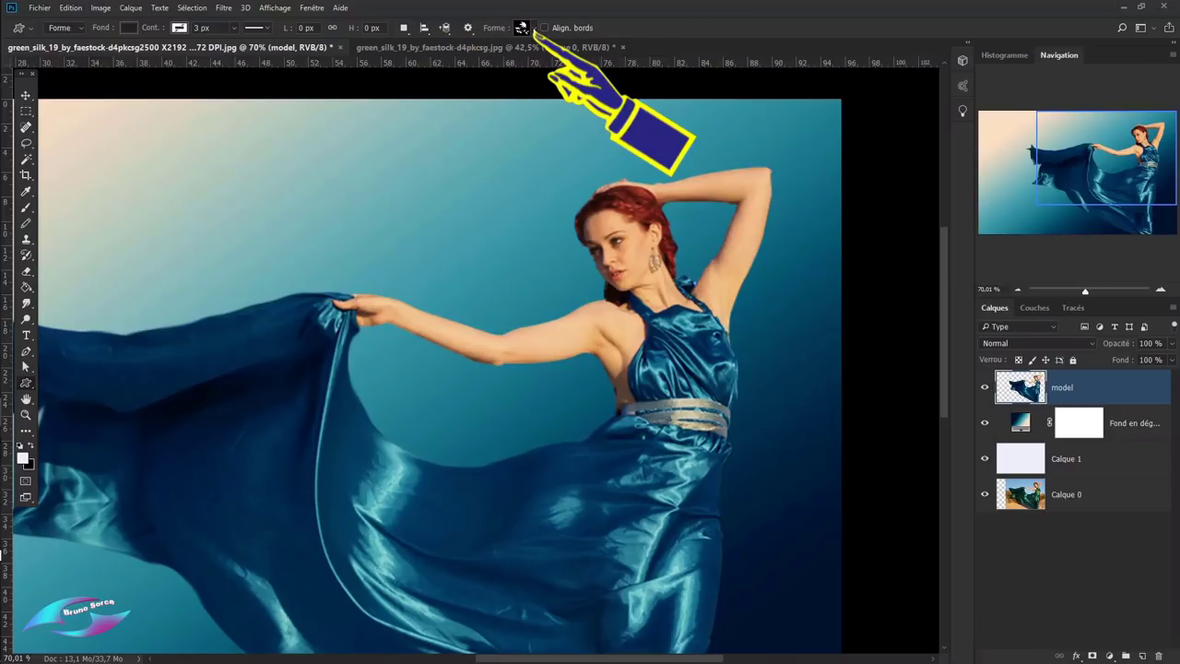
- Choose a flower shape from the library and draw it on the blue gown
left_click(531, 27)
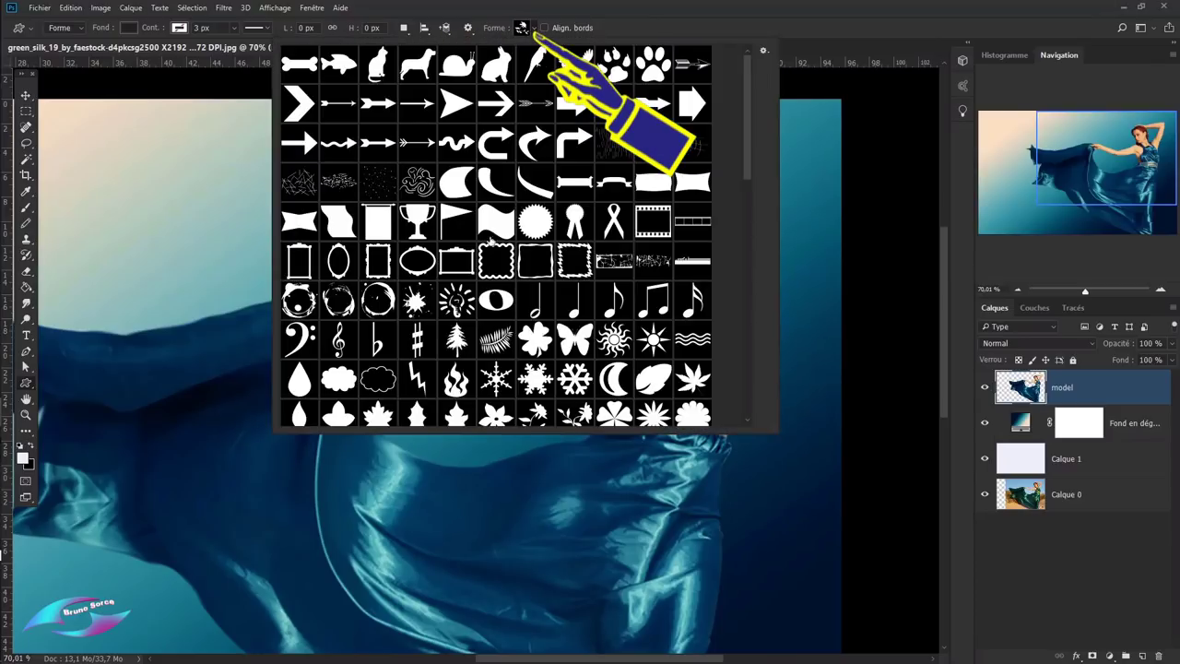
left_click_drag(747, 145, 738, 211)
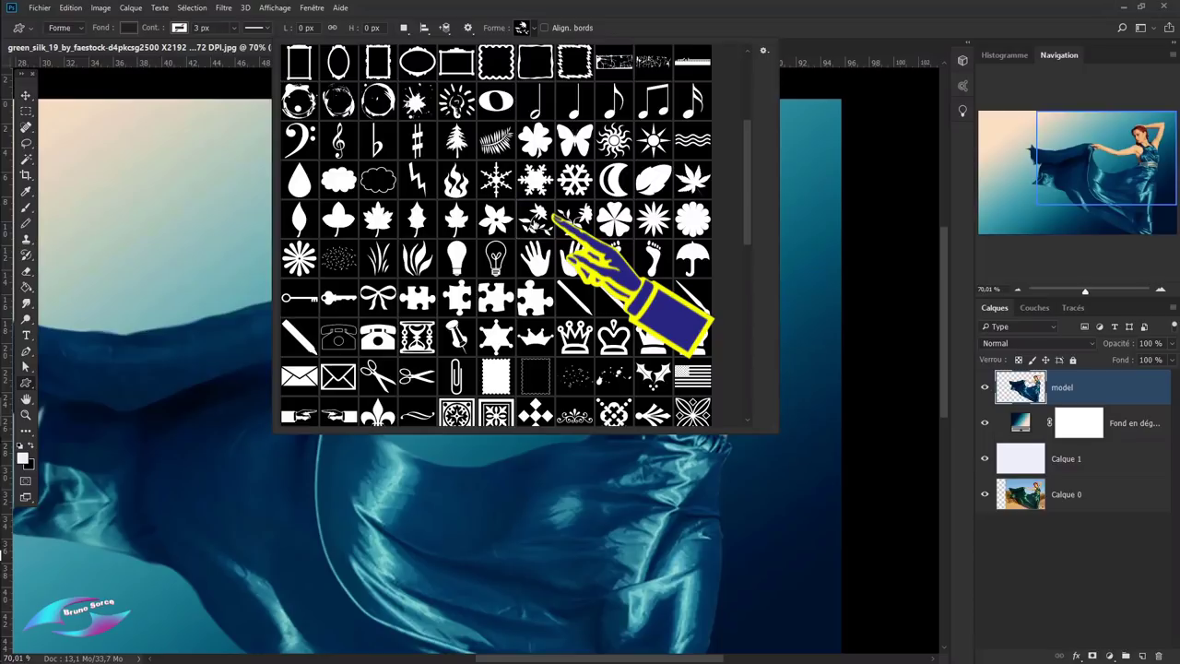
left_click(827, 28)
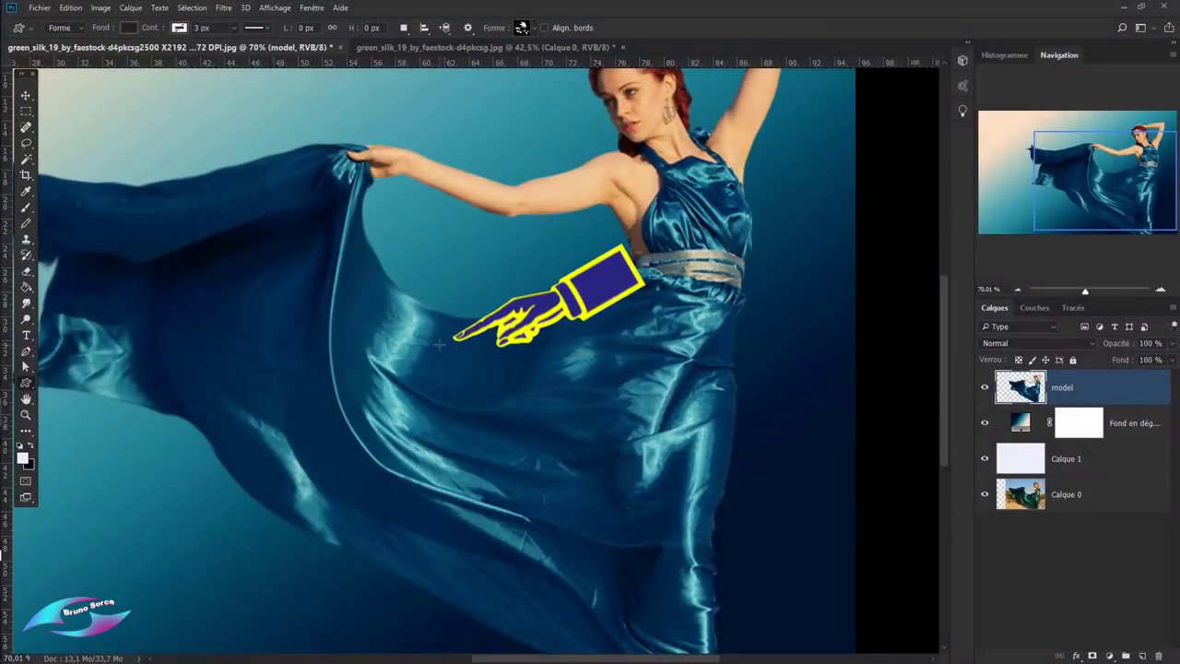
left_click_drag(439, 345, 484, 431)
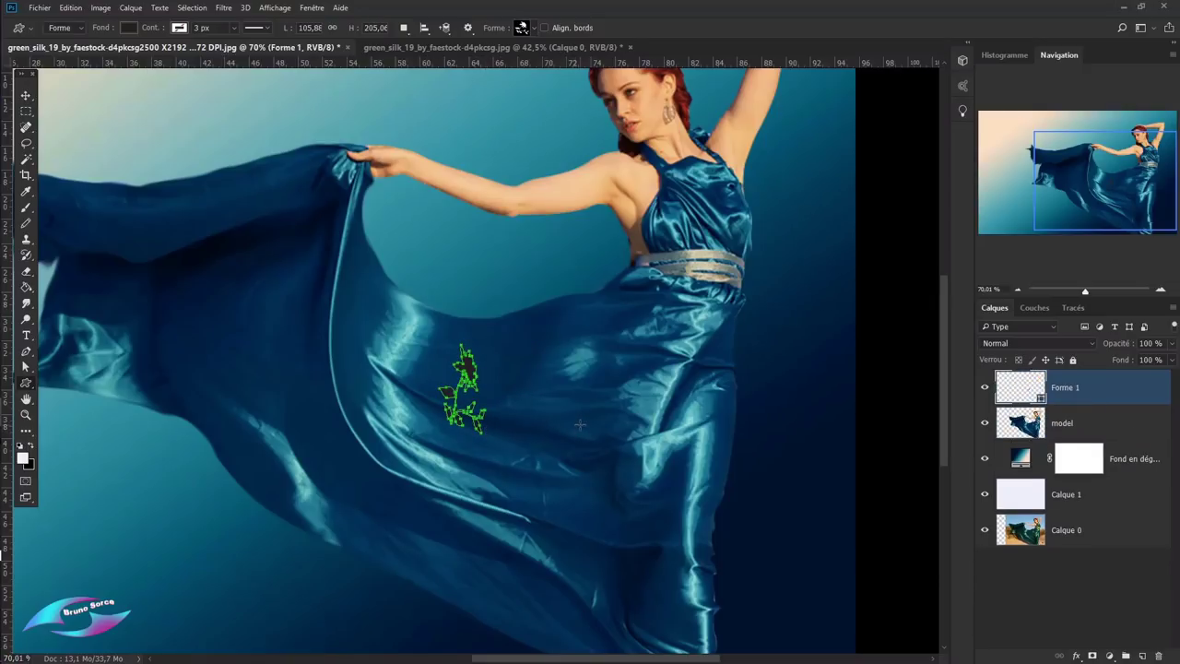
- Hide the flower's path and drag the shape left onto the gown's fold
key("Return")
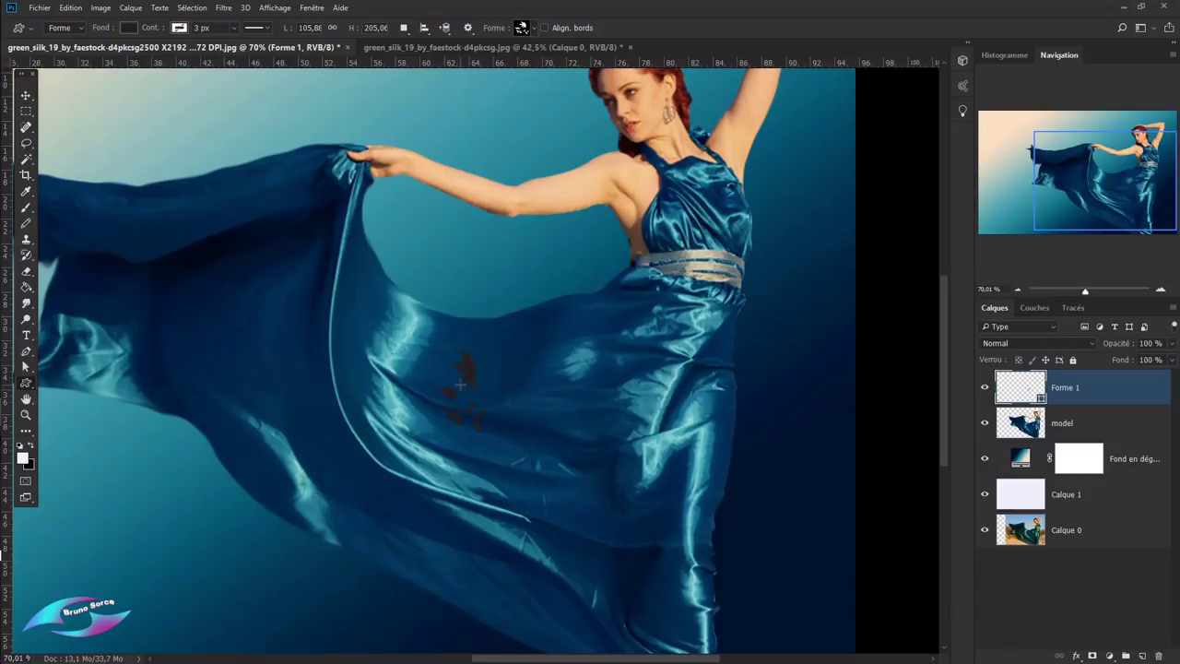
key("v")
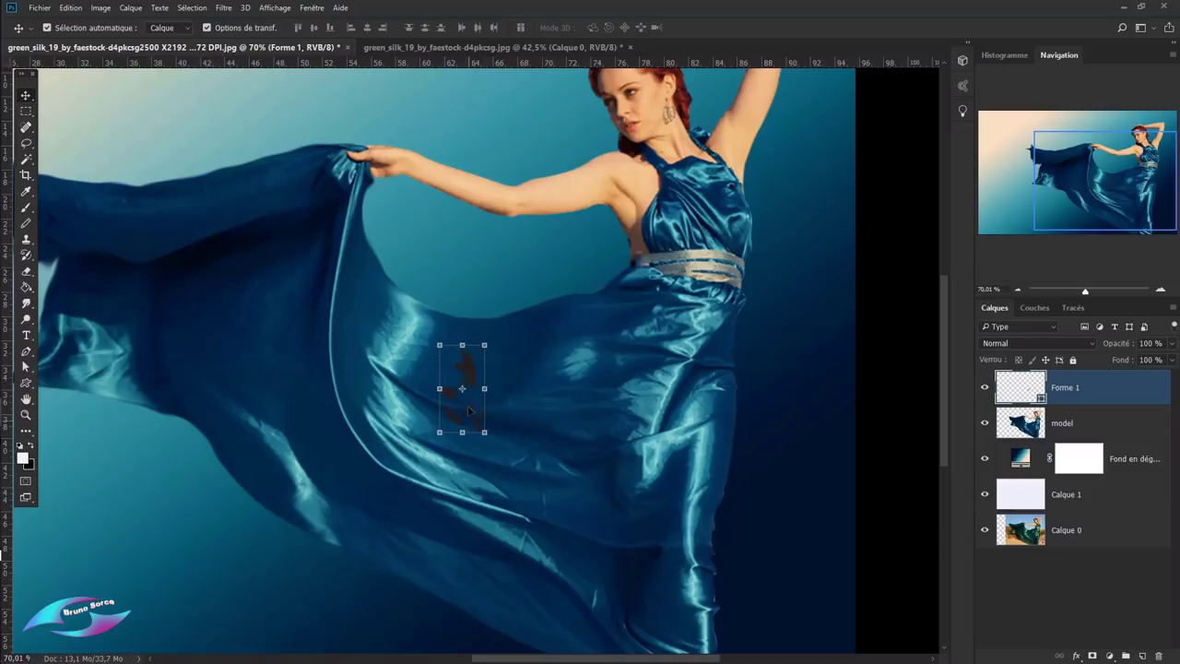
left_click_drag(466, 371, 509, 378)
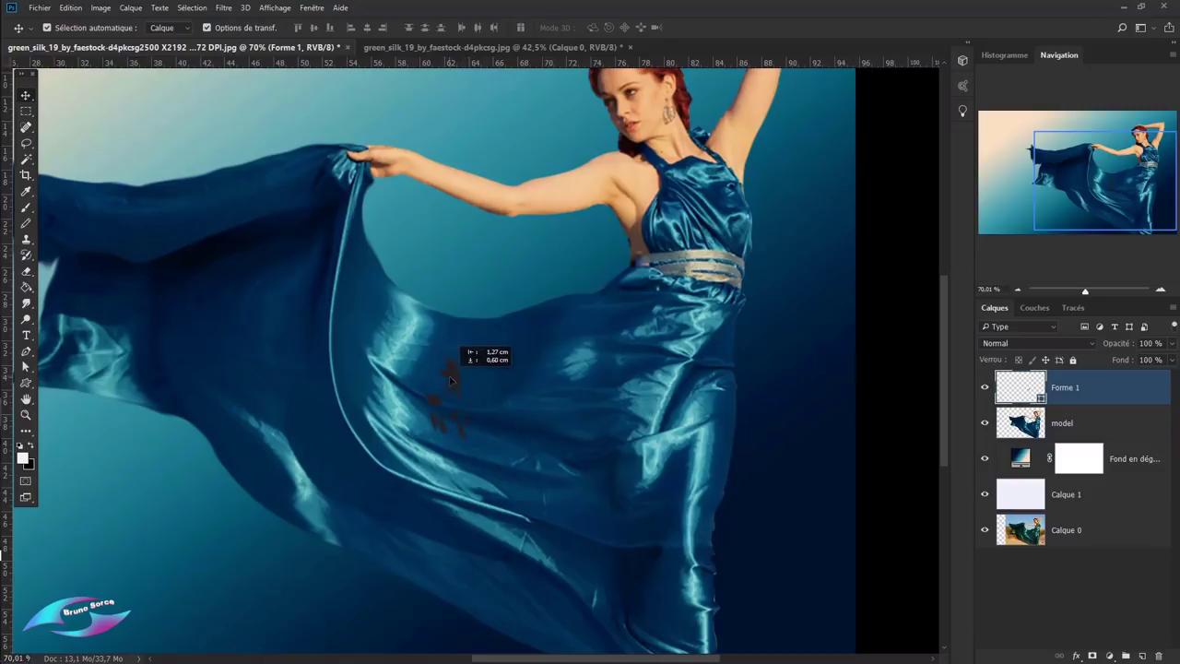
left_click_drag(509, 379, 421, 355)
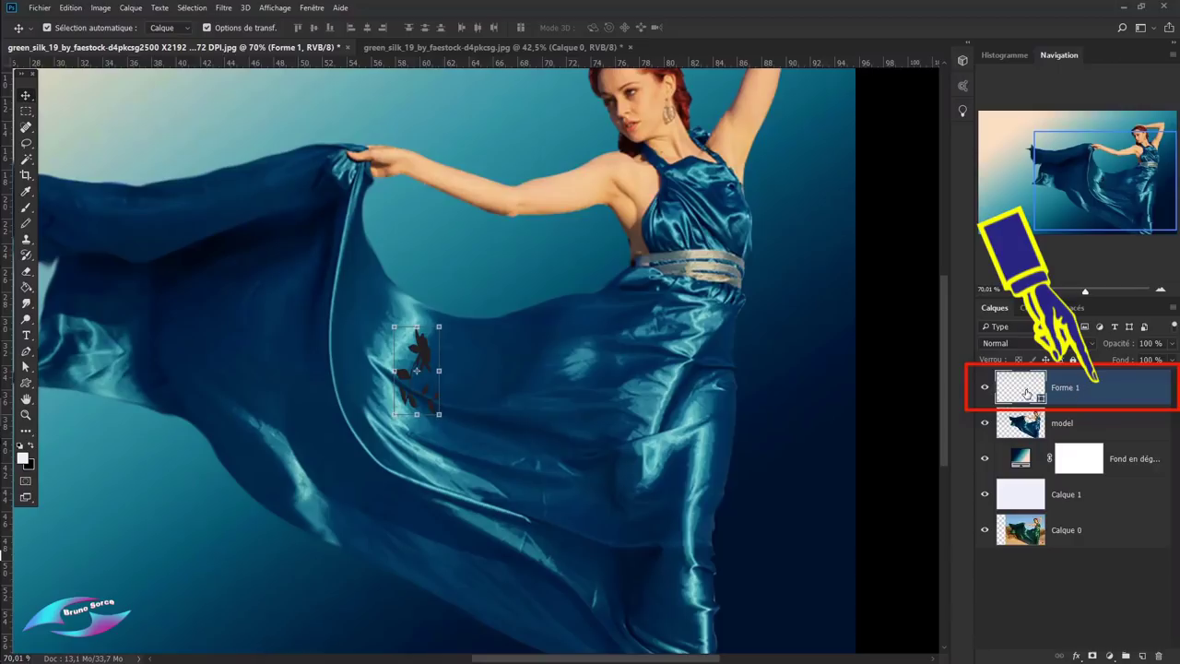
- Copy a flower-shaped piece of the model layer onto a new layer using Forme 1's outline
key("ctrl")
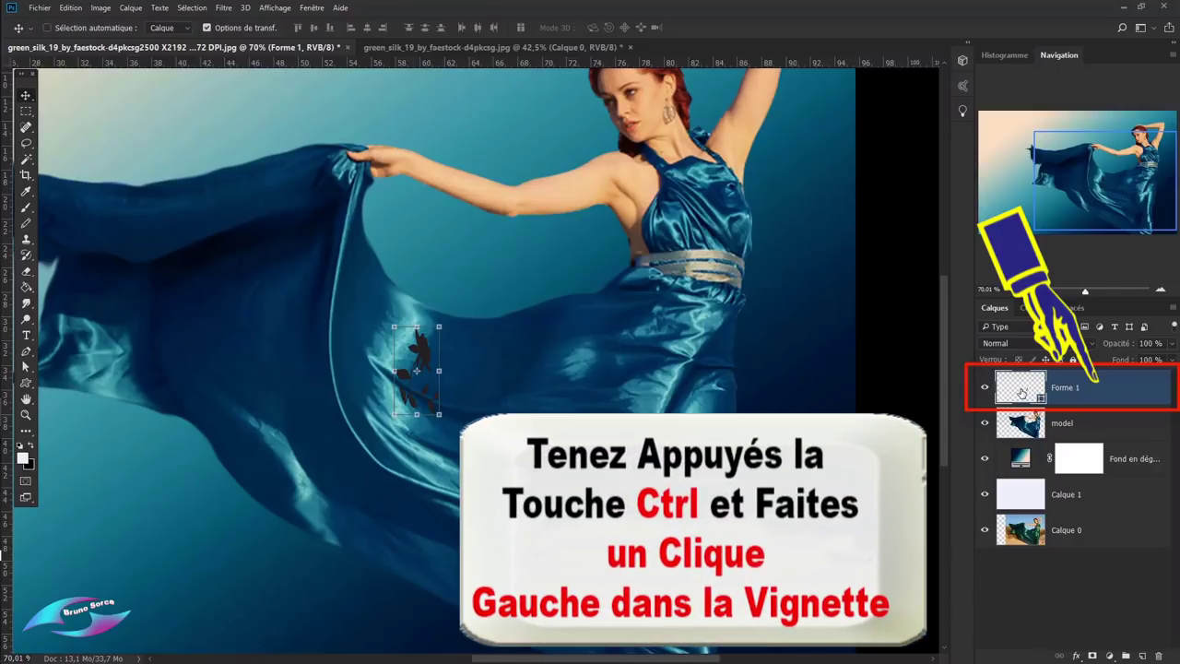
left_click(1022, 393, "ctrl")
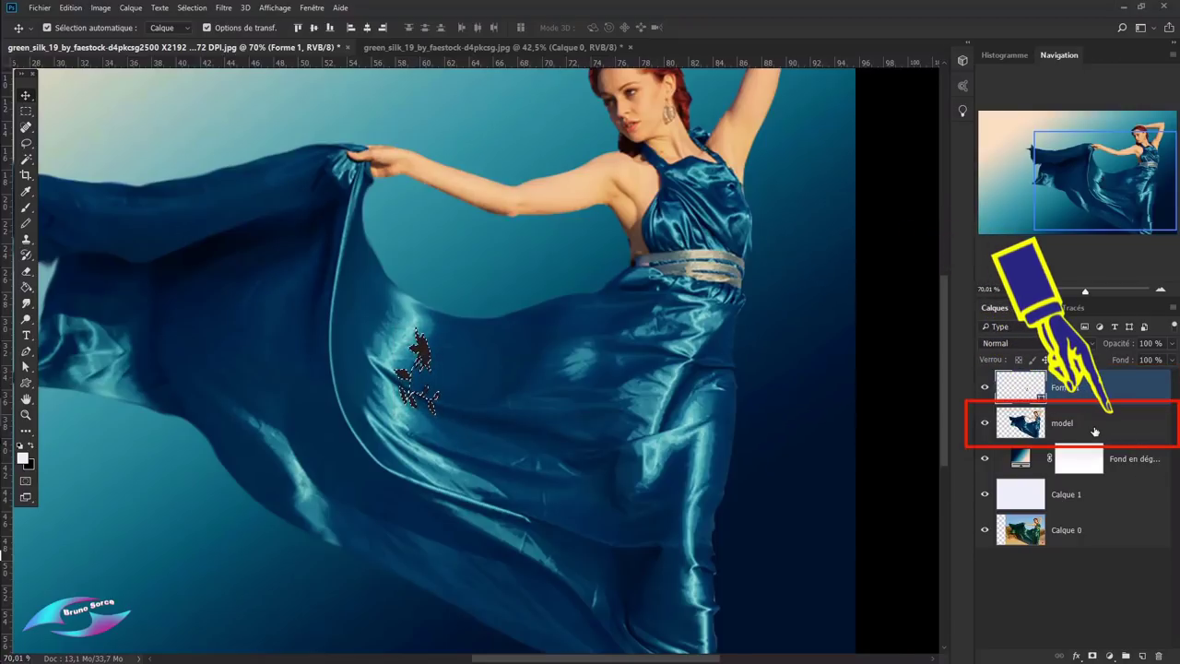
left_click(1095, 431)
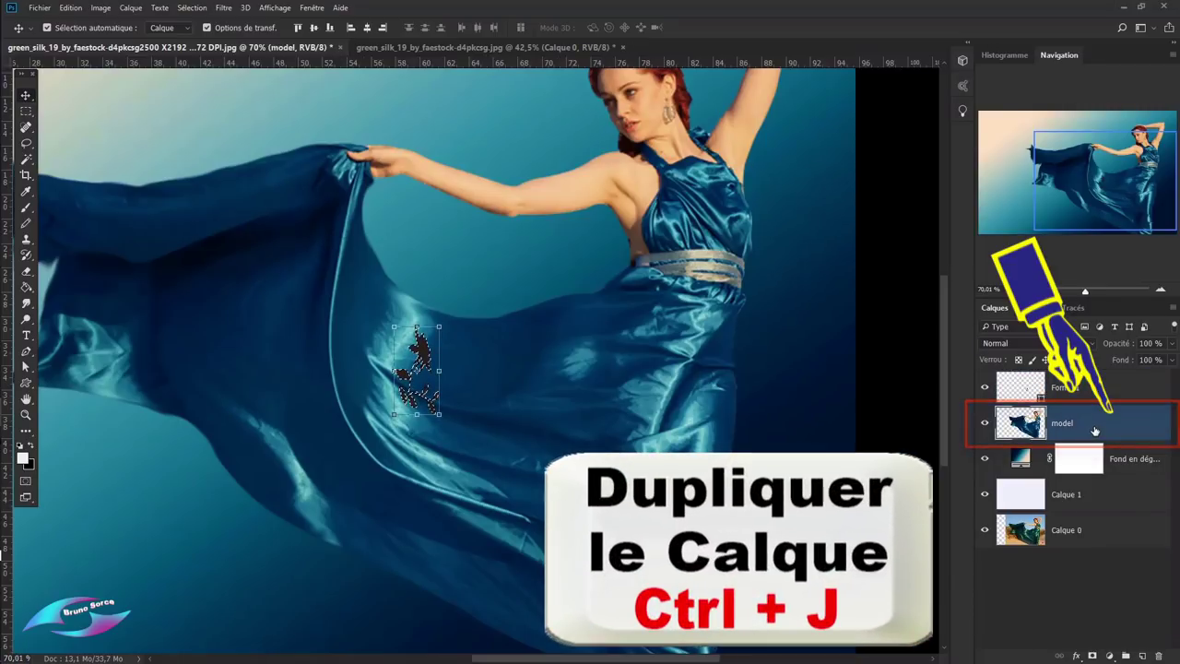
key("ctrl+j")
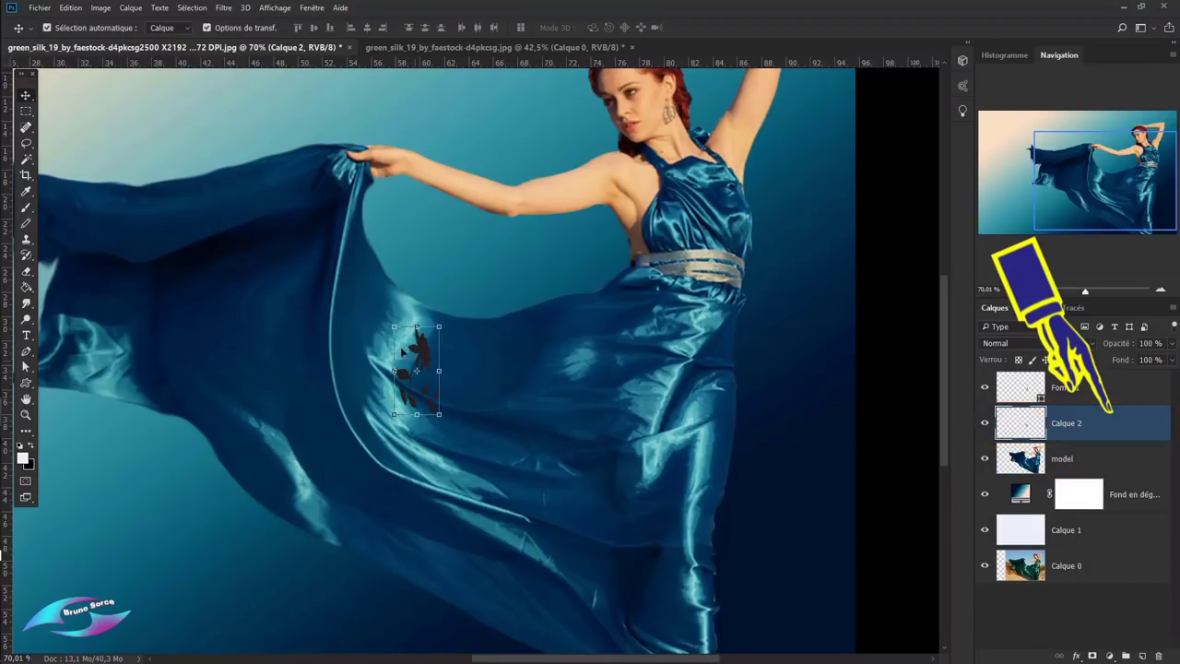
- Move the fabric flower up toward the arm and delete Forme 1
left_click_drag(426, 365, 491, 277)
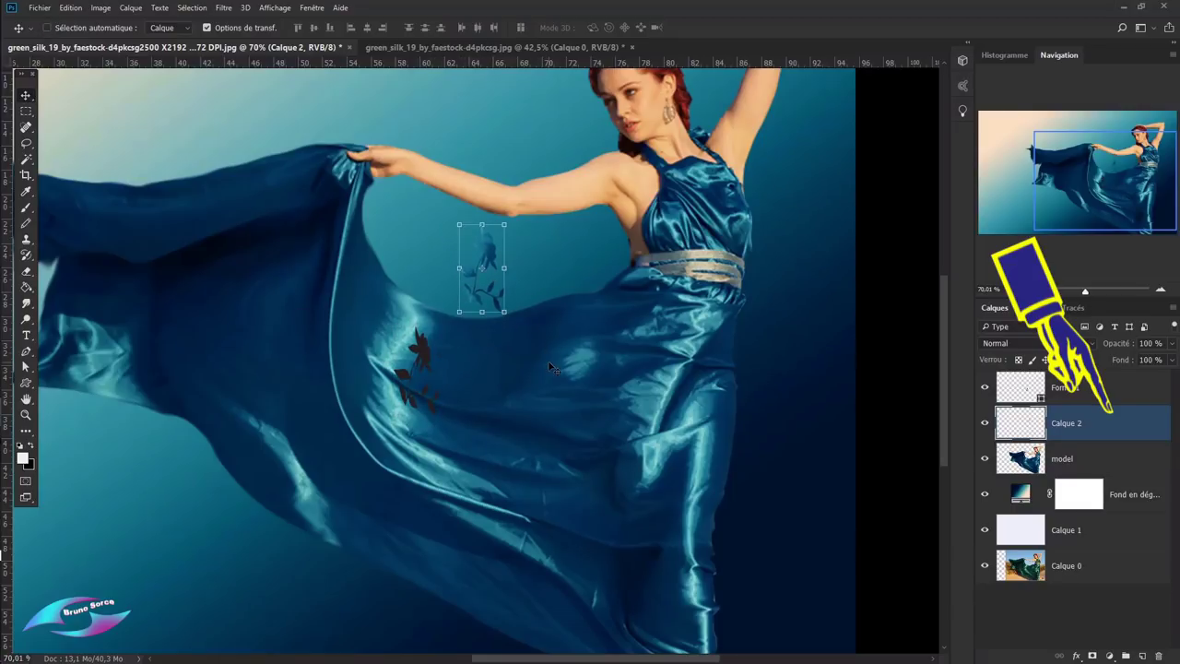
left_click(1068, 388)
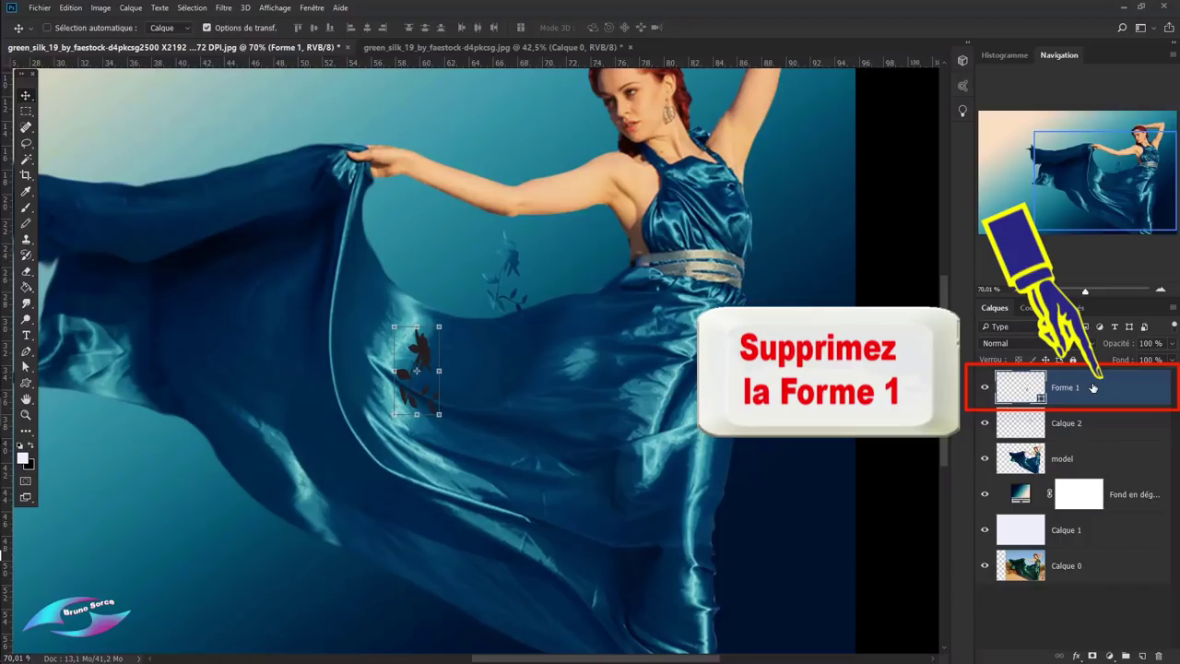
key("Delete")
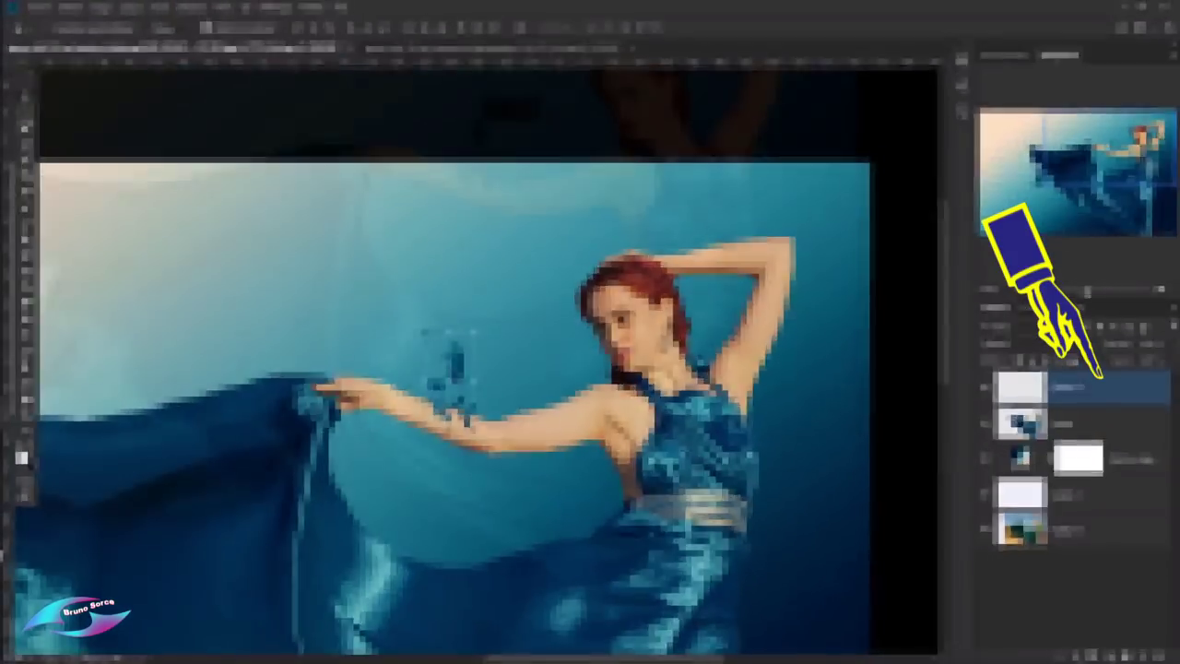
- Place the fabric flower up-left, duplicate it, and stack model above the copies
mouse_move(440, 367)
left_mouse_down()
mouse_move(418, 279)
mouse_move(373, 263)
left_mouse_up()
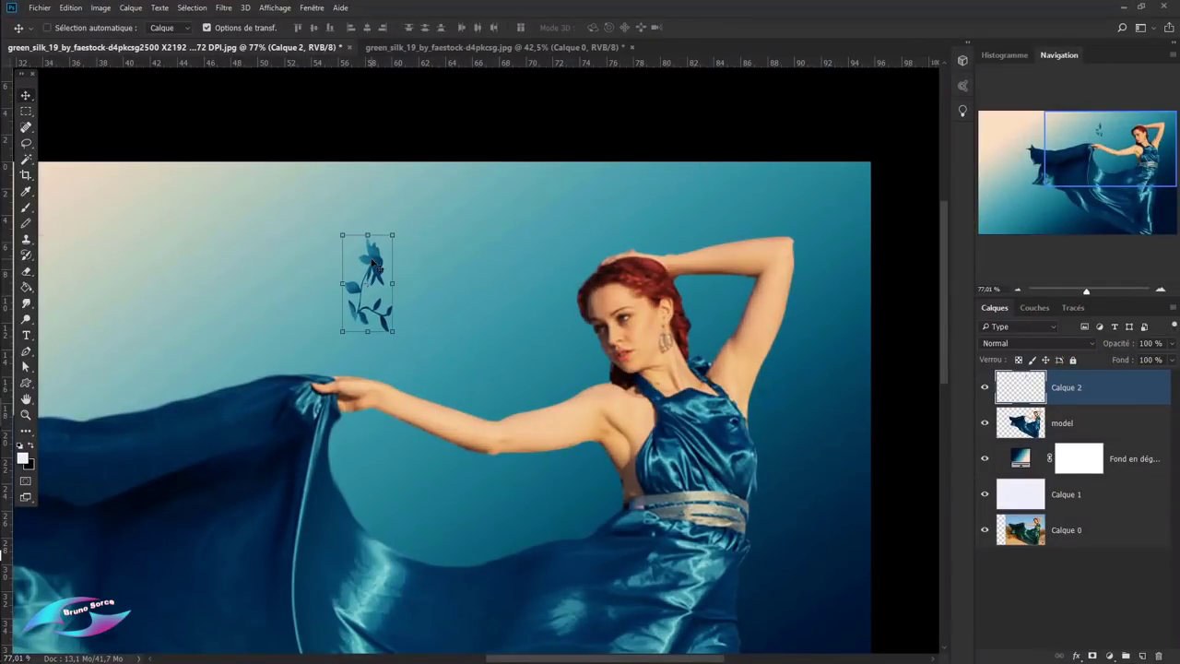
key("ctrl+j")
key("ctrl+j")
key("ctrl+j")
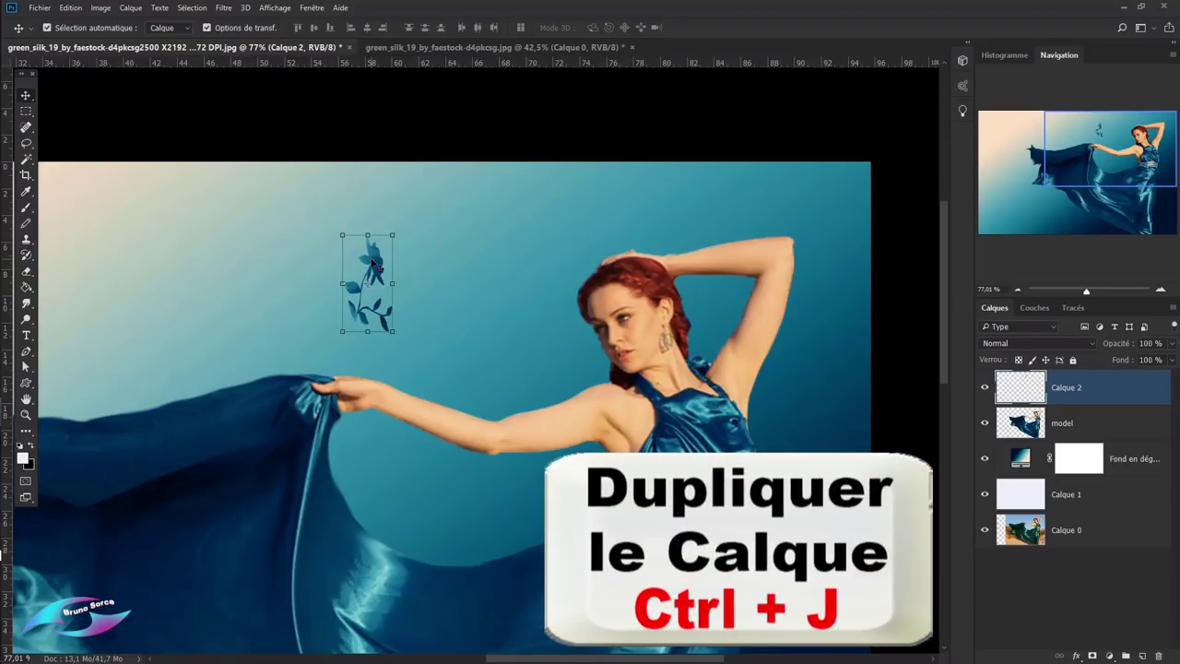
key("ctrl+j")
key("ctrl+j")
key("ctrl+j")
key("ctrl+j")
key("ctrl+j")
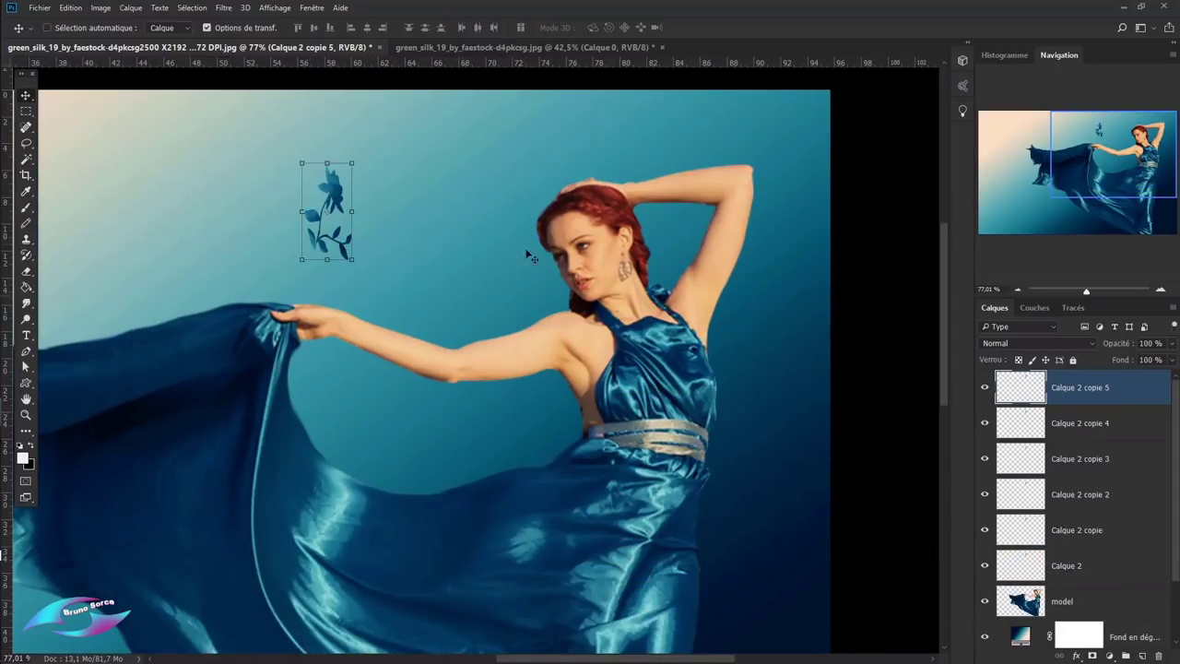
left_click(1141, 605)
mouse_move(1062, 604)
left_mouse_down()
mouse_move(1060, 417)
mouse_move(1107, 378)
left_mouse_up()
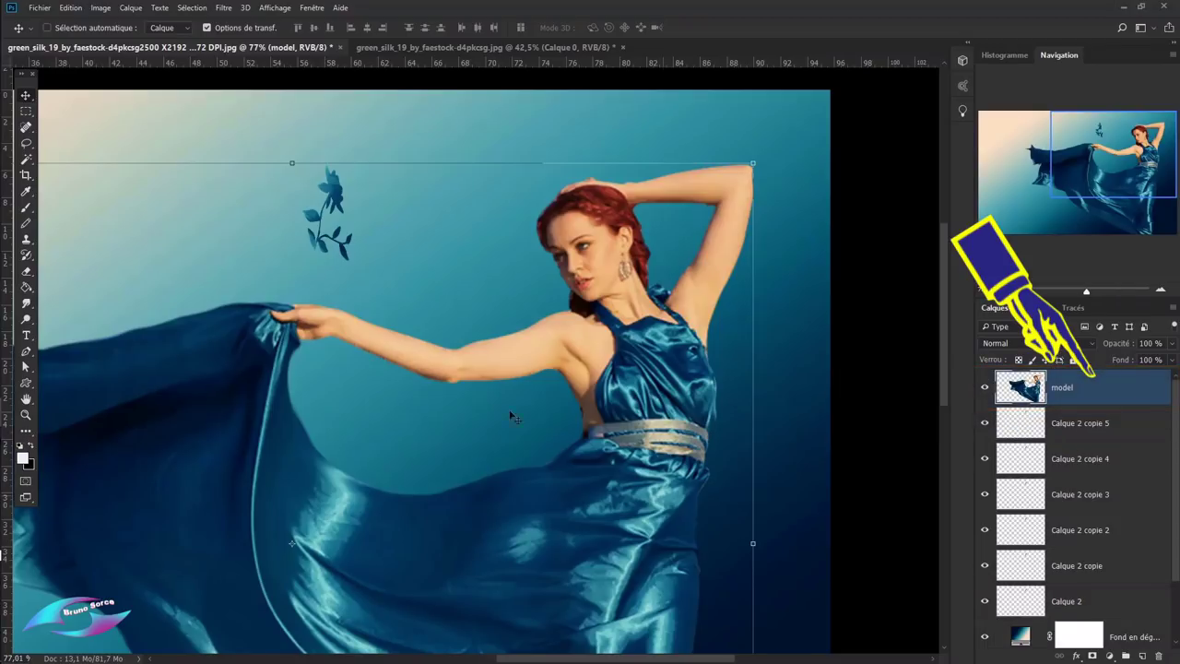
- Move the top flower copy behind the model's hair and adjust its angle
left_click(340, 198)
left_click_drag(353, 197, 555, 216)
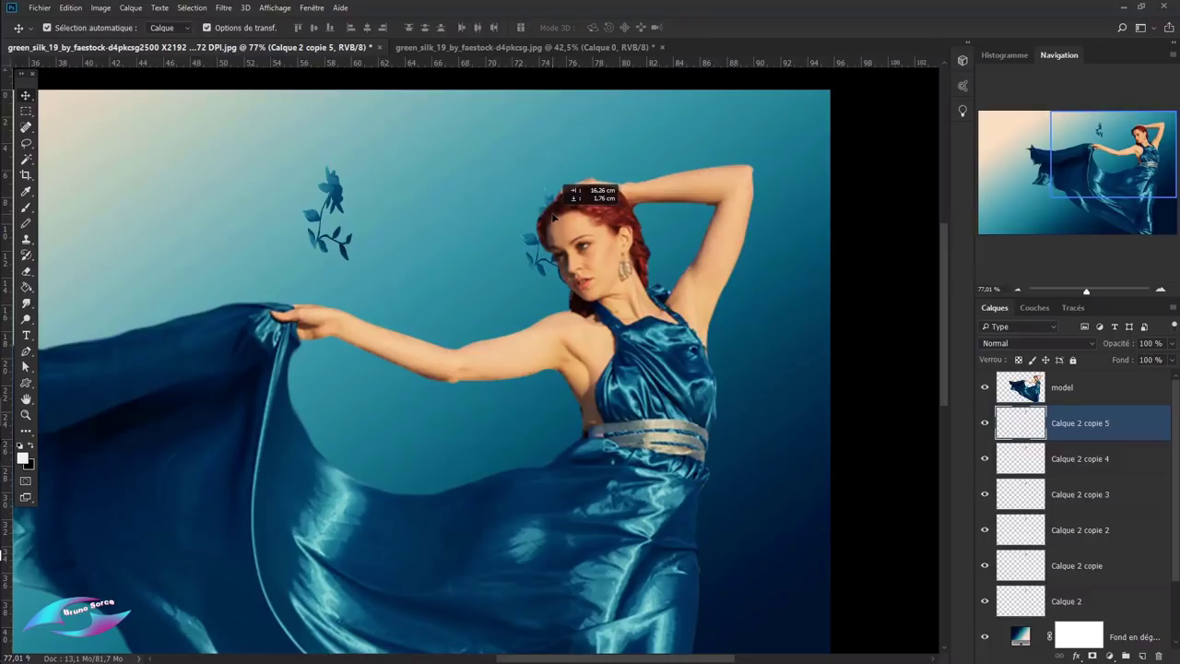
mouse_move(554, 215)
left_mouse_down()
mouse_move(579, 183)
mouse_move(564, 179)
left_mouse_up()
key("ctrl+t")
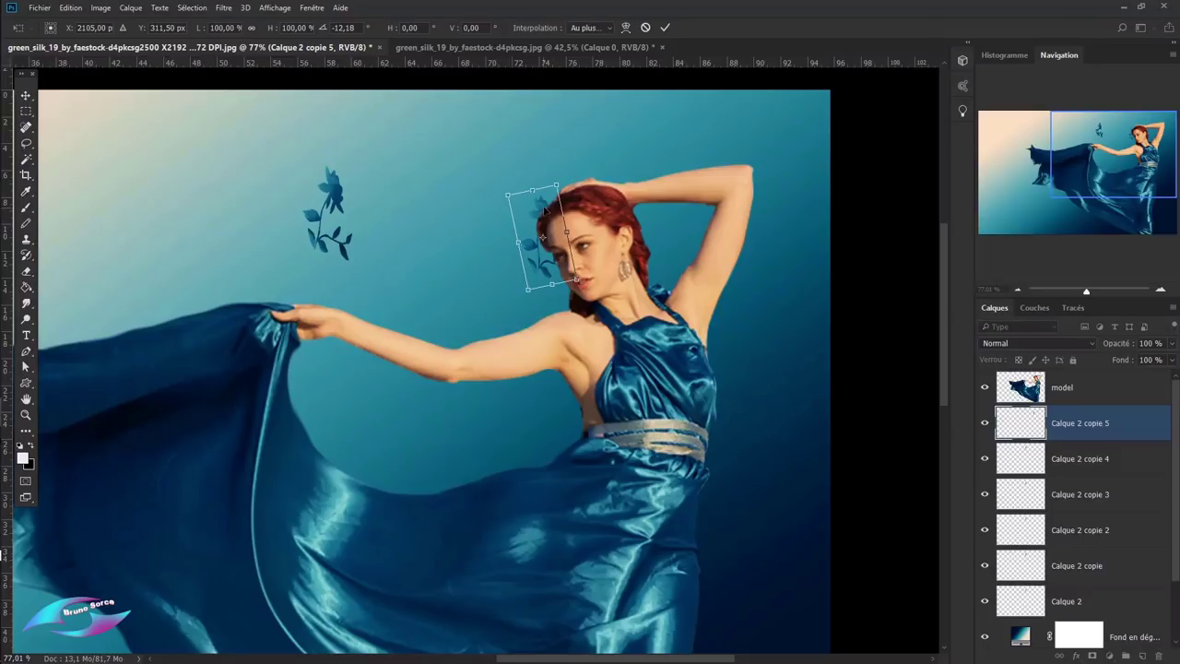
left_click_drag(544, 209, 547, 212)
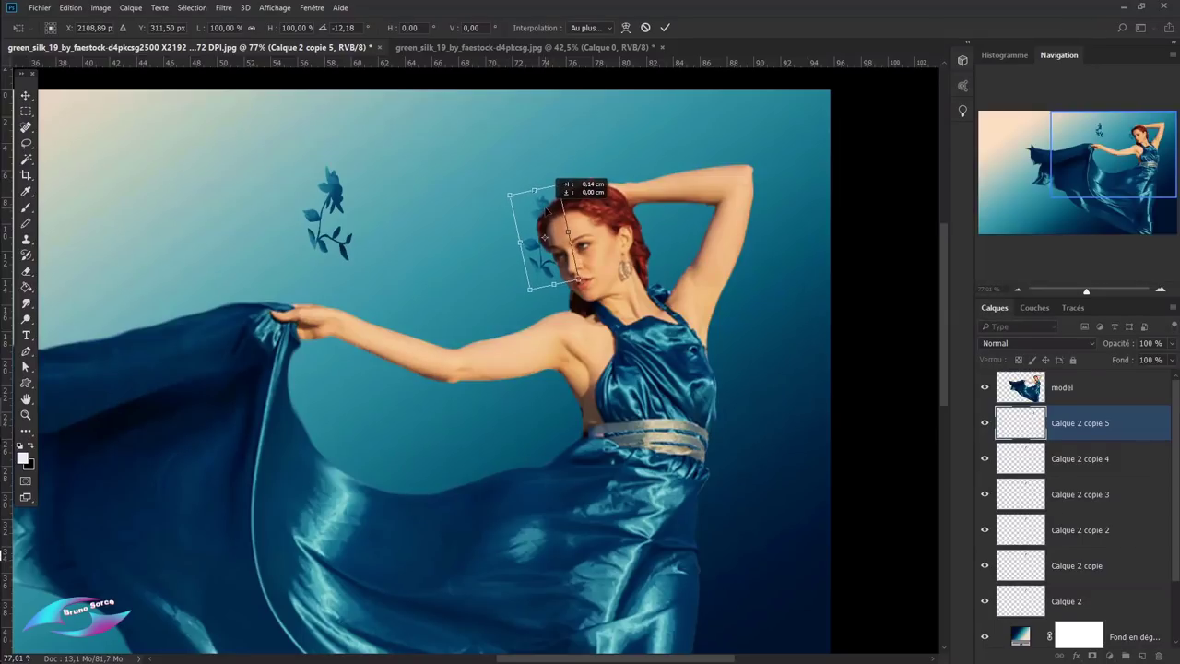
left_click(666, 30)
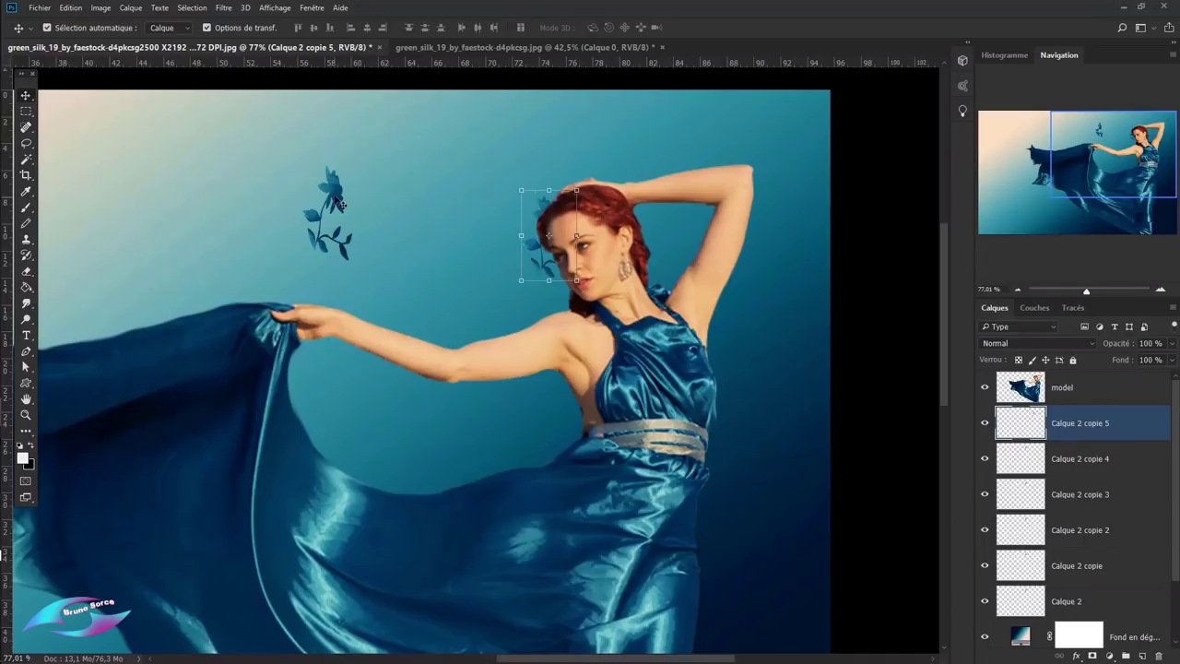
- Place Calque 2 copie 4 on the head, rotated about 130° to follow its curve
left_click(340, 203)
mouse_move(339, 203)
left_mouse_down()
mouse_move(521, 164)
mouse_move(554, 196)
mouse_move(501, 199)
mouse_move(597, 214)
left_mouse_up()
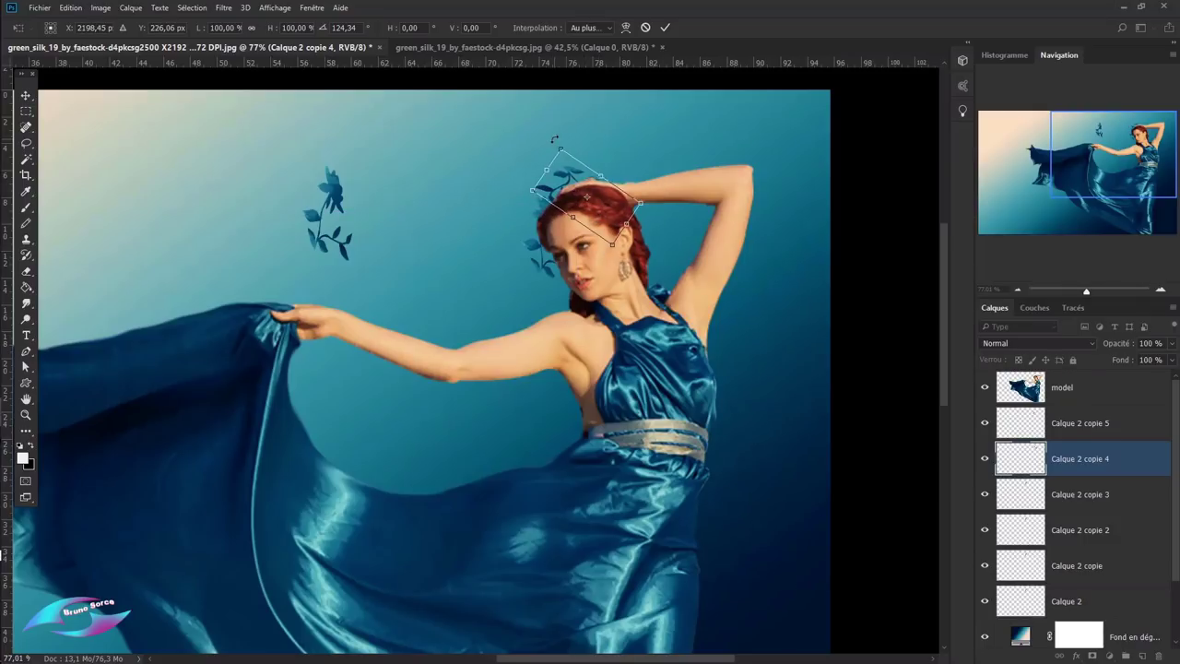
left_click_drag(557, 137, 604, 192)
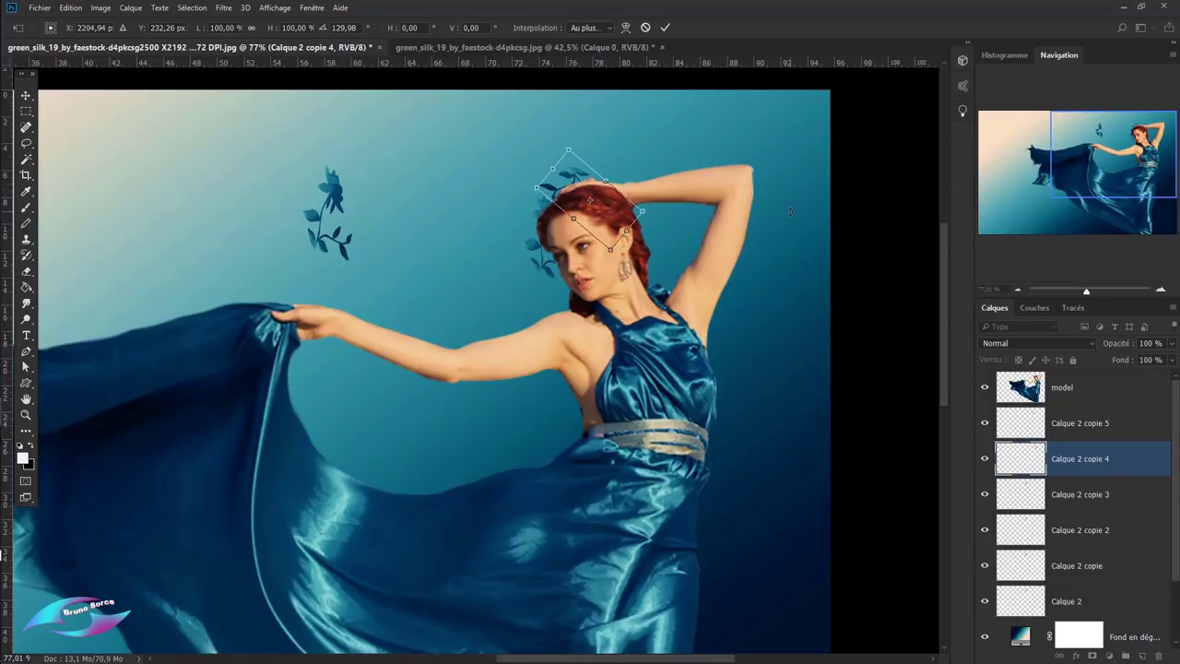
key("Up")
key("Up")
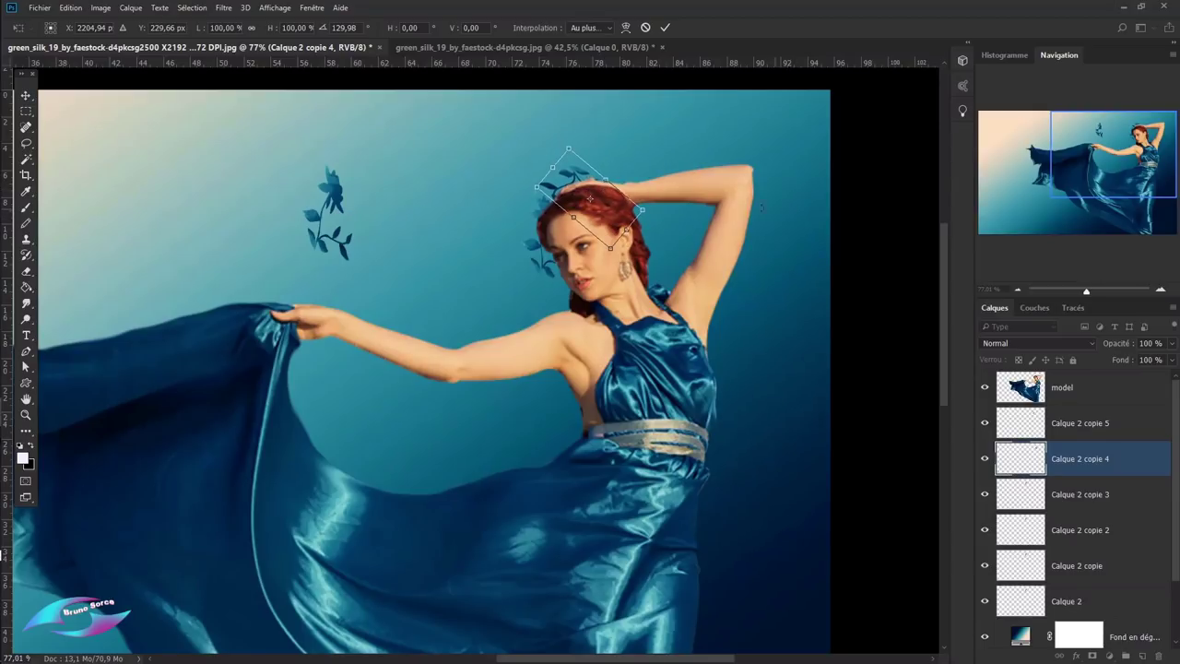
- Place and rotate Calque 2 copie 3 and copie 2 around the model's hair
left_click(665, 29)
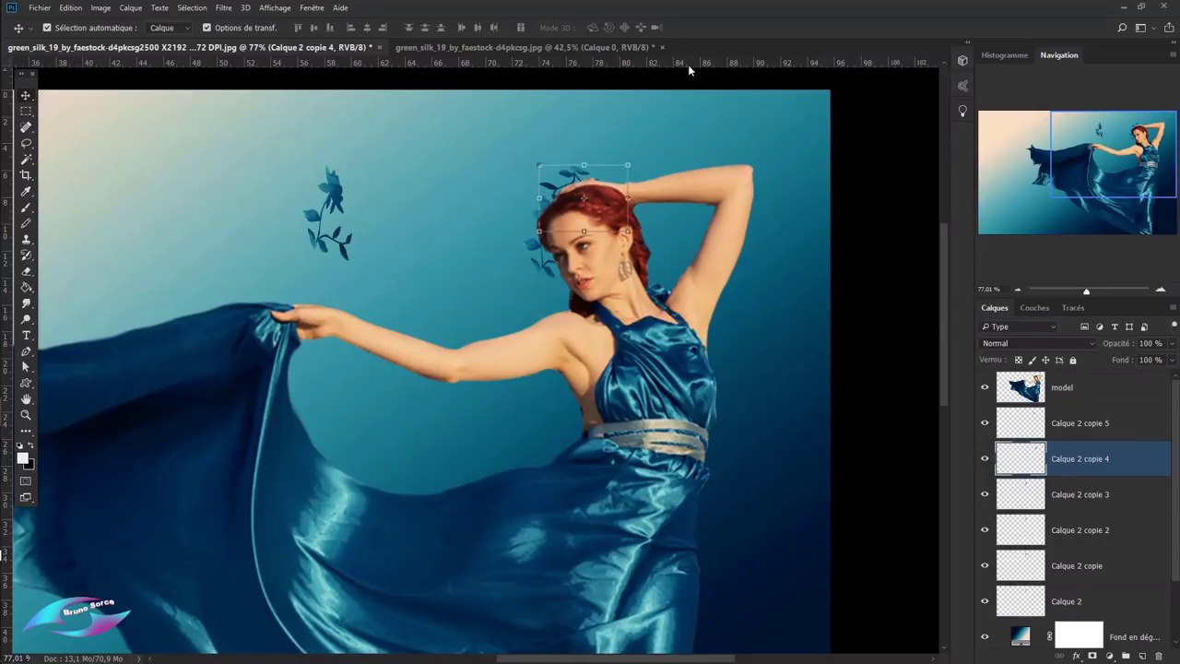
mouse_move(341, 205)
left_mouse_down()
mouse_move(504, 173)
mouse_move(480, 218)
mouse_move(611, 227)
left_mouse_up()
left_click_drag(647, 159, 611, 163)
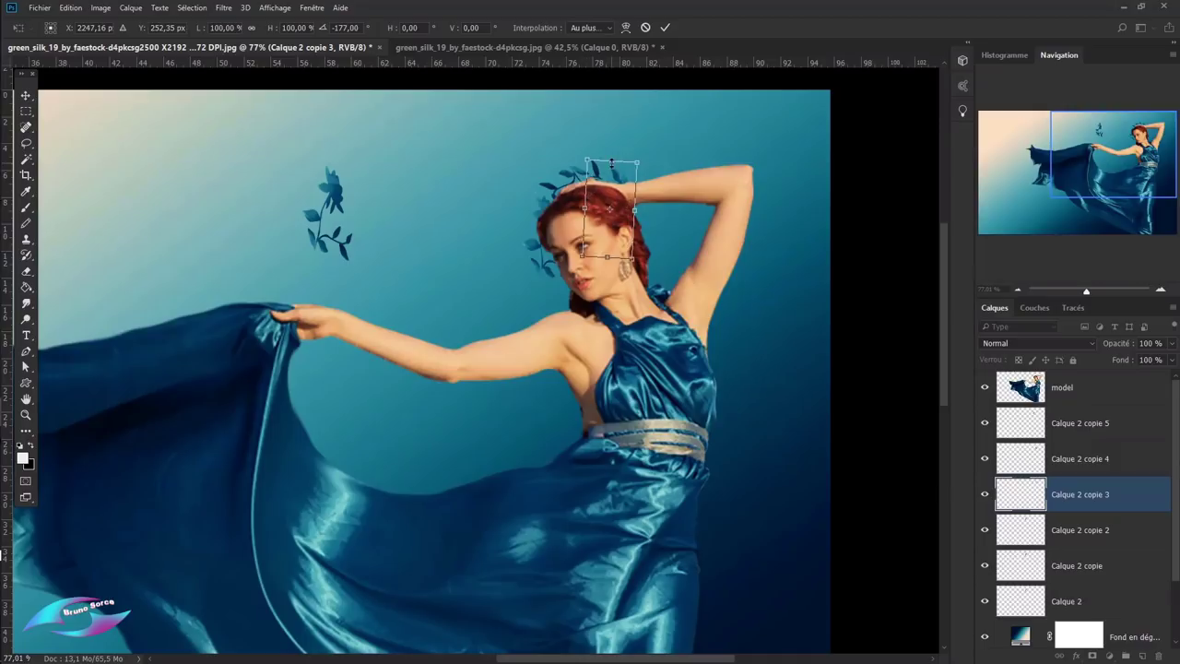
key("Return")
left_click_drag(341, 196, 687, 168)
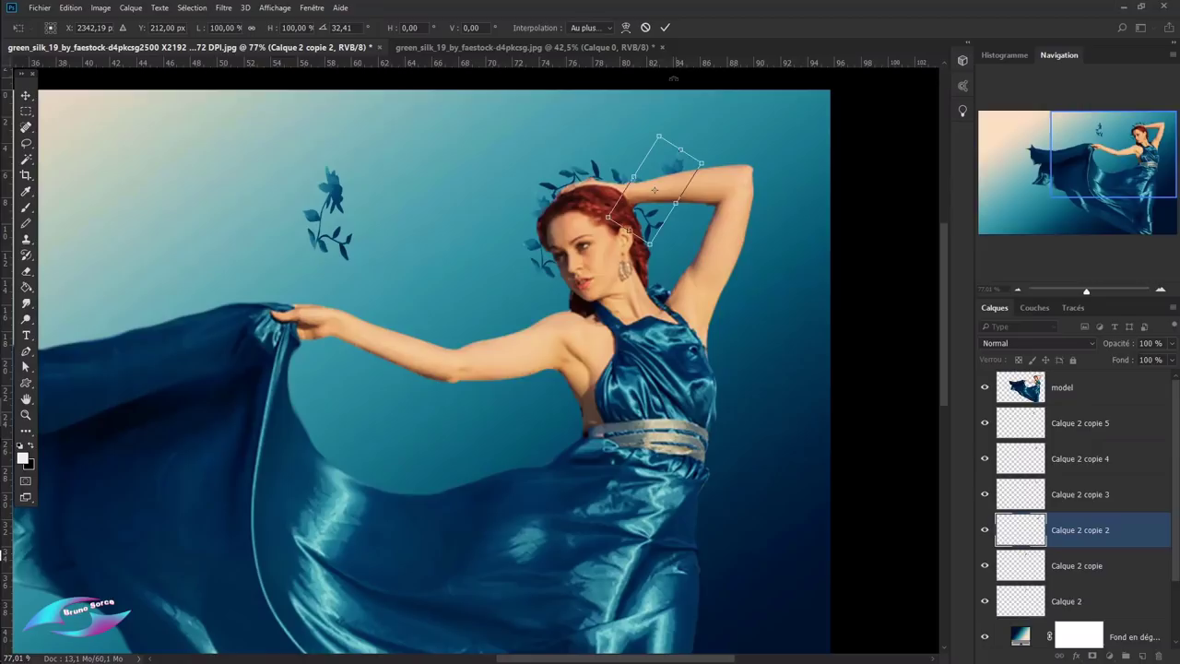
key("Return")
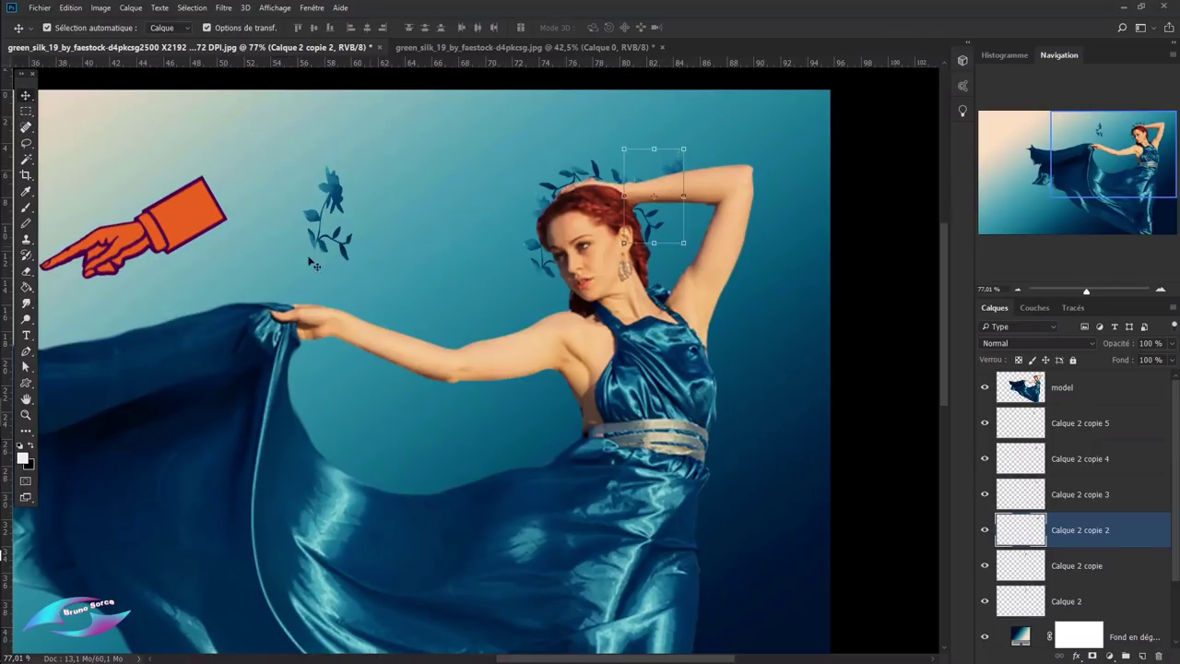
- Place the Calque 2 copie leaf sprig, rotated, on the hair beside the raised arm
left_click(27, 274)
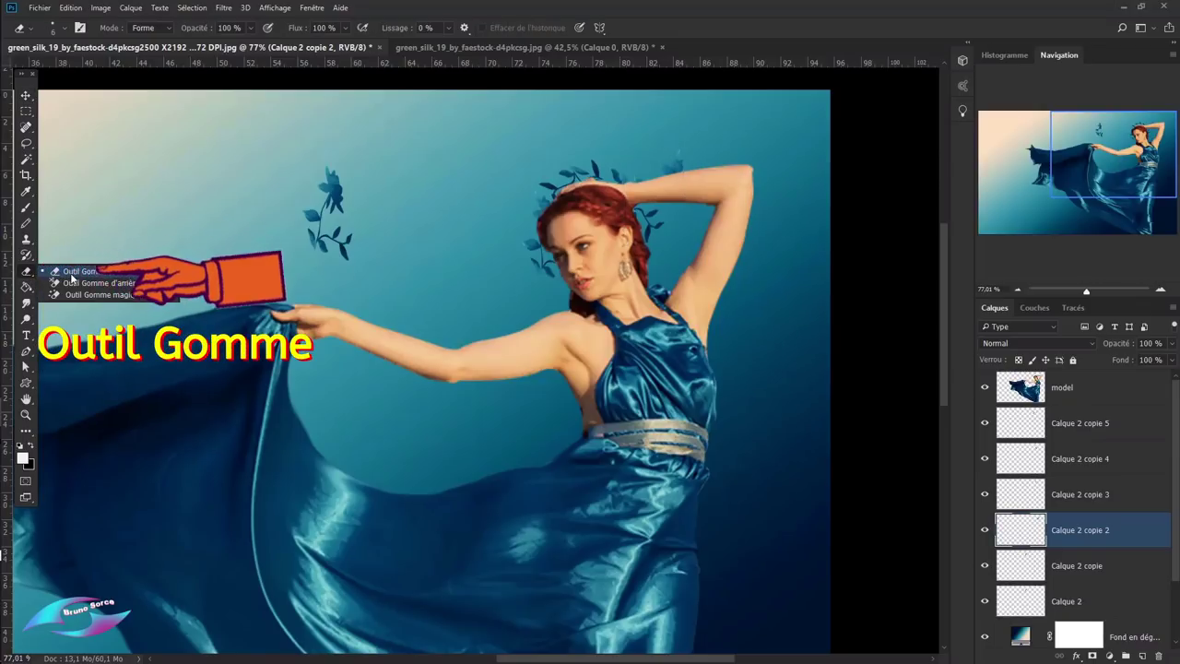
left_click(74, 274)
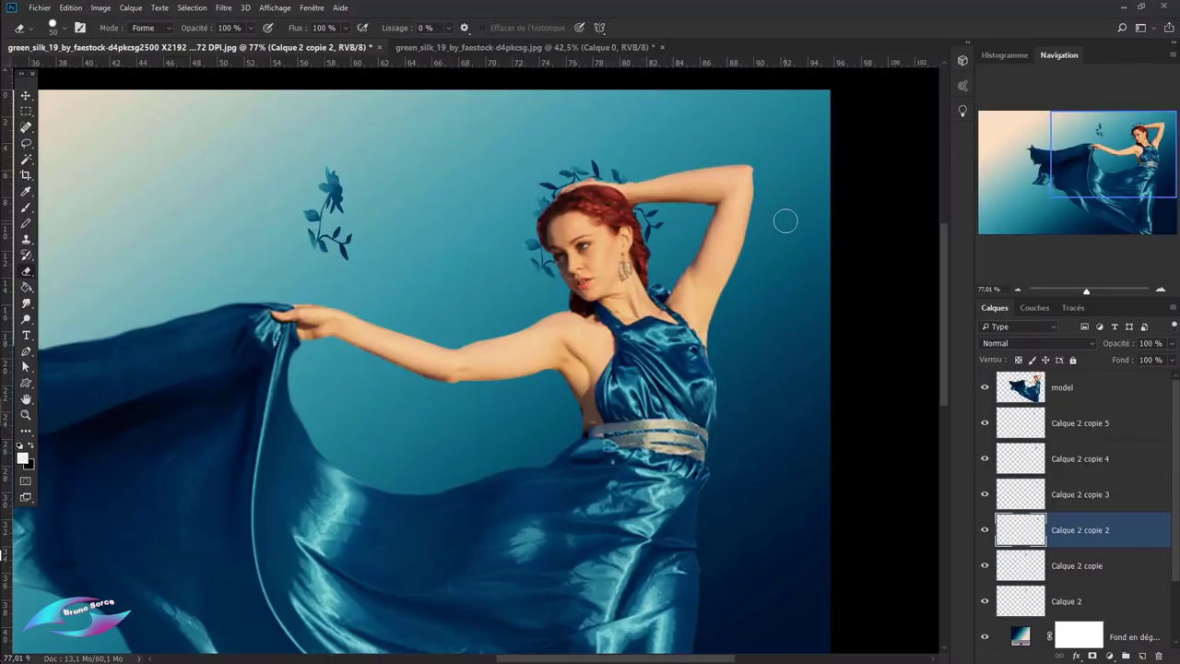
left_click(26, 96)
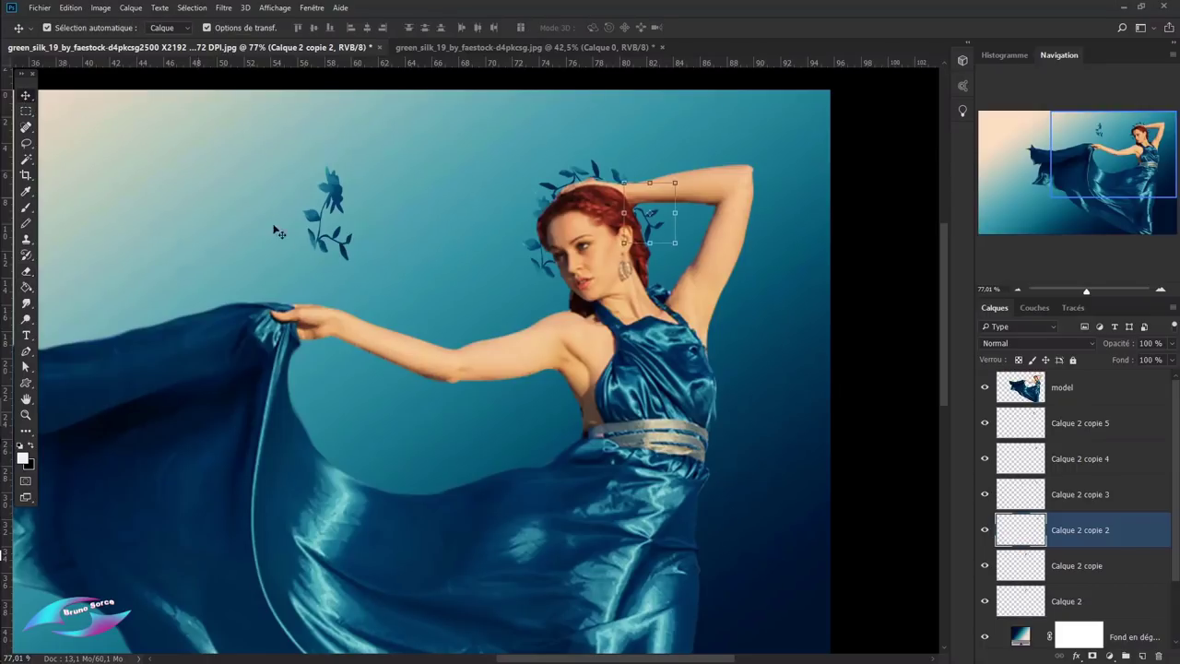
left_click_drag(332, 195, 675, 226)
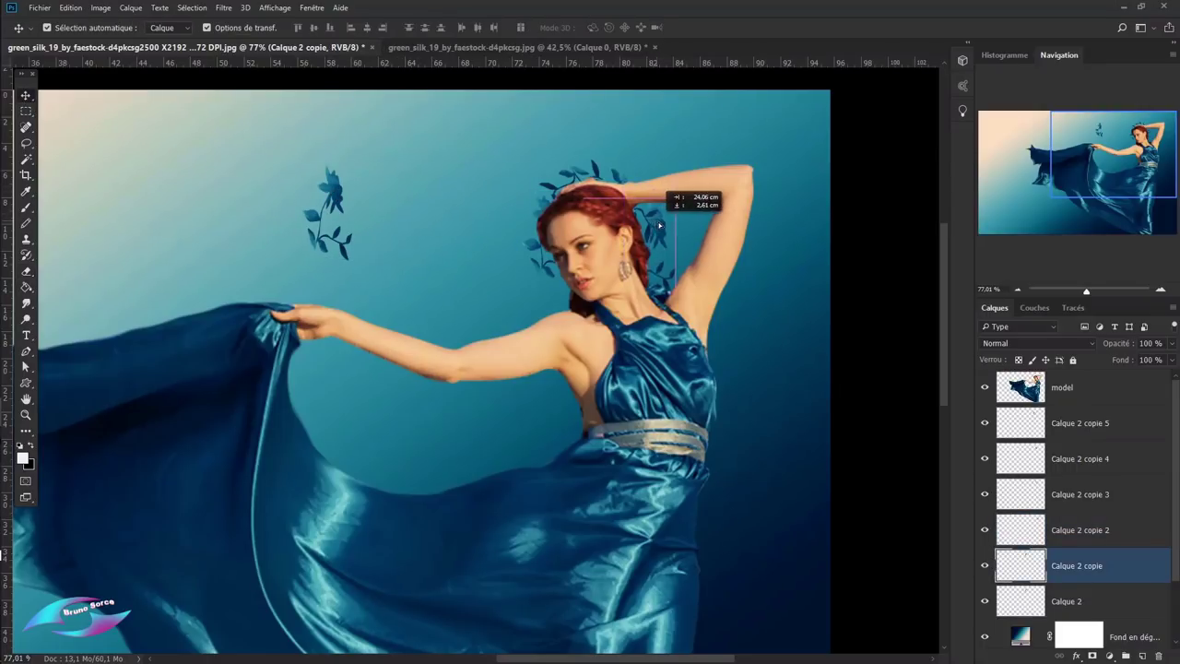
left_click_drag(676, 227, 709, 197)
key("ctrl+t")
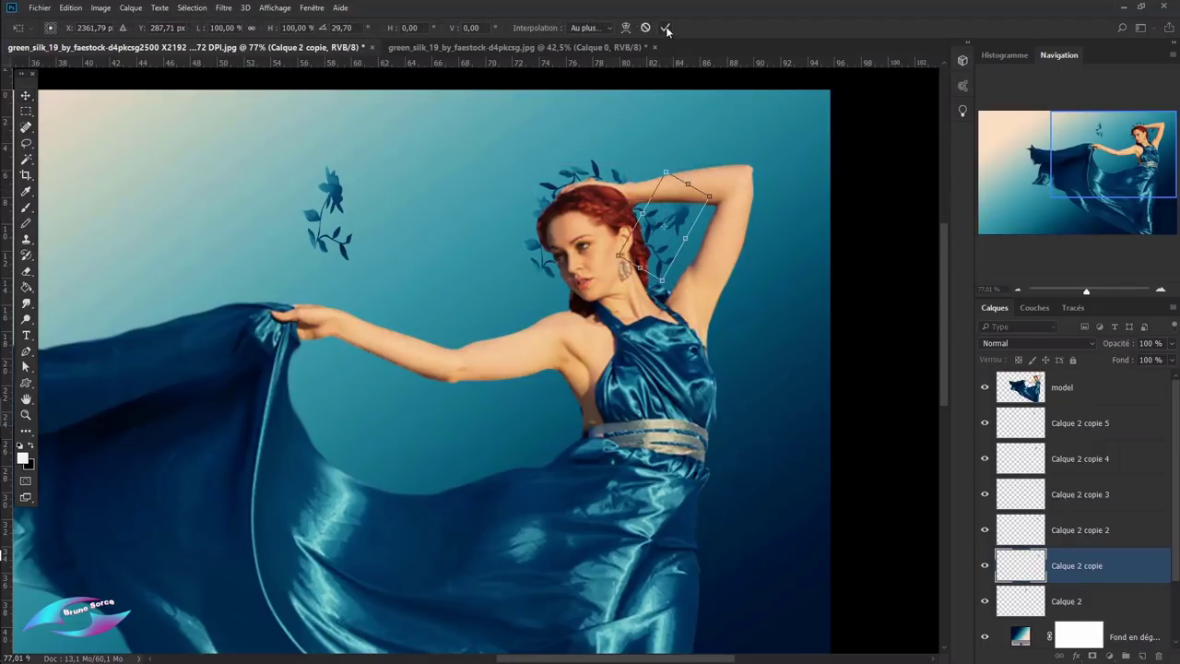
left_click(666, 28)
- Erase the stray leaves beside the hair and pick up the left leaf sprig
key("e")
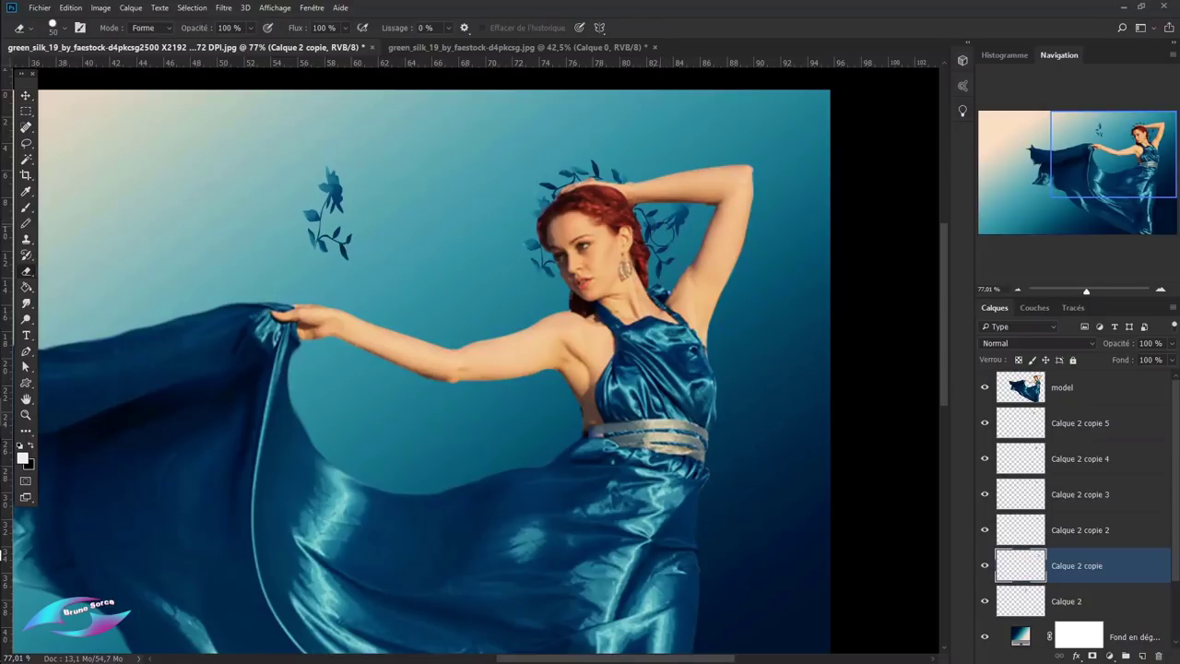
left_click_drag(688, 203, 694, 223)
key("v")
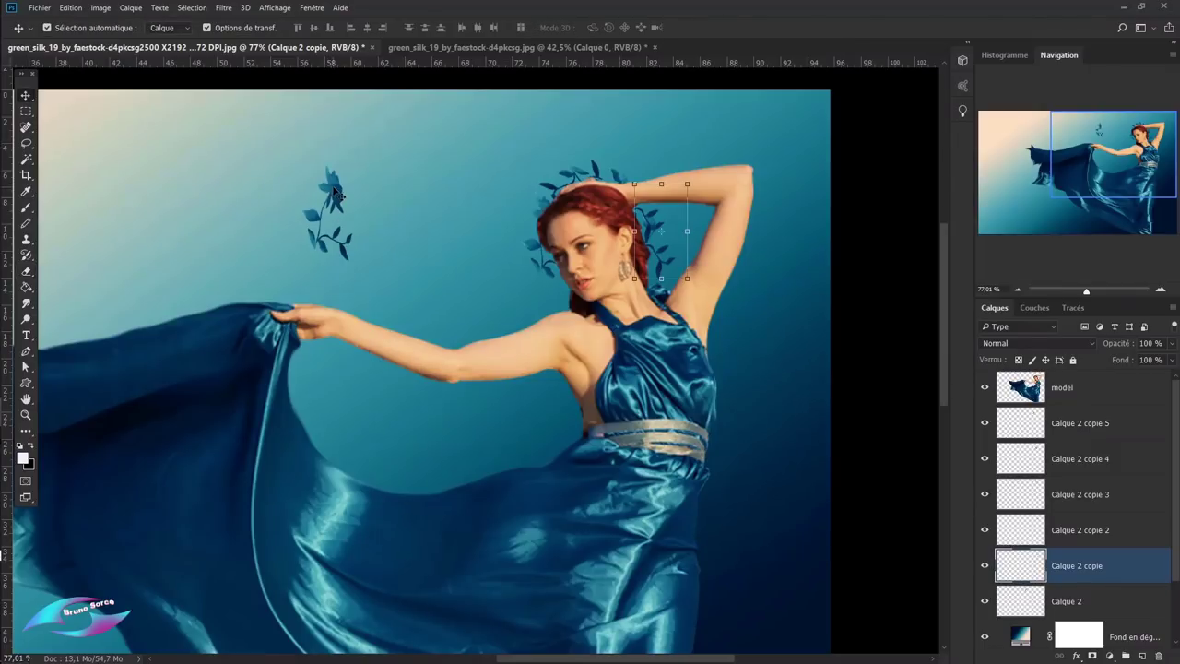
left_click_drag(337, 194, 393, 186)
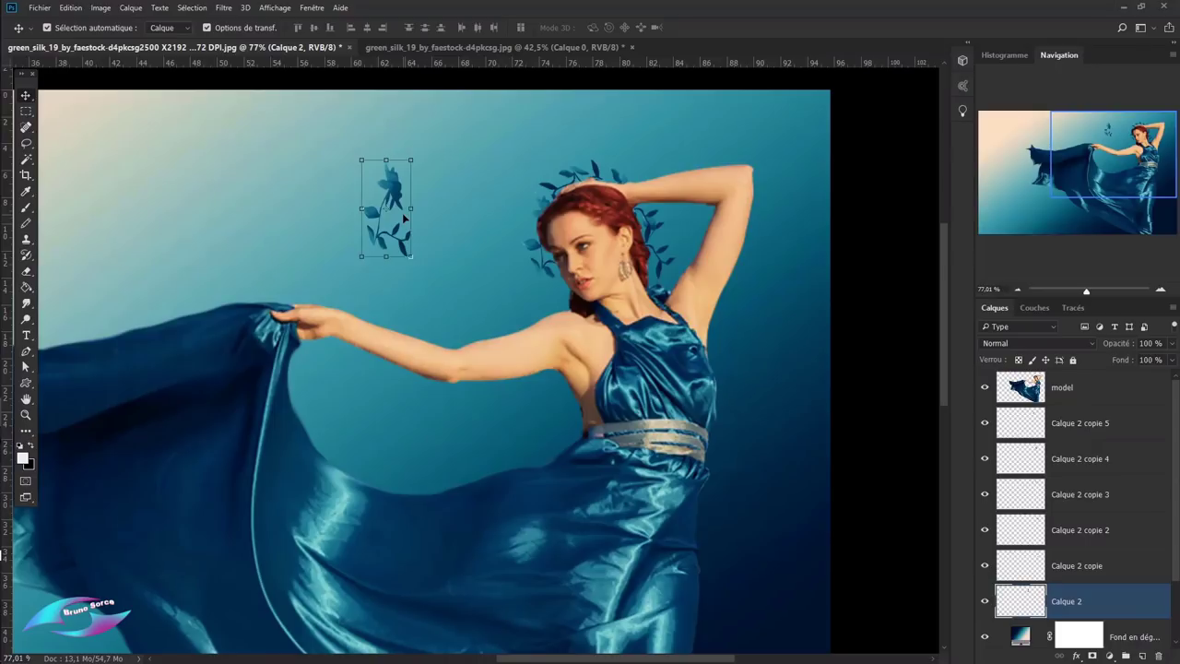
- Duplicate the left sprig onto the shoulder, rotate it along the arm, and erase the overlap
key("ctrl+j")
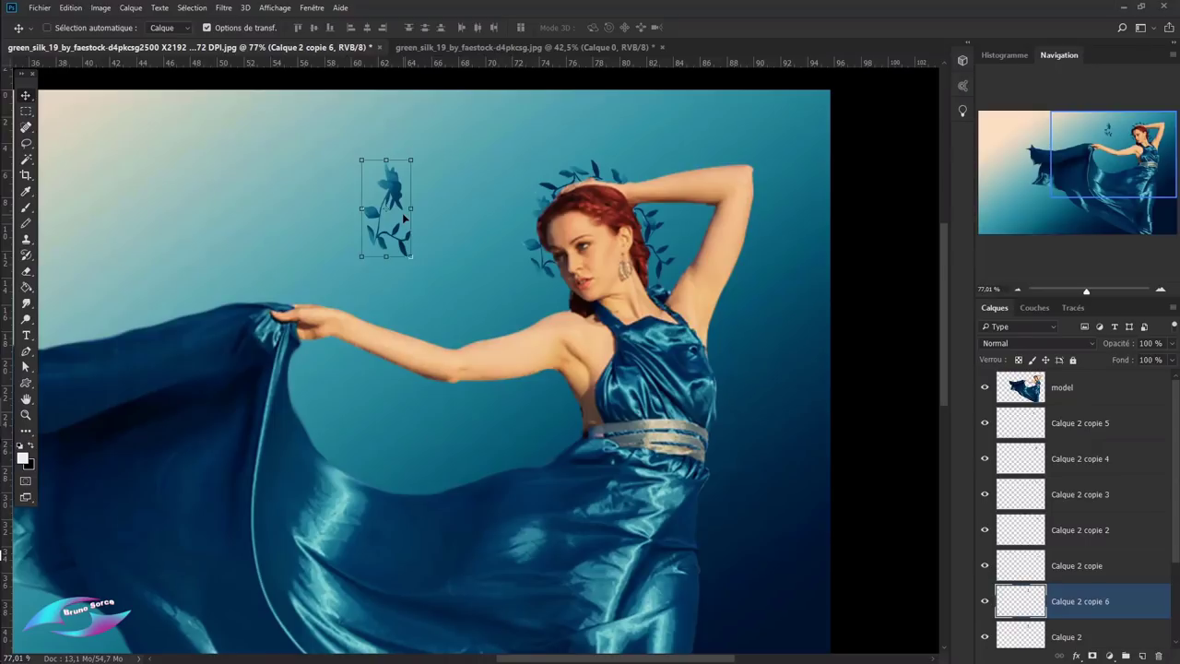
left_click_drag(403, 217, 704, 313)
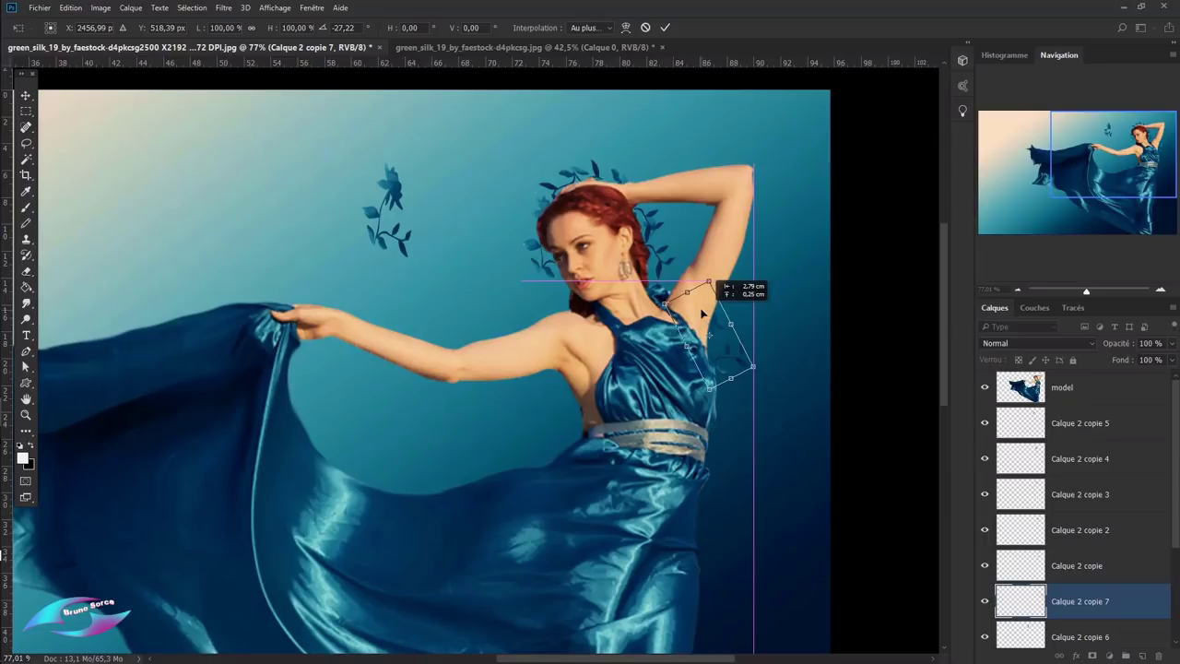
mouse_move(719, 268)
left_mouse_down()
mouse_move(741, 318)
mouse_move(727, 301)
left_mouse_up()
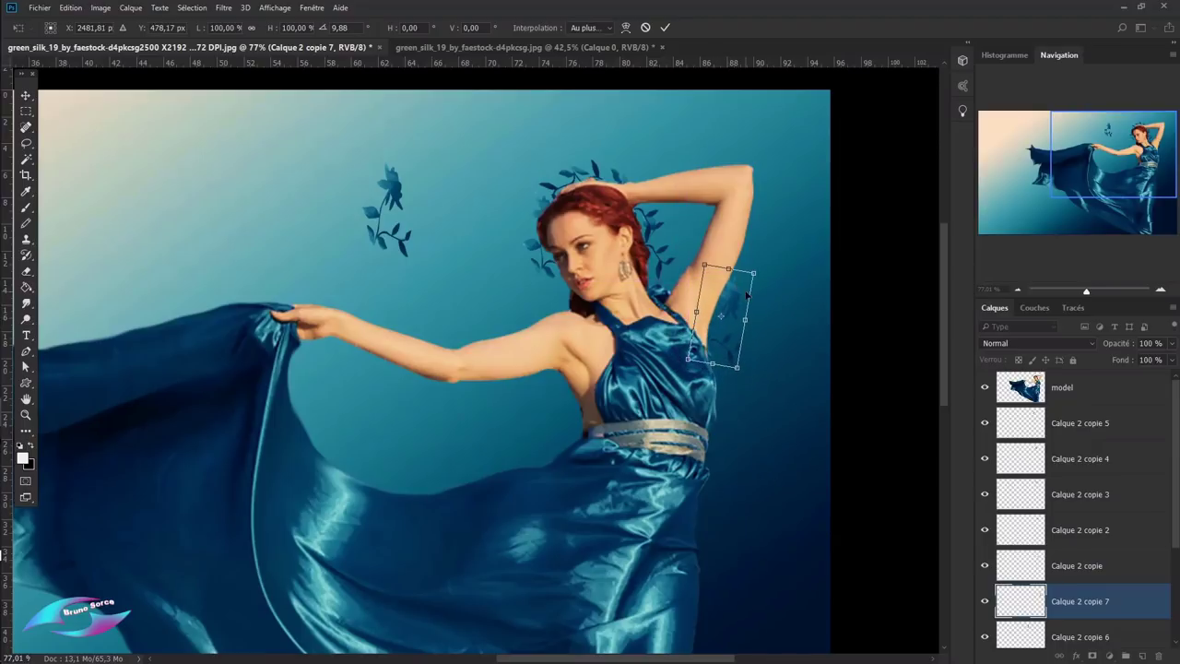
key("Return")
key("e")
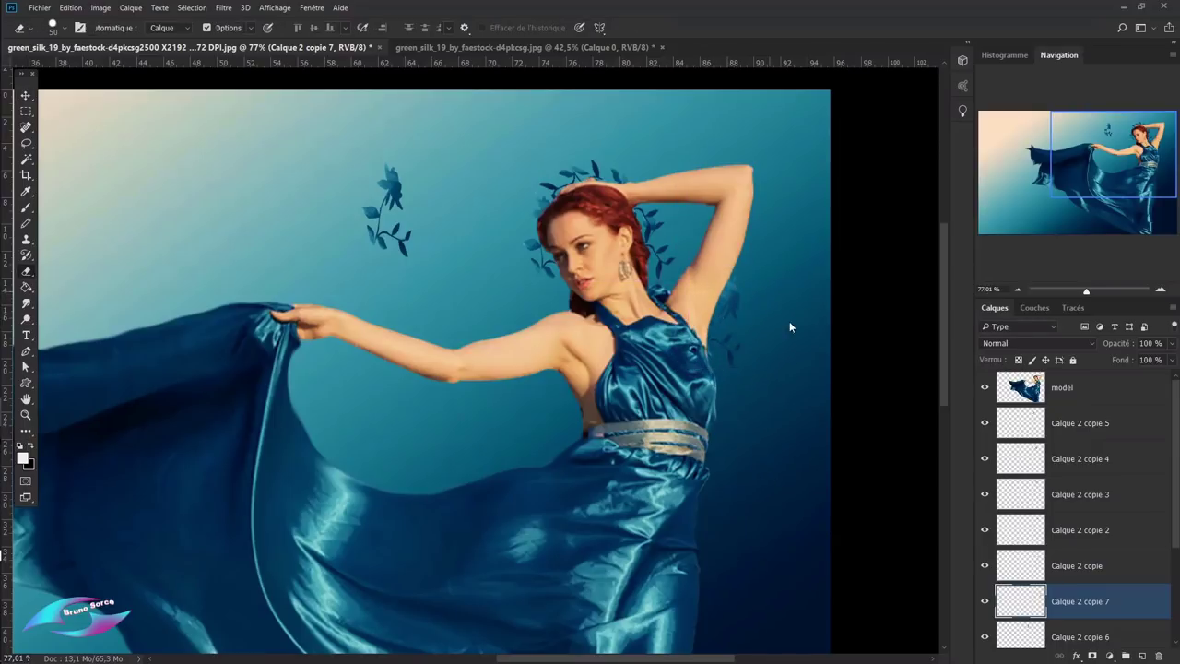
mouse_move(738, 273)
left_mouse_down()
mouse_move(728, 304)
mouse_move(727, 294)
left_mouse_up()
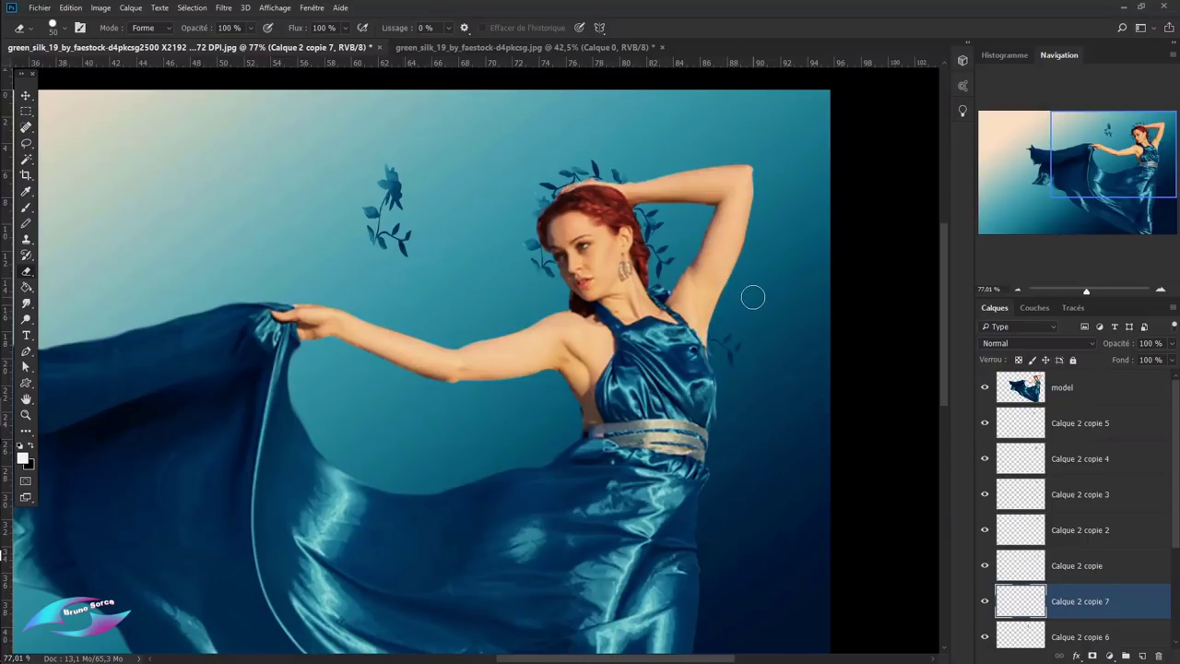
key("v")
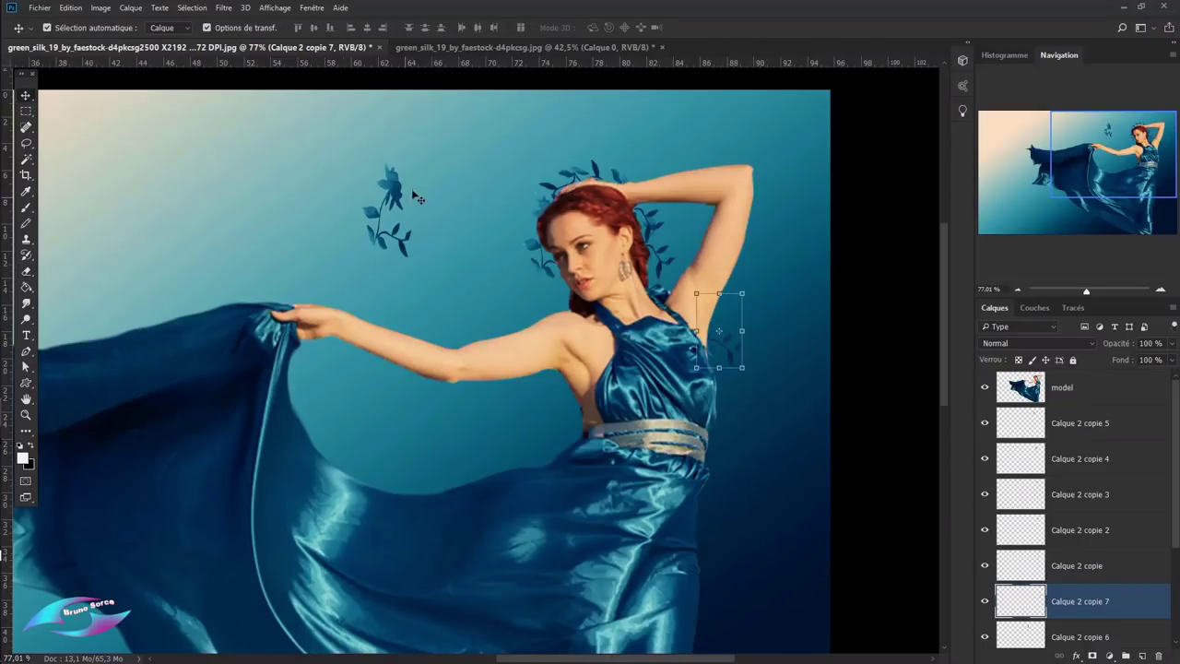
- Reposition another leaf sprig beside the model's arm
mouse_move(388, 184)
left_mouse_down()
mouse_move(744, 362)
mouse_move(736, 355)
left_mouse_up()
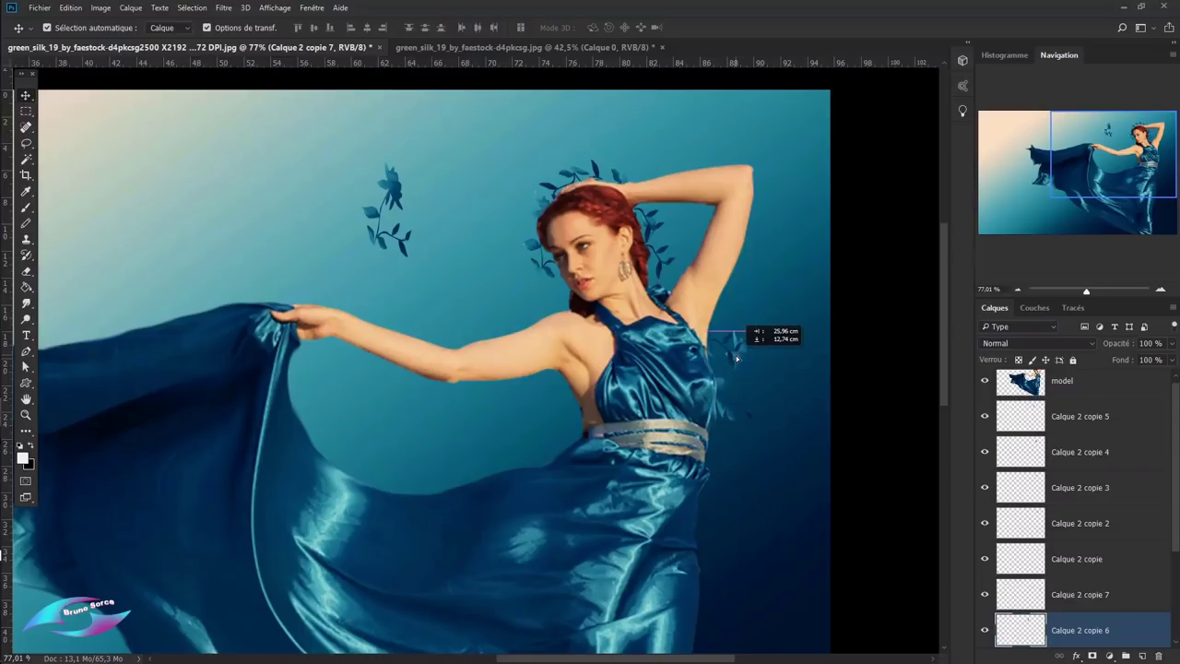
key("e")
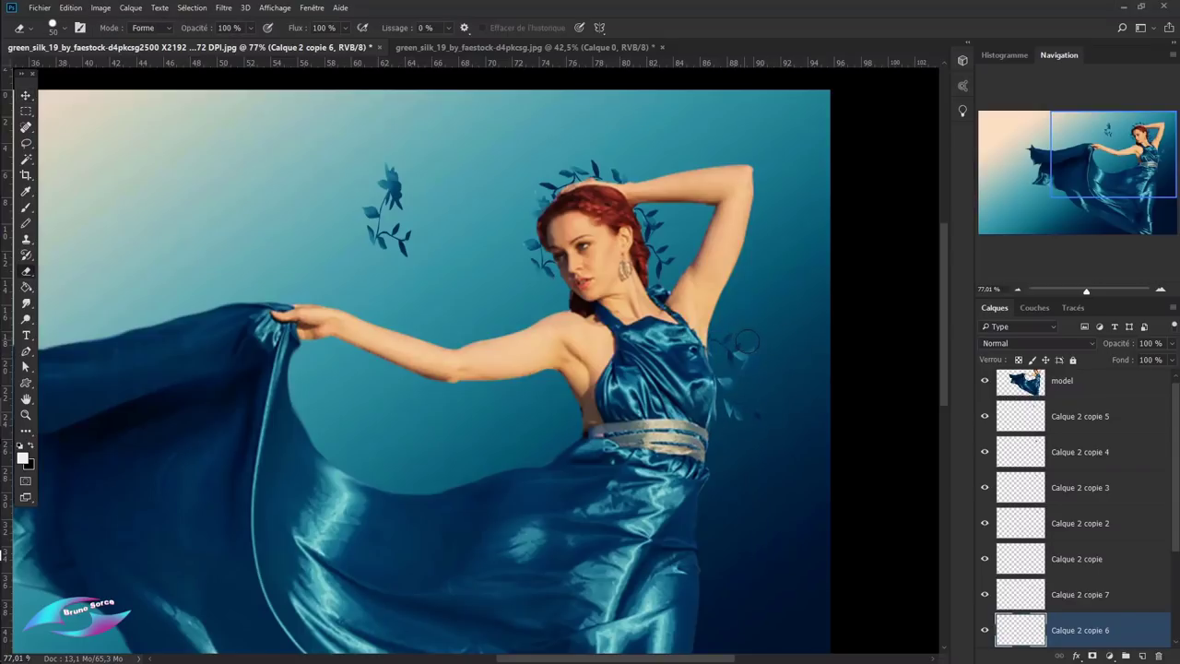
key("v")
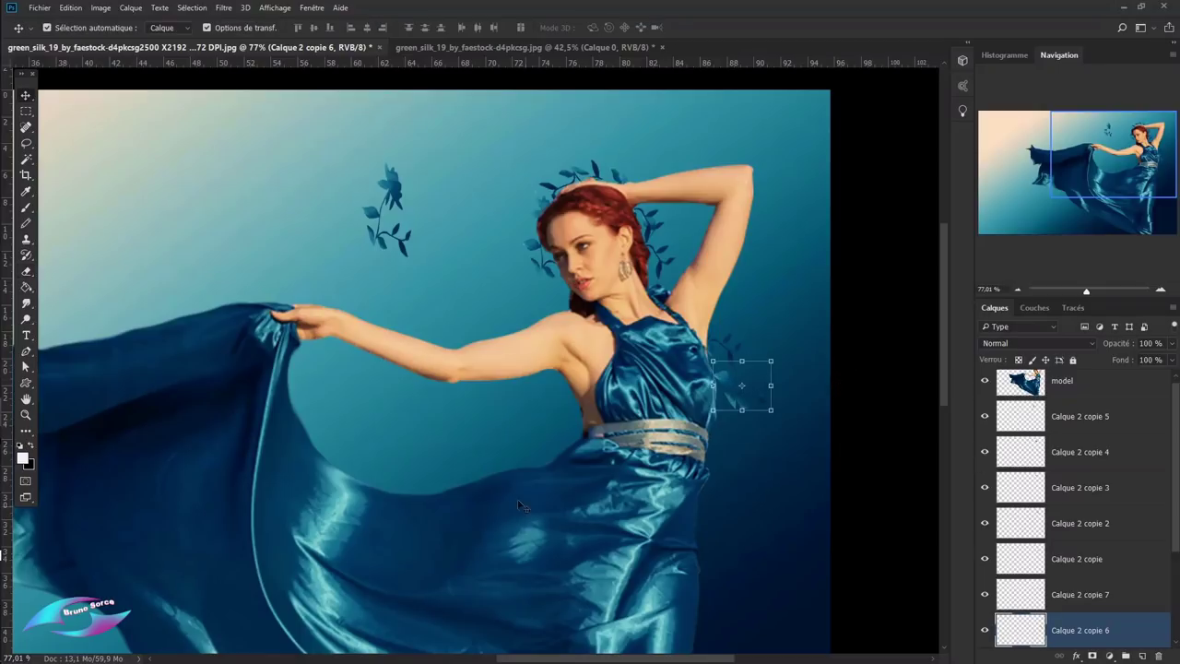
left_click_drag(385, 167, 417, 201)
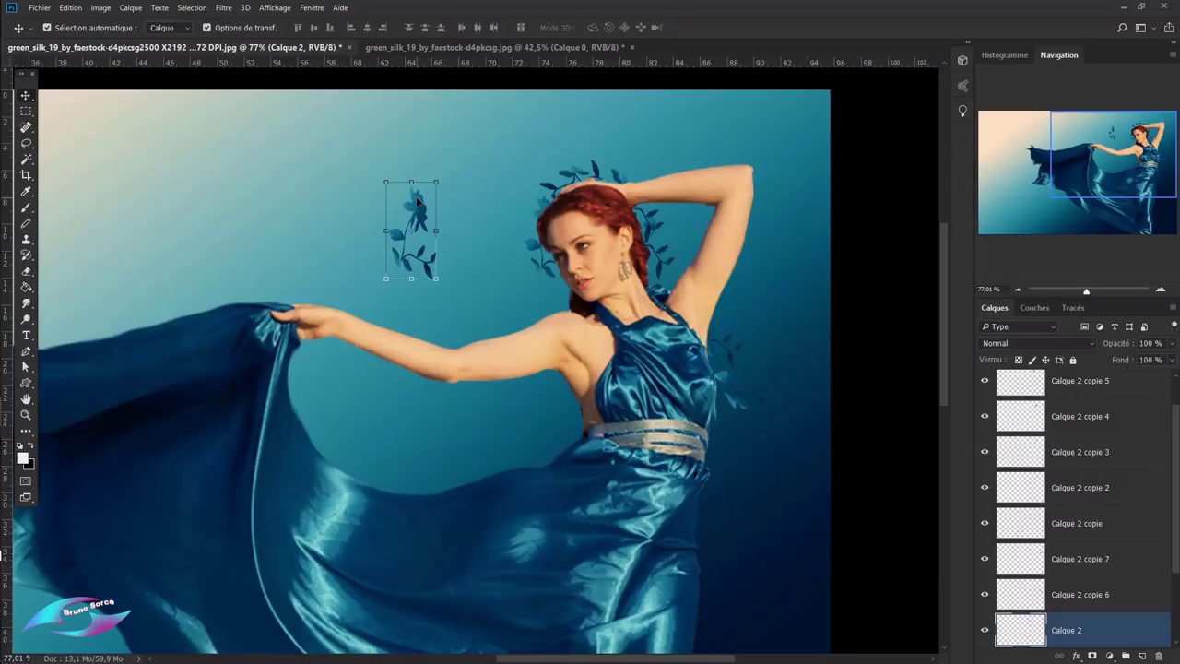
- Add a leaf copy above model, wrapped around the head at about three-quarter size
key("ctrl+j")
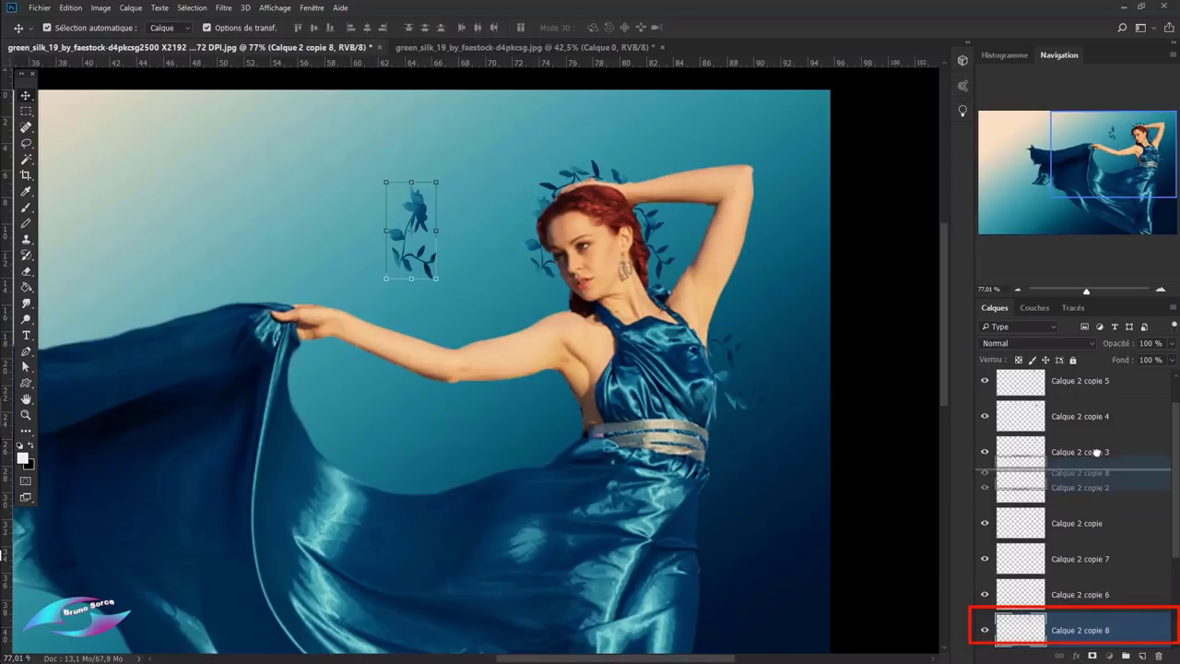
left_click_drag(1128, 631, 1098, 401)
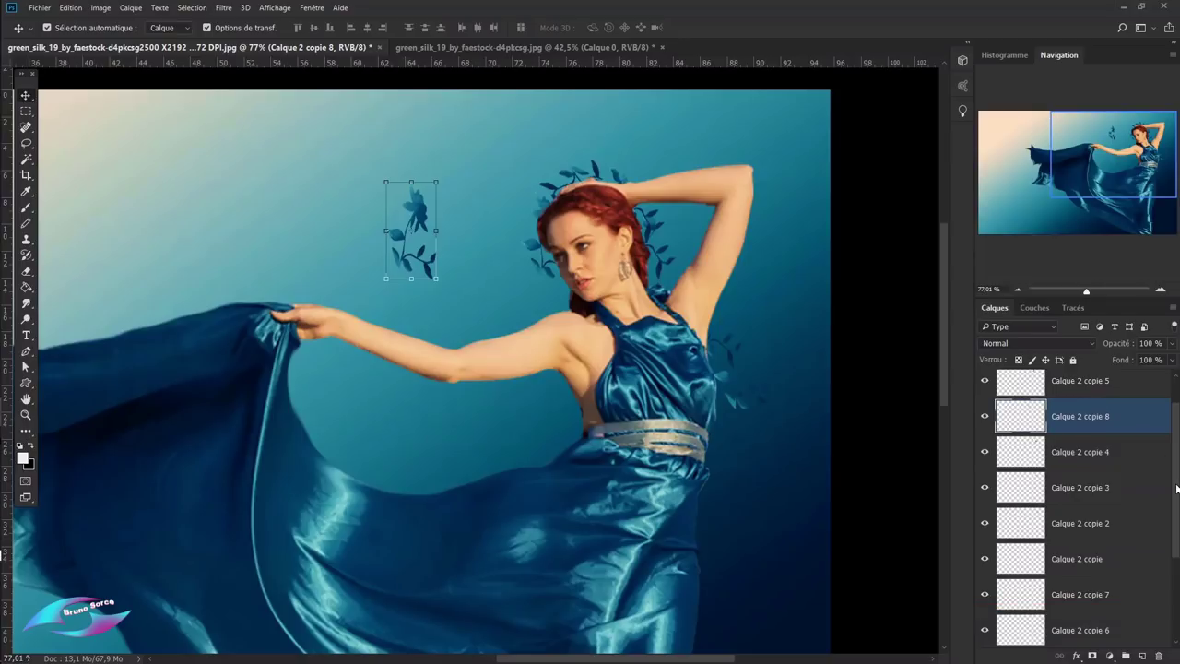
scroll(1173, 435, "up", 2)
left_click_drag(1134, 460, 1112, 386)
left_click_drag(413, 231, 605, 218)
mouse_move(633, 178)
left_mouse_down()
mouse_move(643, 267)
mouse_move(591, 275)
mouse_move(625, 249)
left_mouse_up()
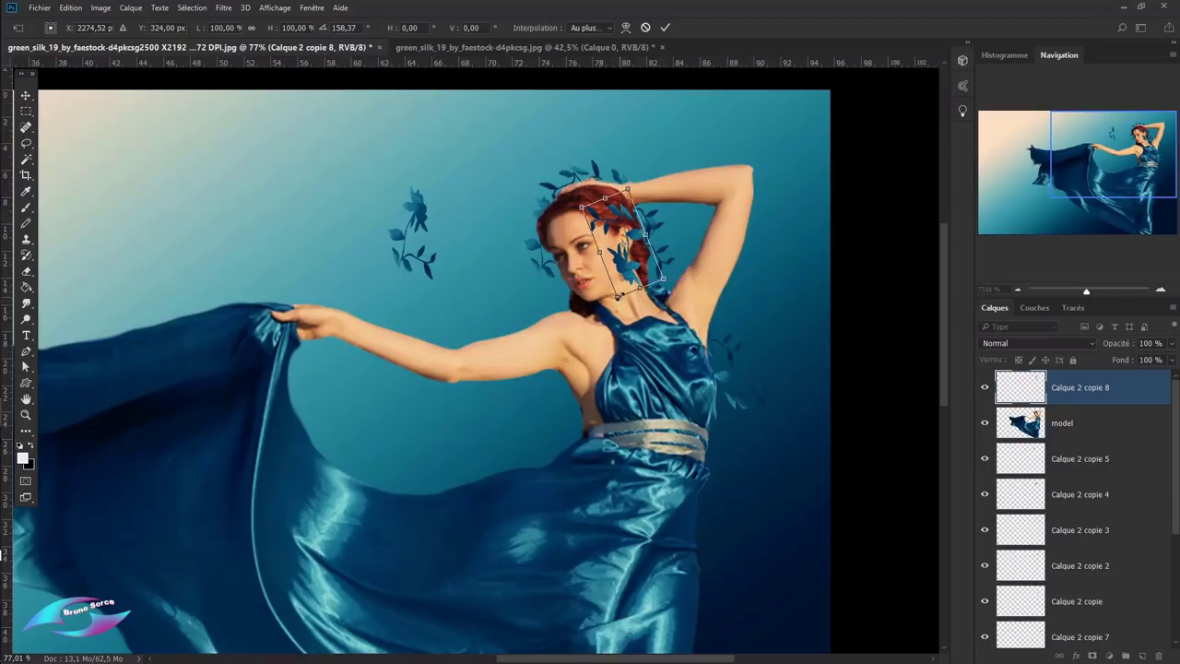
mouse_move(618, 292)
left_mouse_down()
mouse_move(622, 266)
mouse_move(666, 233)
left_mouse_up()
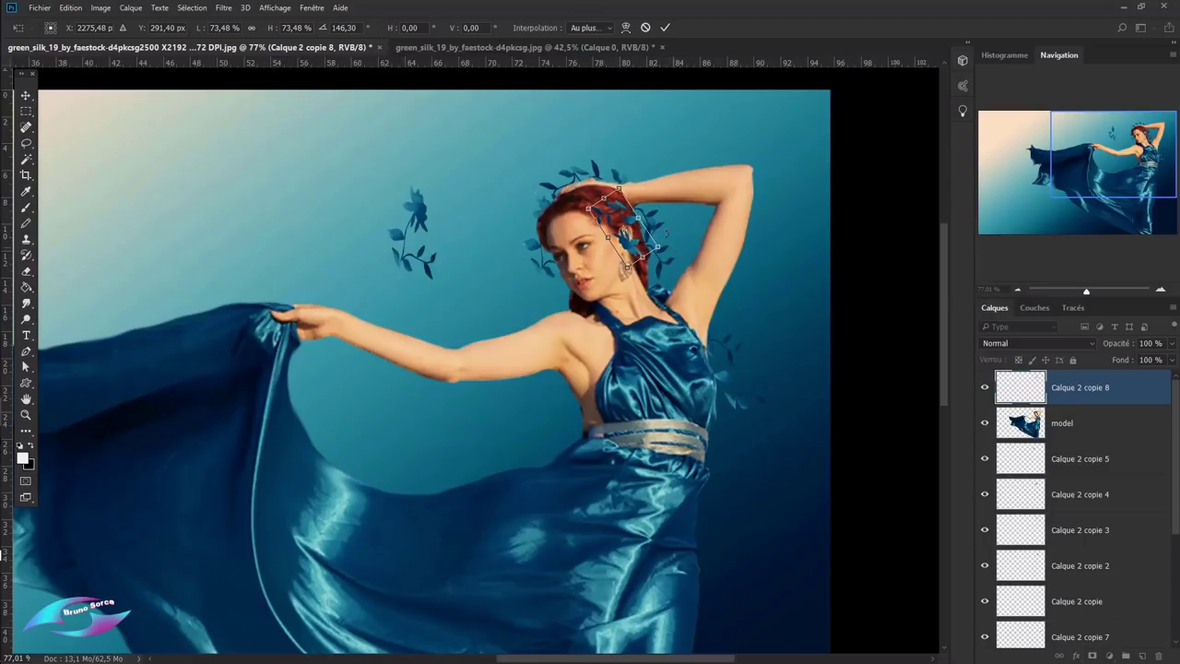
left_click(662, 30)
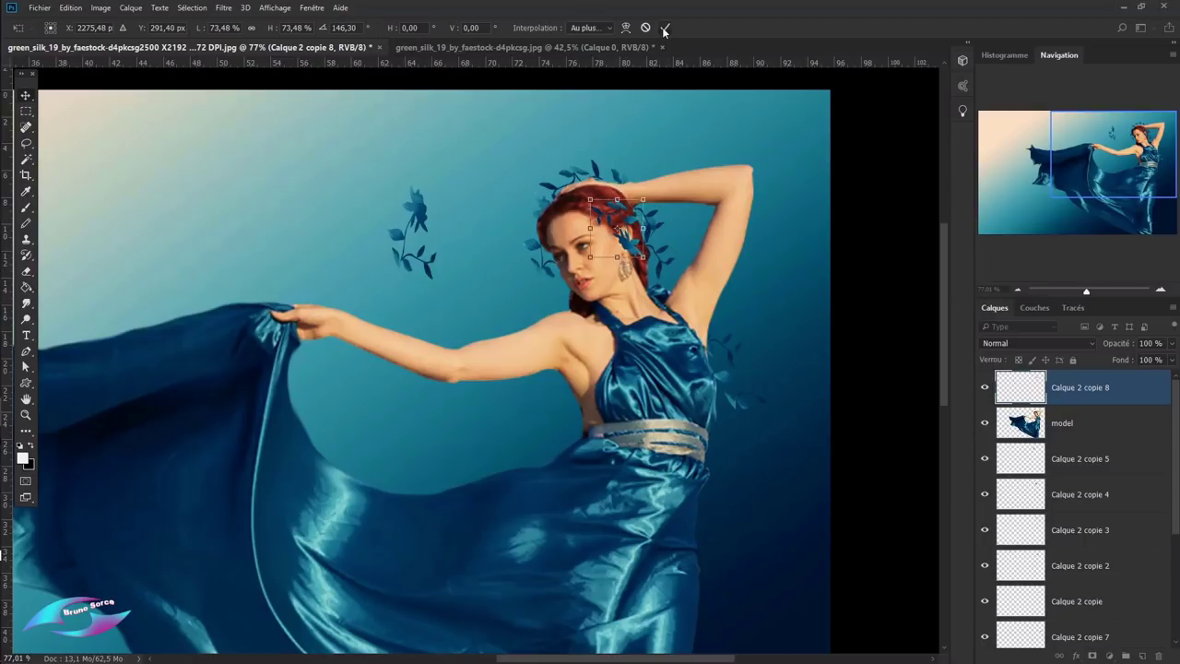
- Rotate another leaf sprig onto the head and raise its layer in the stack
left_click(412, 216)
mouse_move(452, 181)
left_mouse_down()
mouse_move(466, 266)
mouse_move(601, 247)
mouse_move(478, 237)
left_mouse_up()
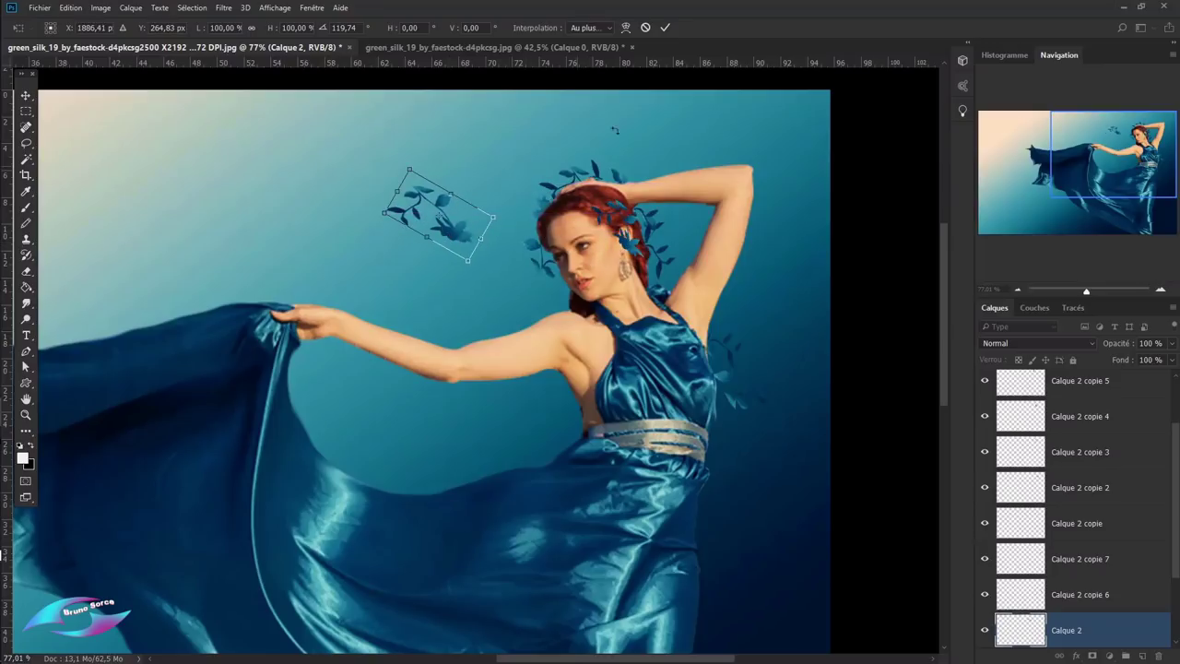
left_click(665, 27)
left_click_drag(1119, 629, 1114, 428)
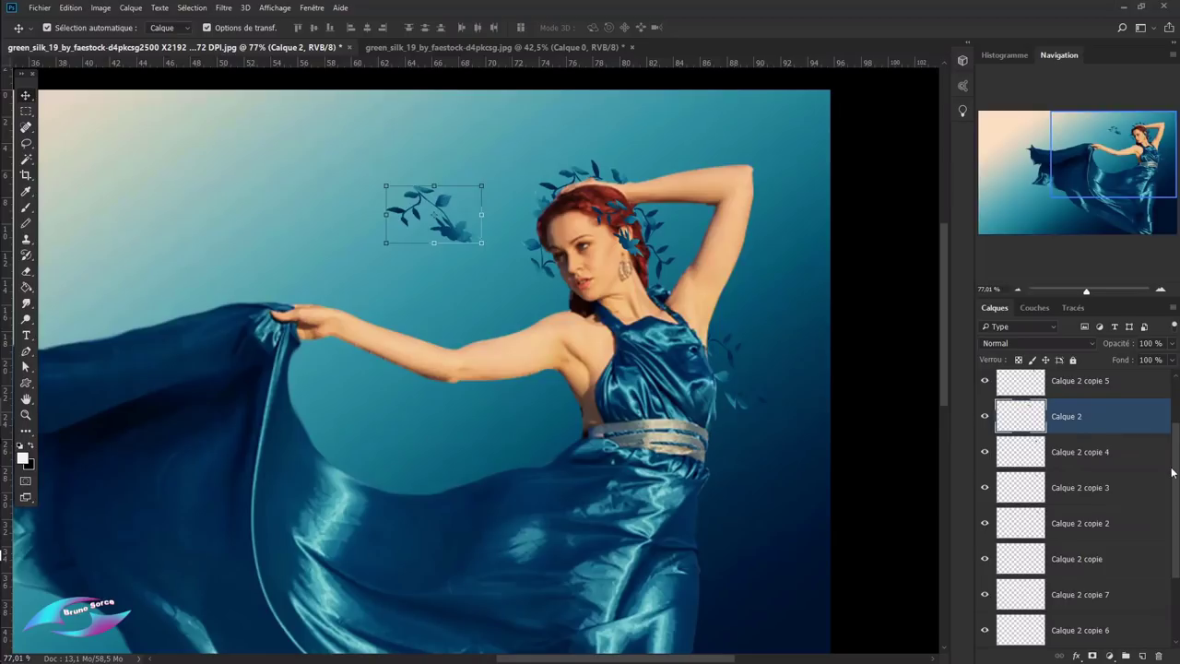
scroll(1172, 472, "up", 3)
left_click_drag(1152, 490, 1135, 441)
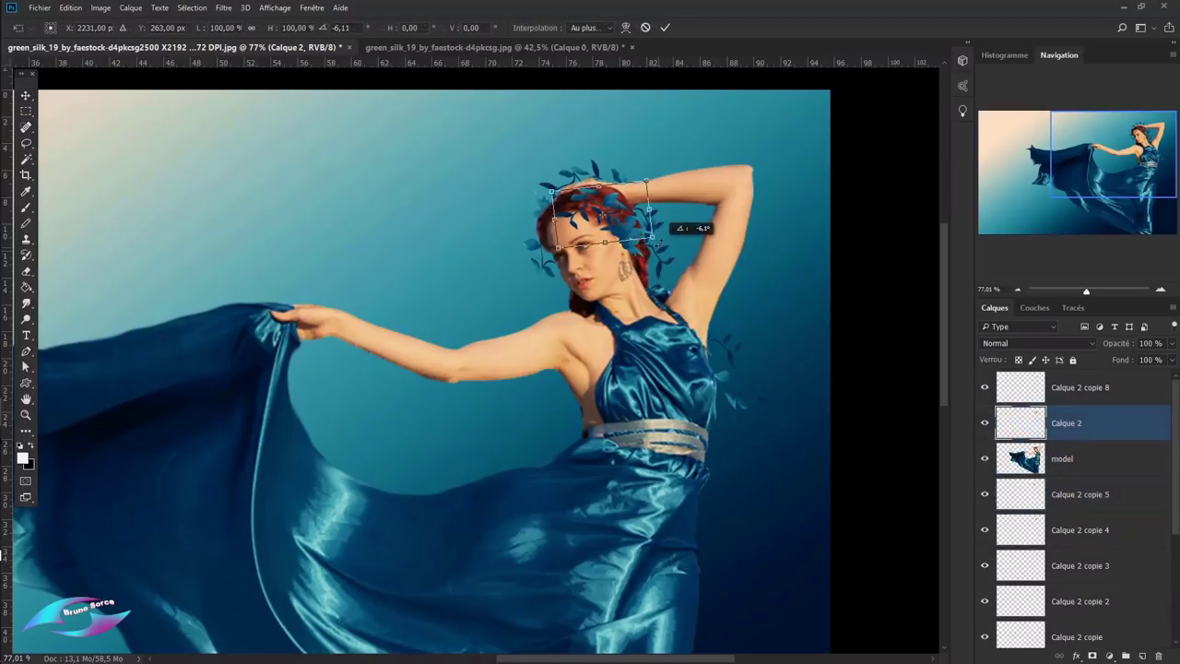
left_click_drag(660, 239, 666, 227)
left_click_drag(578, 222, 573, 222)
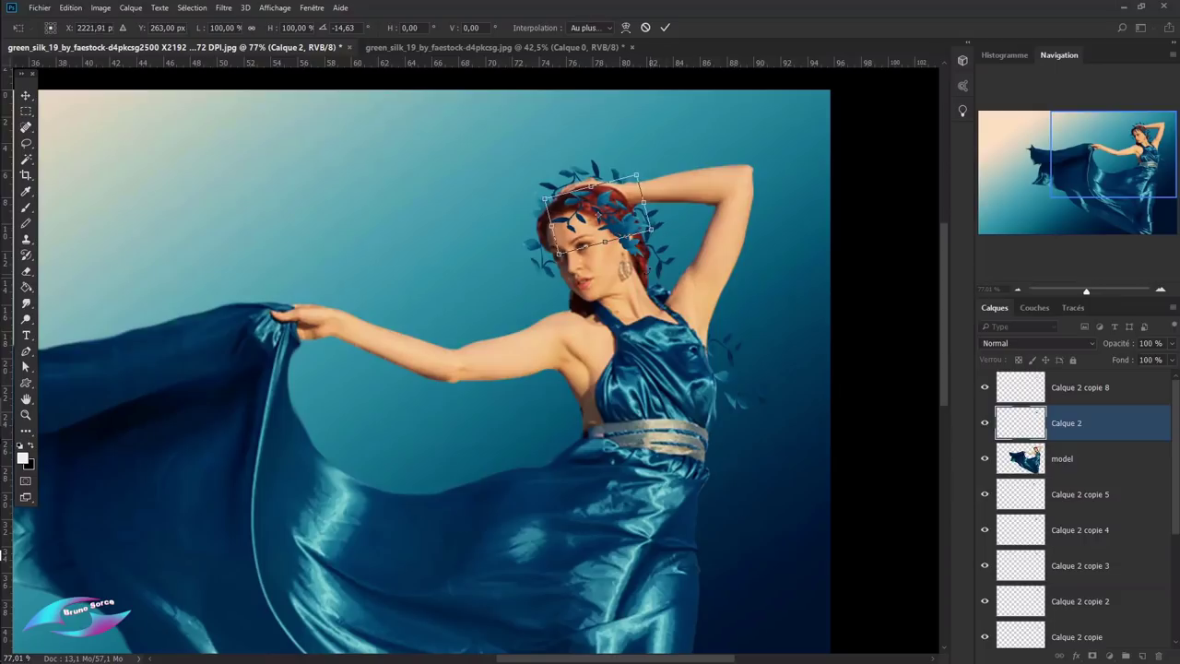
left_click(666, 27)
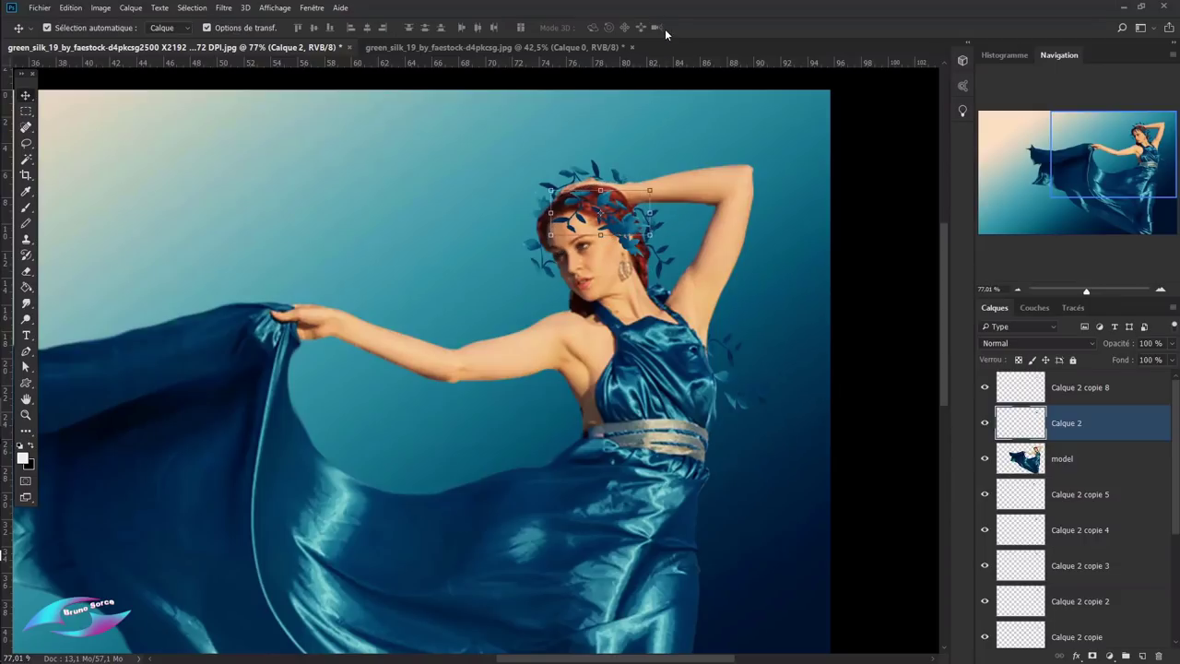
- Erase a bit of leaf over the hair and fit the whole image in the window
key("e")
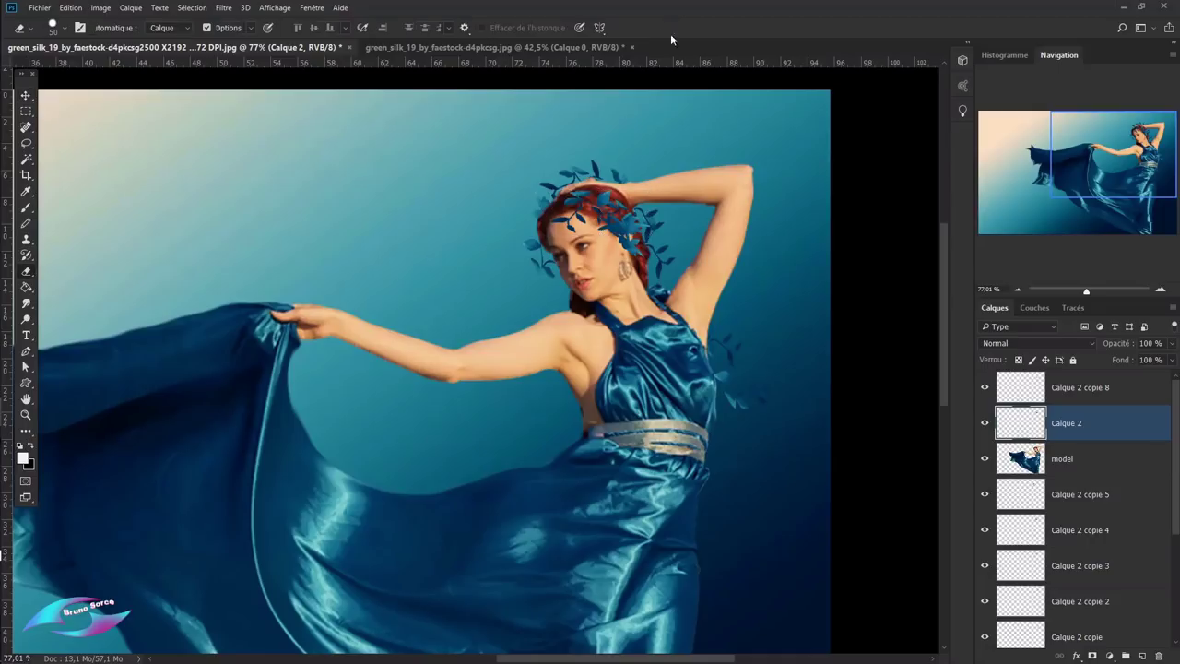
left_click(635, 224)
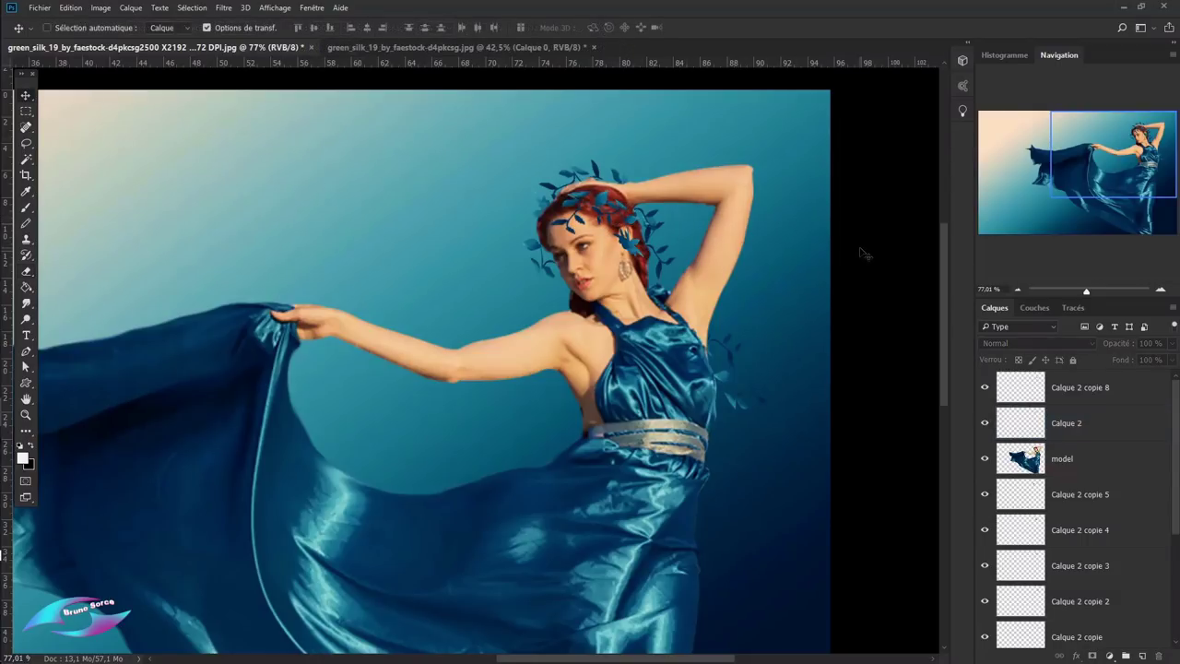
key("ctrl+0")
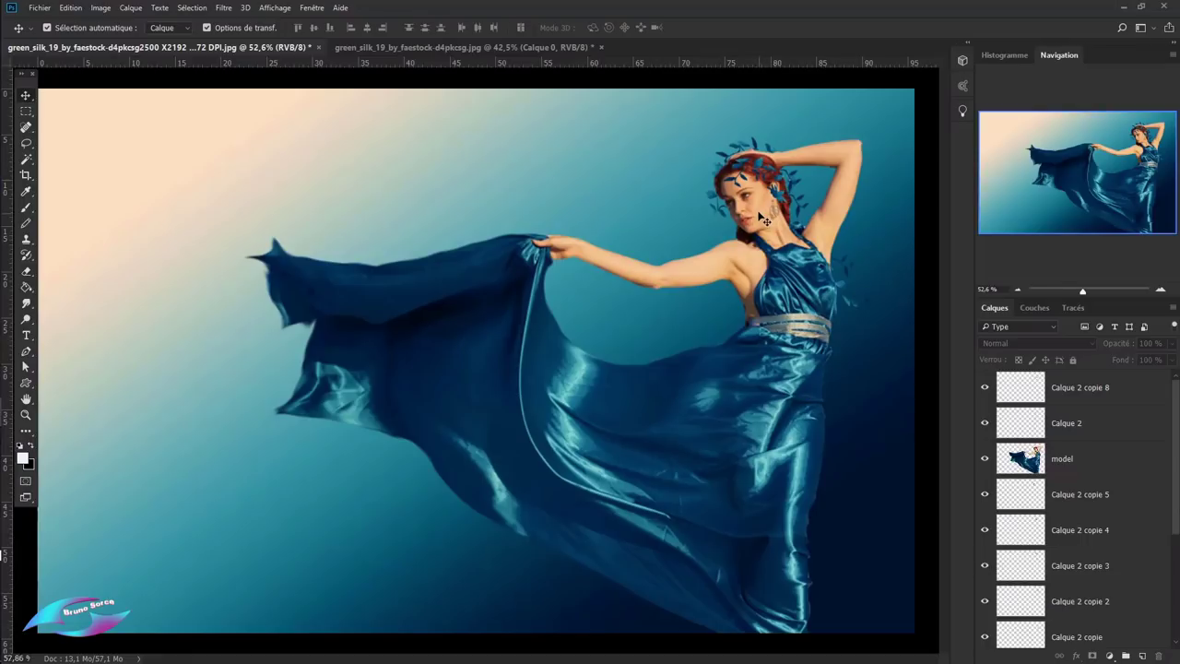
scroll(761, 221, "up", 3)
scroll(737, 226, "up", 1)
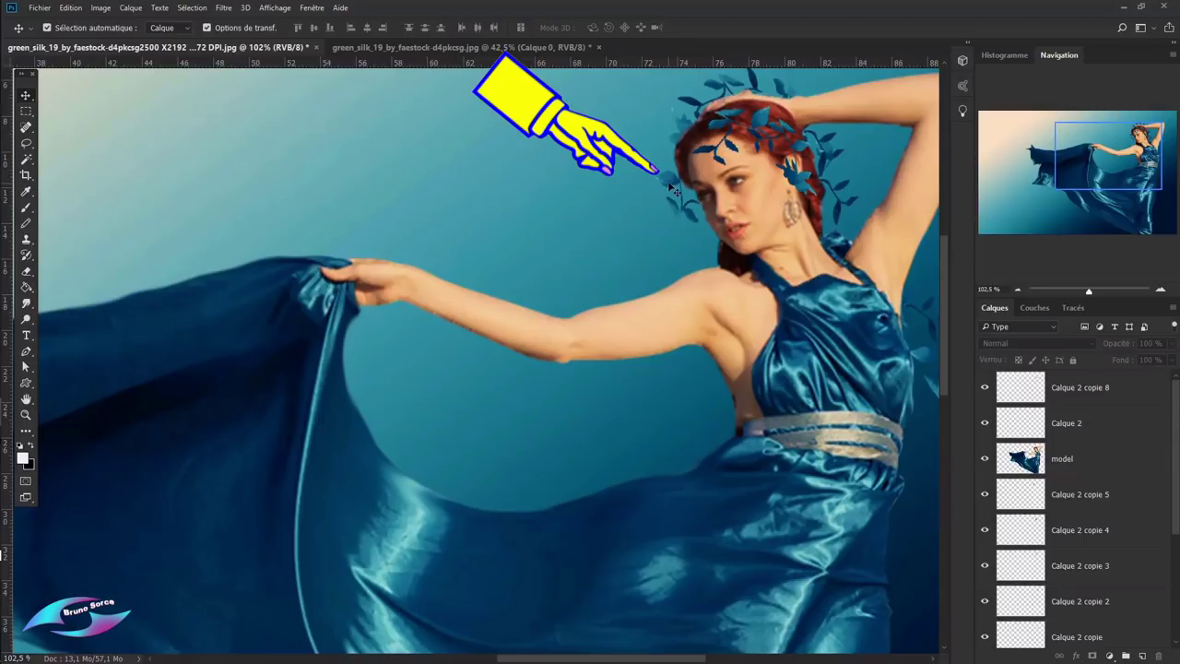
left_click(676, 189)
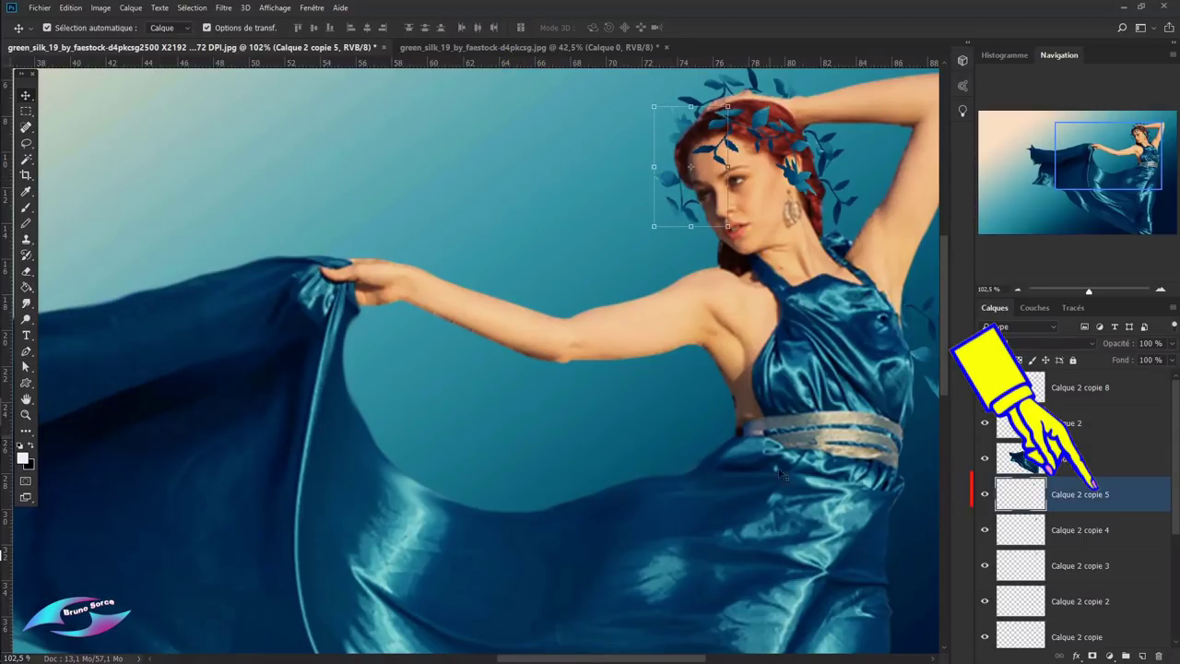
- Add a drop shadow and a Noir, blanc (black-to-white) gradient overlay to Calque 2 copie 5
double_click(1158, 499)
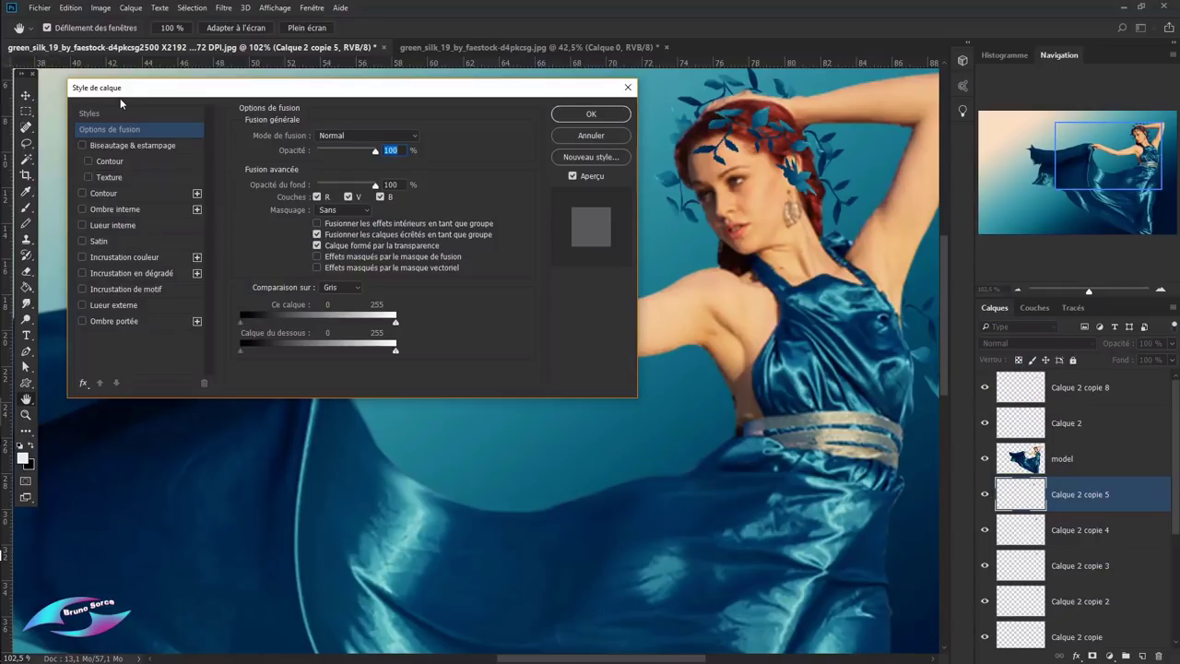
left_click(121, 320)
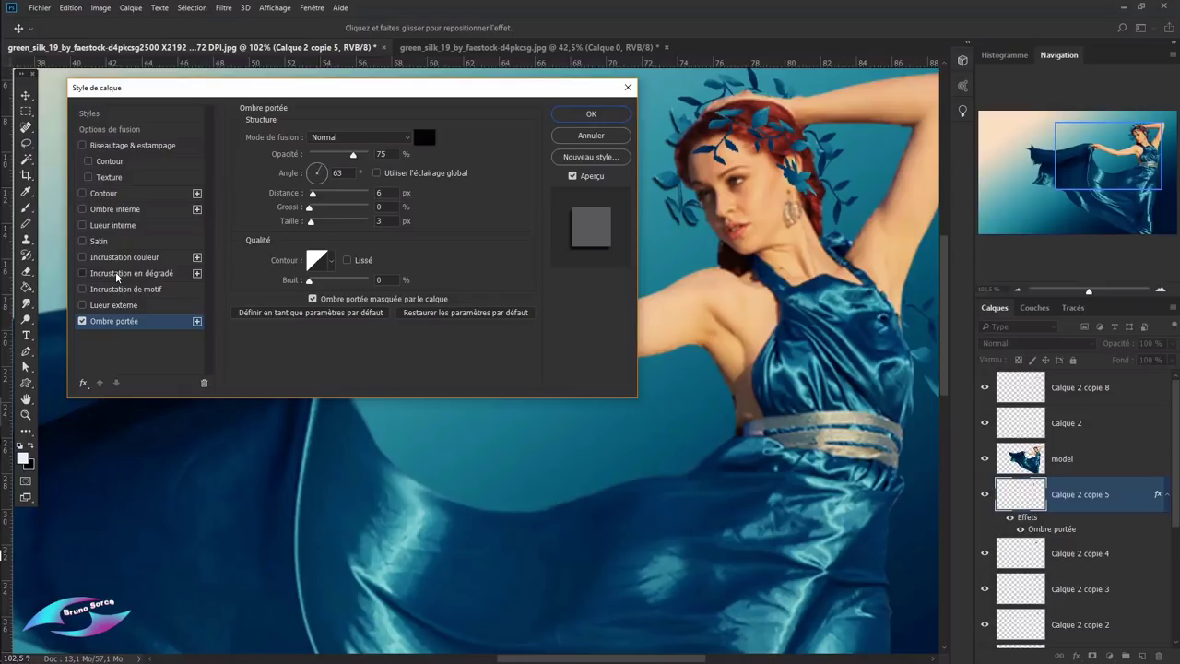
left_click(118, 275)
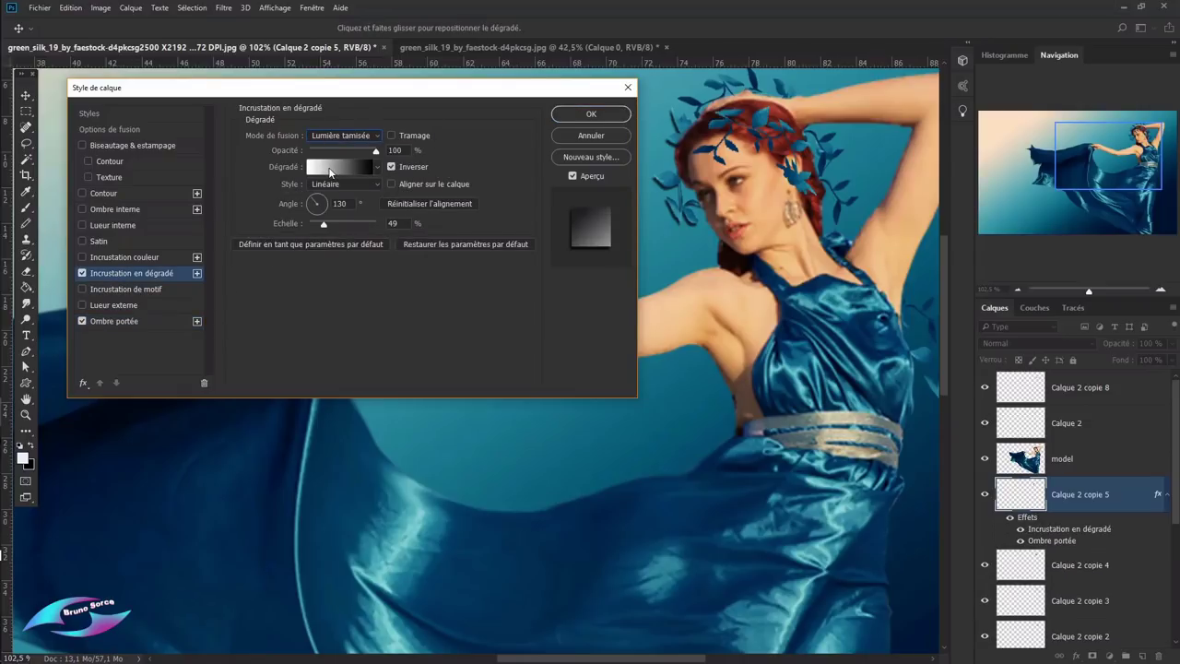
left_click(330, 172)
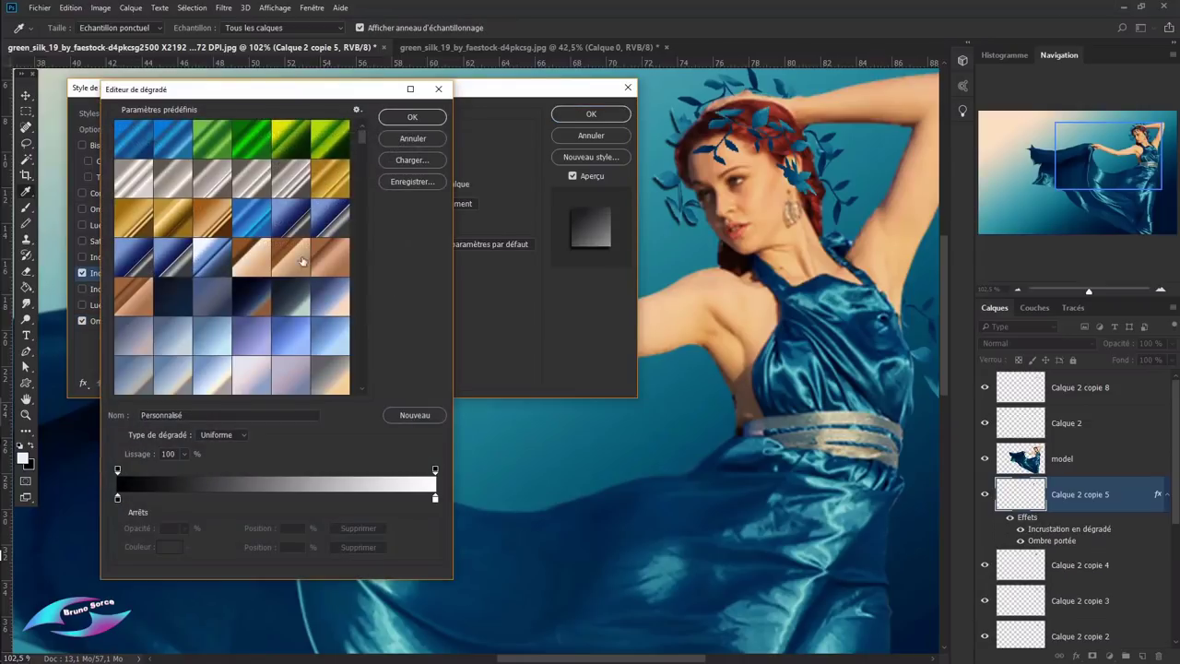
scroll(256, 337, "down", 2)
scroll(256, 337, "down", 2)
scroll(257, 336, "down", 2)
scroll(256, 337, "down", 2)
scroll(256, 336, "down", 2)
scroll(258, 337, "down", 2)
scroll(259, 337, "down", 2)
left_click(258, 337)
left_click(404, 116)
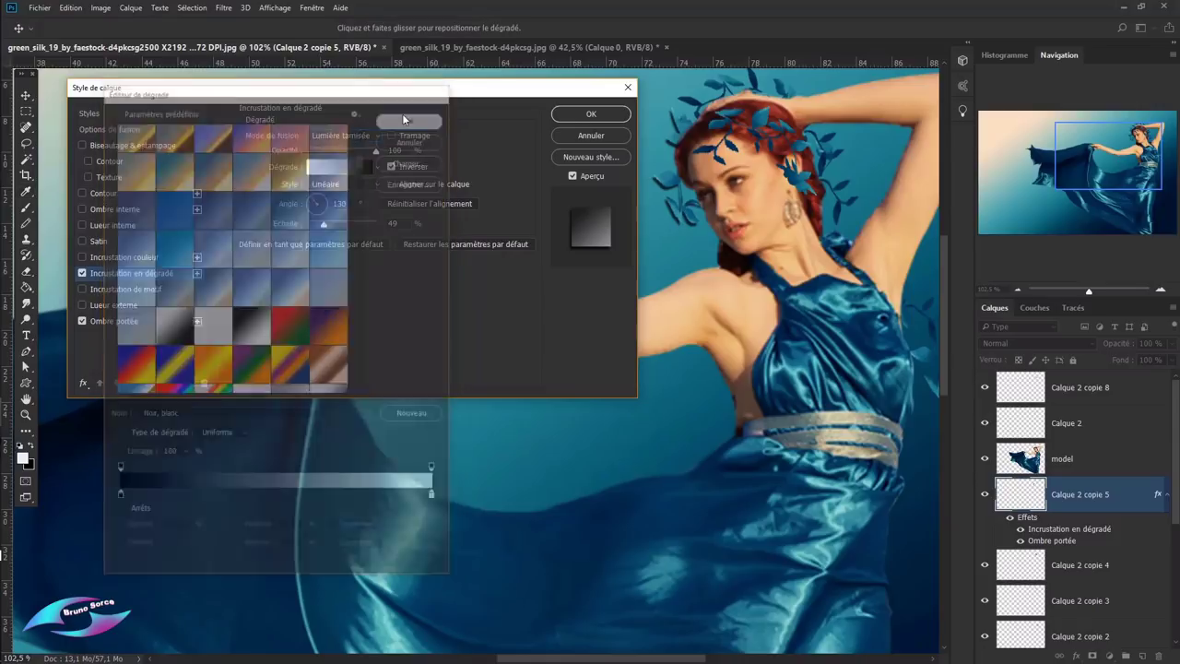
- Set the overlay to Incrustation mode, 90% opacity, not reversed, angle 125°, and apply
key("Up")
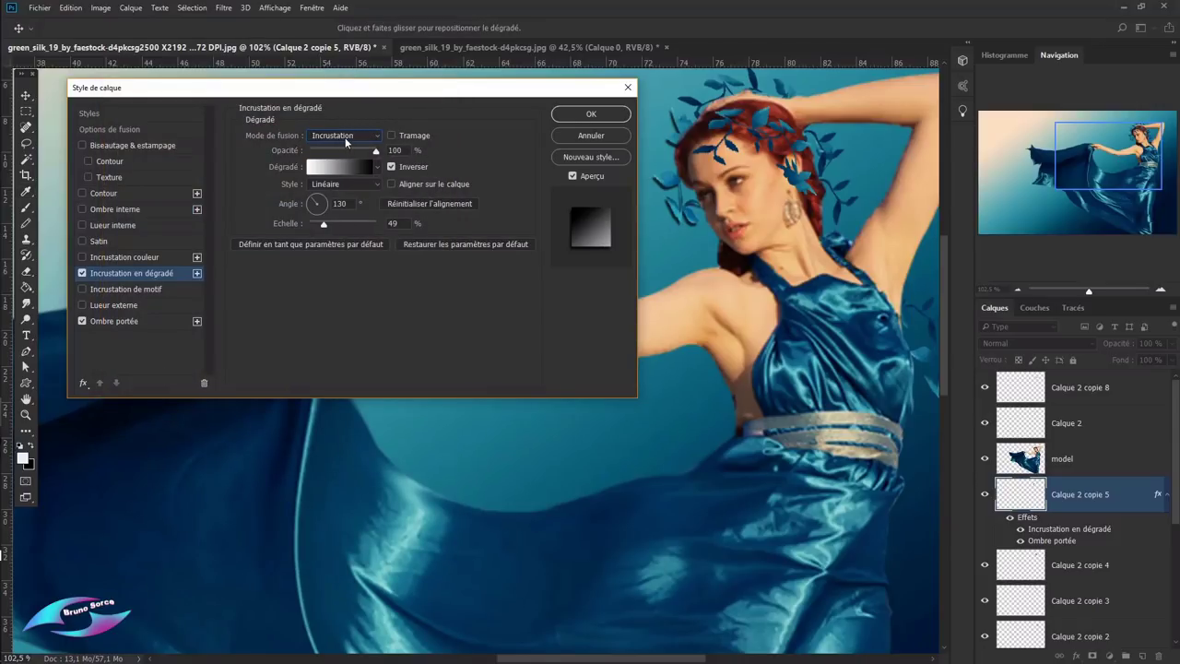
left_click_drag(376, 152, 369, 152)
left_click(392, 167)
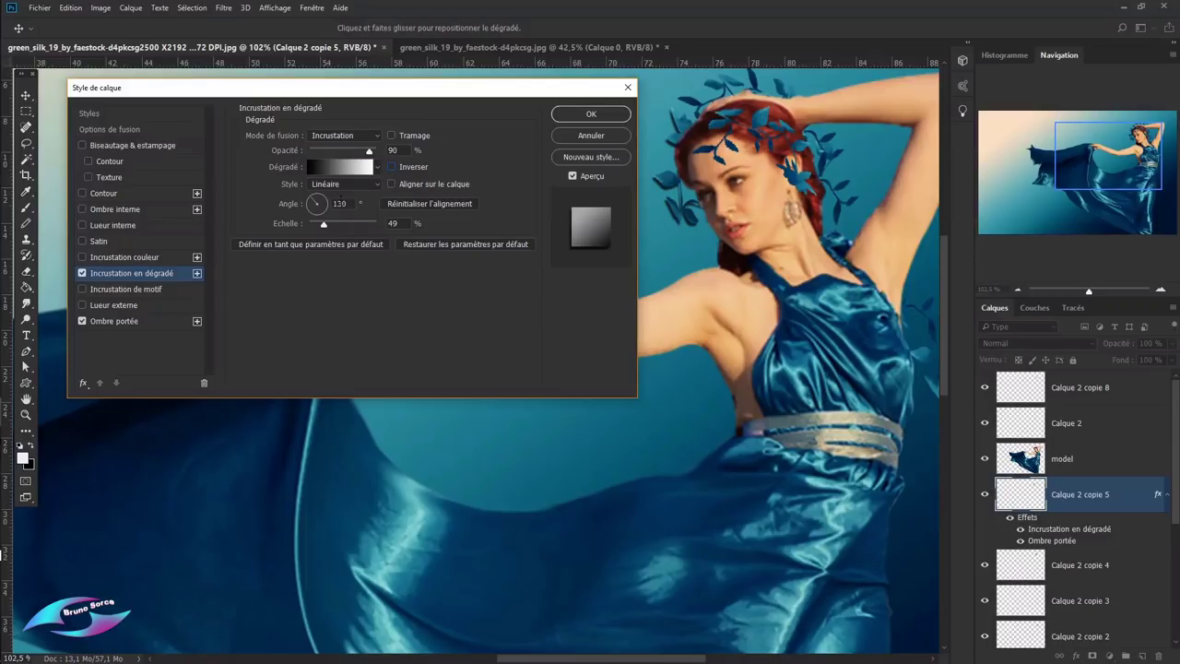
left_click_drag(289, 203, 268, 193)
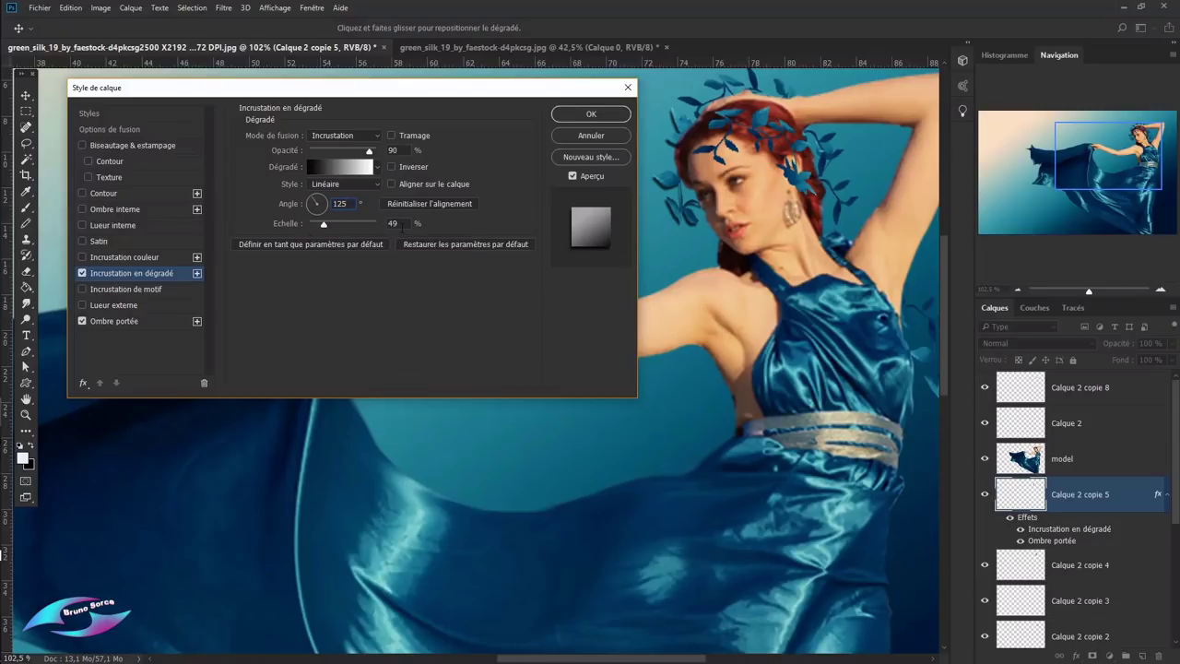
left_click(600, 115)
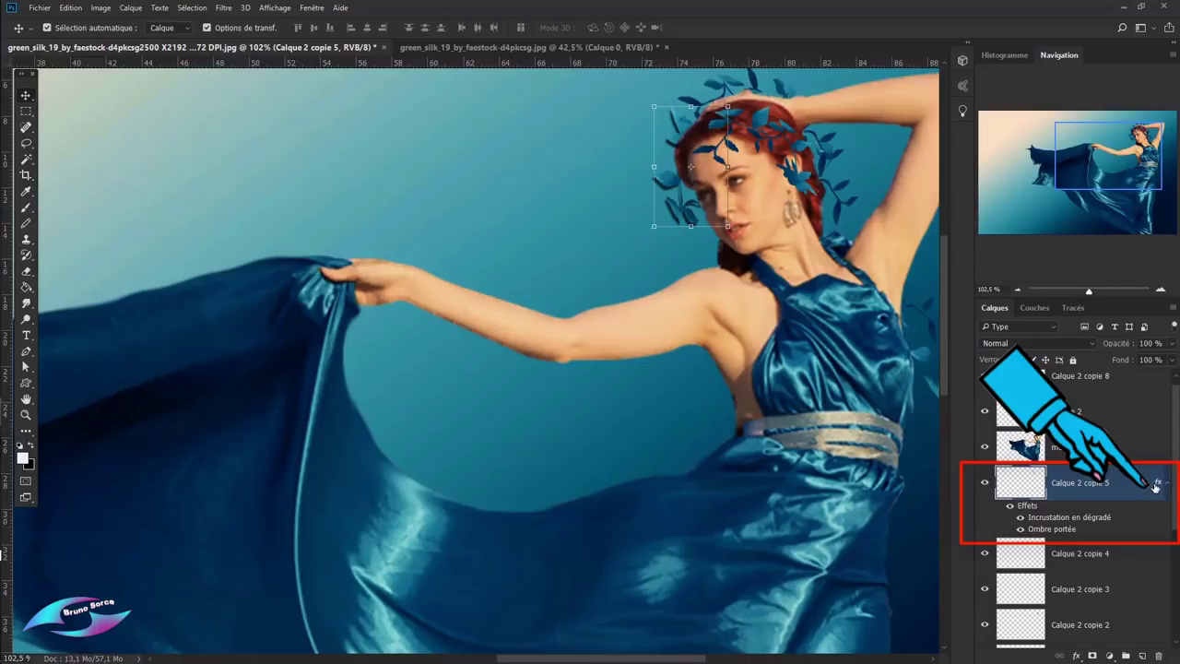
- Copy Calque 2 copie 5's layer style and select Calque 2 copie 8 and Calque 2
right_click(1128, 484)
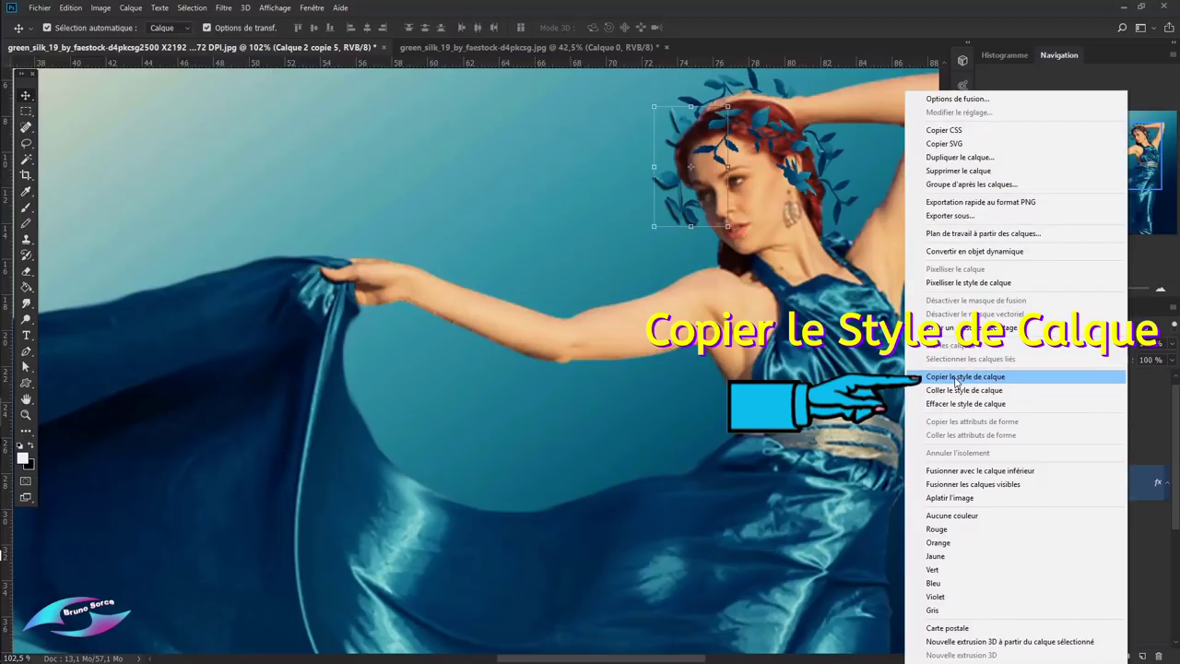
left_click(956, 380)
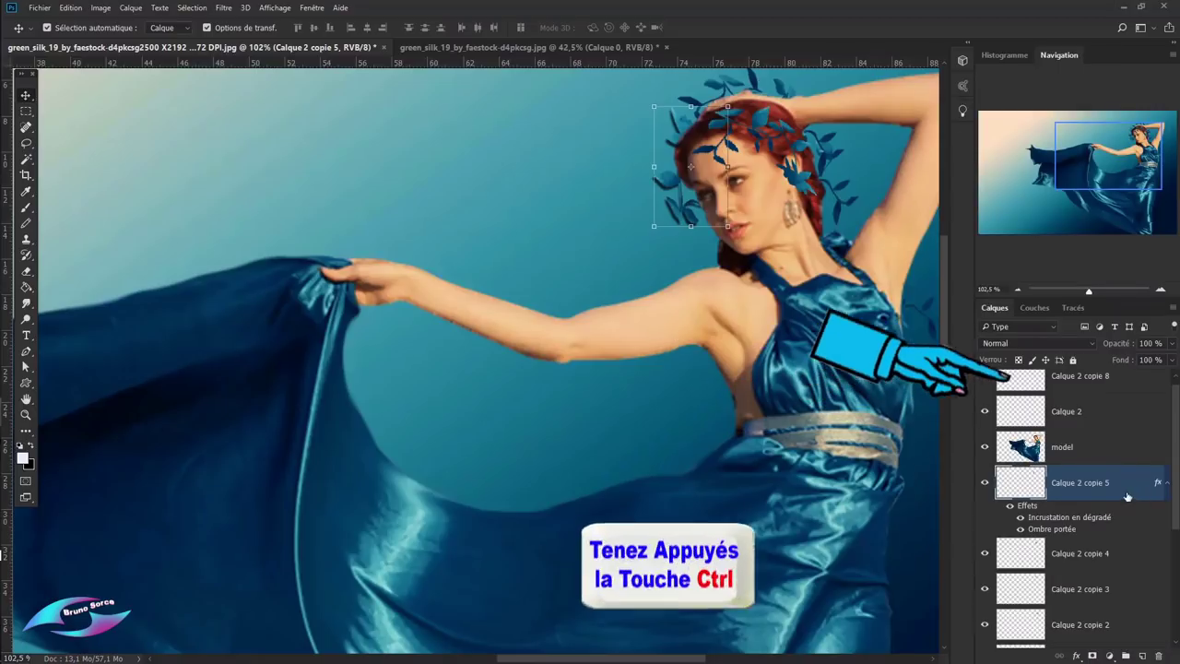
left_click(1133, 385, "ctrl")
left_click(1134, 415, "ctrl")
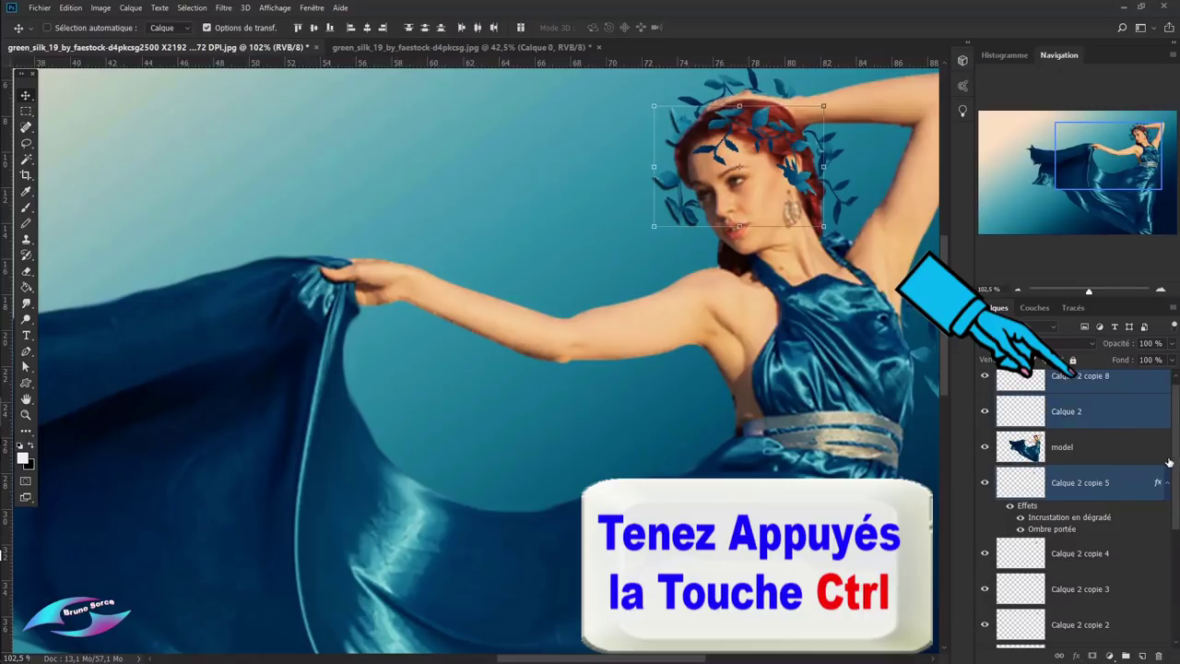
scroll(1153, 443, "down", 3)
scroll(1143, 429, "down", 1)
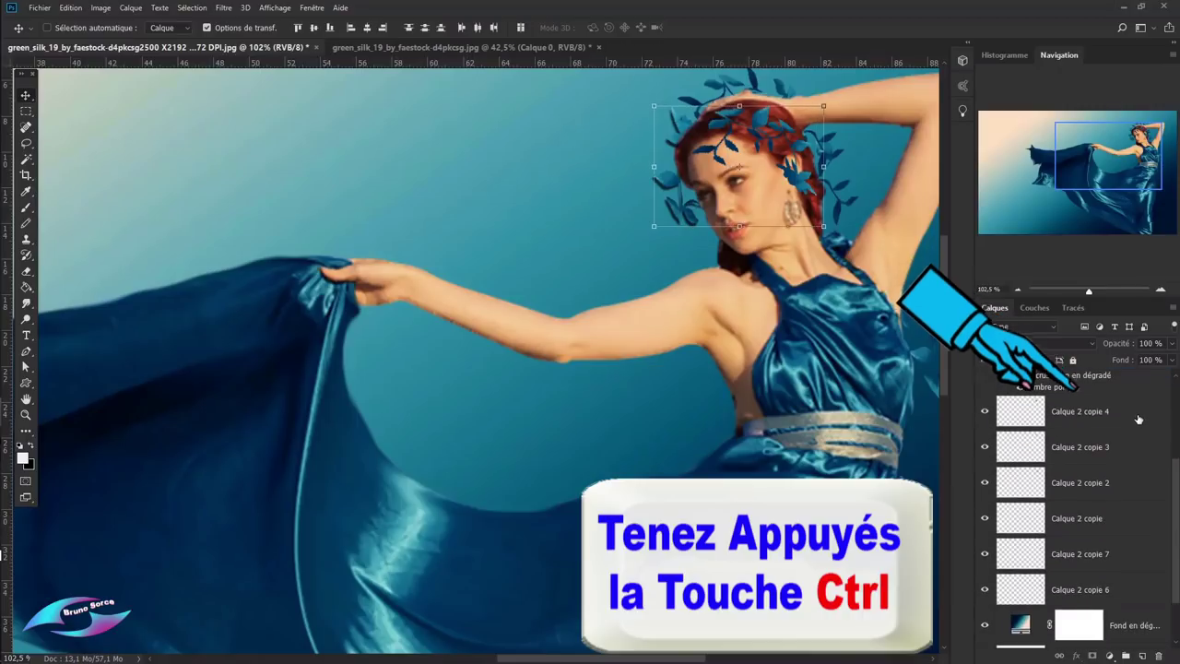
- Add copies 4, 3, 2, copie, 7 and 6 to the selection and paste the style
left_click(1138, 415, "ctrl")
left_click(1140, 450, "ctrl")
left_click(1142, 483, "ctrl")
left_click(1143, 519, "ctrl")
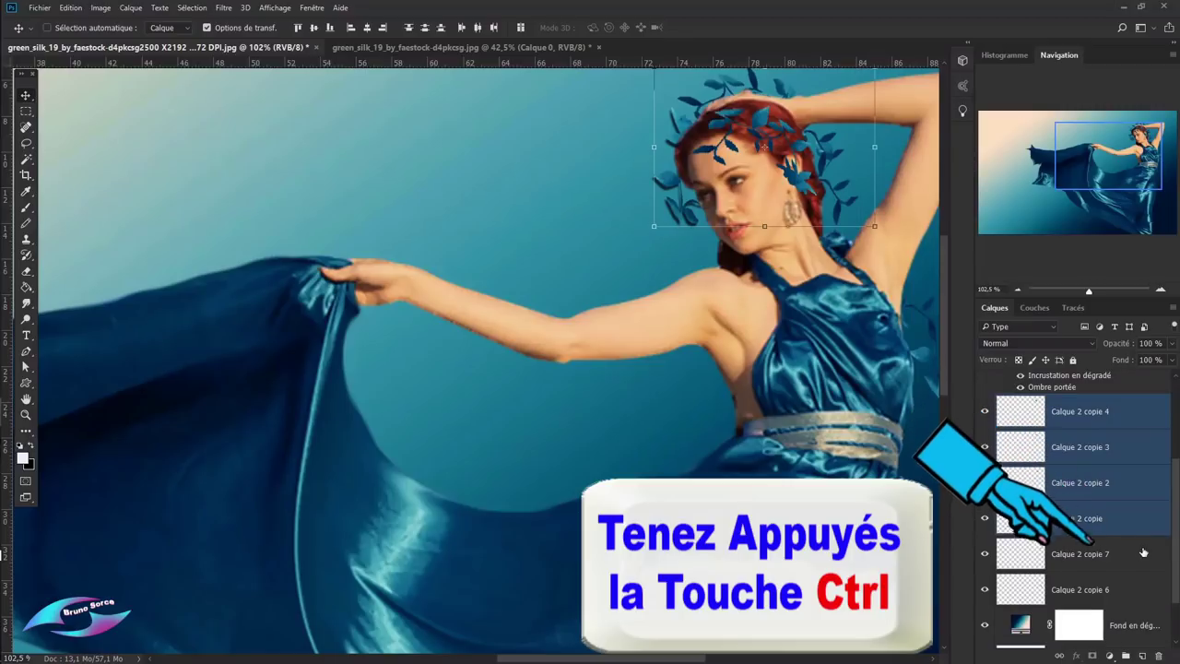
left_click(1143, 553, "ctrl")
left_click(1140, 589, "ctrl")
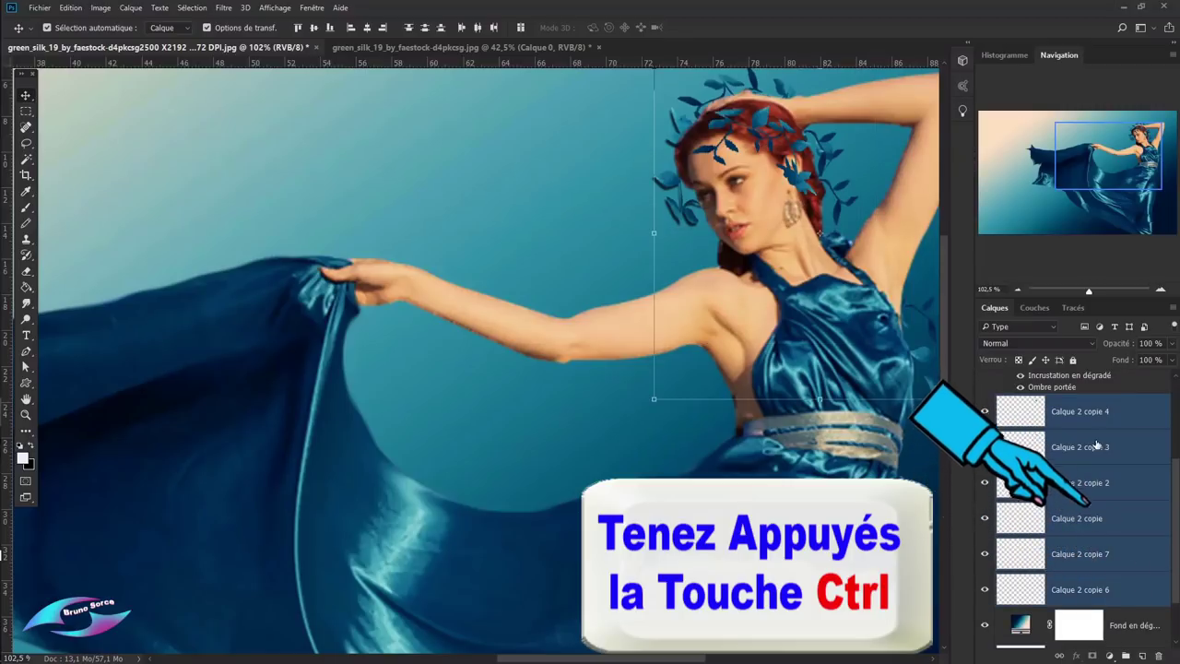
right_click(1112, 503)
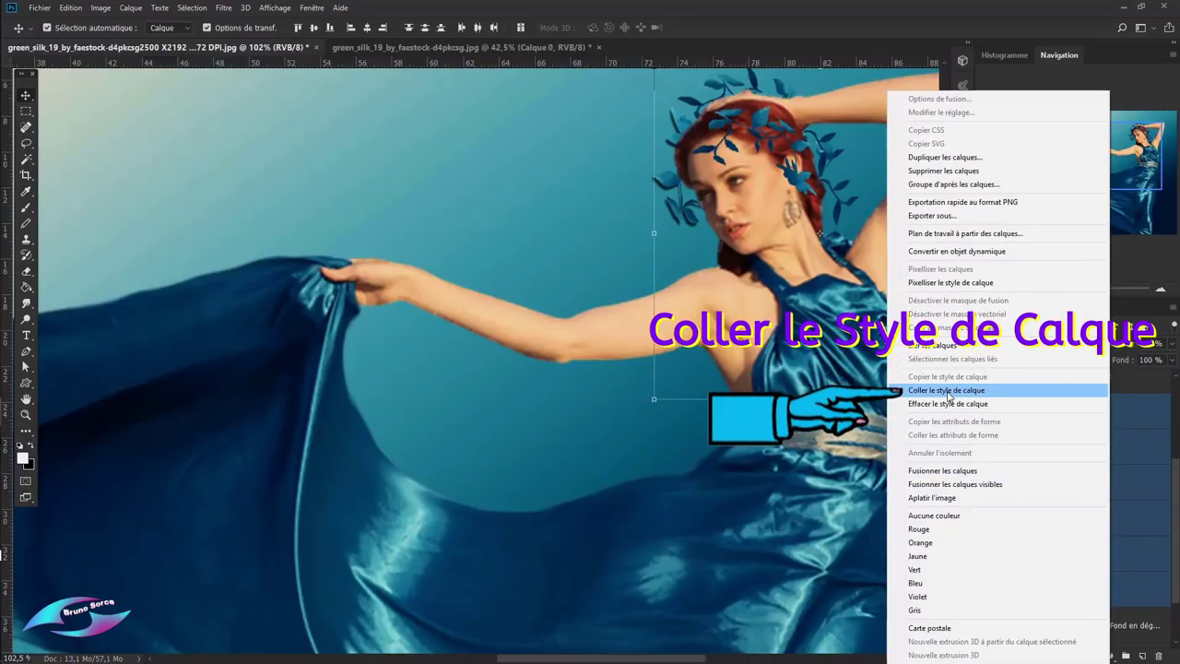
left_click(949, 391)
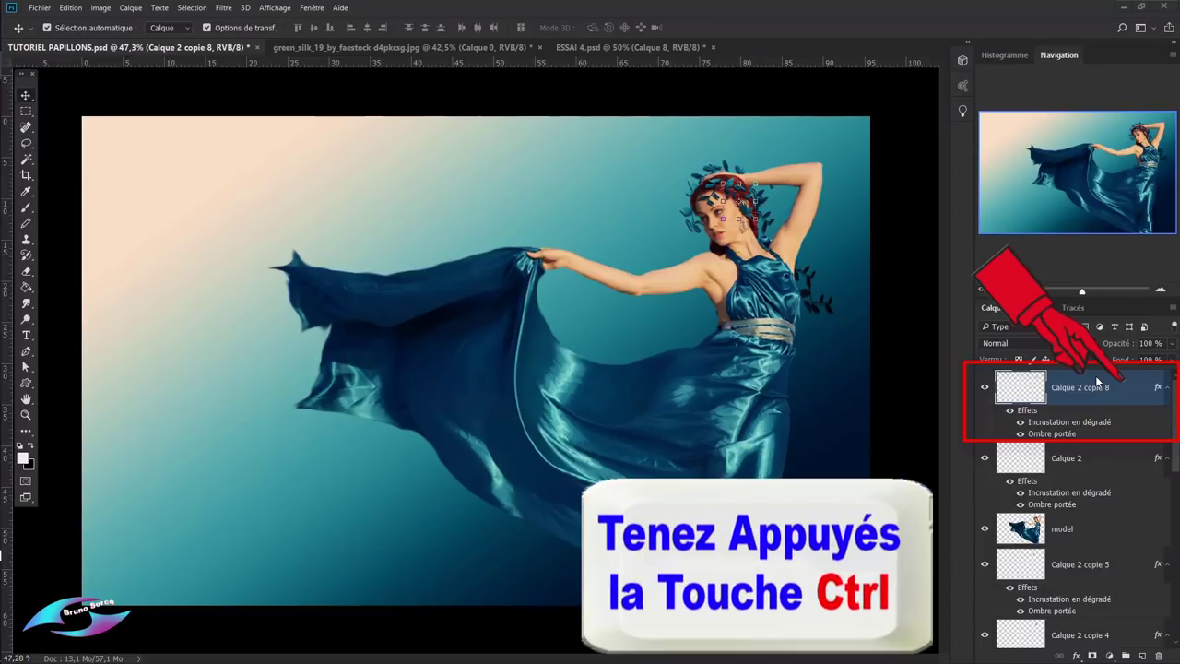
- Select the model layer together with all the Calque 2 leaf layers
left_click(1110, 458, "ctrl")
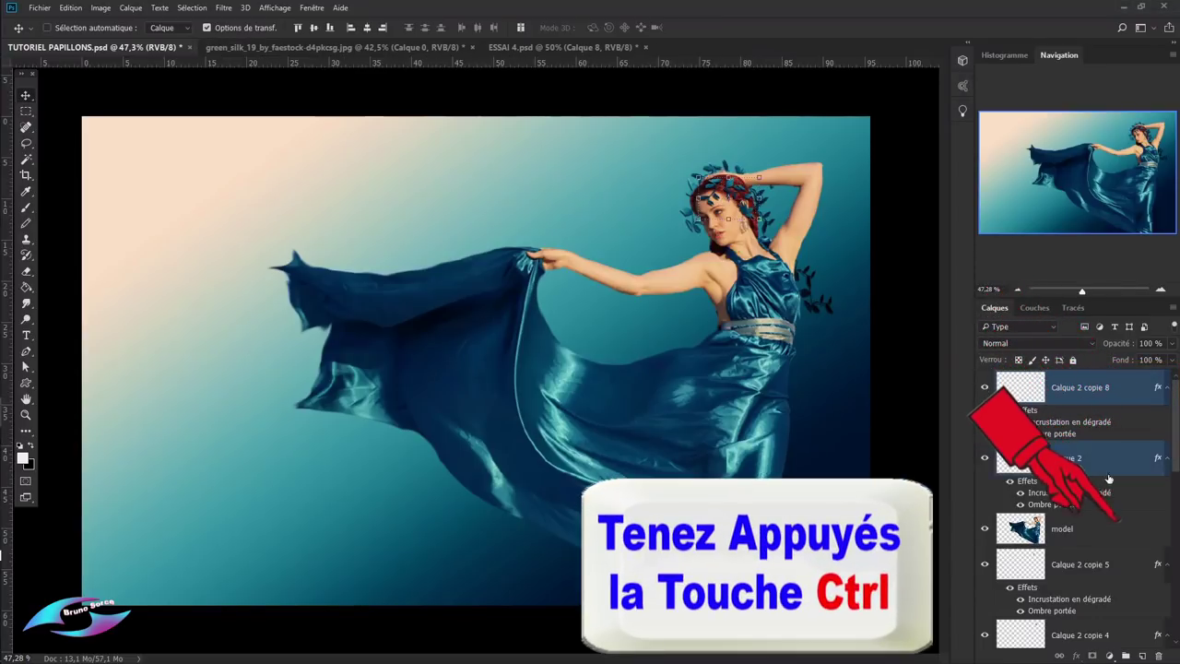
left_click(1116, 528, "ctrl")
left_click(1126, 563, "ctrl")
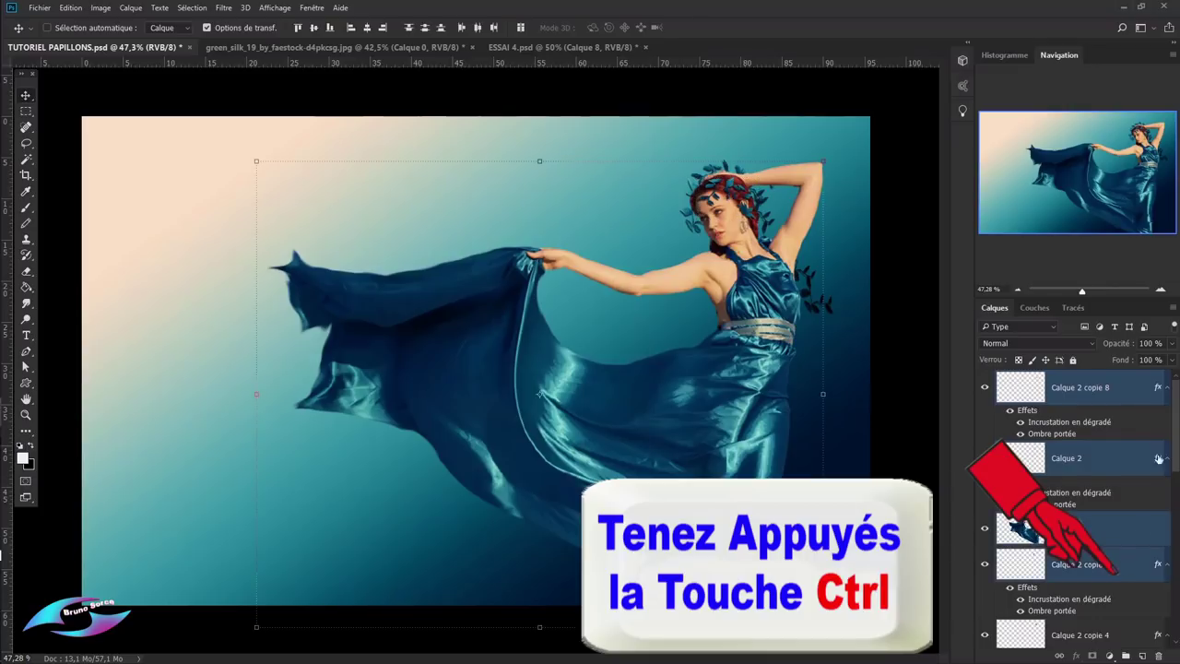
scroll(1177, 425, "down", 2)
scroll(1153, 434, "down", 2)
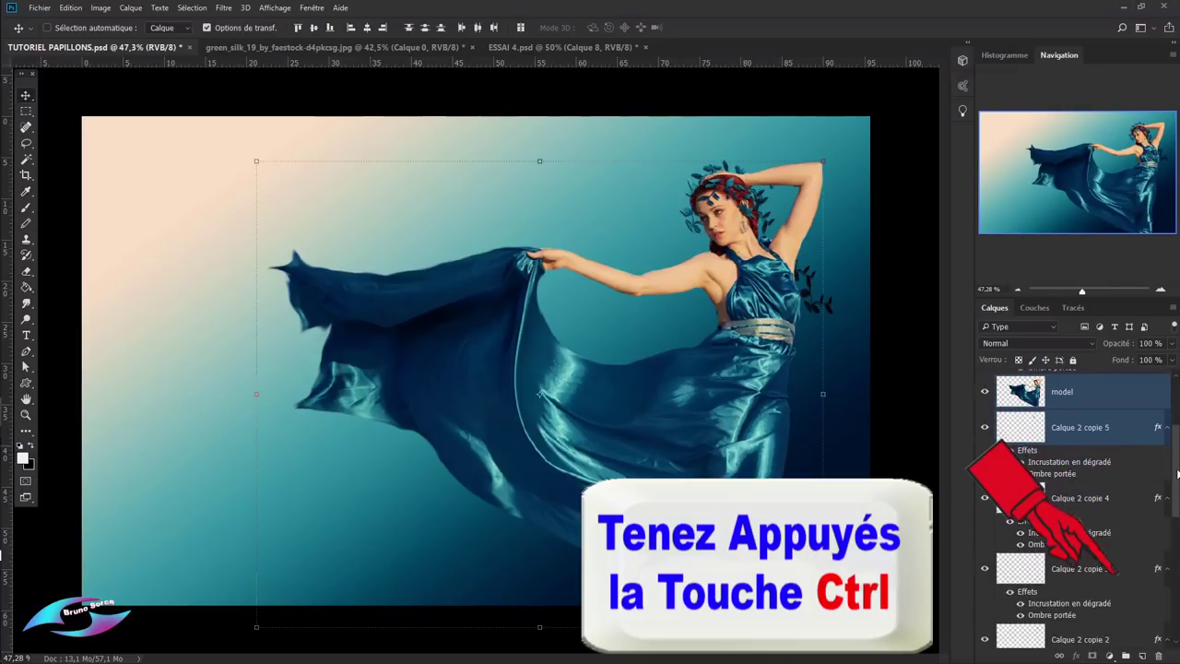
scroll(1134, 444, "down", 2)
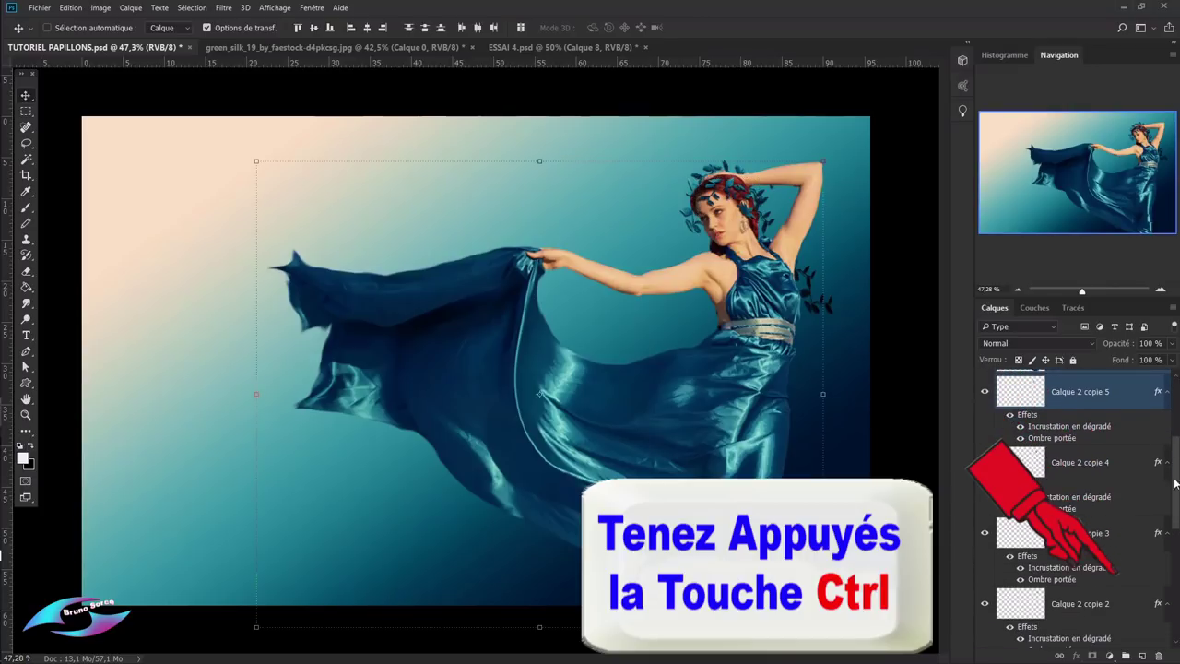
left_click(1122, 467, "ctrl")
left_click(1130, 545, "ctrl")
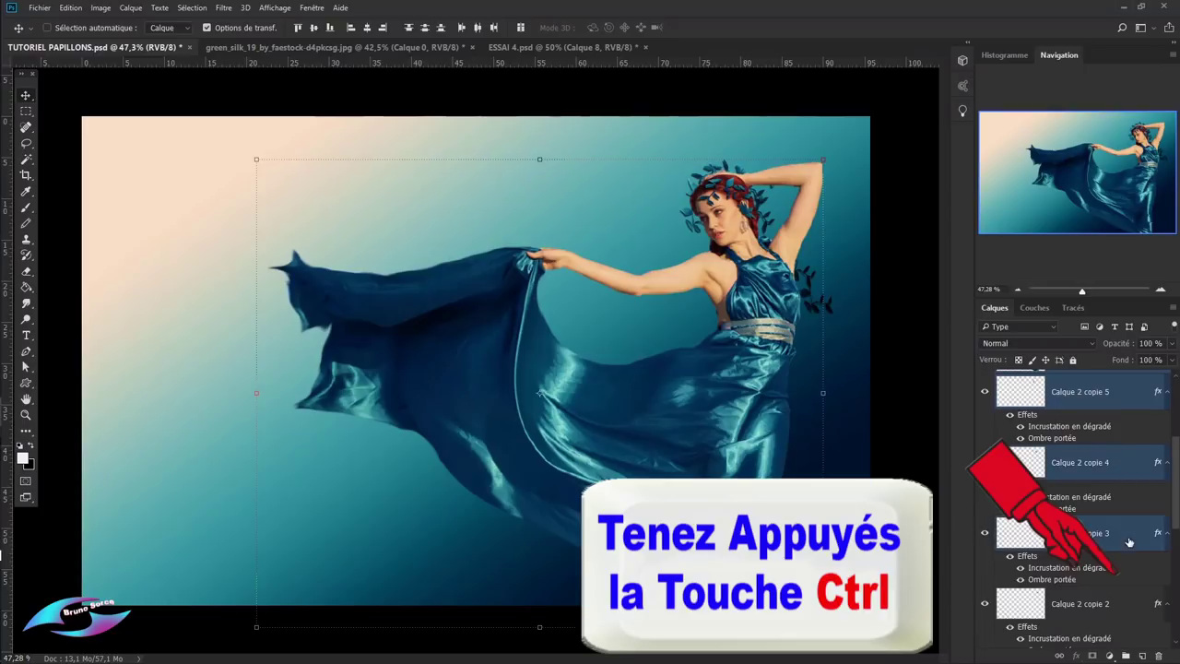
left_click(1135, 598, "ctrl")
scroll(1133, 553, "down", 1)
scroll(1130, 516, "down", 2)
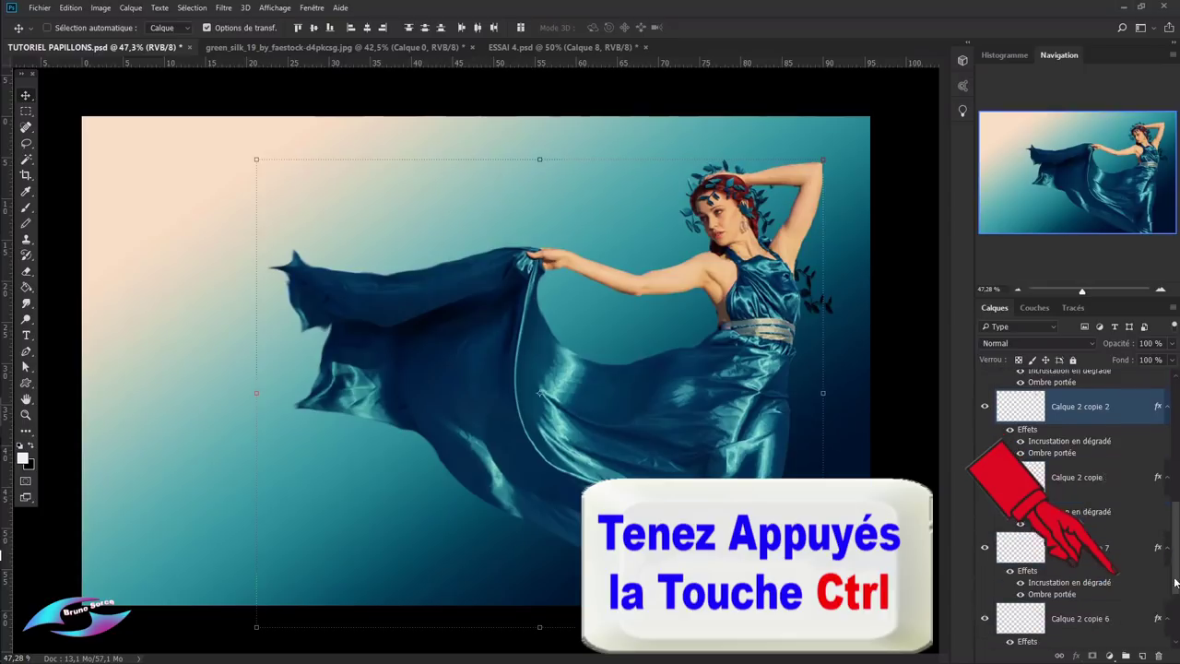
scroll(1129, 503, "down", 1)
left_click(1123, 449, "ctrl")
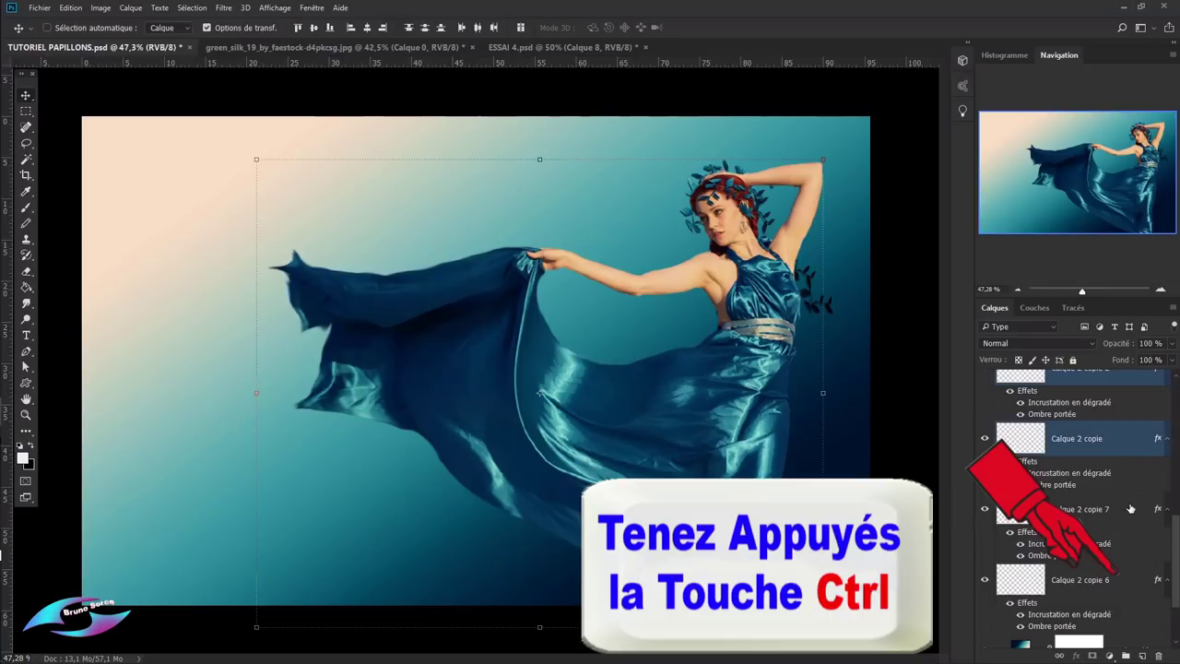
left_click(1131, 509, "ctrl")
left_click(1125, 581, "ctrl")
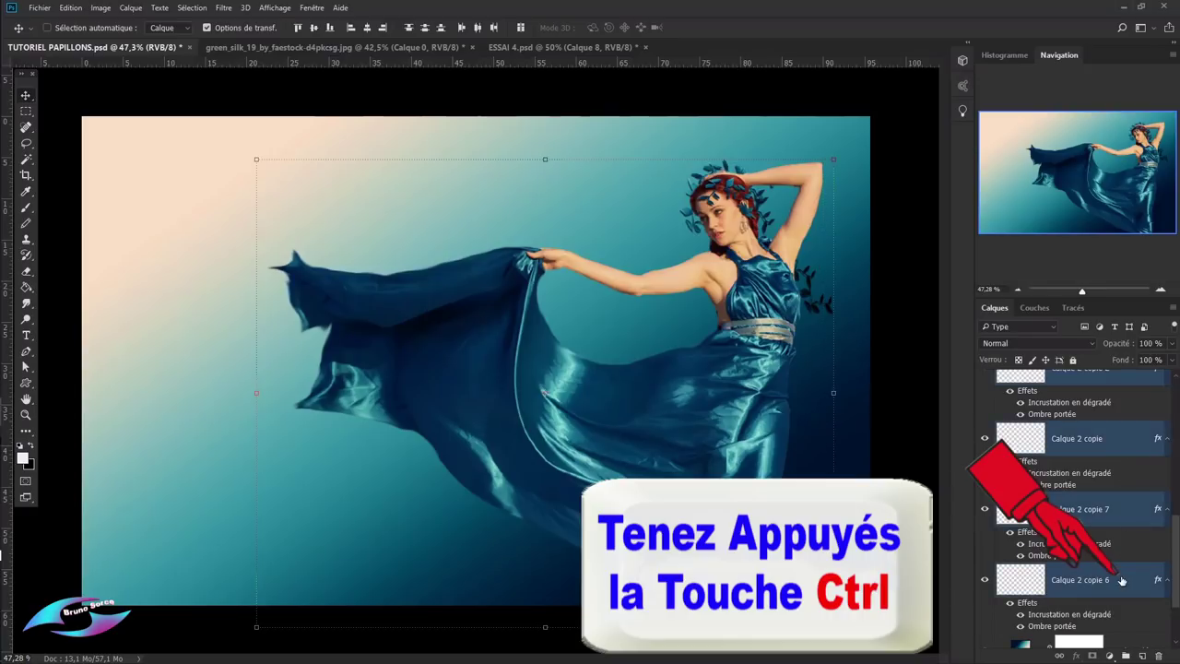
scroll(1177, 591, "down", 2)
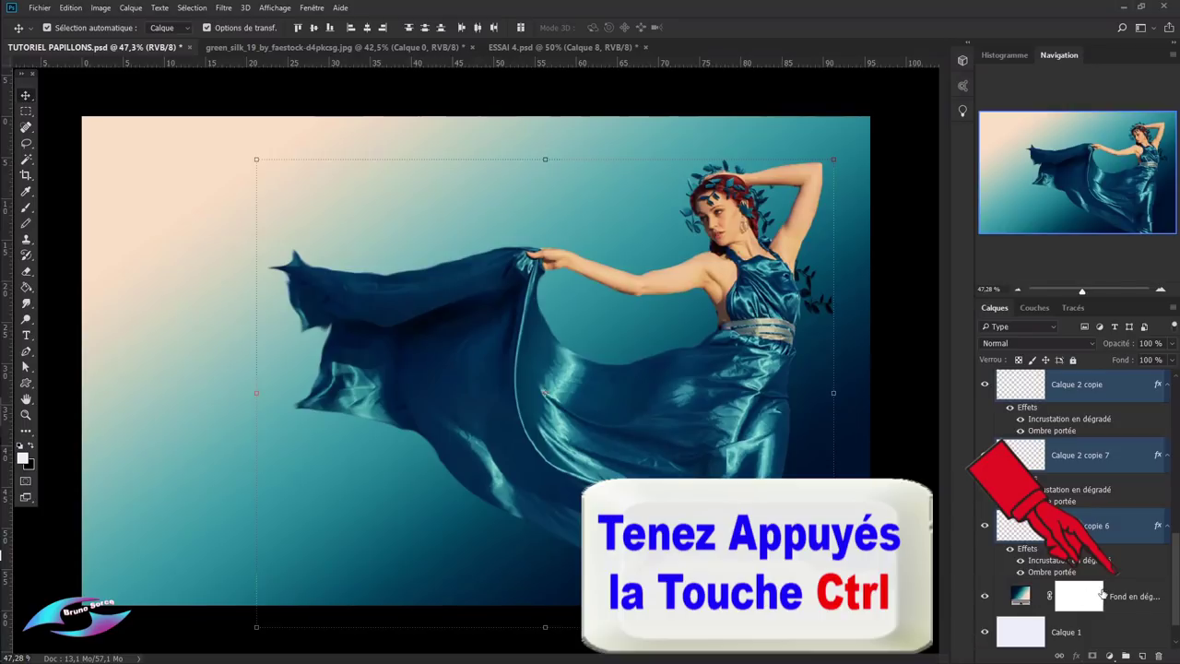
- Merge the selected layers into one and rename it LAURIERS
right_click(1100, 525)
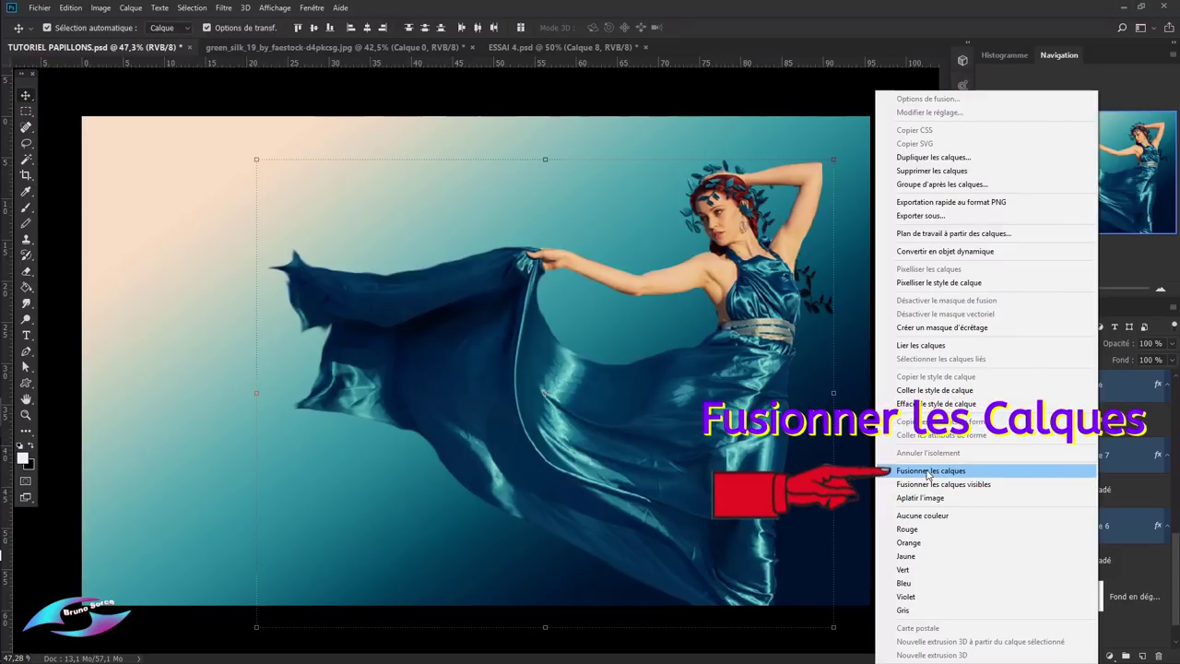
left_click(929, 473)
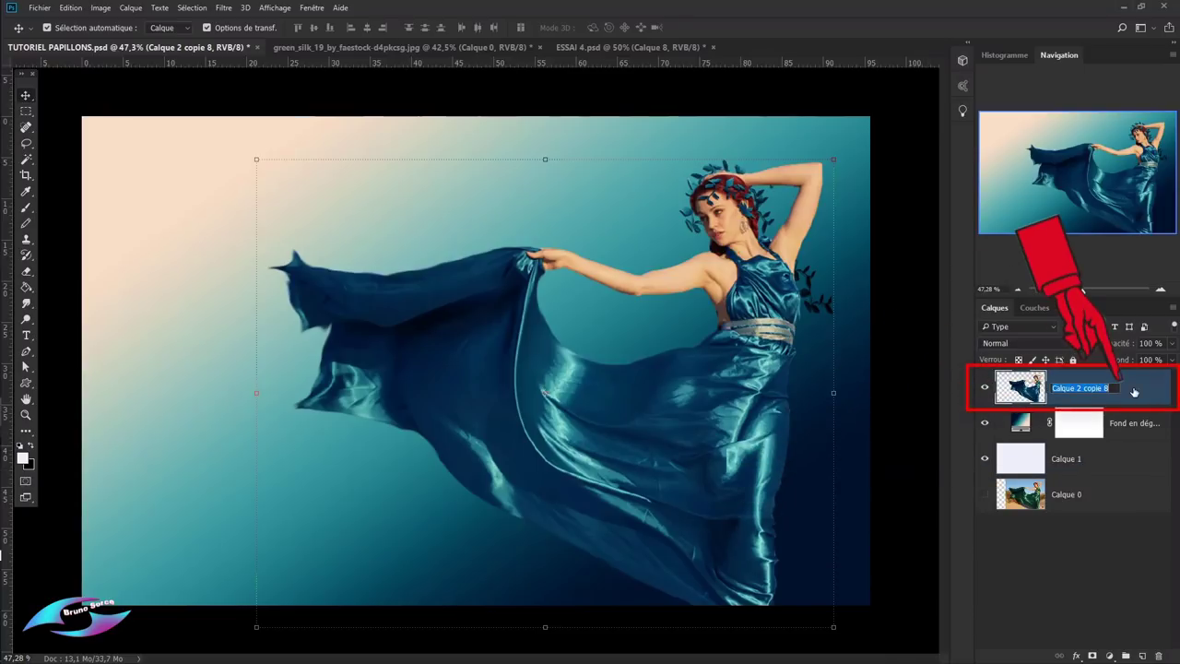
double_click(1066, 389)
type("URIERS")
key("Return")
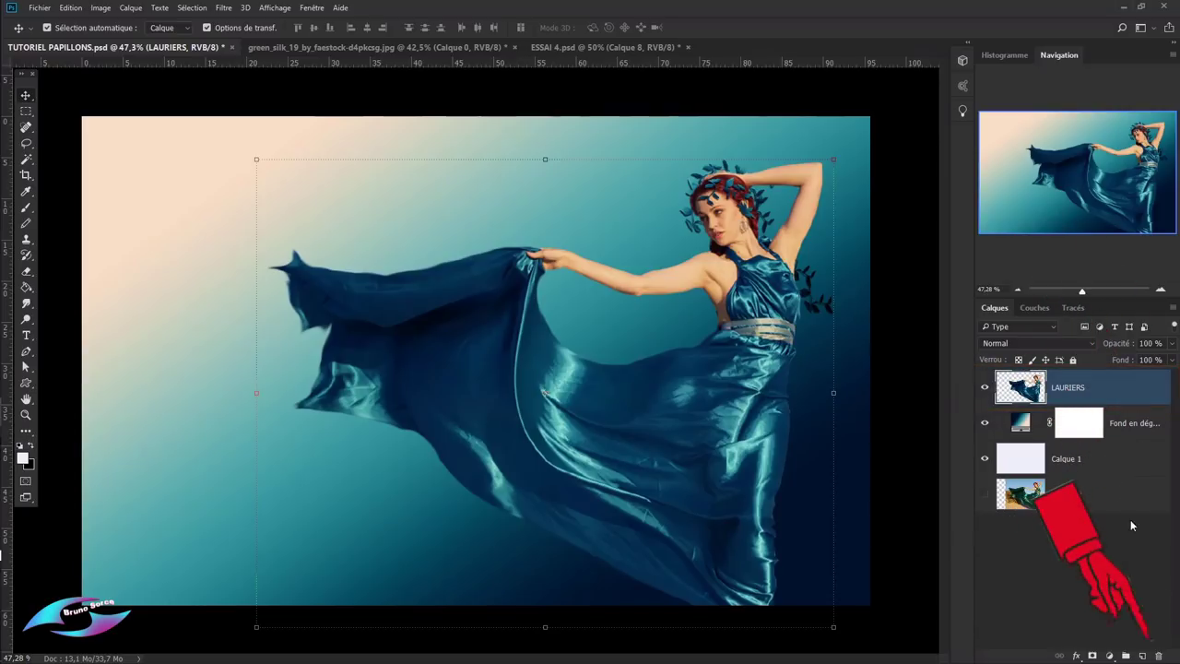
- Add a new empty layer and load the 864 butterfly brush
left_click(1143, 656)
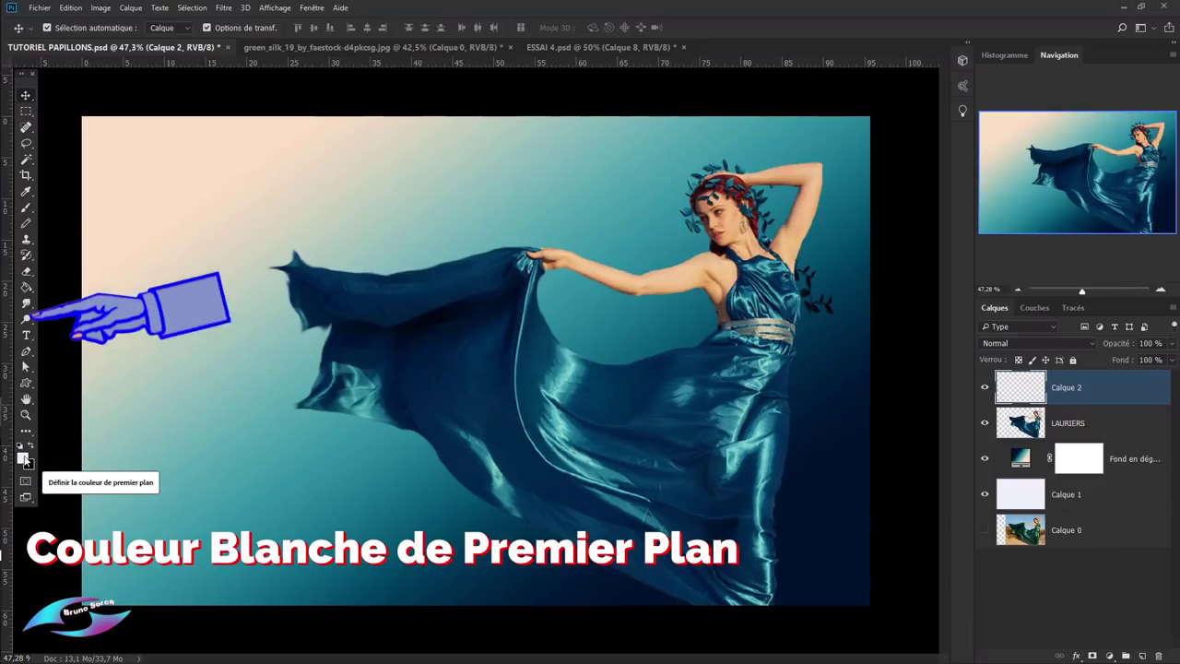
left_click(26, 209)
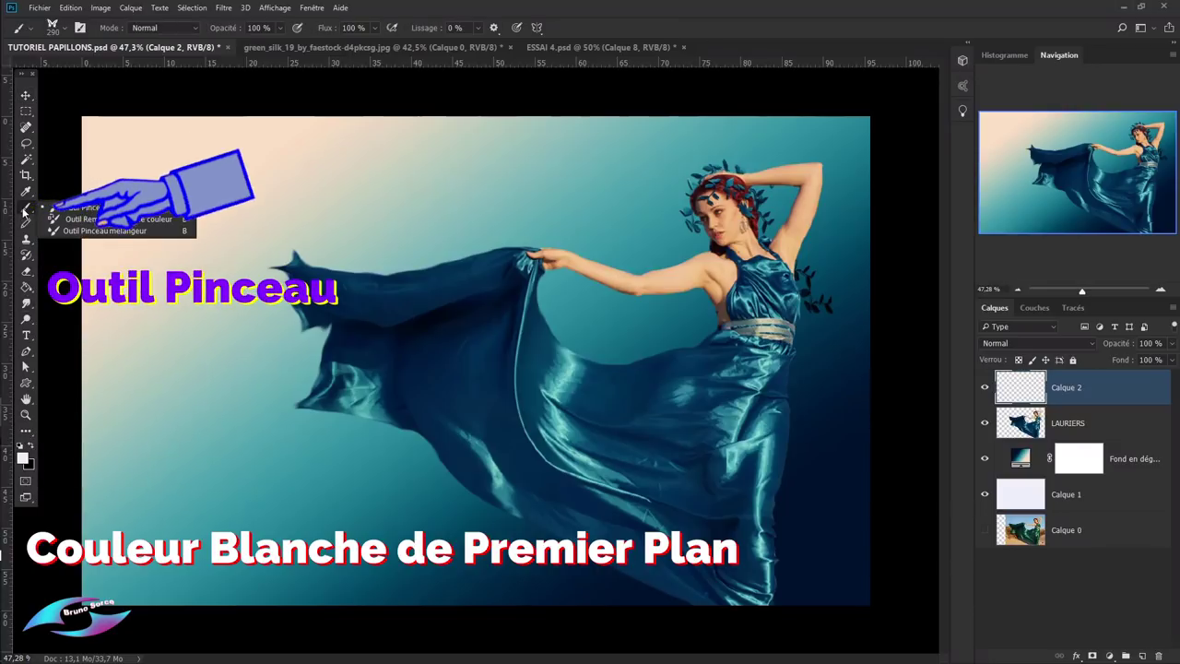
left_click(96, 212)
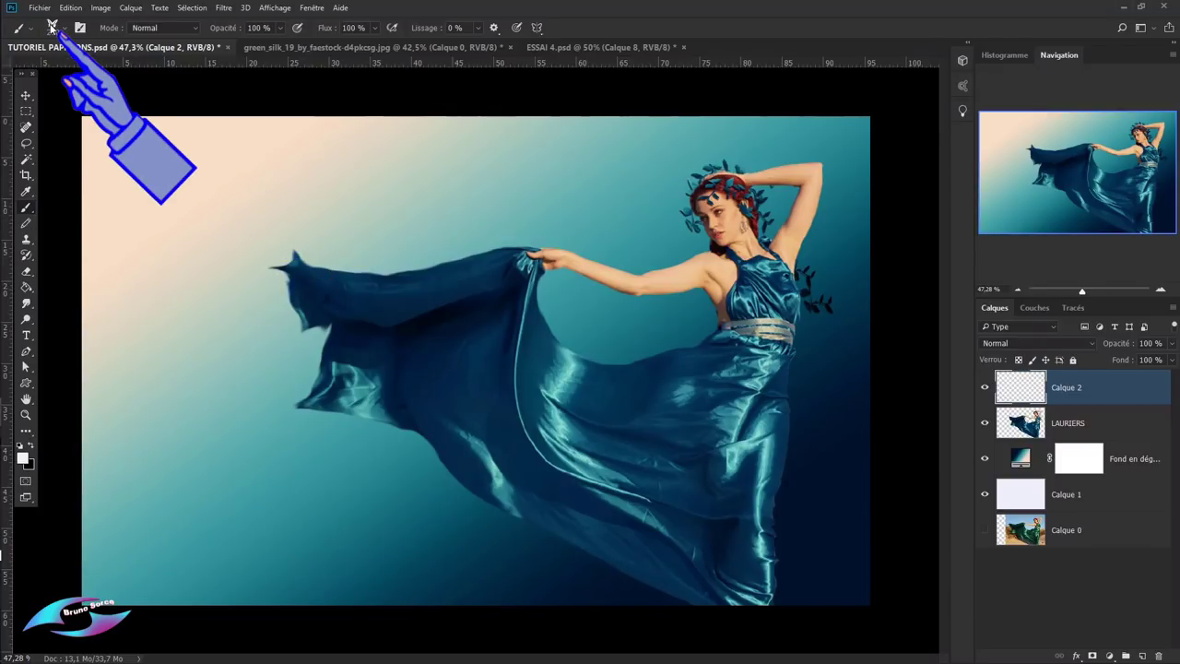
left_click(64, 29)
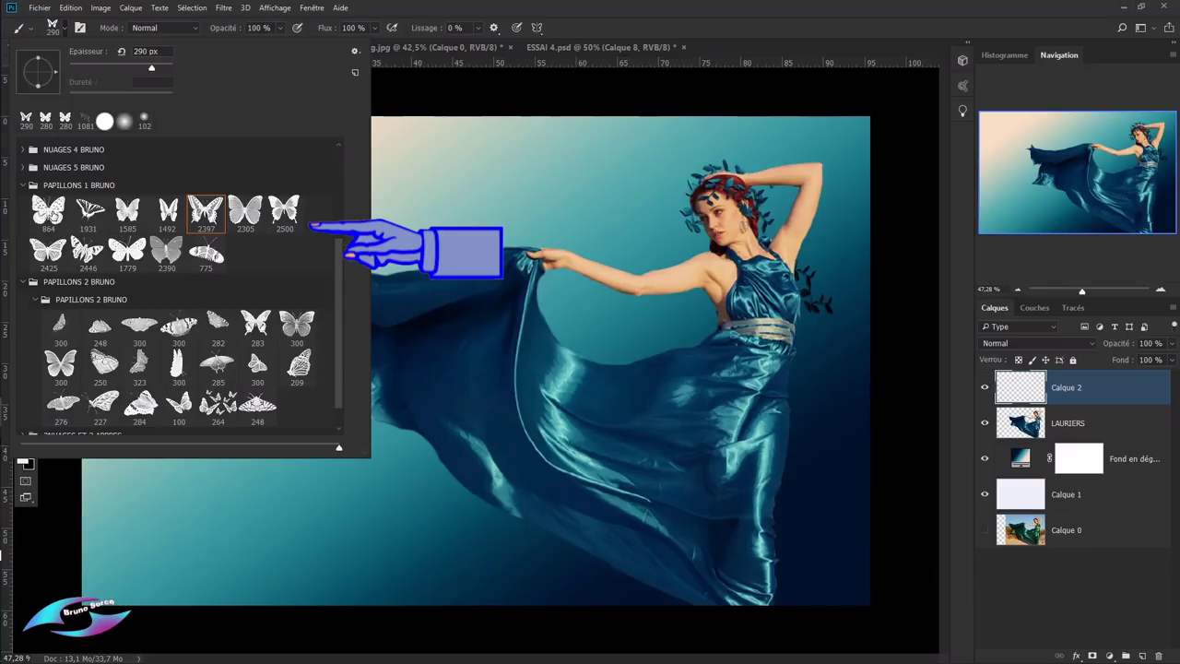
left_click(48, 210)
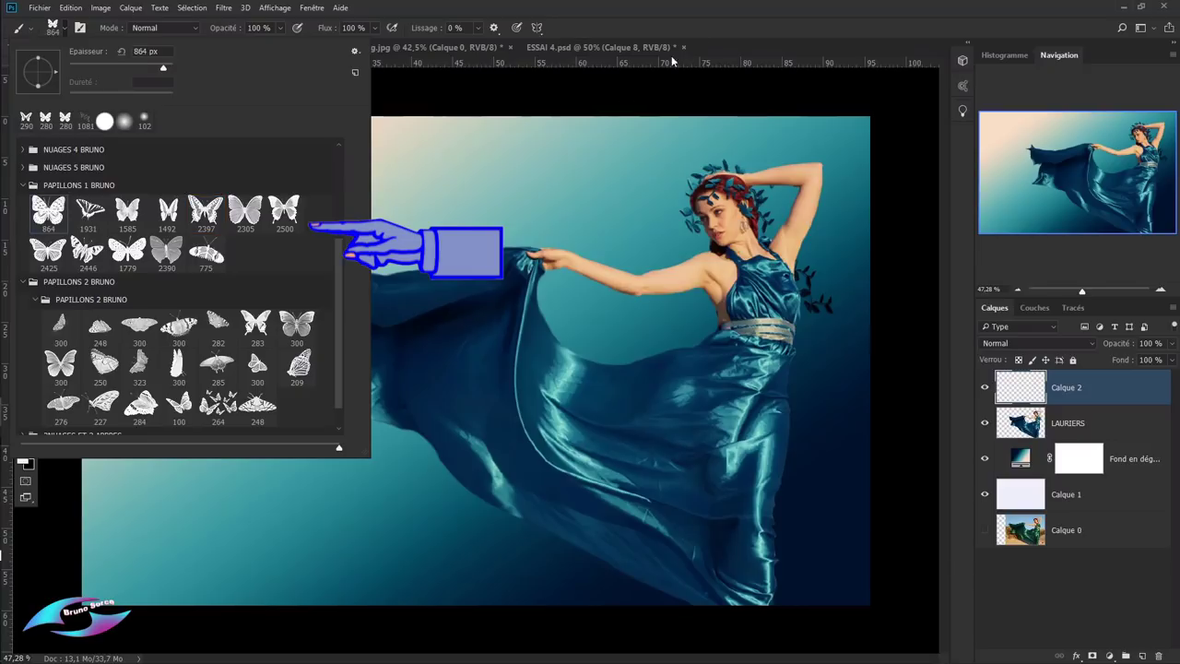
left_click(694, 28)
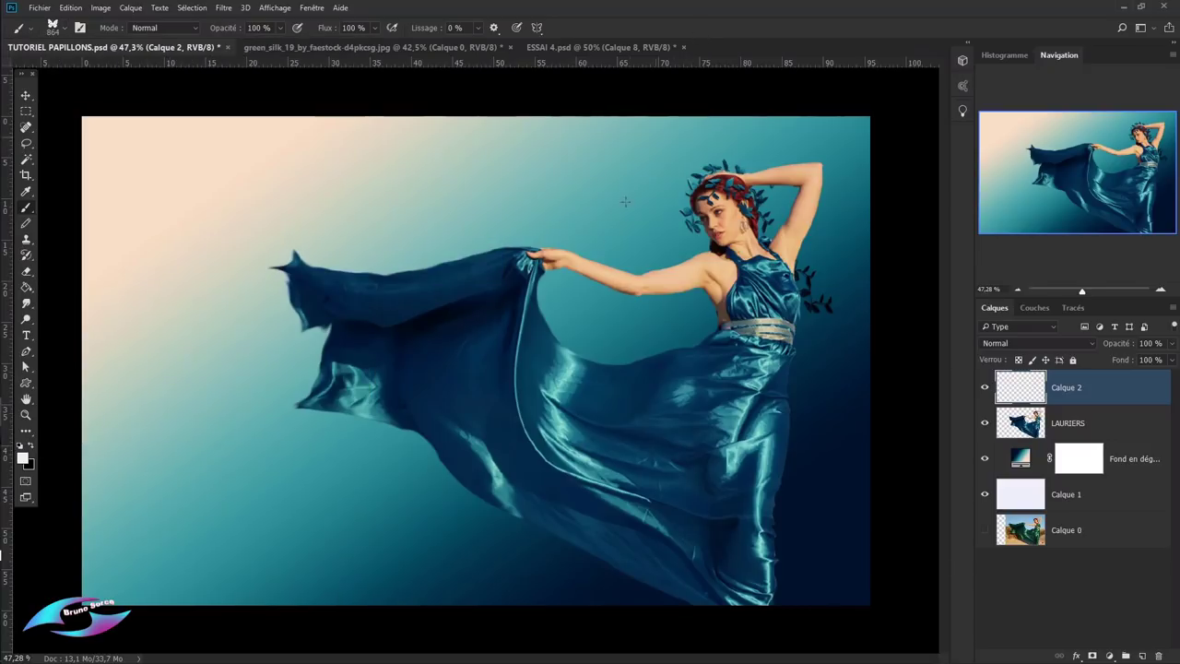
key("Caps_Lock")
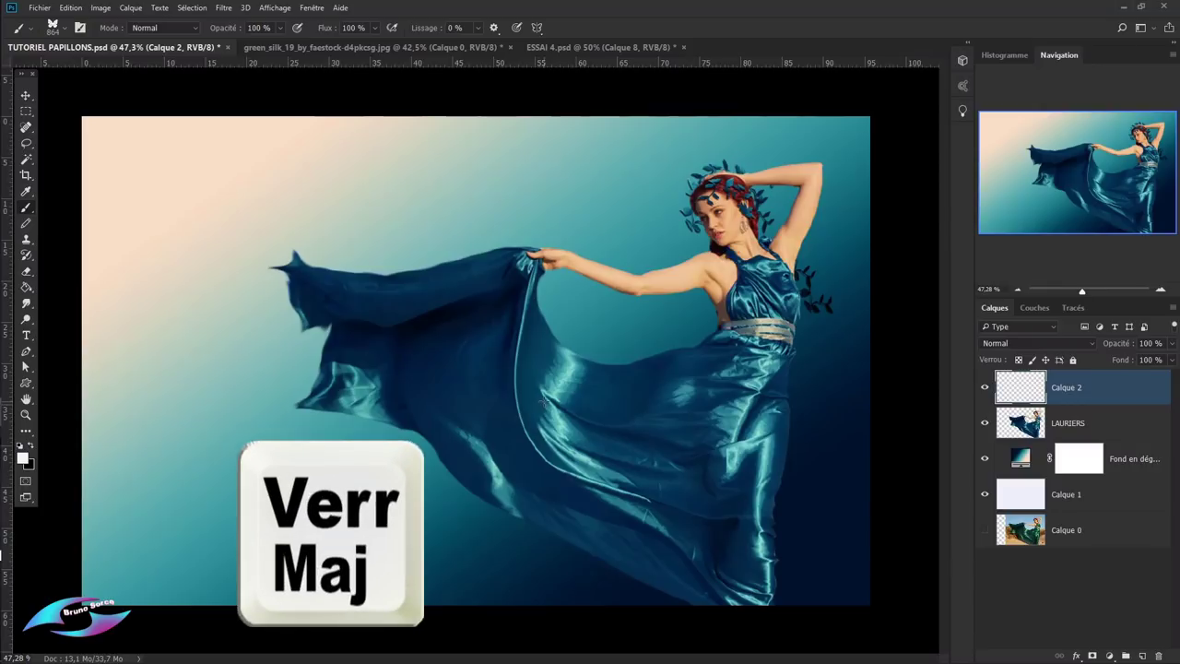
key("Caps_Lock")
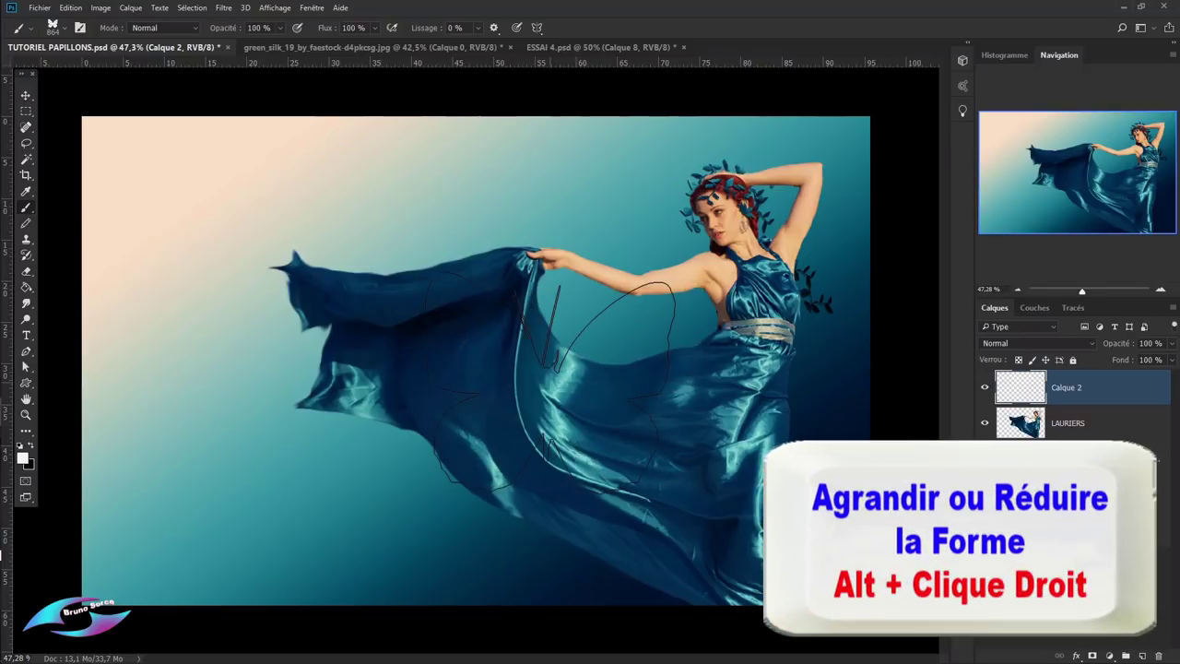
- Shrink the brush, stamp a white butterfly on the gown, and nudge it into place
left_click_drag(548, 387, 484, 398)
left_click_drag(552, 416, 604, 422)
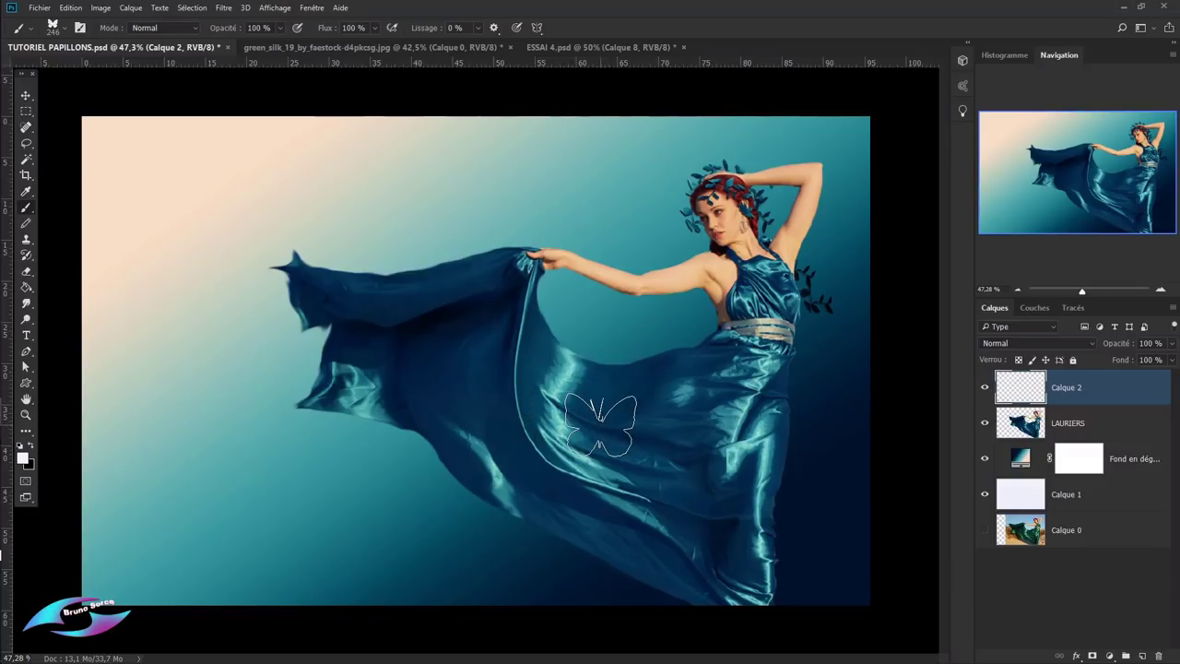
left_click(601, 425)
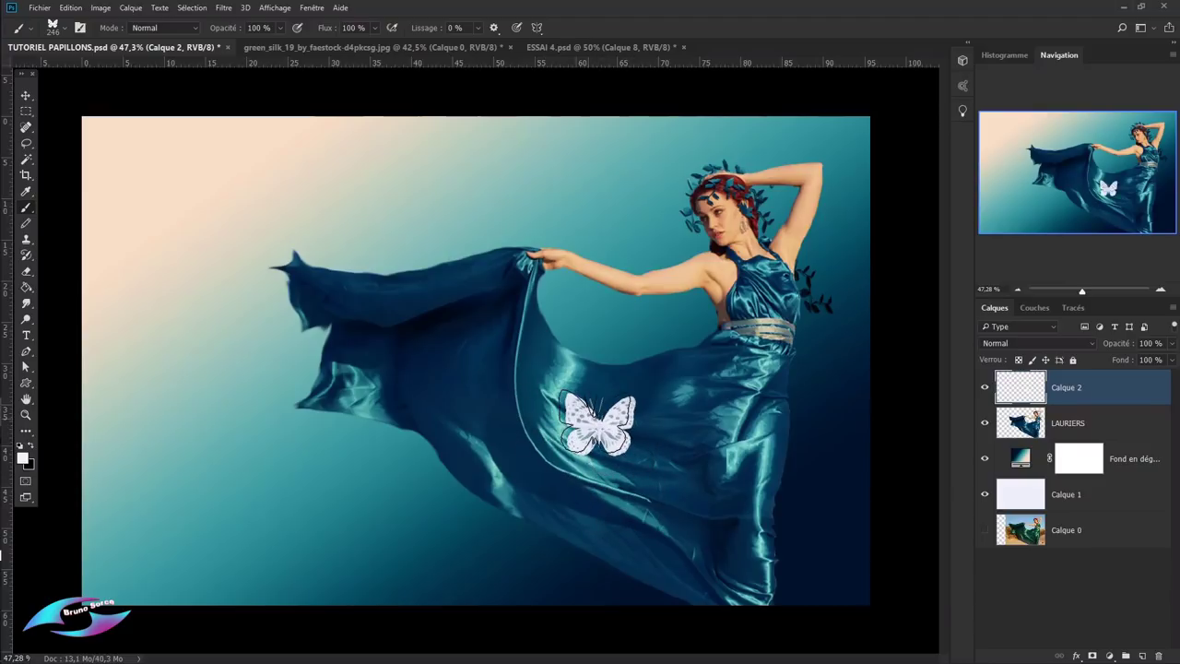
key("v")
mouse_move(632, 433)
left_mouse_down()
mouse_move(532, 391)
mouse_move(657, 456)
left_mouse_up()
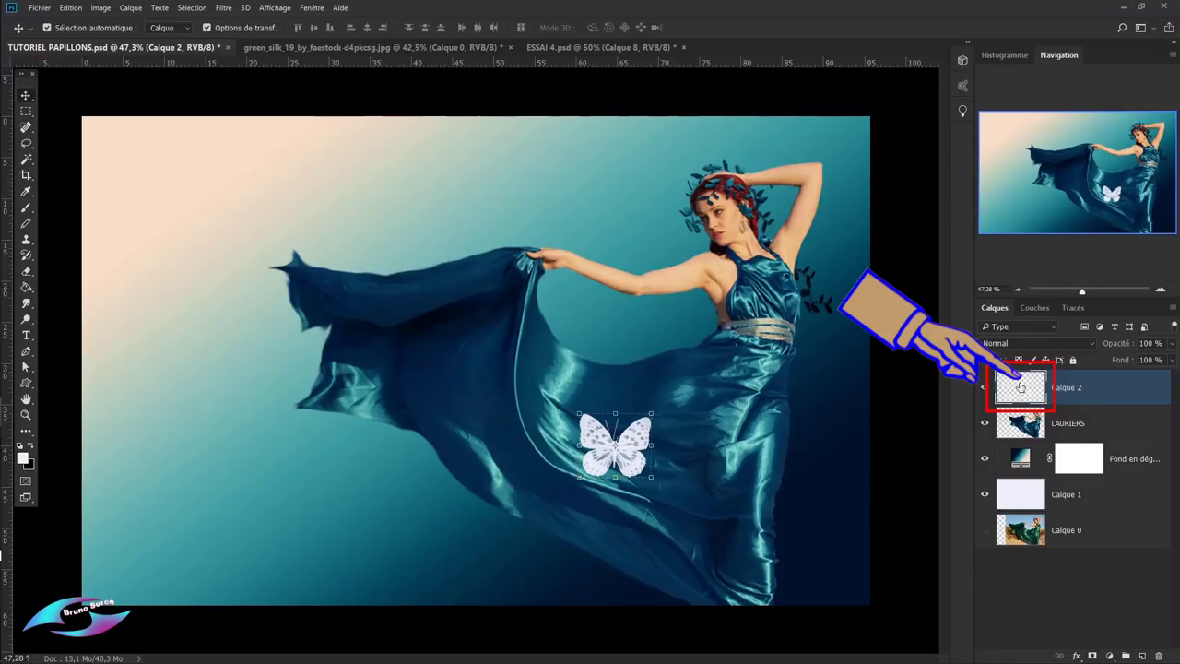
- Load the butterfly's pixels as a selection and copy that area of LAURIERS to Calque 3
right_click(1021, 386)
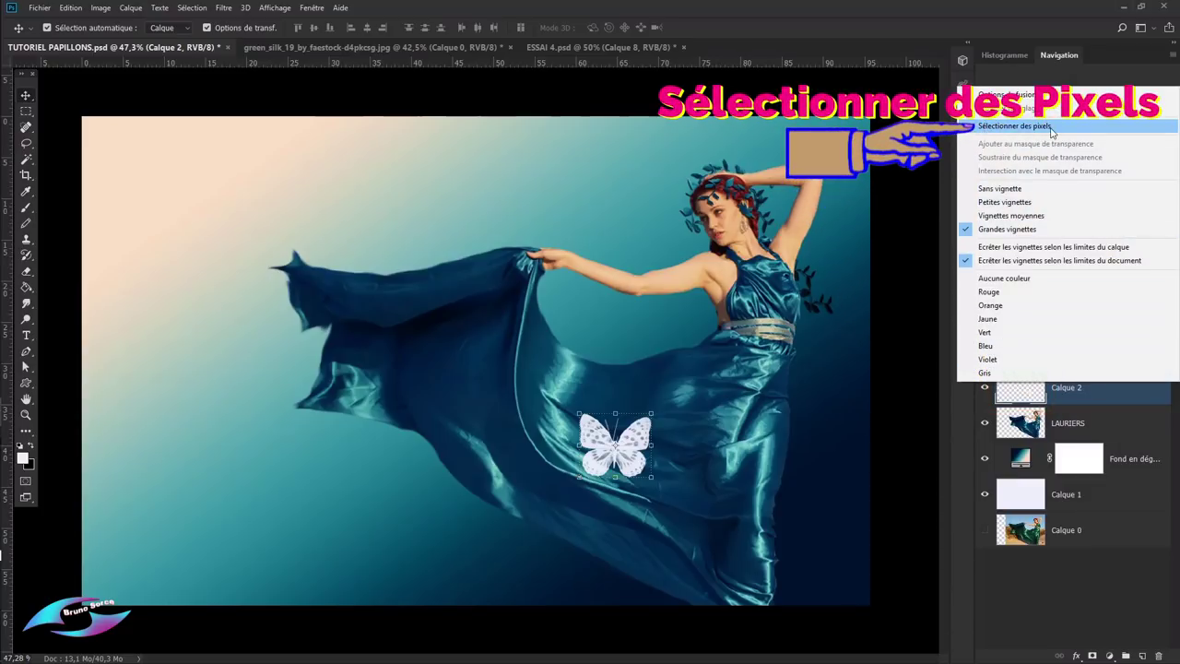
left_click(993, 128)
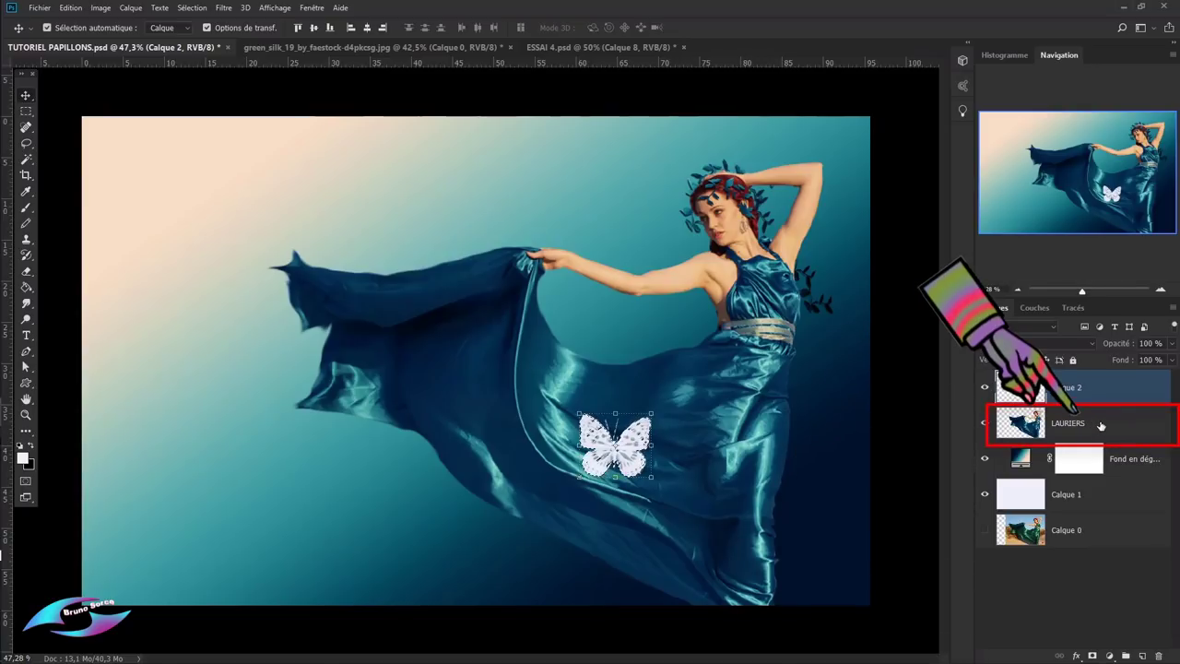
left_click(1097, 426)
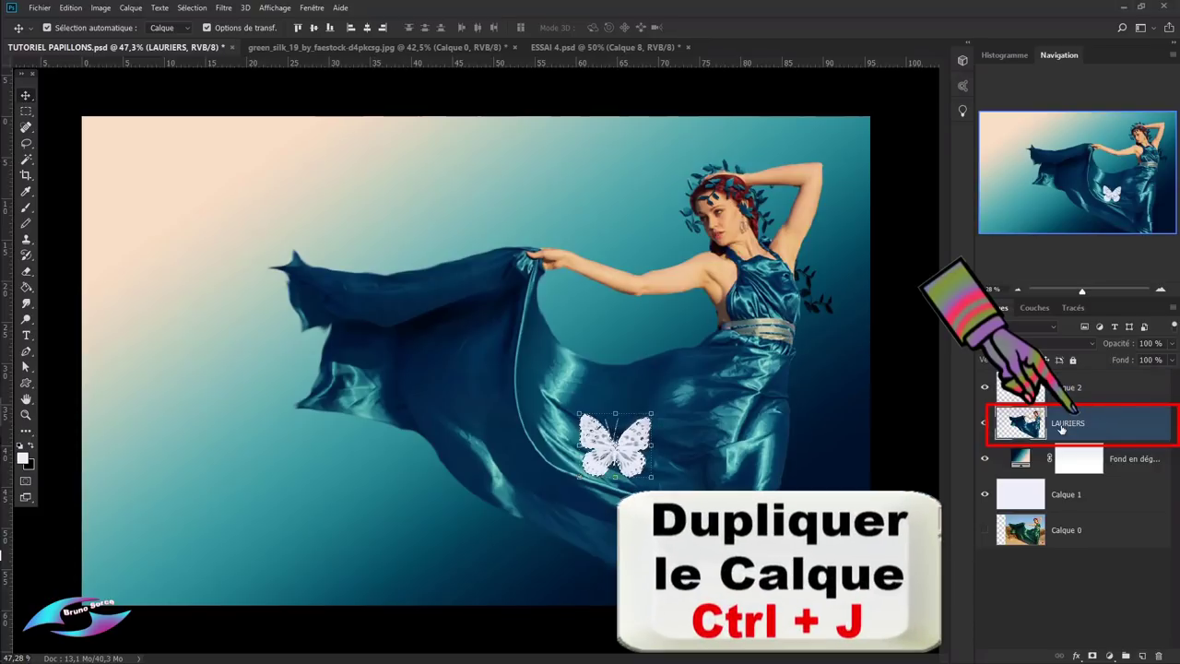
key("ctrl+j")
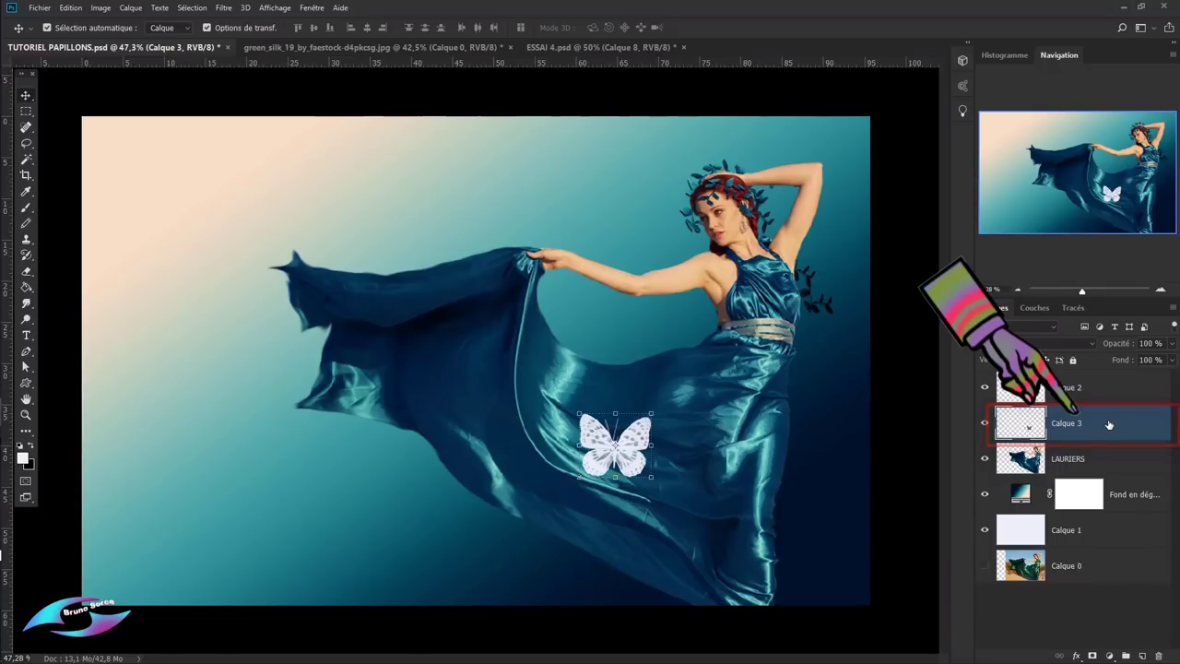
- Move Calque 3 above Calque 2 and merge the two layers
left_click_drag(1027, 434, 1111, 385)
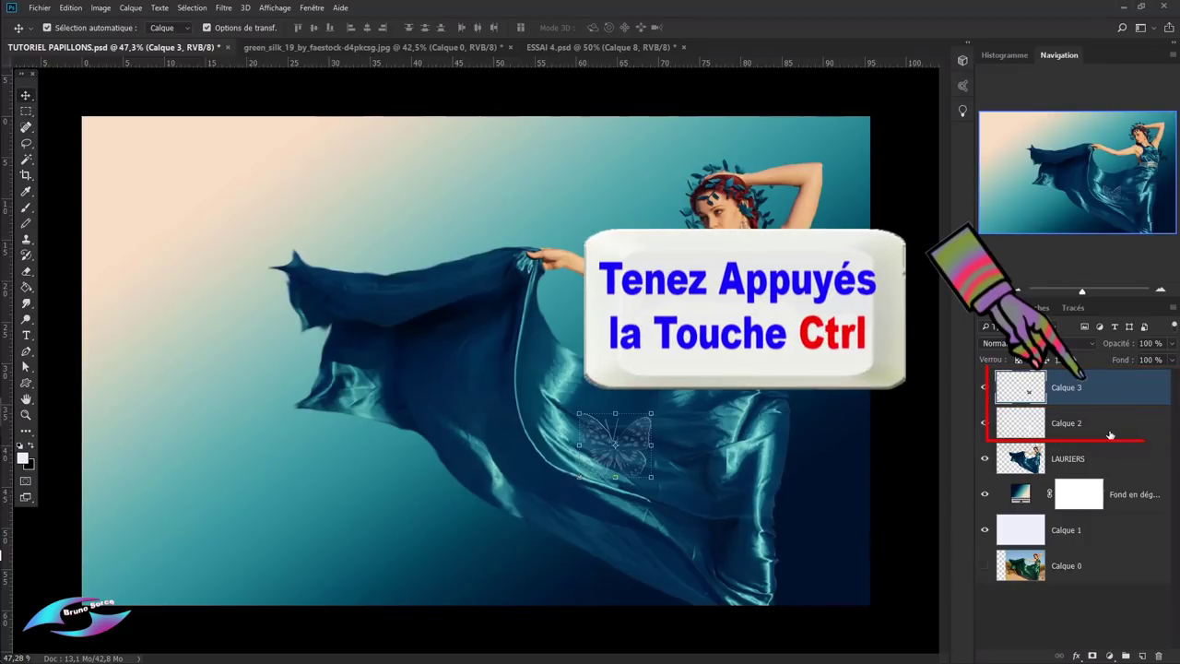
key("ctrl")
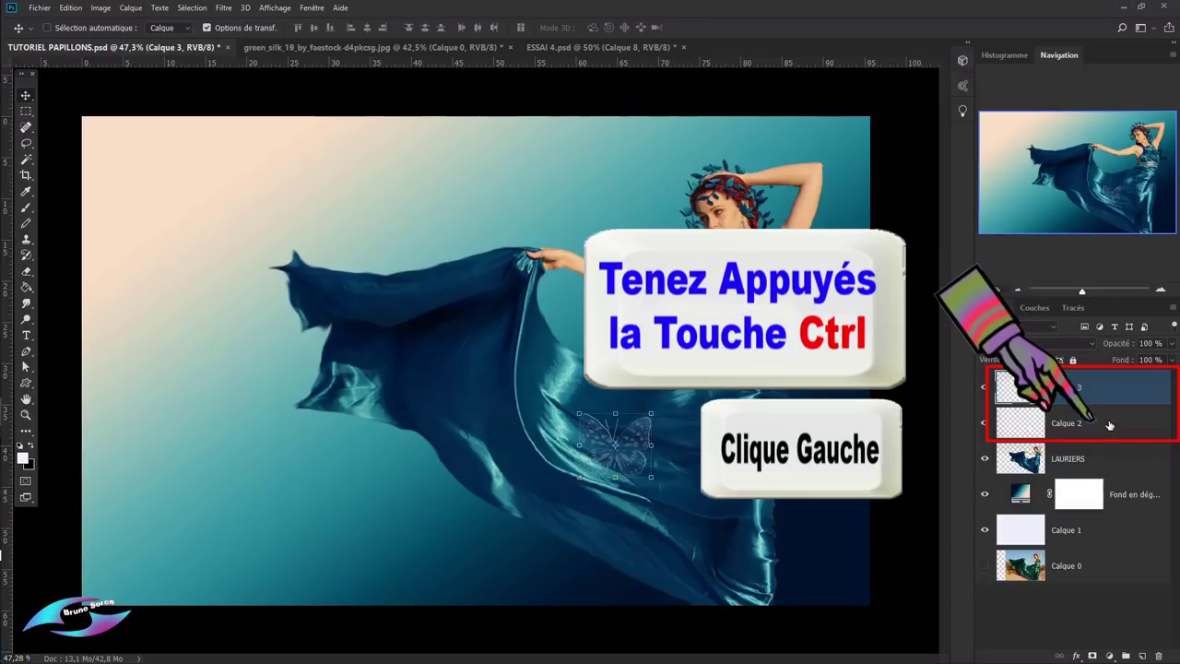
left_click(1110, 425, "ctrl")
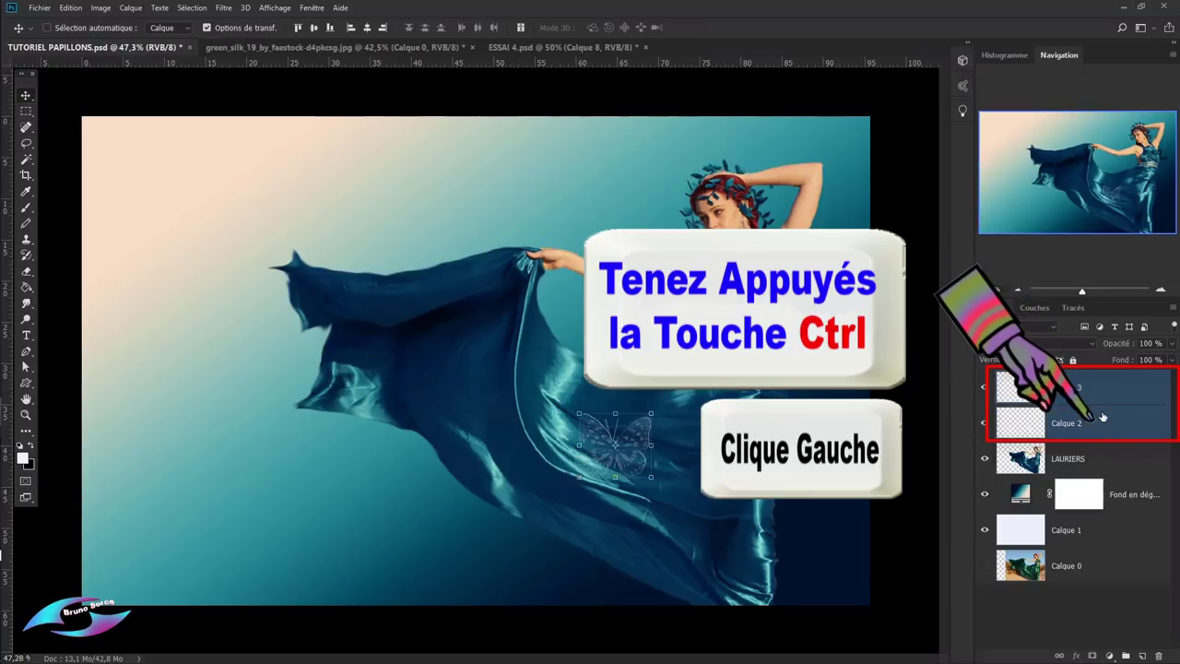
right_click(1103, 417)
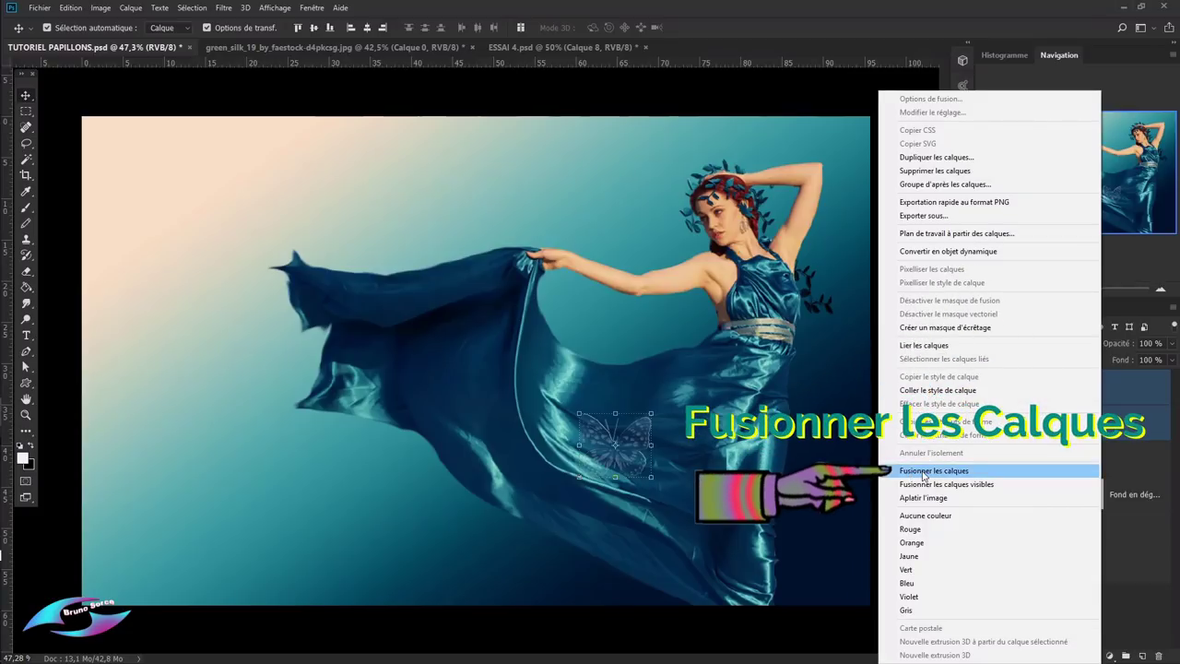
left_click(923, 472)
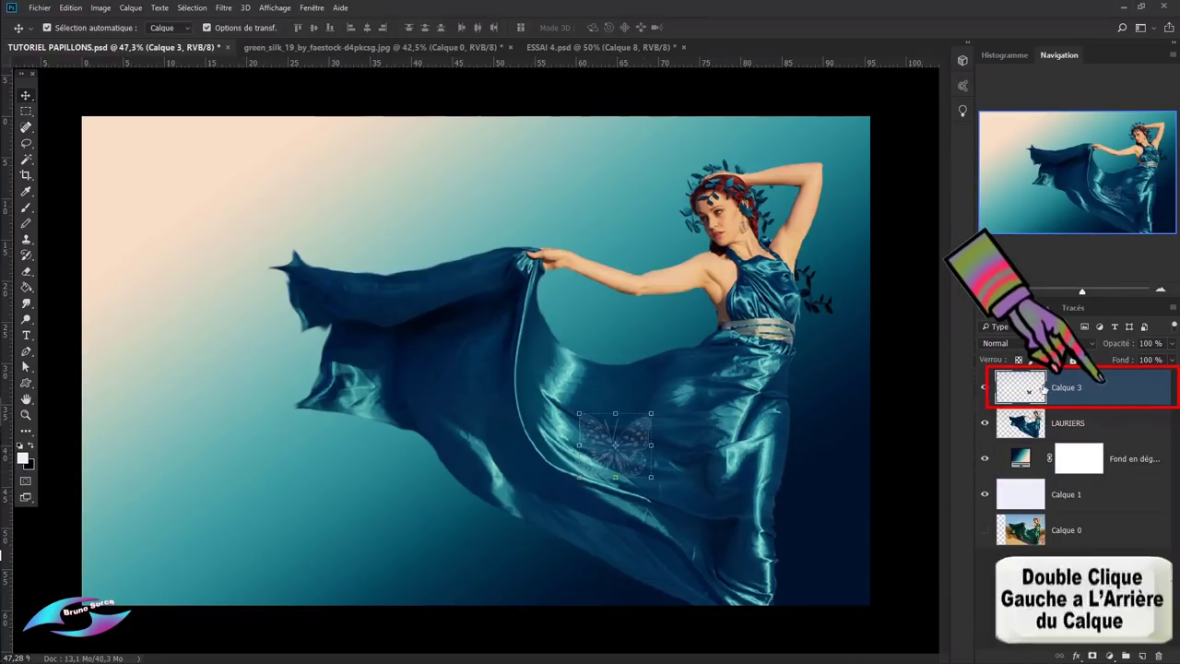
- Add Bevel and Emboss to Calque 3 with direction Up and Soften lowered to 3
double_click(1157, 387)
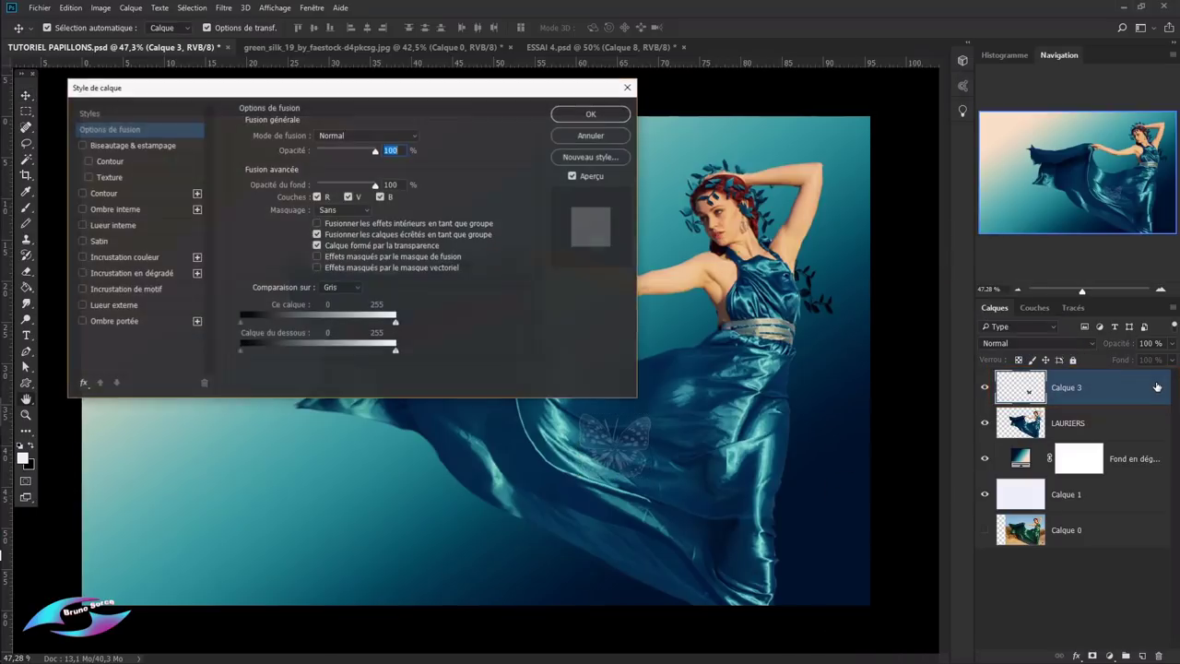
left_click(116, 145)
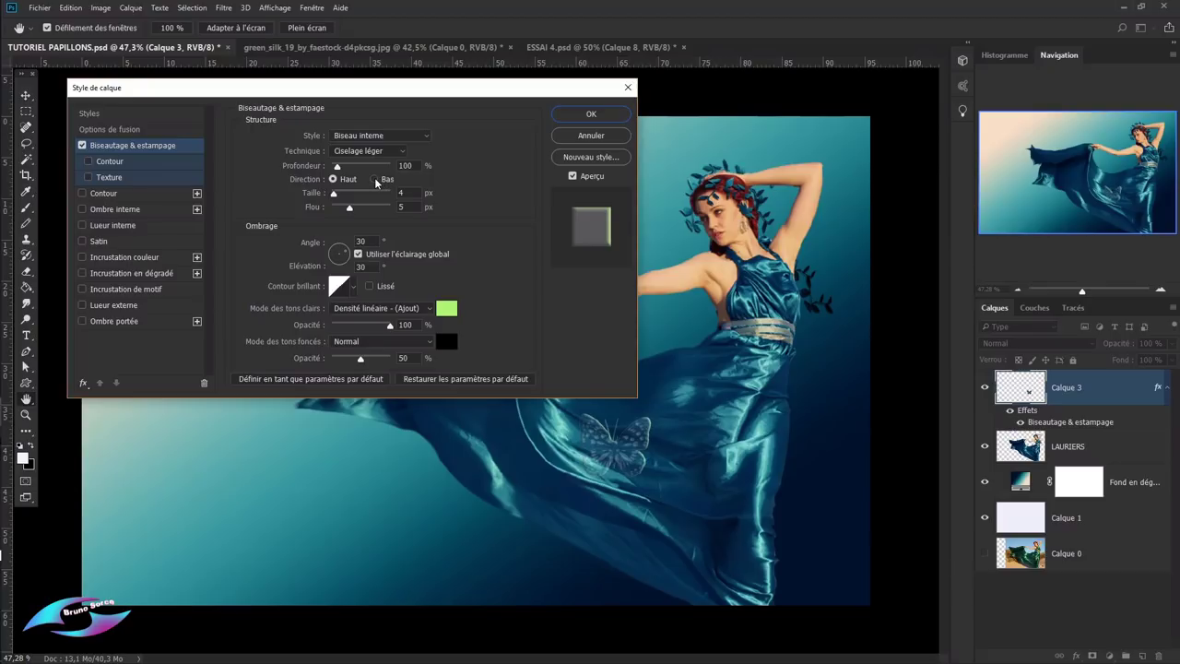
left_click(376, 180)
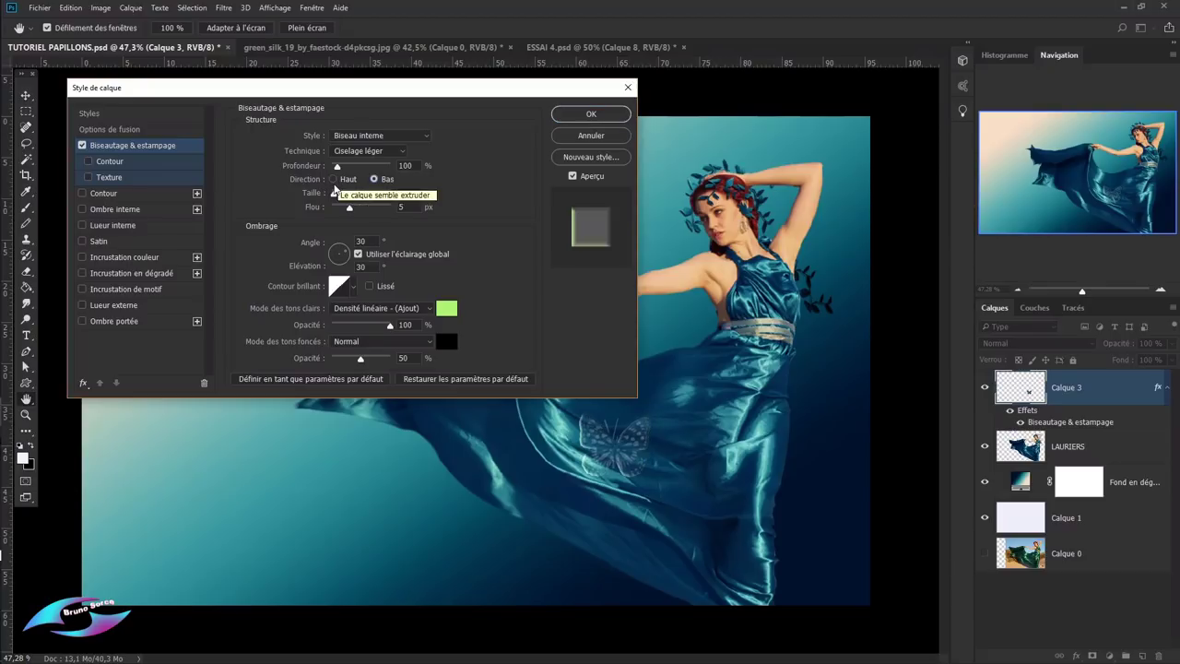
left_click(336, 180)
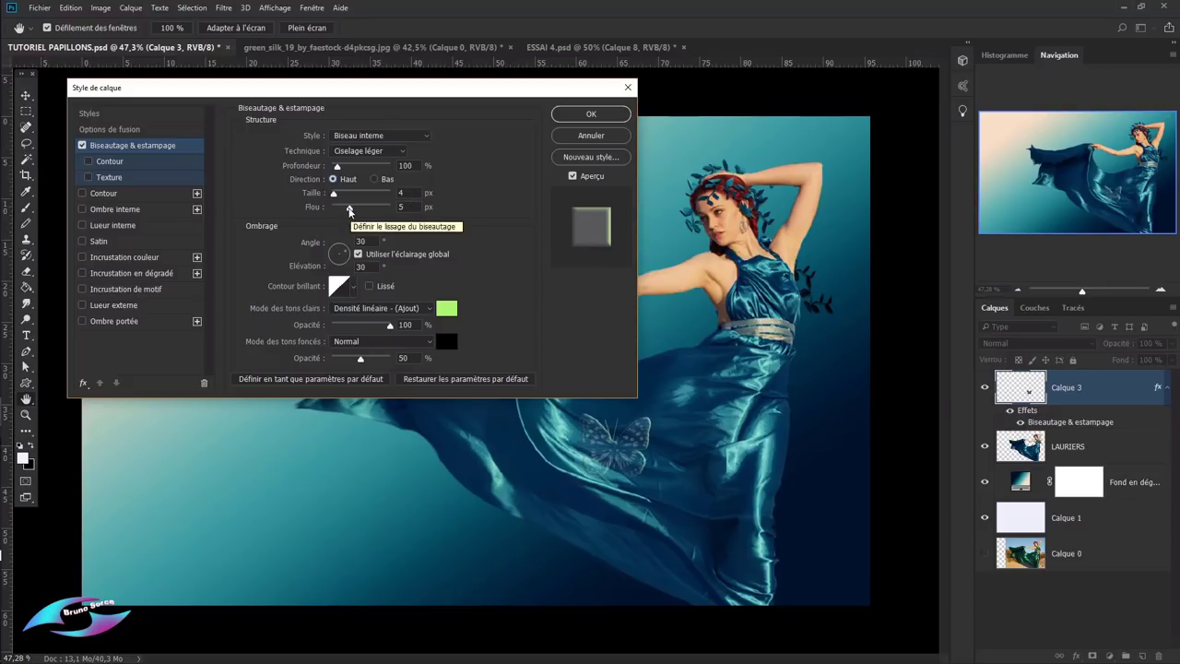
left_click(348, 211)
left_click_drag(348, 211, 343, 212)
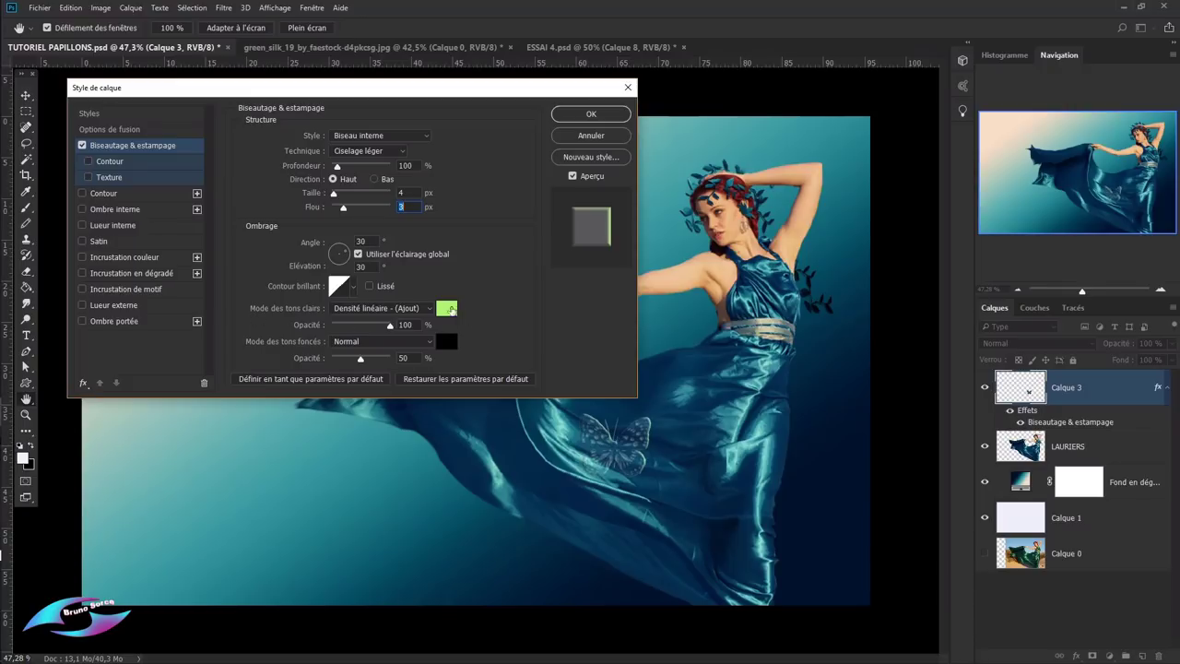
- Set the bevel highlight colour to near-white and apply the style
left_click(446, 309)
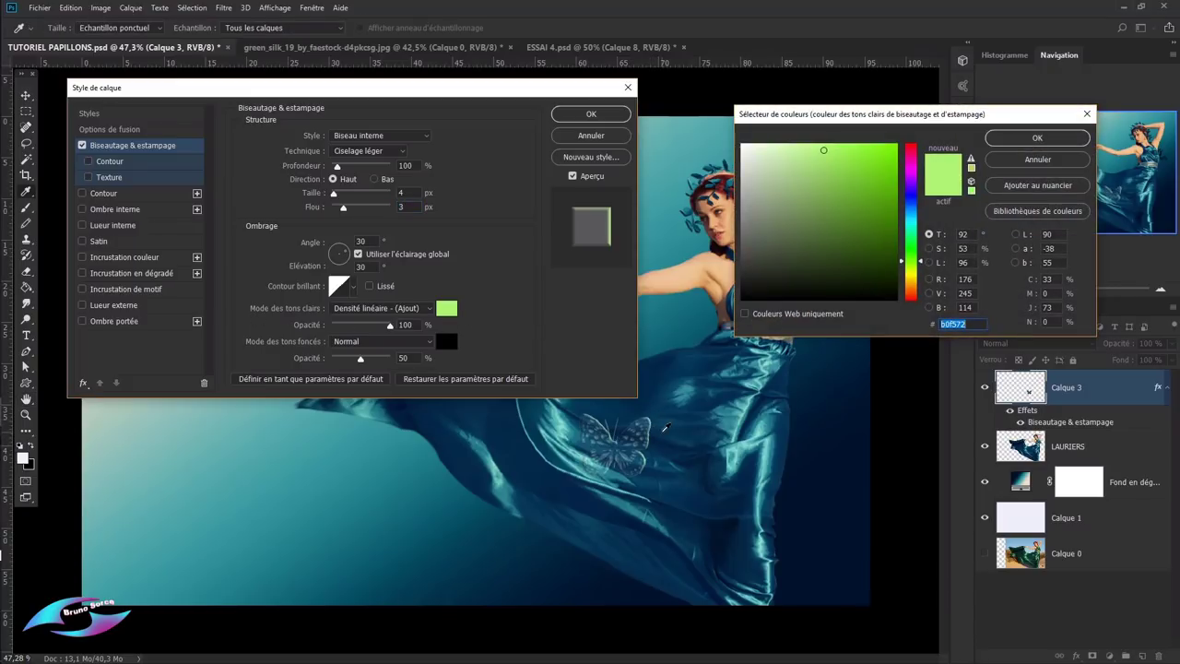
left_click(745, 145)
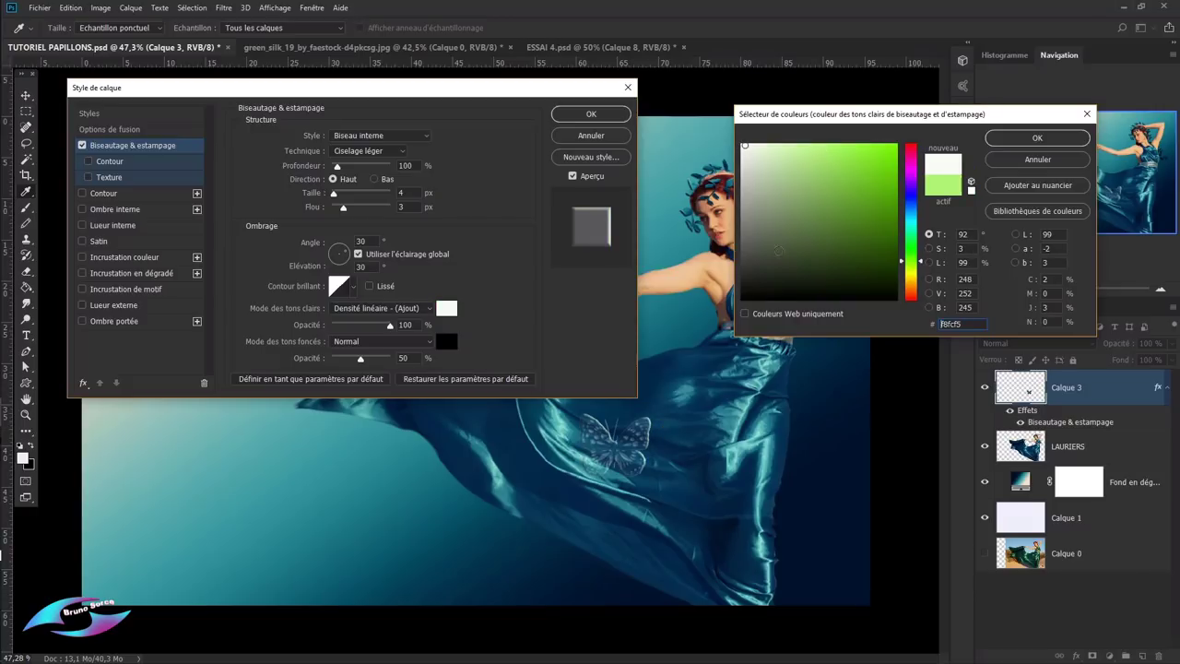
left_click(814, 295)
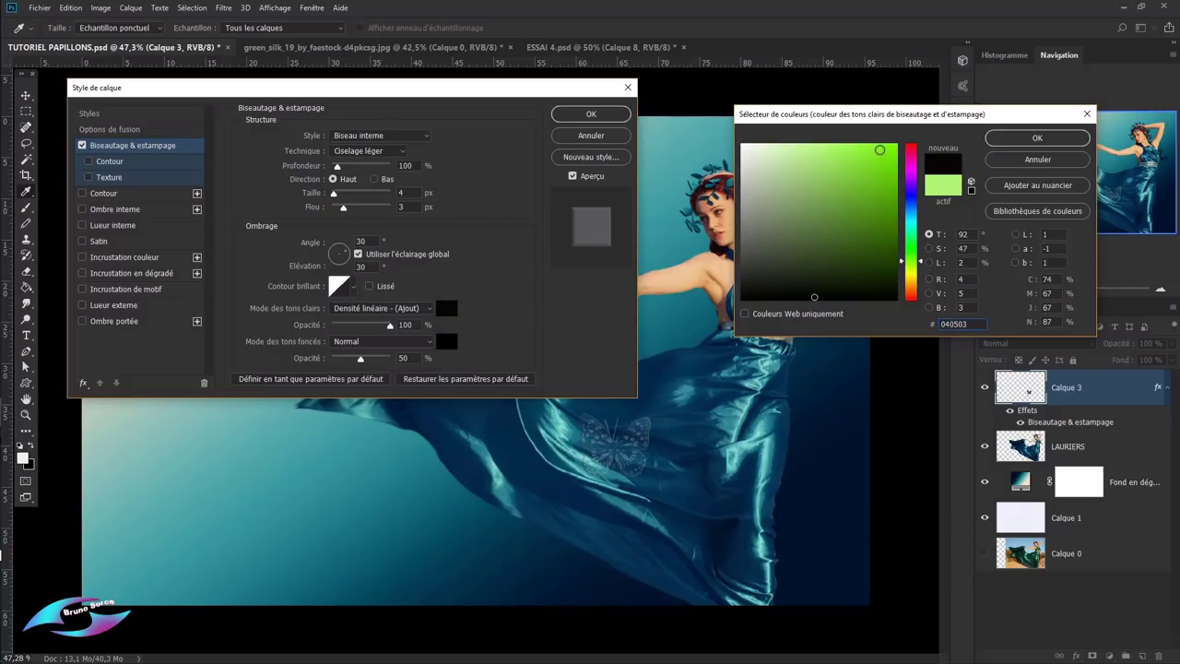
left_click(880, 149)
mouse_move(878, 148)
left_mouse_down()
mouse_move(825, 169)
mouse_move(748, 149)
left_mouse_up()
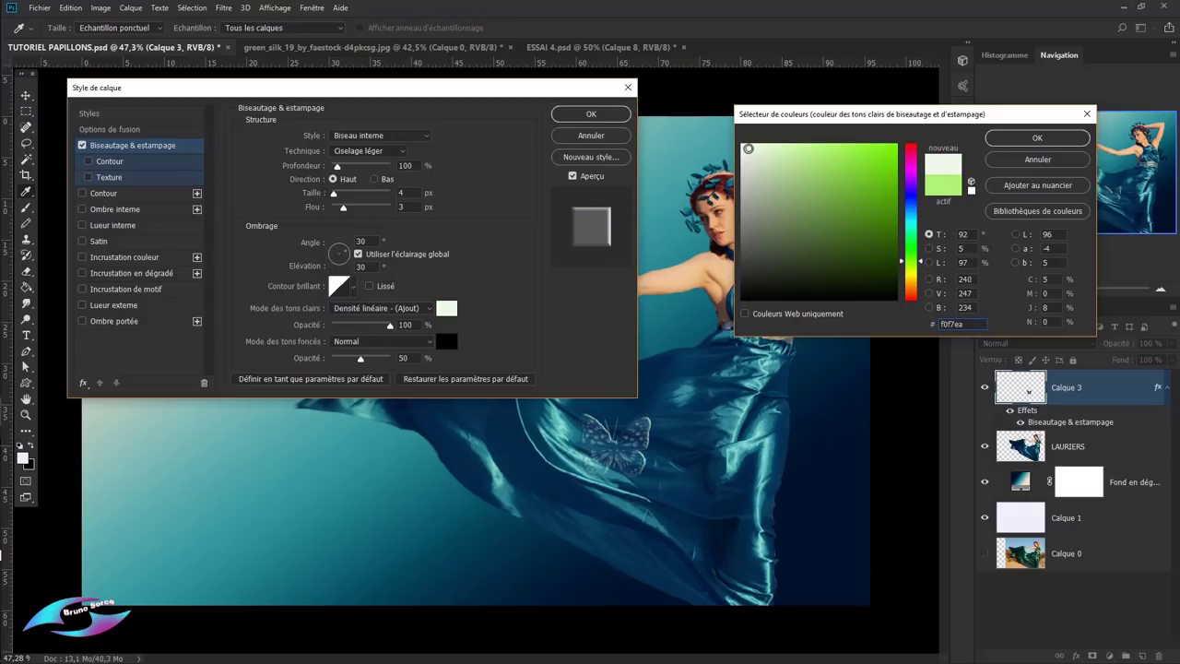
left_click(1038, 138)
left_click(621, 119)
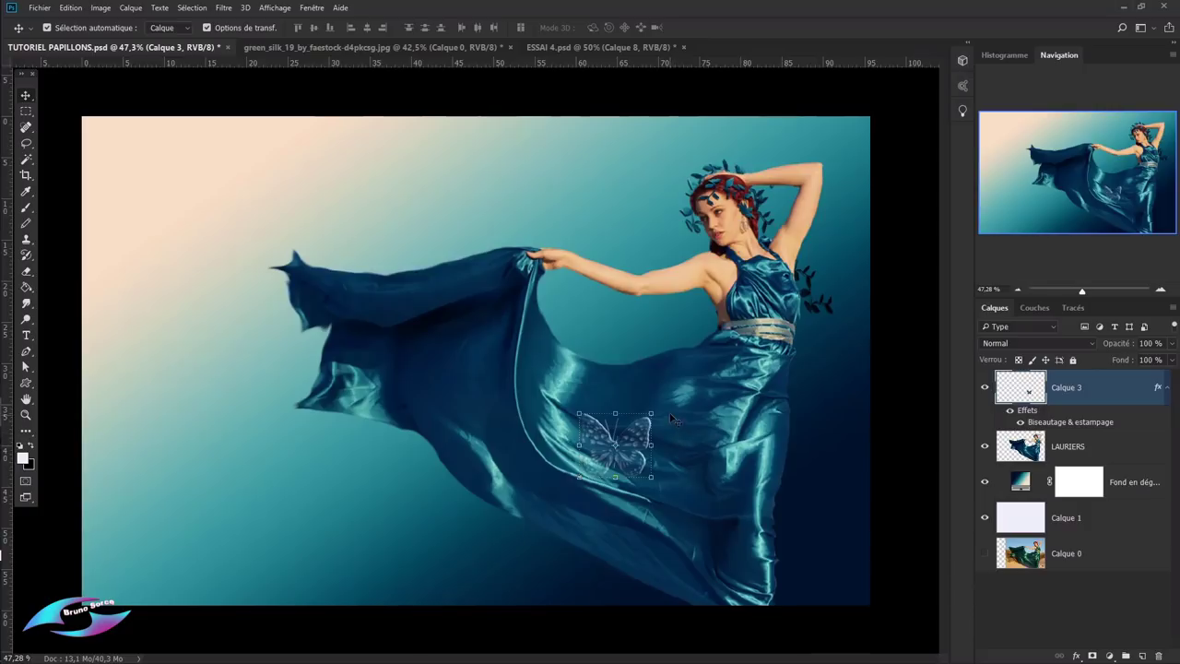
- Rotate the embossed butterfly, scale it to about 81%, commit, and select LAURIERS
left_click_drag(657, 407, 622, 396)
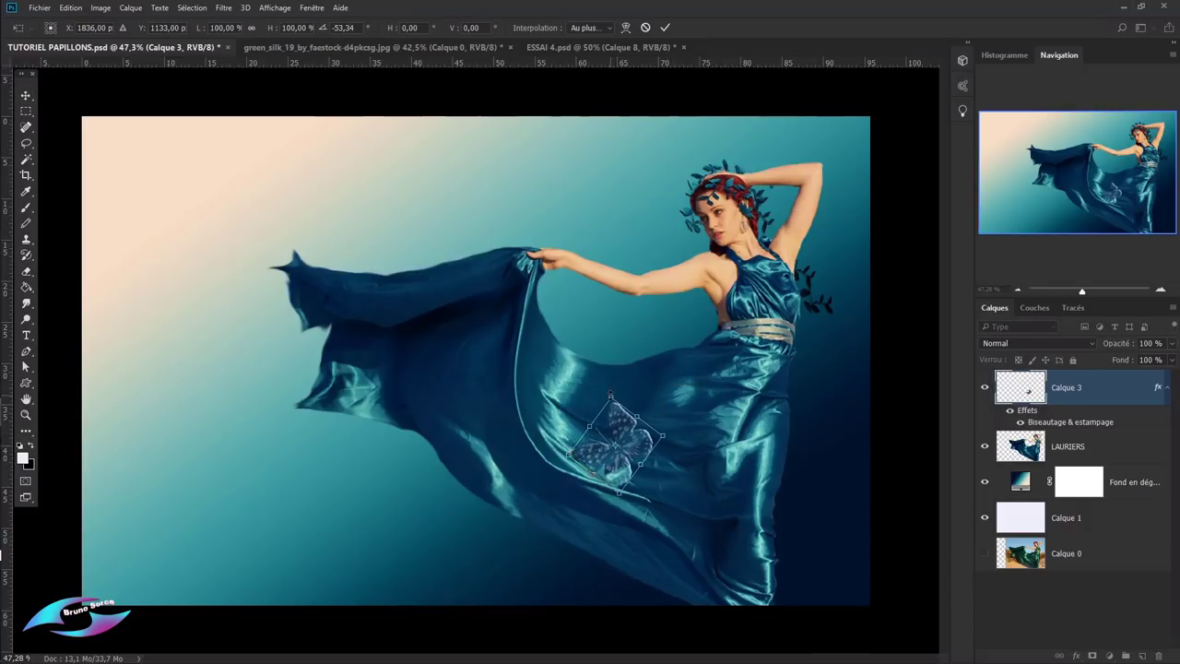
mouse_move(610, 393)
left_mouse_down()
mouse_move(628, 425)
mouse_move(633, 407)
left_mouse_up()
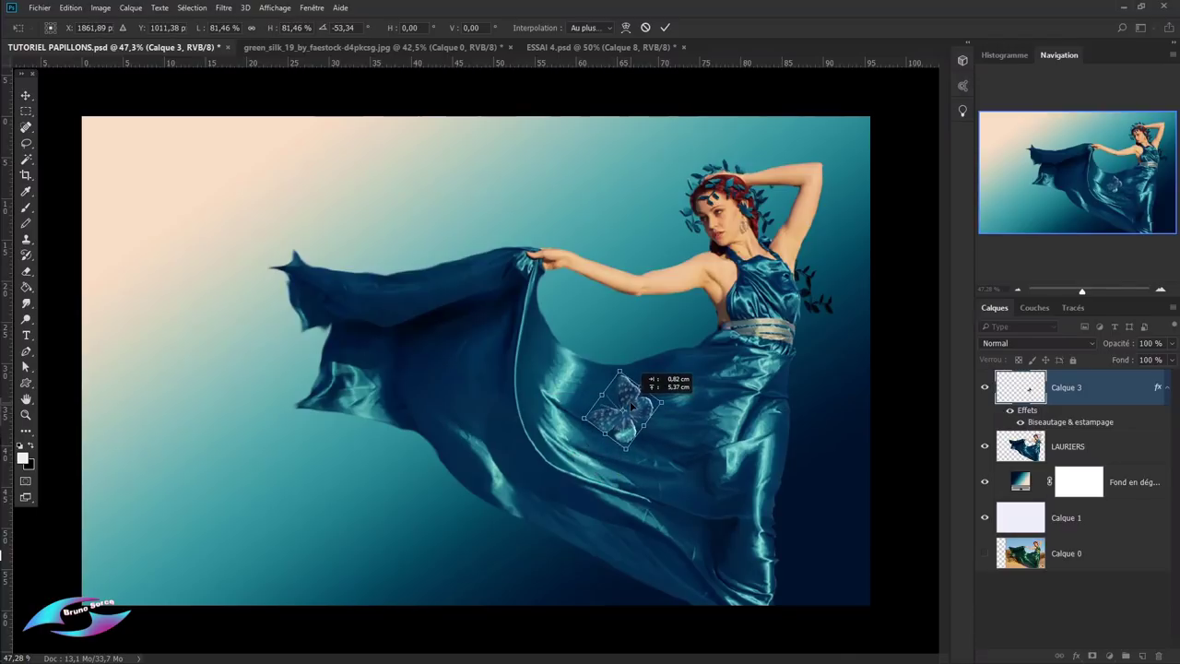
left_click(664, 29)
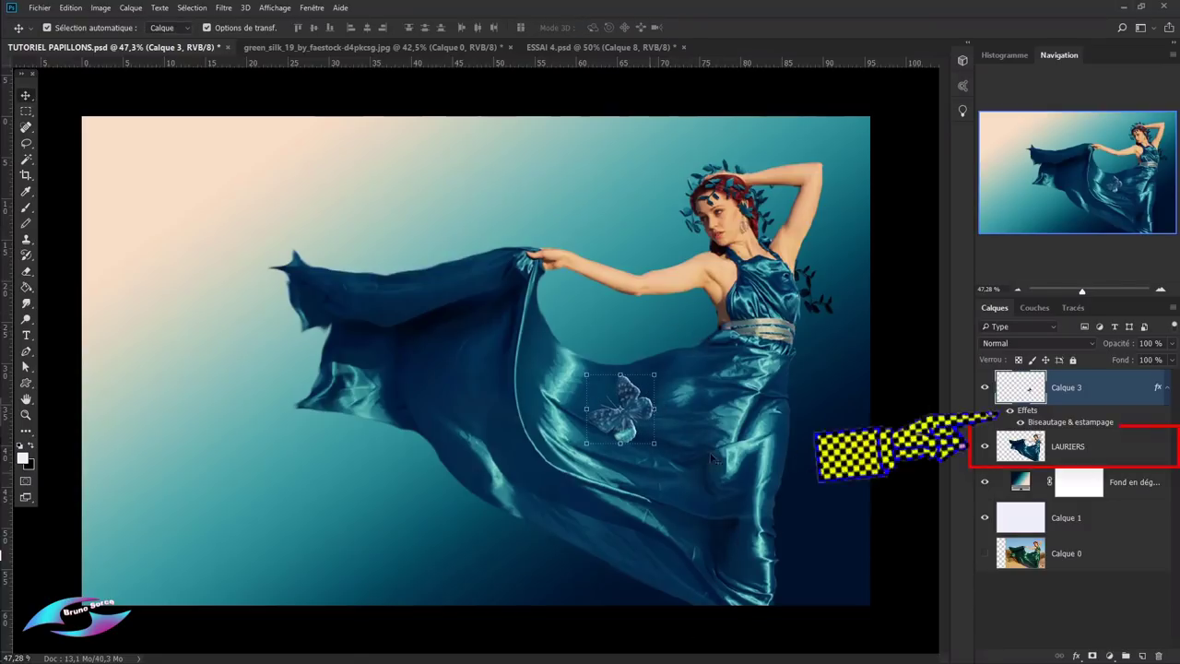
left_click(1102, 449)
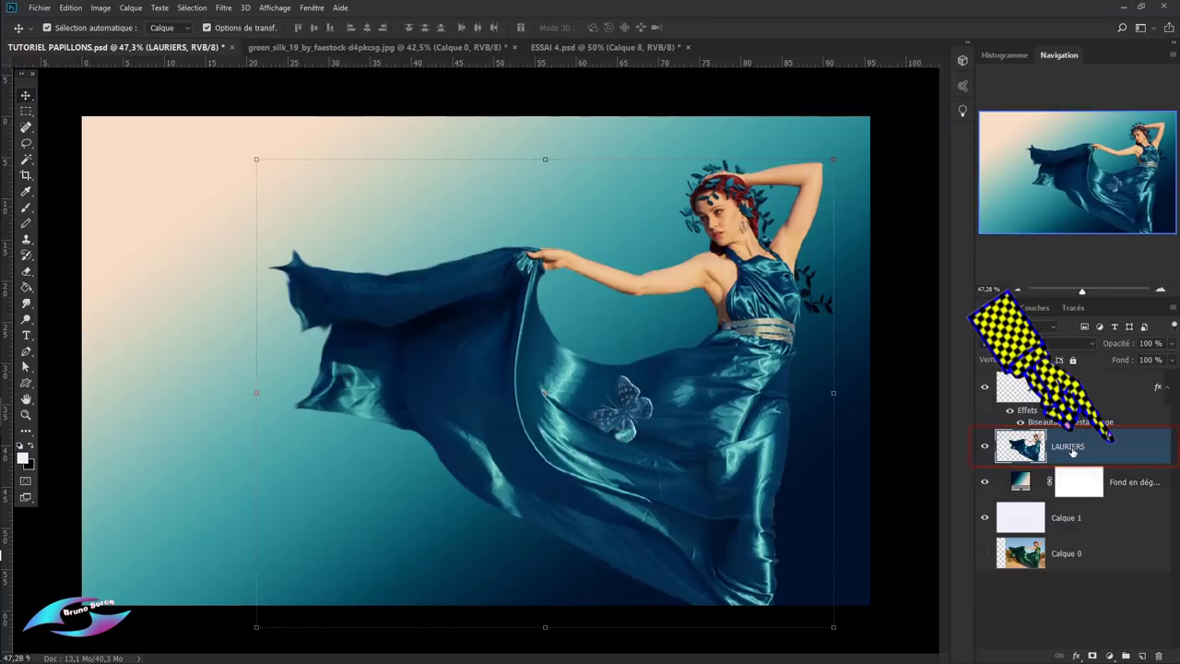
- On a new empty layer, stamp a large white butterfly on the gown using brush 2500
left_click(1142, 656)
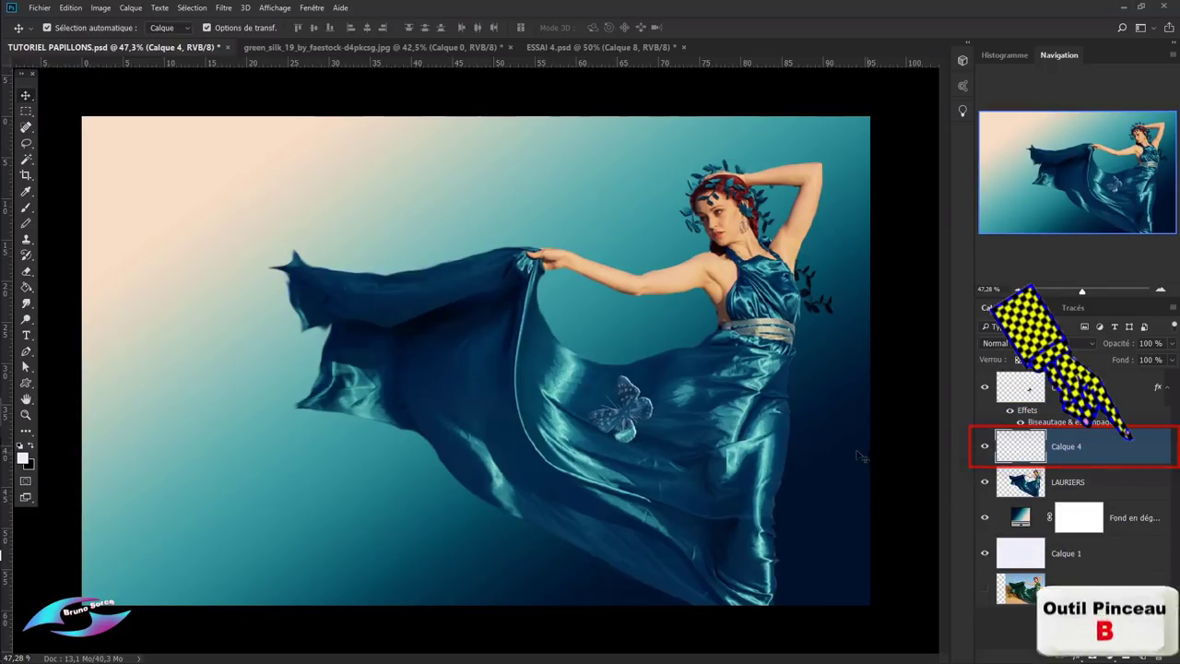
key("b")
mouse_move(659, 417)
left_mouse_down()
mouse_move(572, 398)
mouse_move(561, 433)
left_mouse_up()
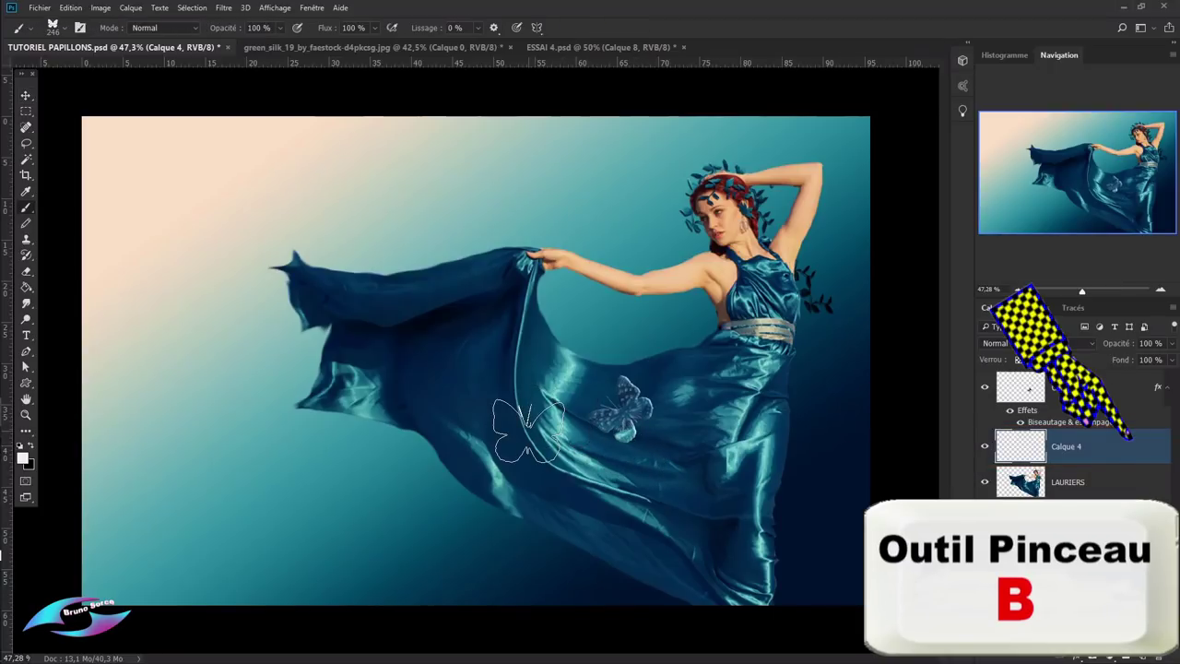
left_click(65, 30)
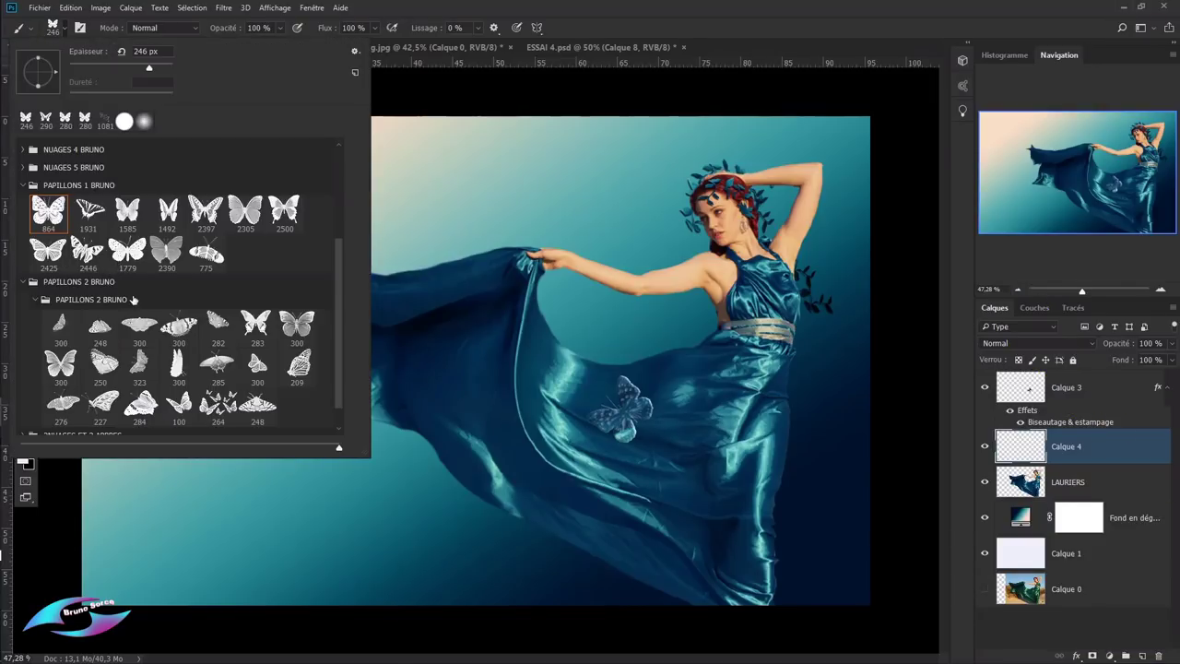
left_click(284, 210)
left_click(526, 304)
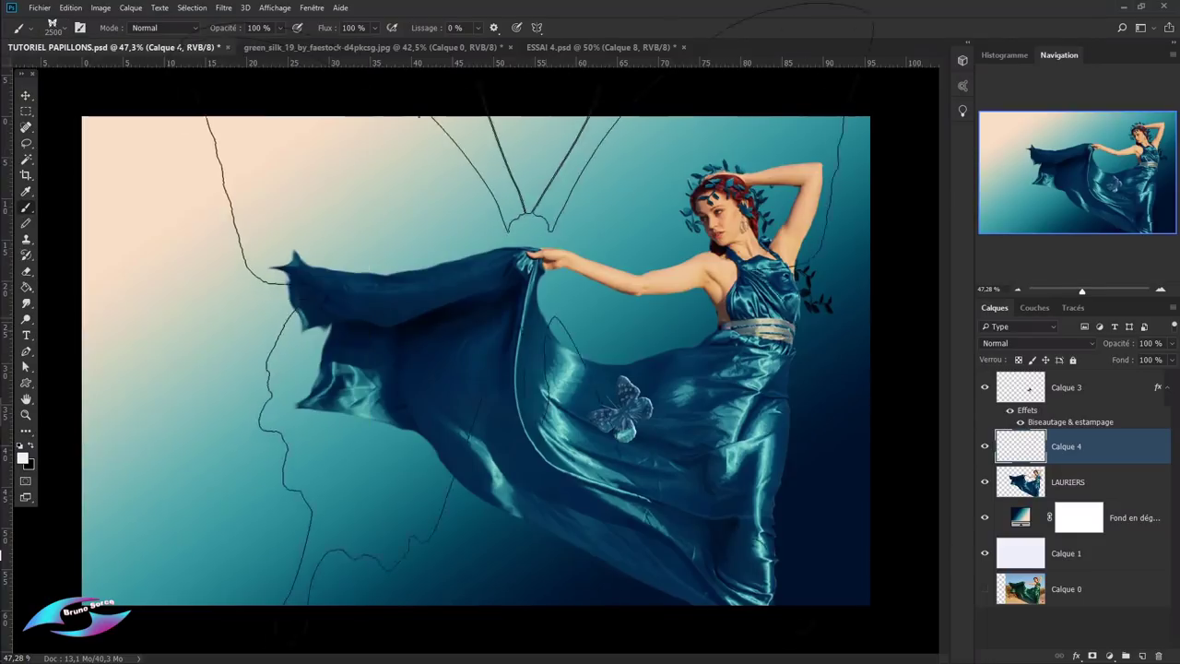
left_click_drag(506, 356, 151, 505)
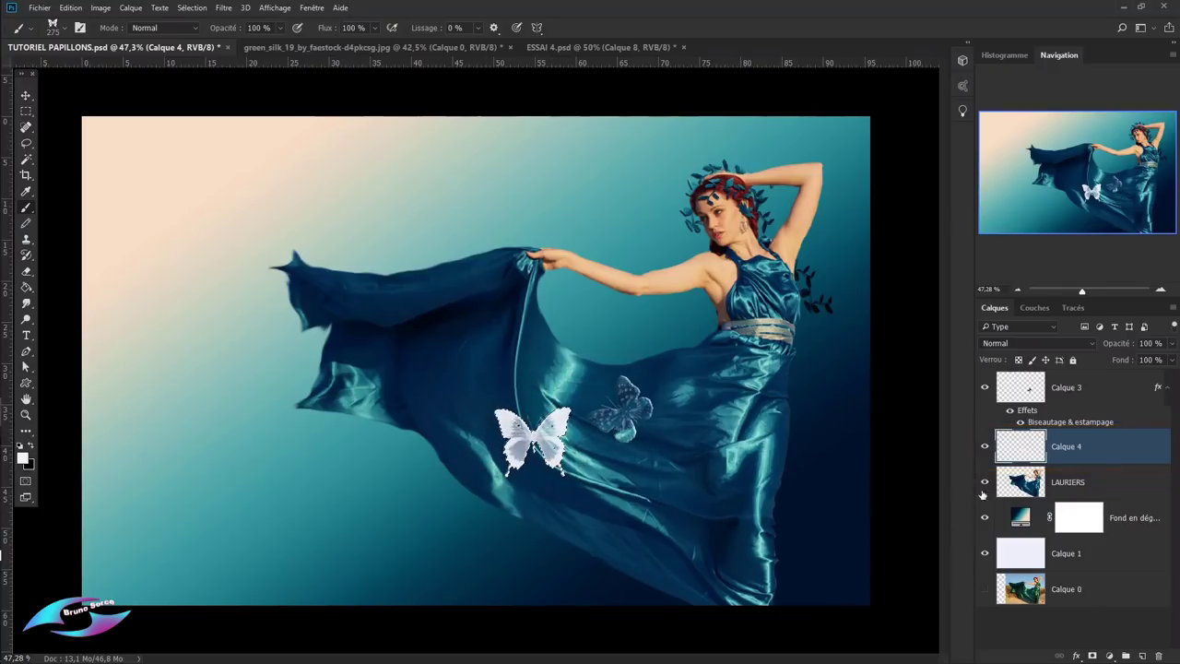
- Duplicate the butterfly-shaped gown area from LAURIERS and merge it with Calque 4 into Calque 5
left_click(1105, 485)
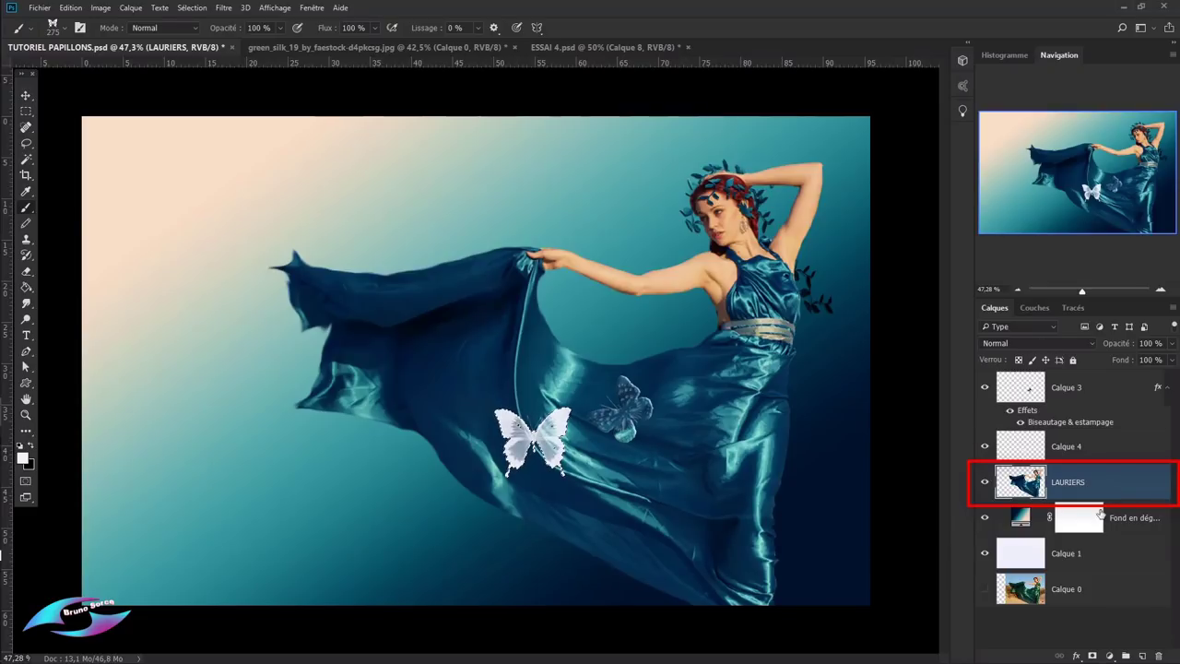
key("ctrl+j")
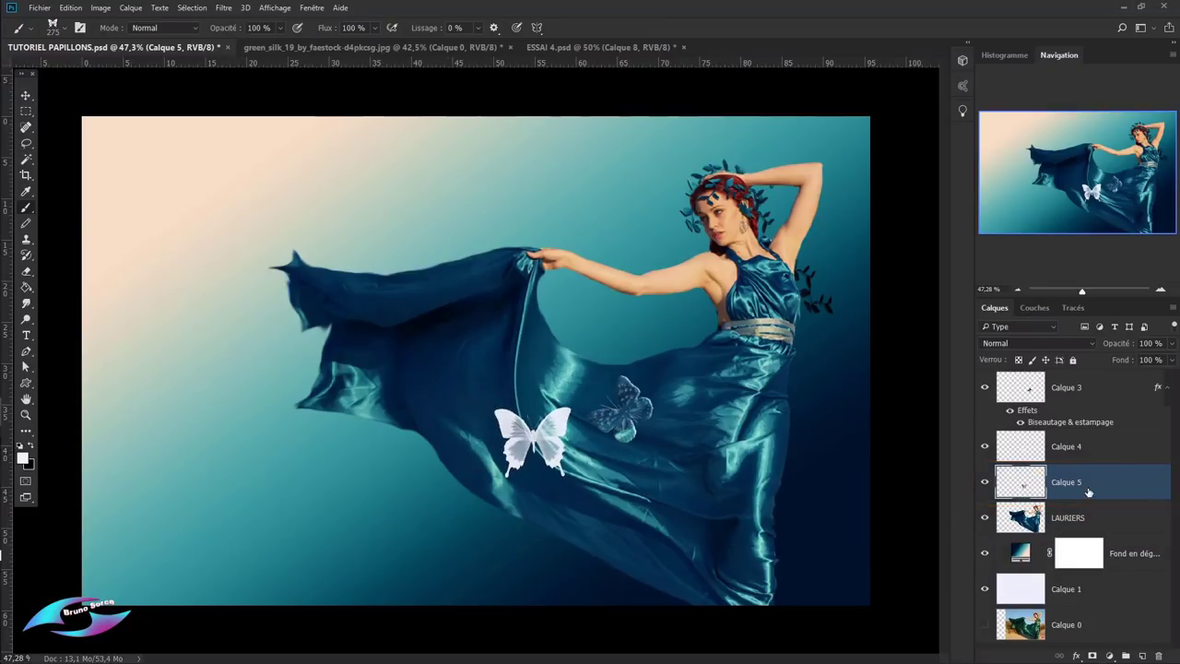
left_click_drag(1112, 485, 1111, 452)
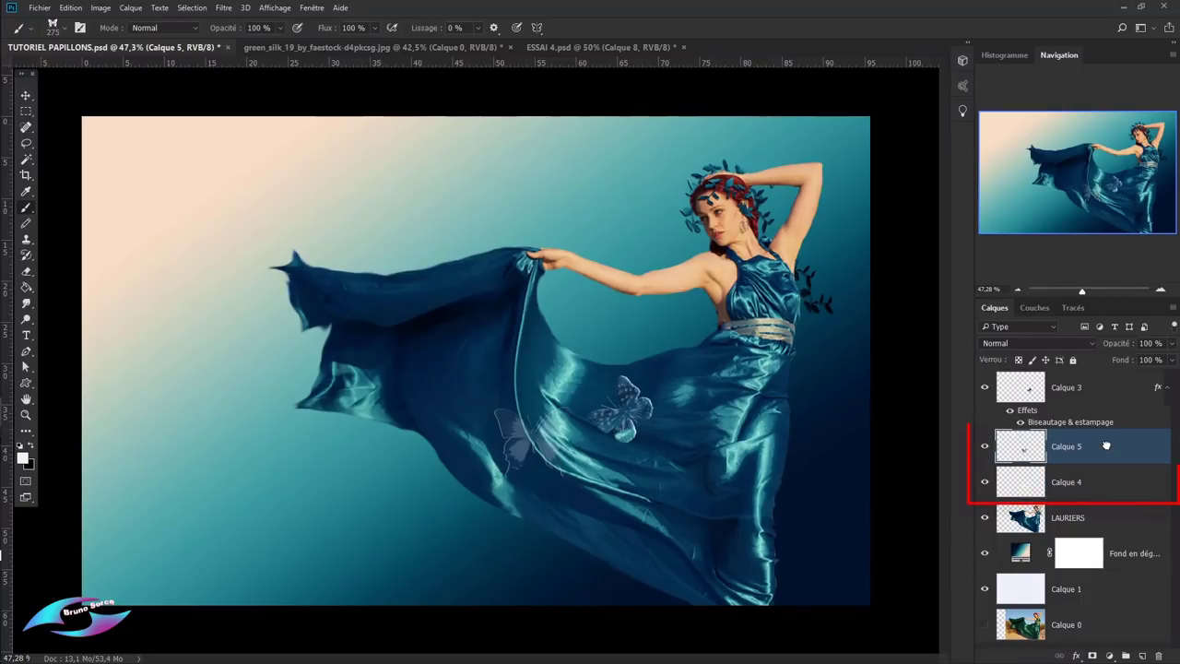
left_click(1120, 484, "shift")
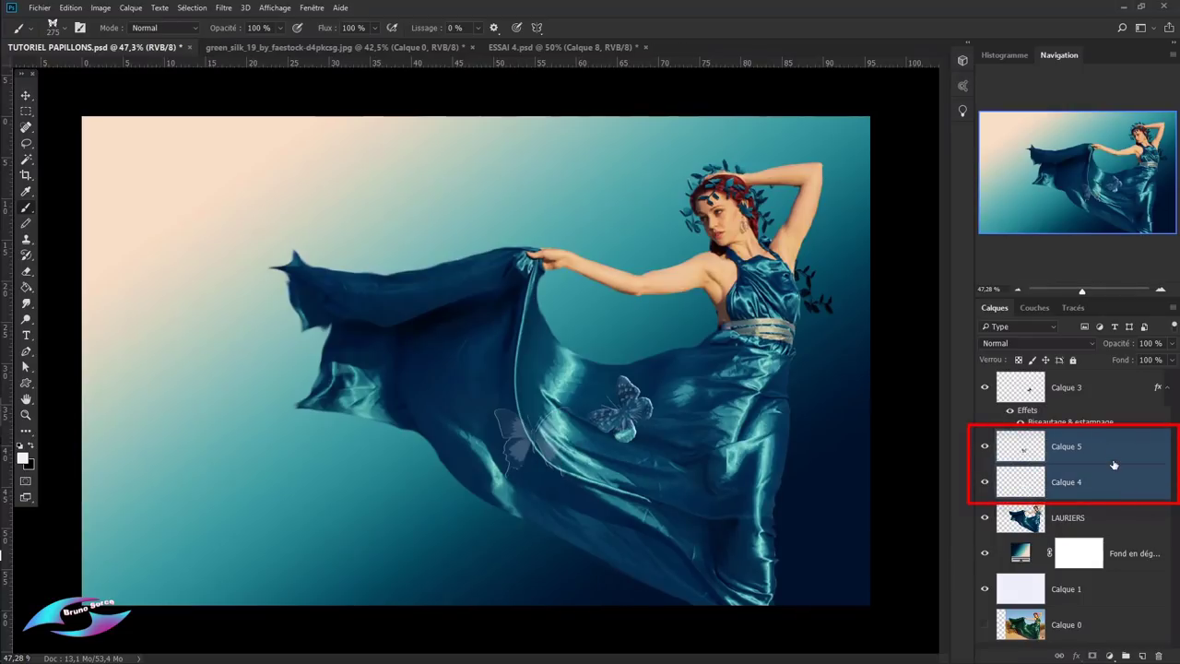
right_click(1114, 475)
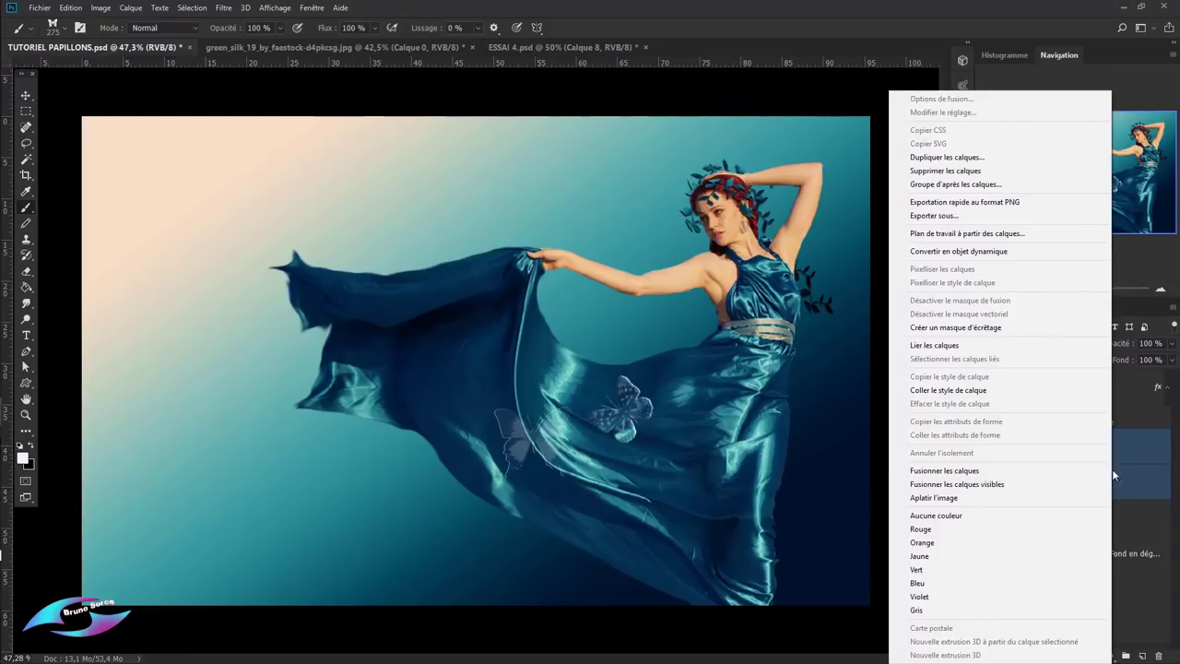
left_click(957, 472)
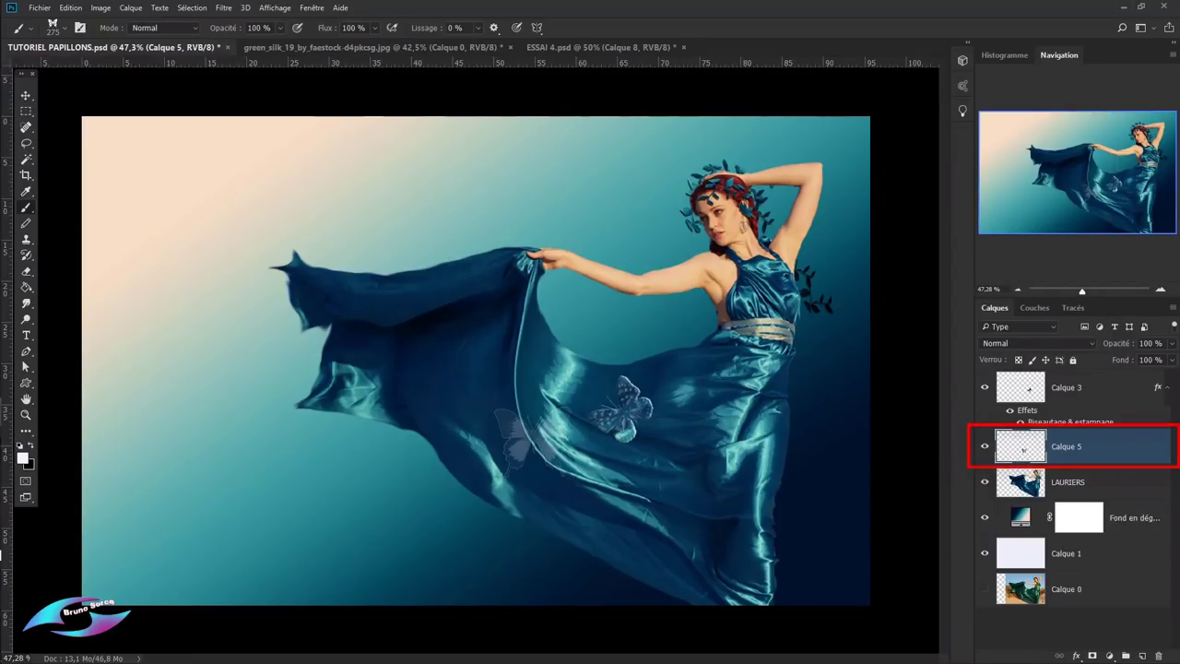
- Apply Biseautage & estampage to Calque 5 with the direction set to Bas
double_click(1153, 451)
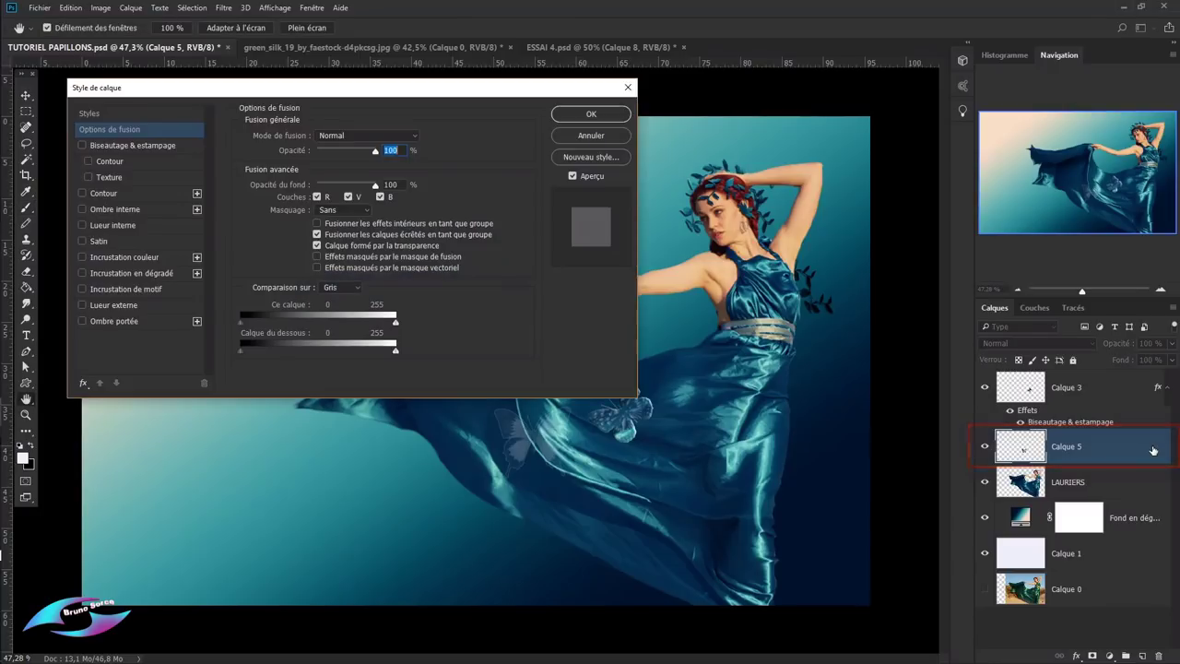
left_click(127, 146)
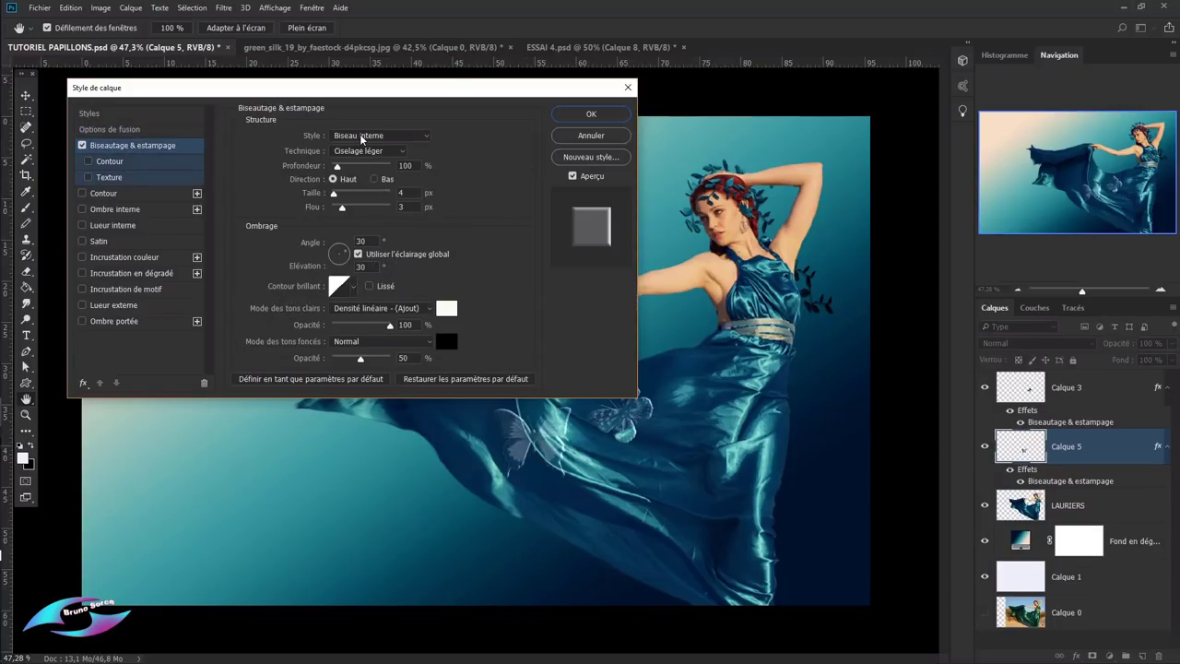
left_click(376, 180)
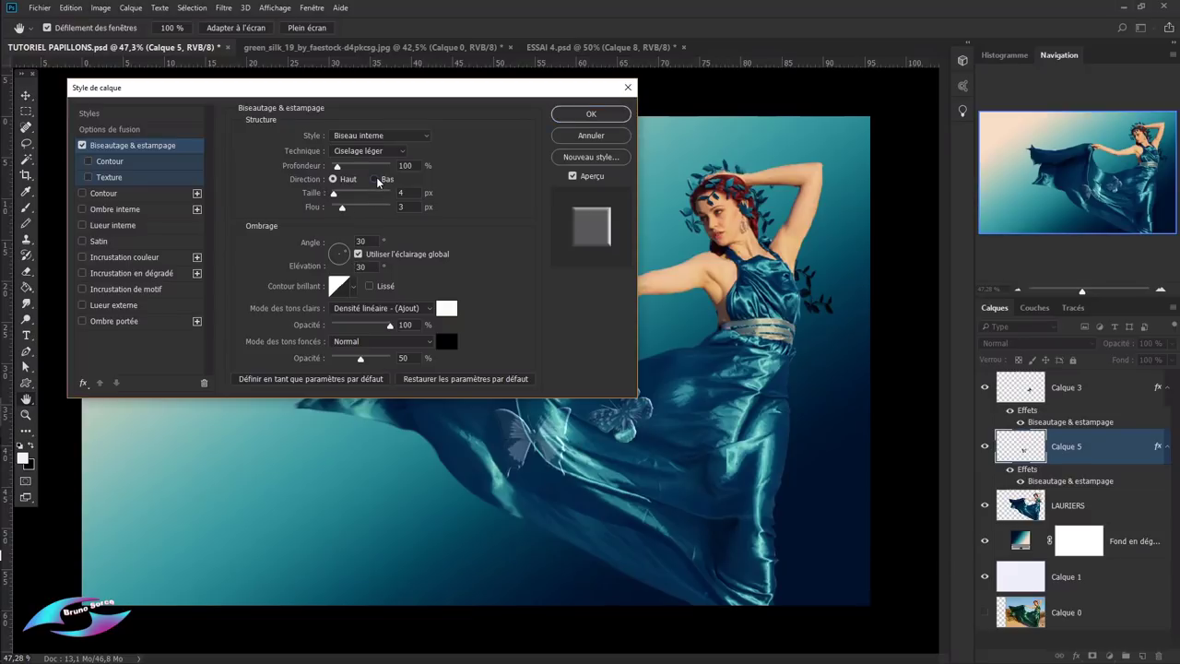
left_click(611, 116)
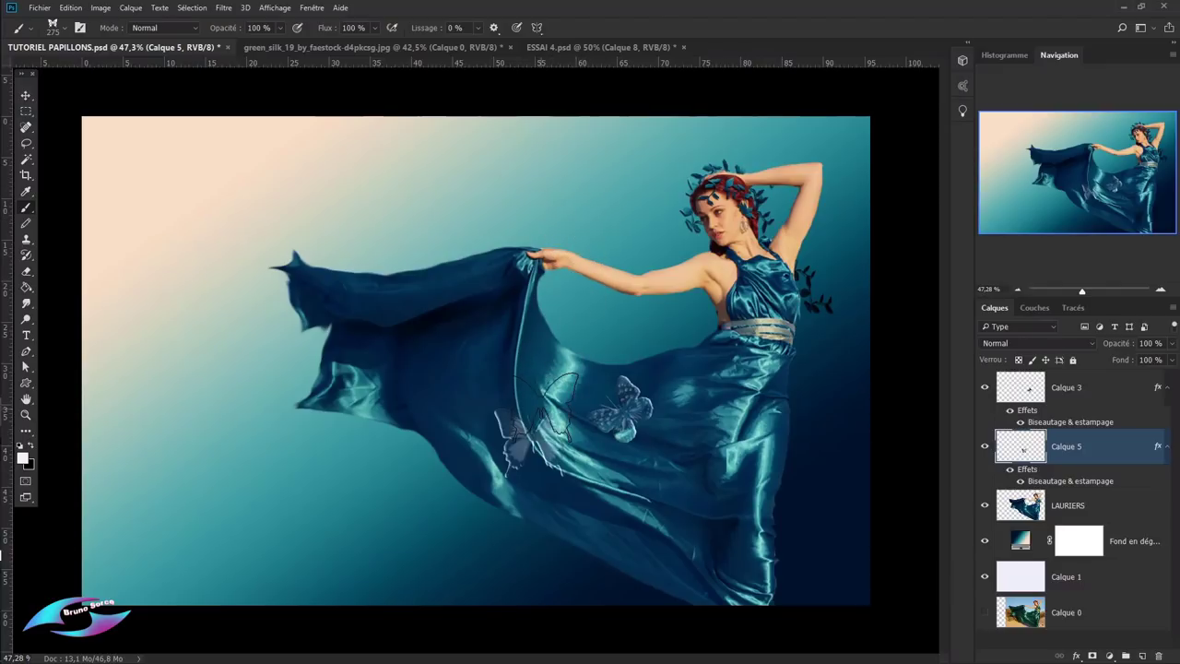
- Shrink the butterfly to about 71%, rotate it near the hem, and add a layer above LAURIERS
key("v")
mouse_move(551, 429)
left_mouse_down()
mouse_move(617, 489)
mouse_move(671, 479)
mouse_move(641, 475)
mouse_move(617, 492)
mouse_move(616, 522)
left_mouse_up()
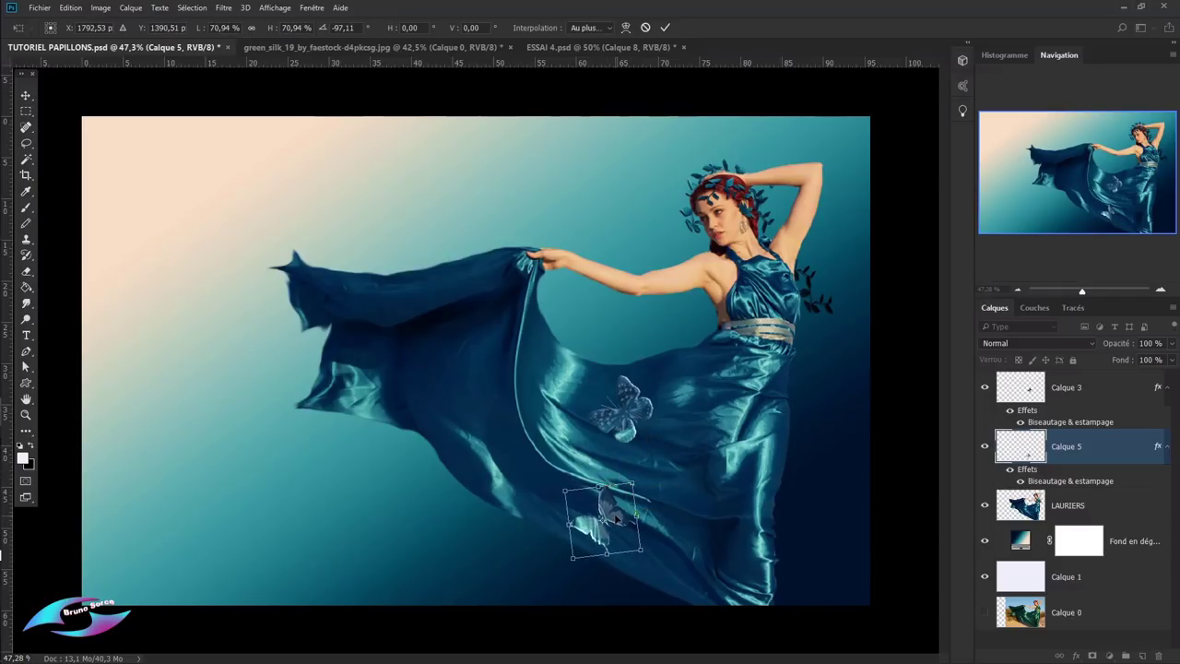
key("Return")
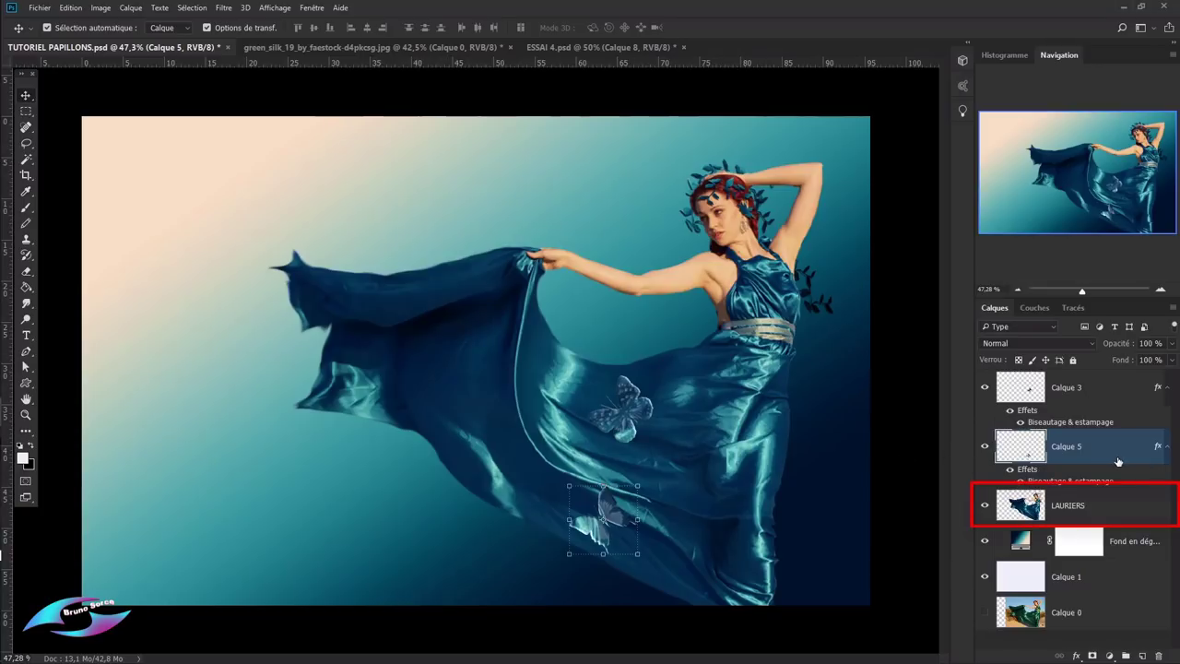
left_click(1137, 506)
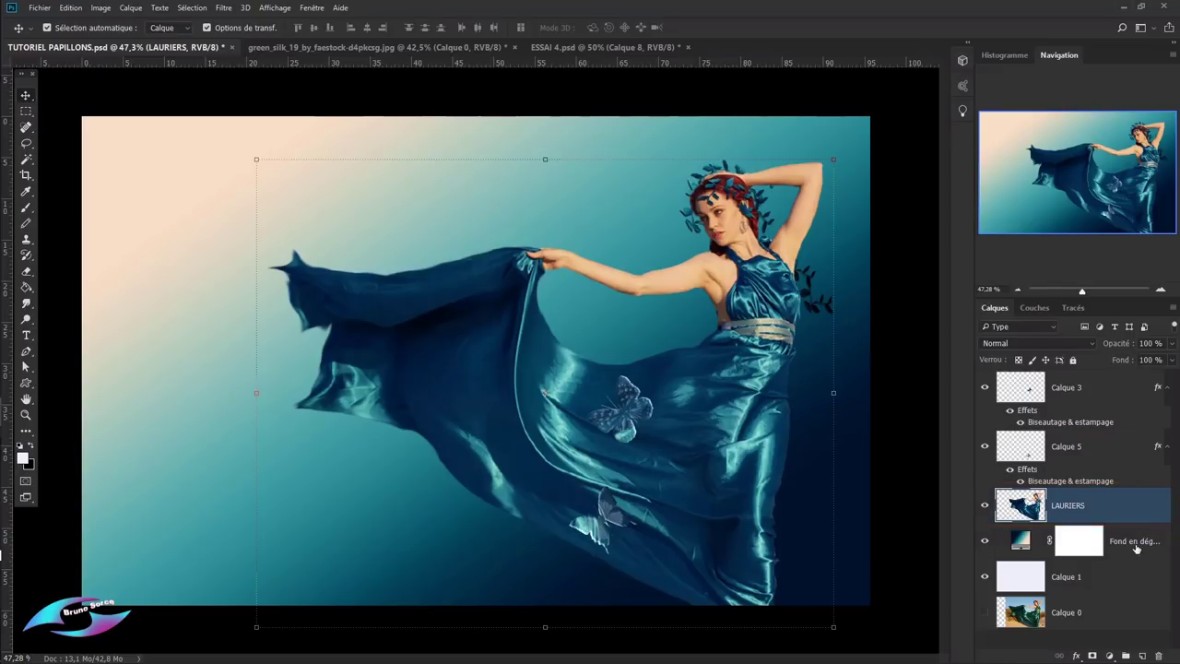
left_click(1141, 656)
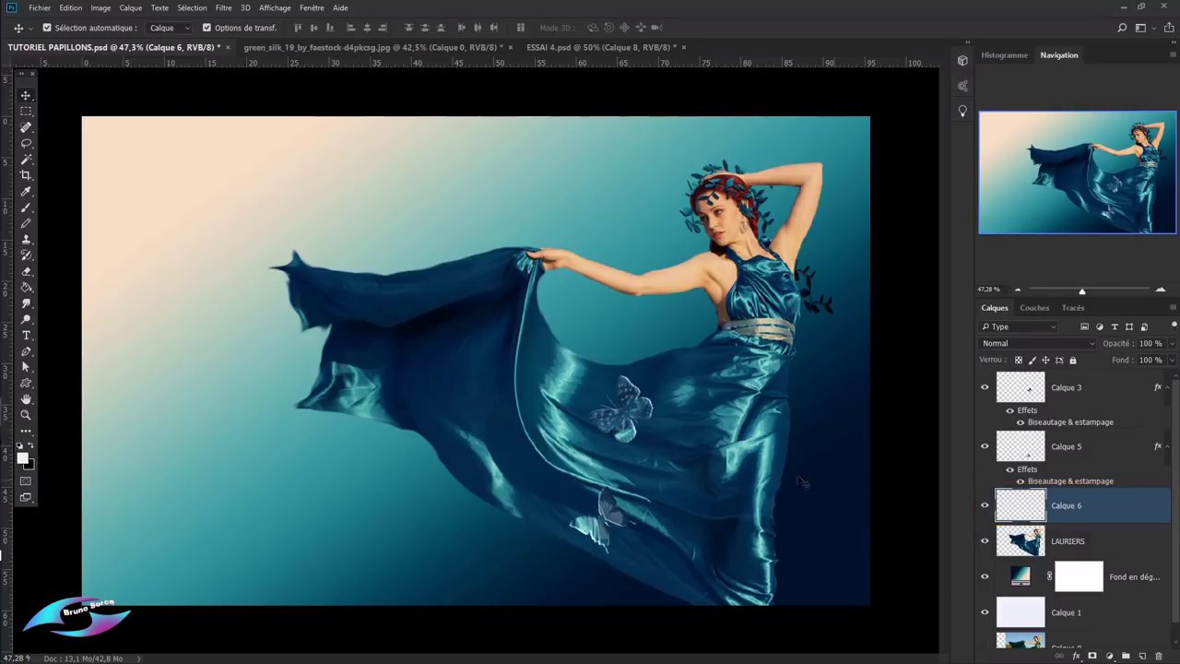
- Stamp a different white butterfly brush on the gown's left folds and load its outline as a selection
key("b")
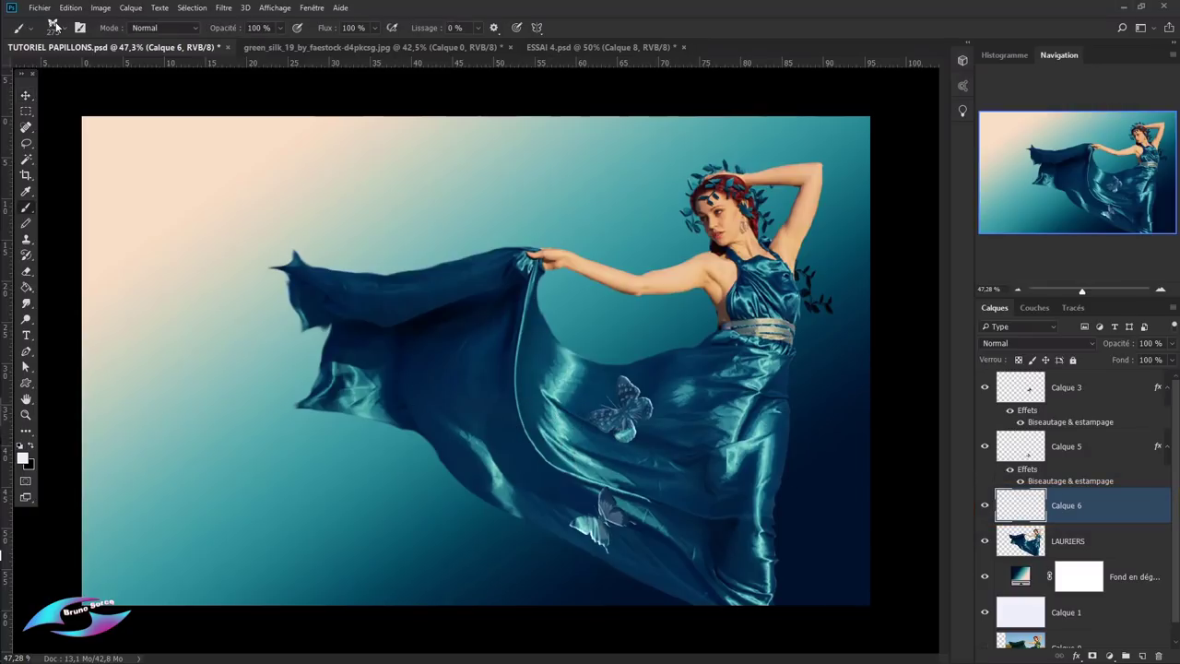
left_click(56, 31)
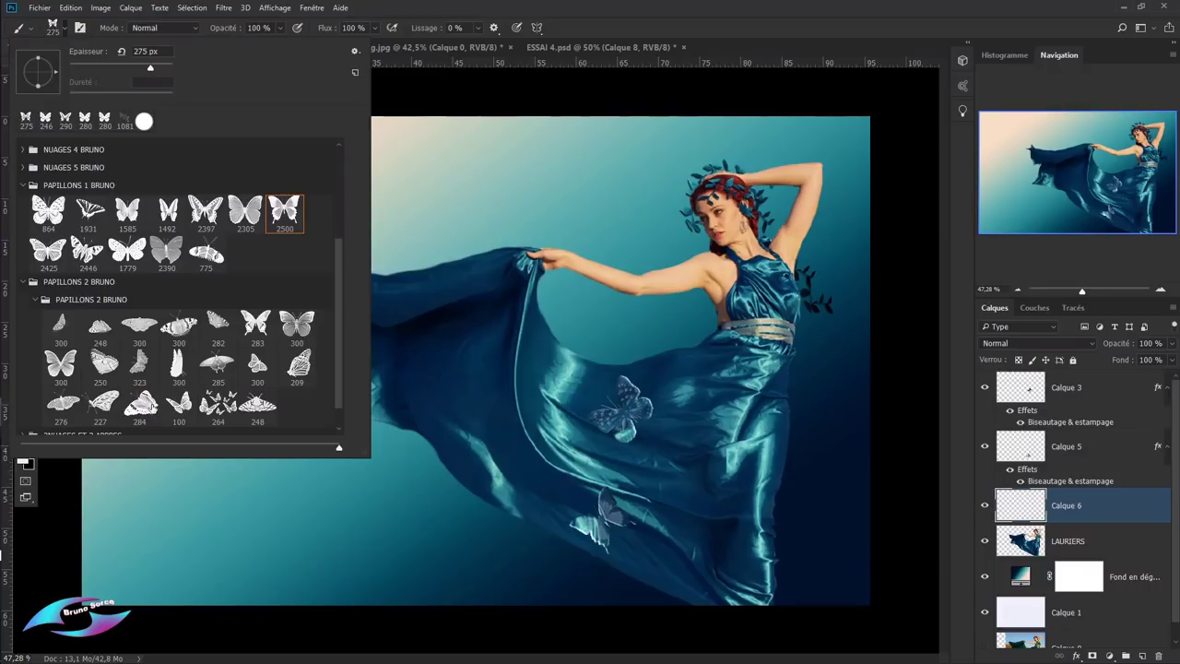
left_click(178, 405)
right_click(489, 394, "alt")
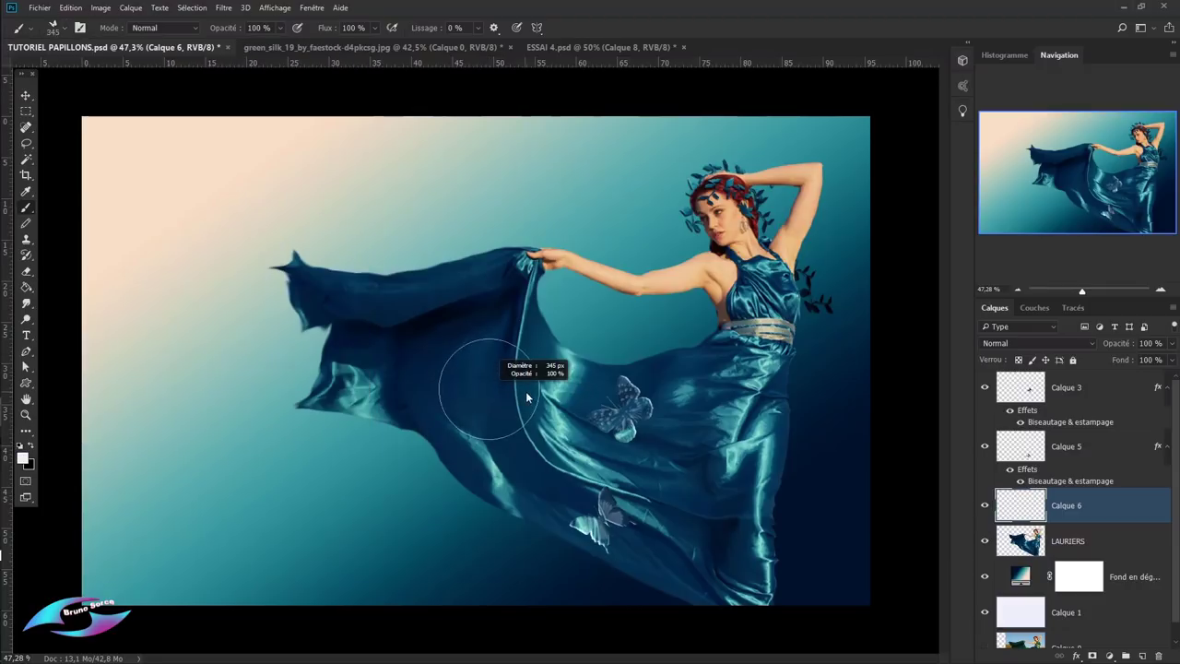
left_click(507, 411)
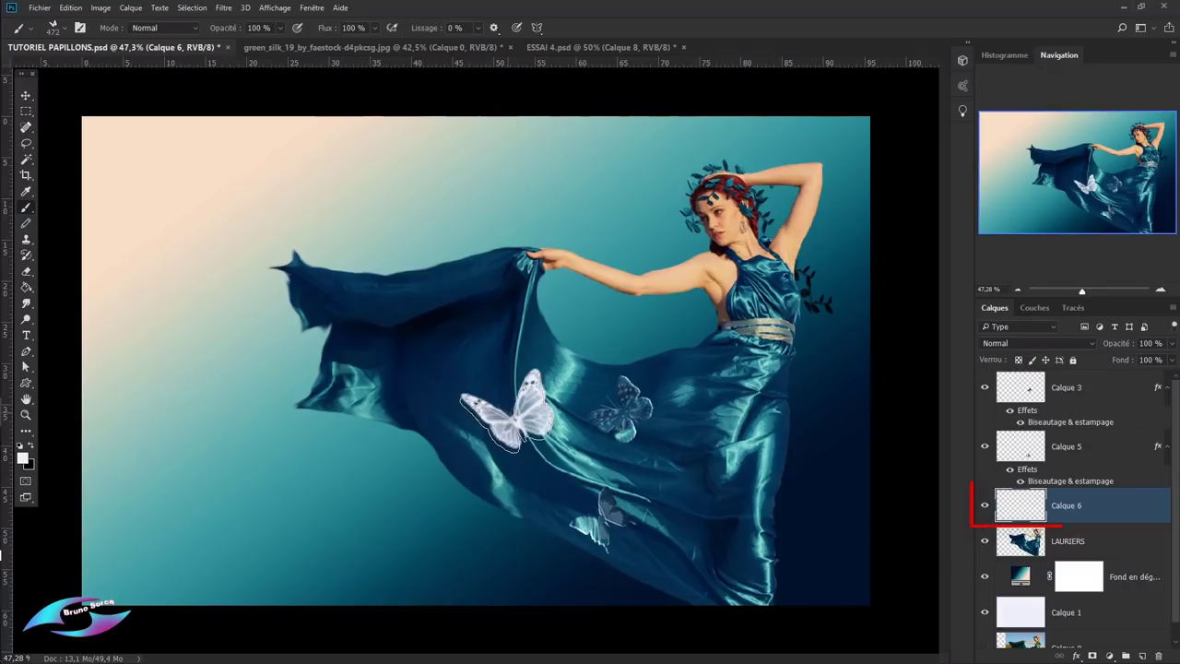
left_click(1023, 514, "ctrl")
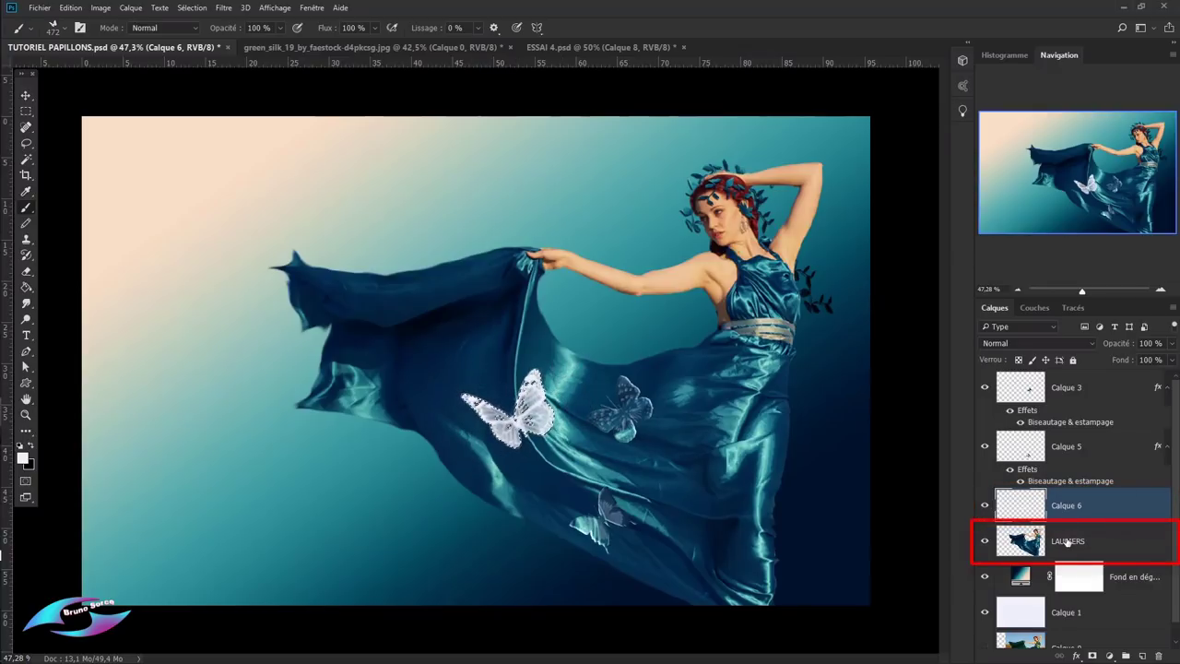
- Copy the butterfly-shaped gown fabric from LAURIERS to Calque 7 and merge it with Calque 6
left_click(1116, 545)
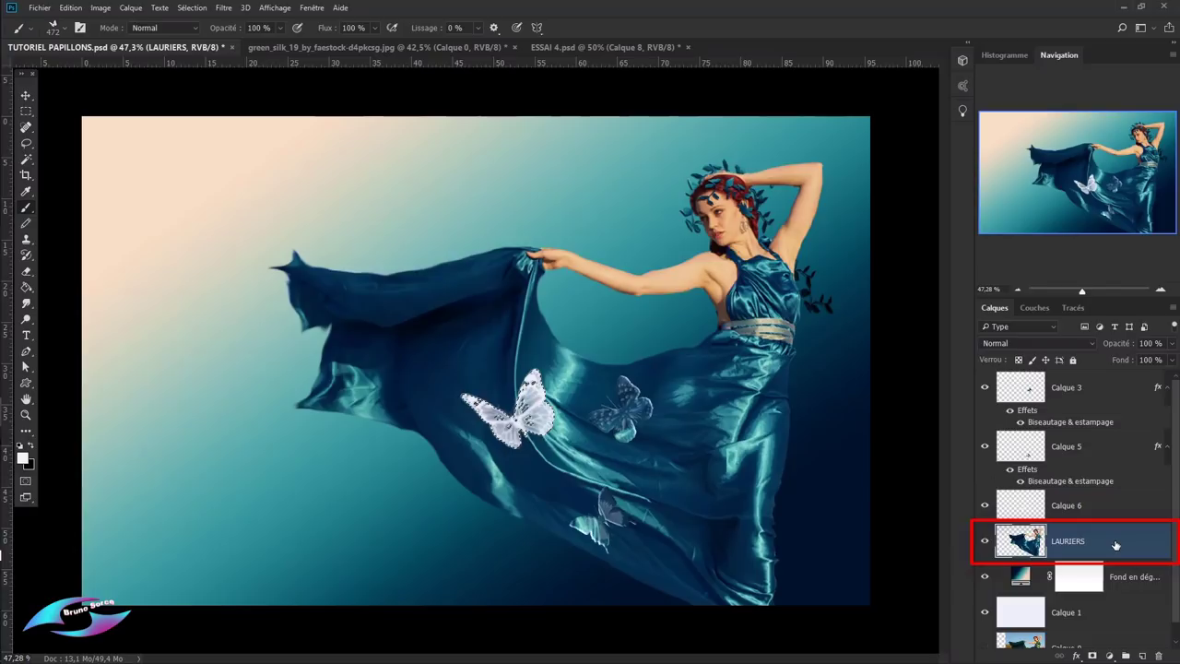
key("ctrl+j")
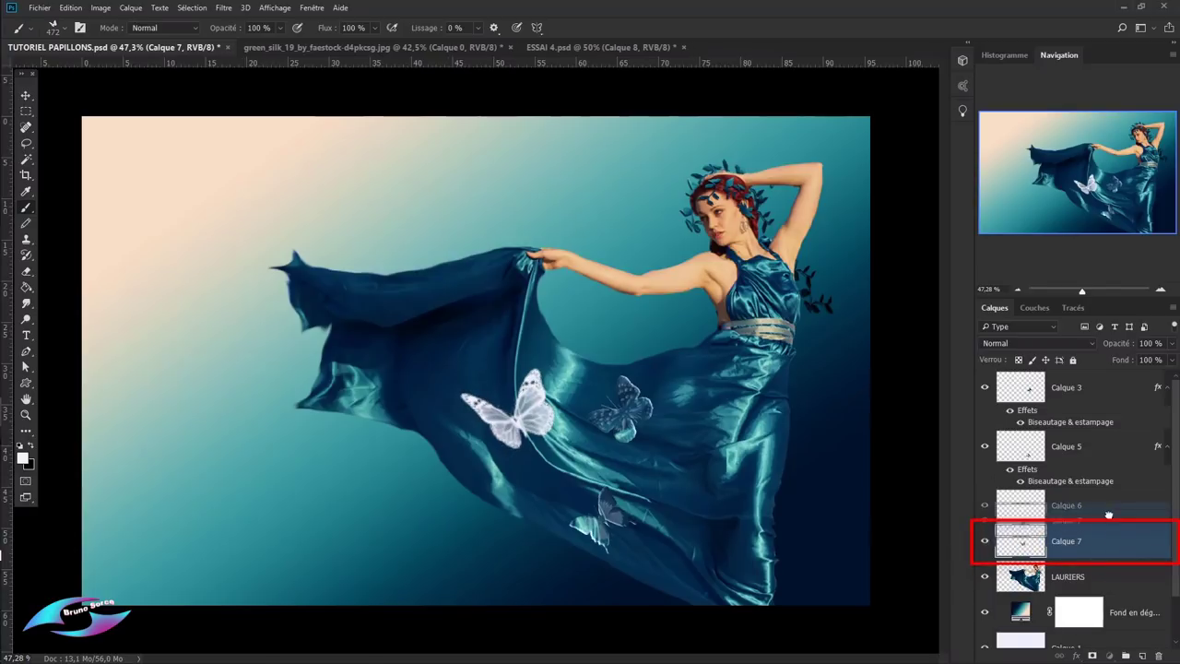
left_click_drag(1114, 545, 1107, 498)
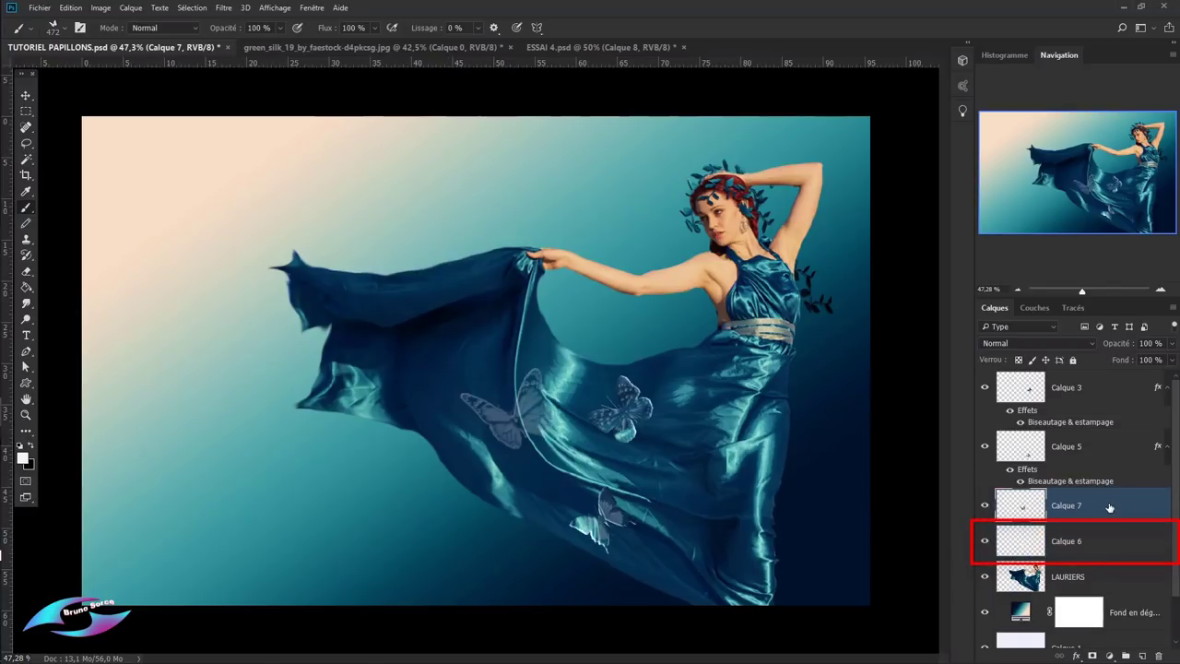
left_click(1129, 547, "shift")
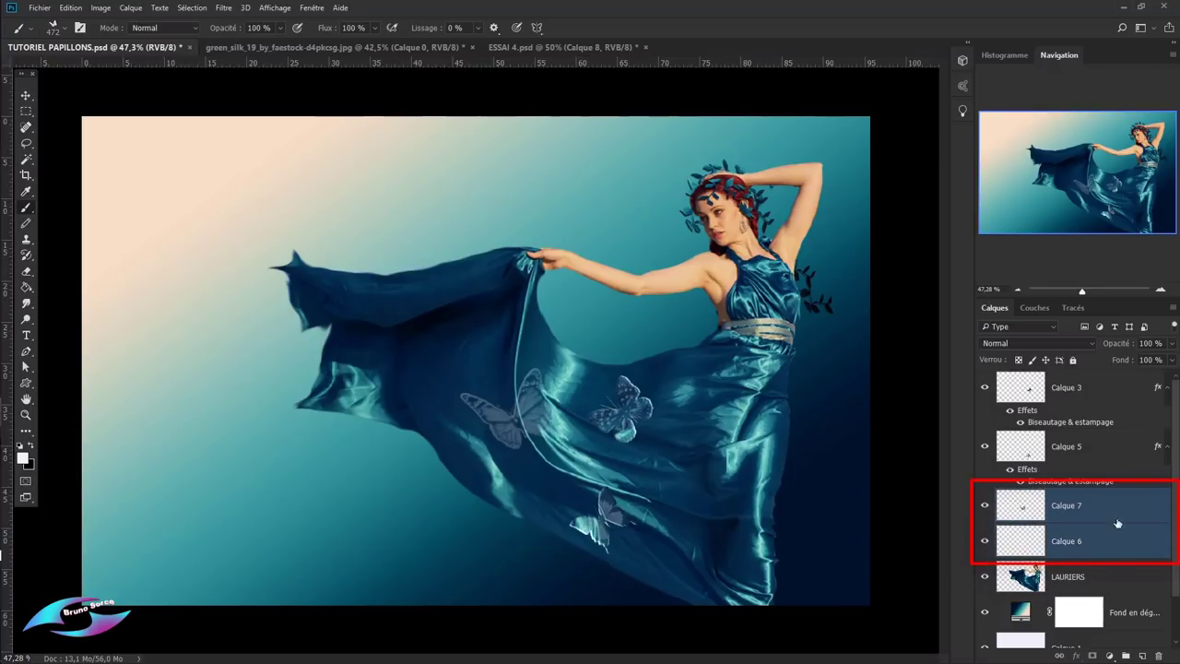
right_click(1116, 530)
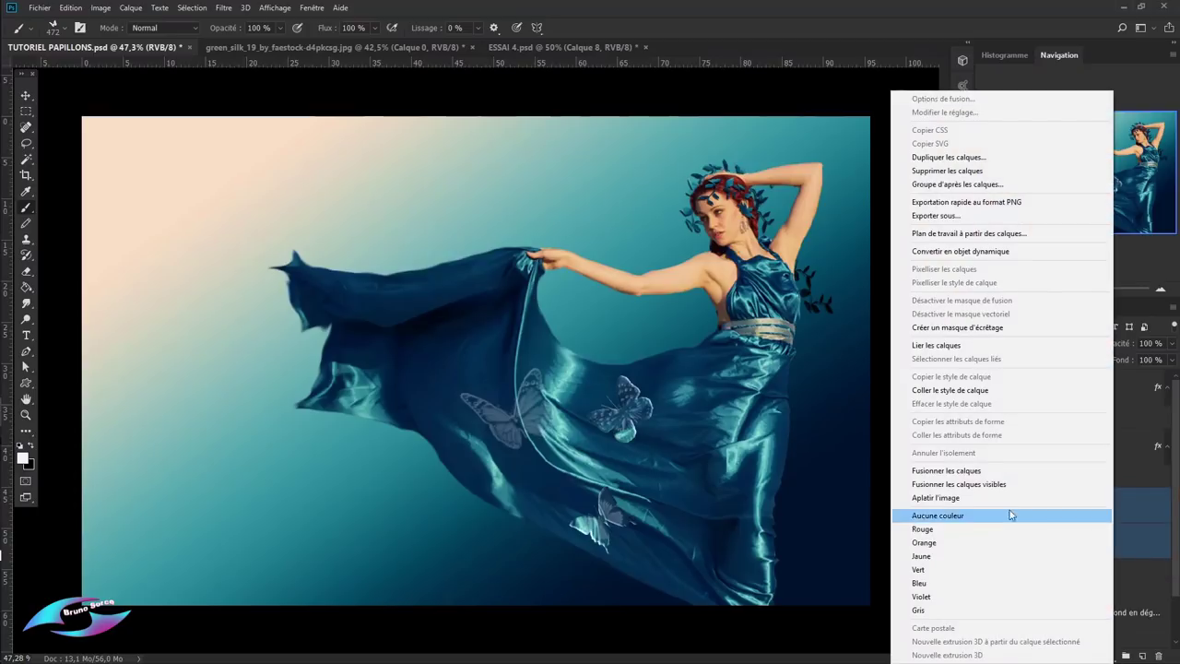
left_click(958, 473)
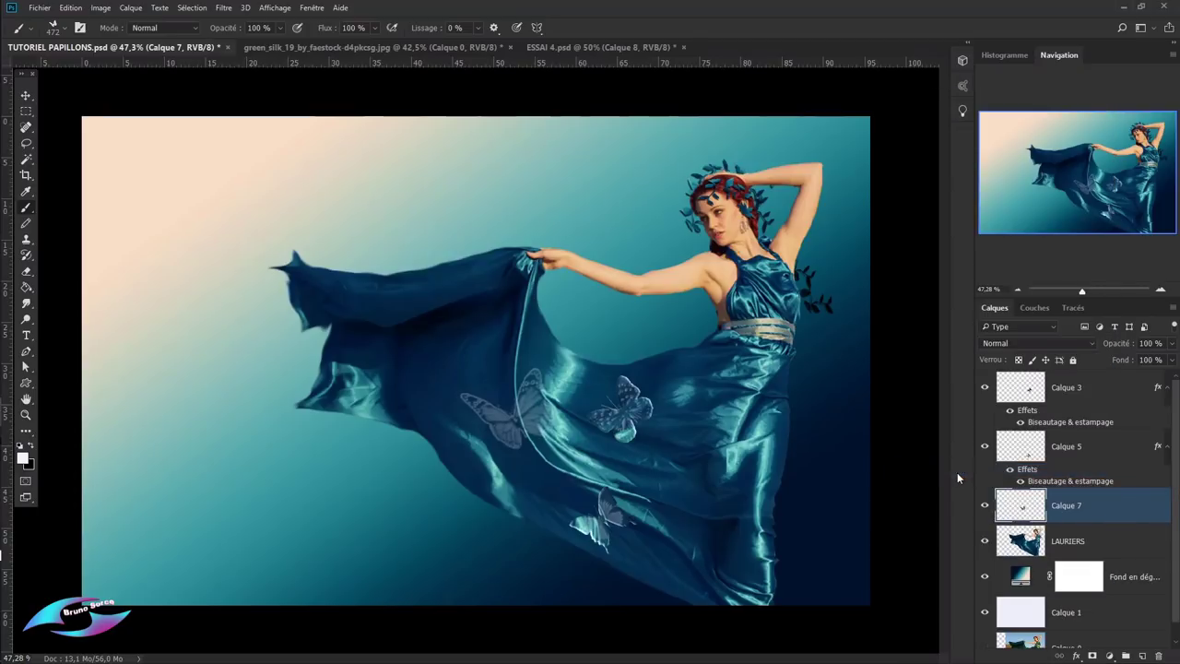
- Apply a raised (Haut) Biseautage & estampage layer style to Calque 7's butterfly
double_click(1157, 511)
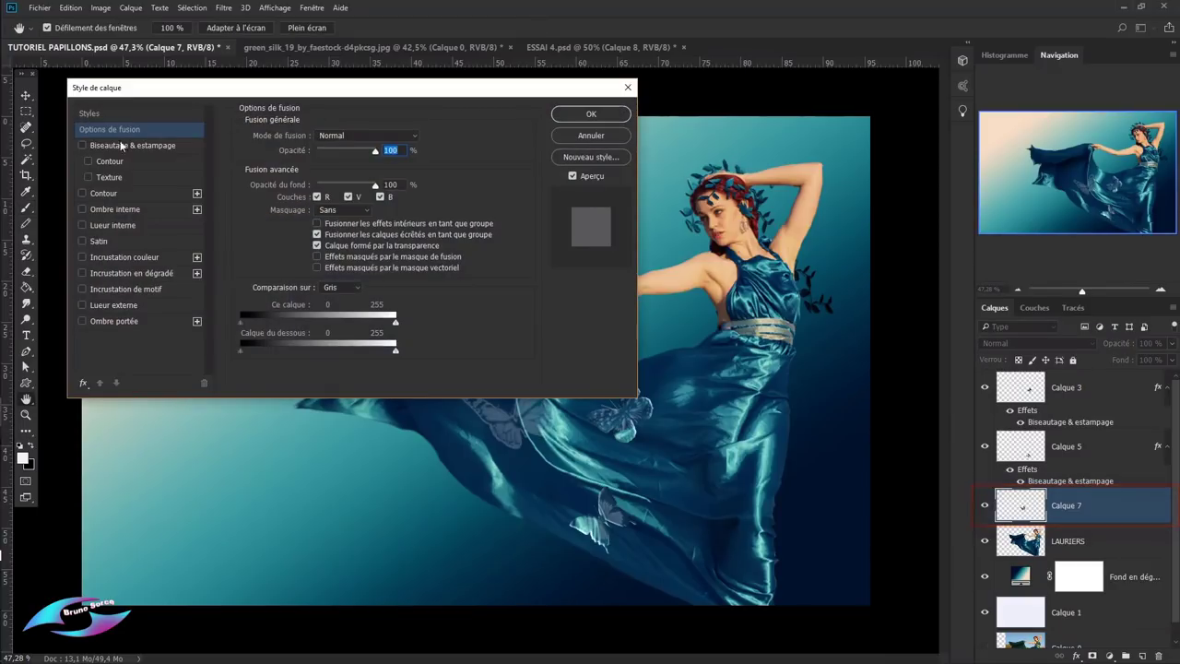
left_click(112, 145)
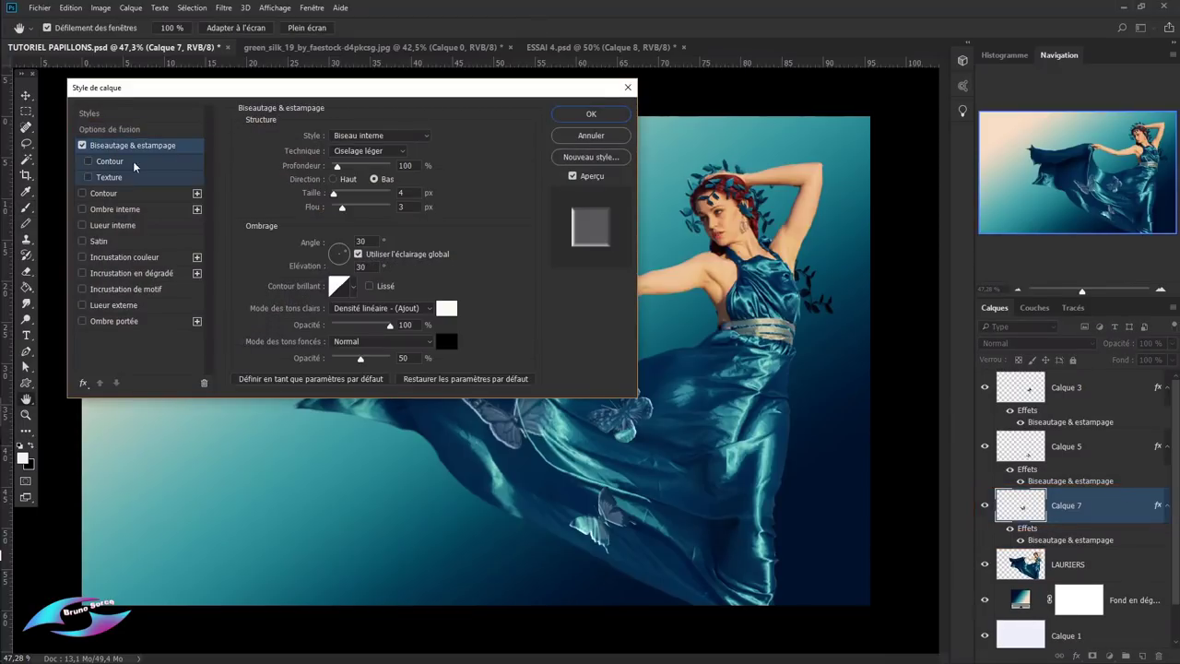
left_click(333, 179)
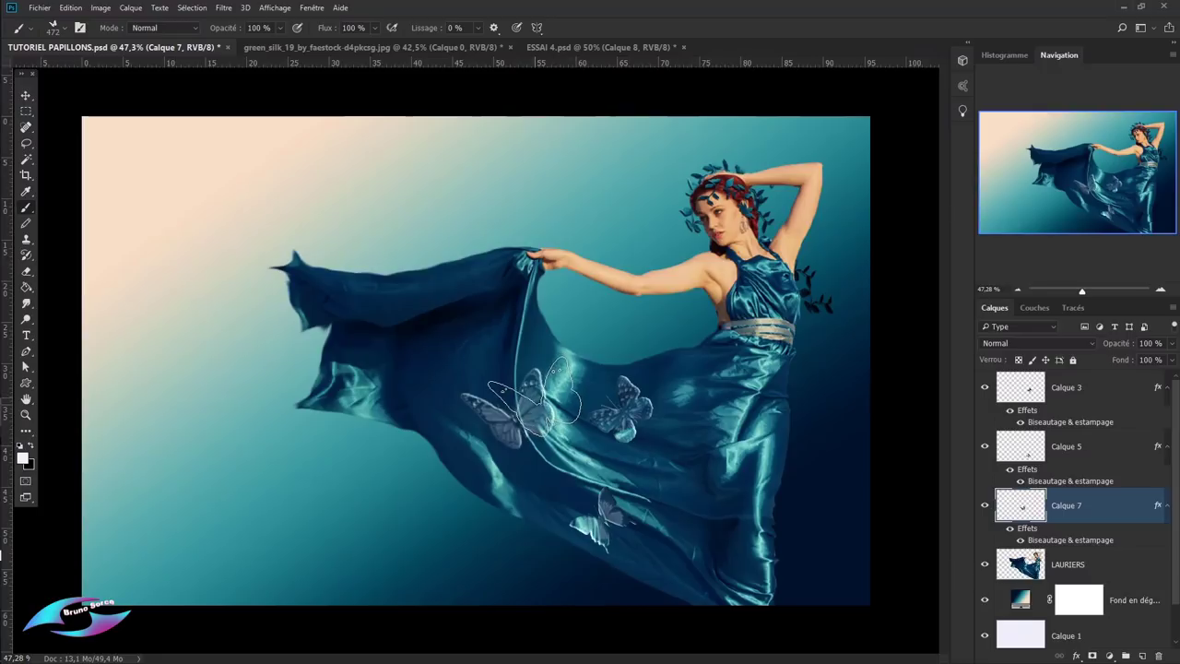
- Move the left butterfly lower on the dress and shrink it to about 69%
key("v")
mouse_move(531, 413)
left_mouse_down()
mouse_move(534, 446)
mouse_move(574, 437)
left_mouse_up()
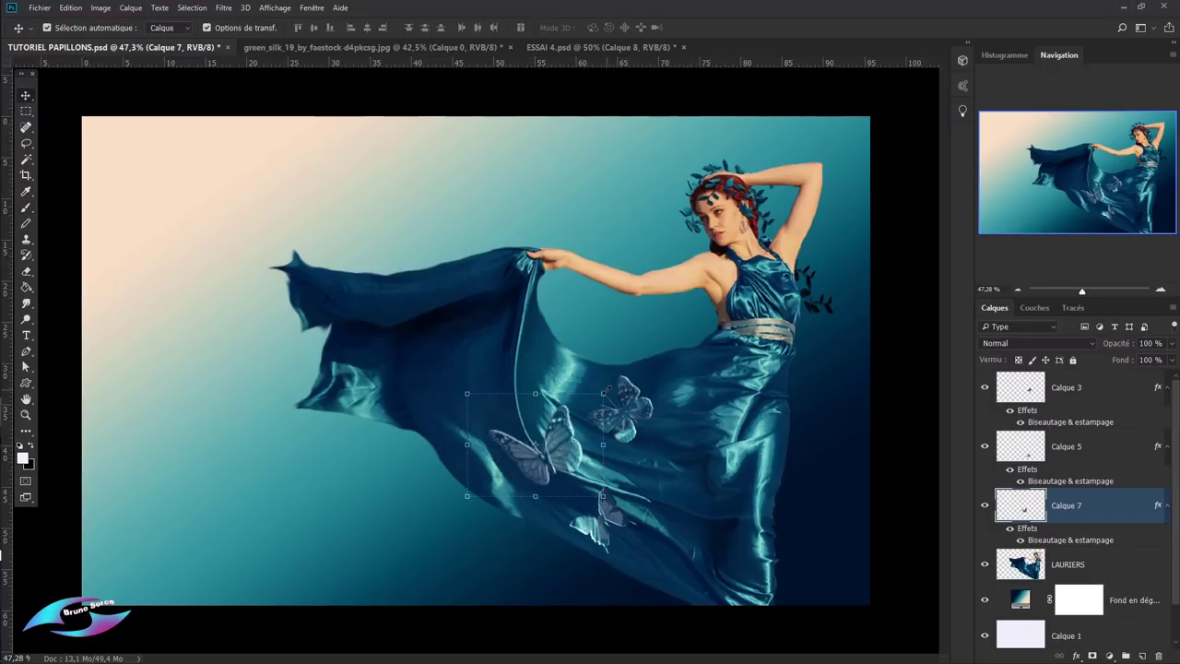
key("ctrl+t")
mouse_move(603, 394)
left_mouse_down("alt")
mouse_move(544, 446)
mouse_move(573, 444)
mouse_move(576, 395)
left_mouse_up("alt")
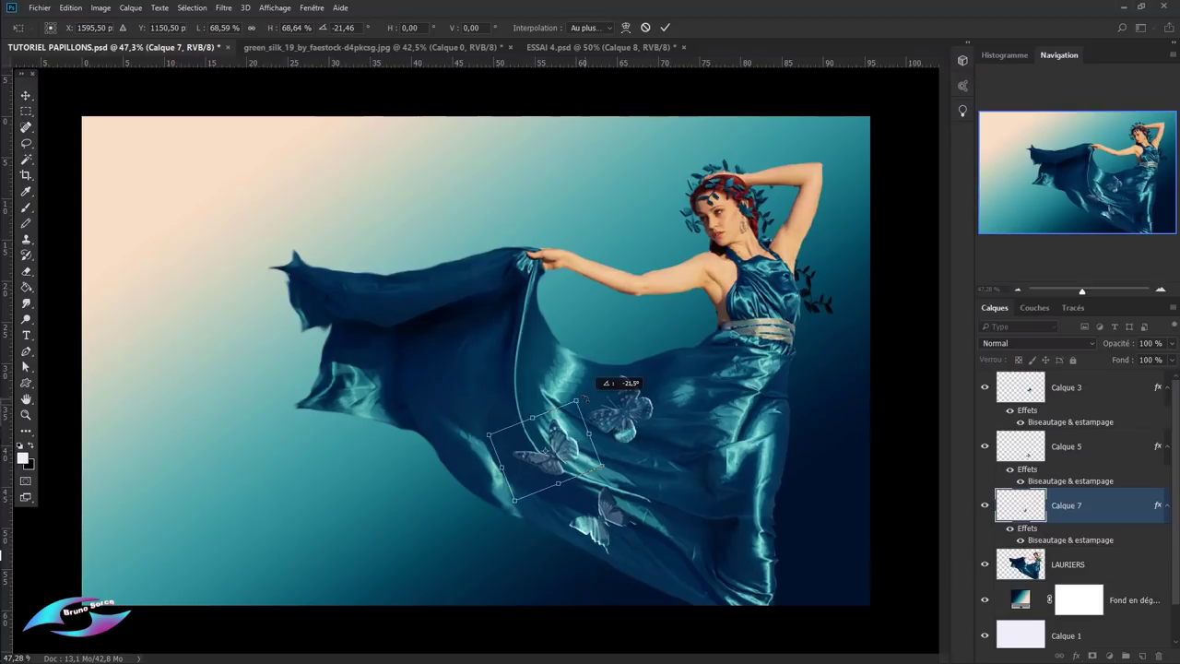
left_click(663, 30)
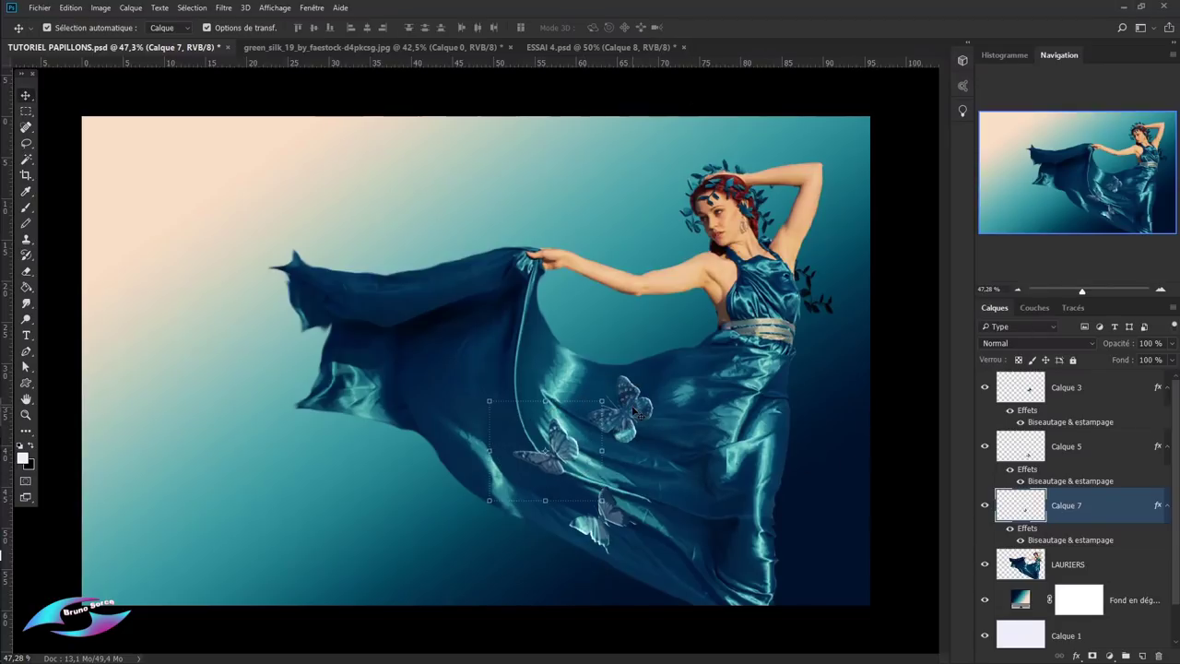
- Delete the Calque 3, 5 and 7 butterflies, then undo the deletions with Ctrl+Z
left_click(634, 410)
key("Delete")
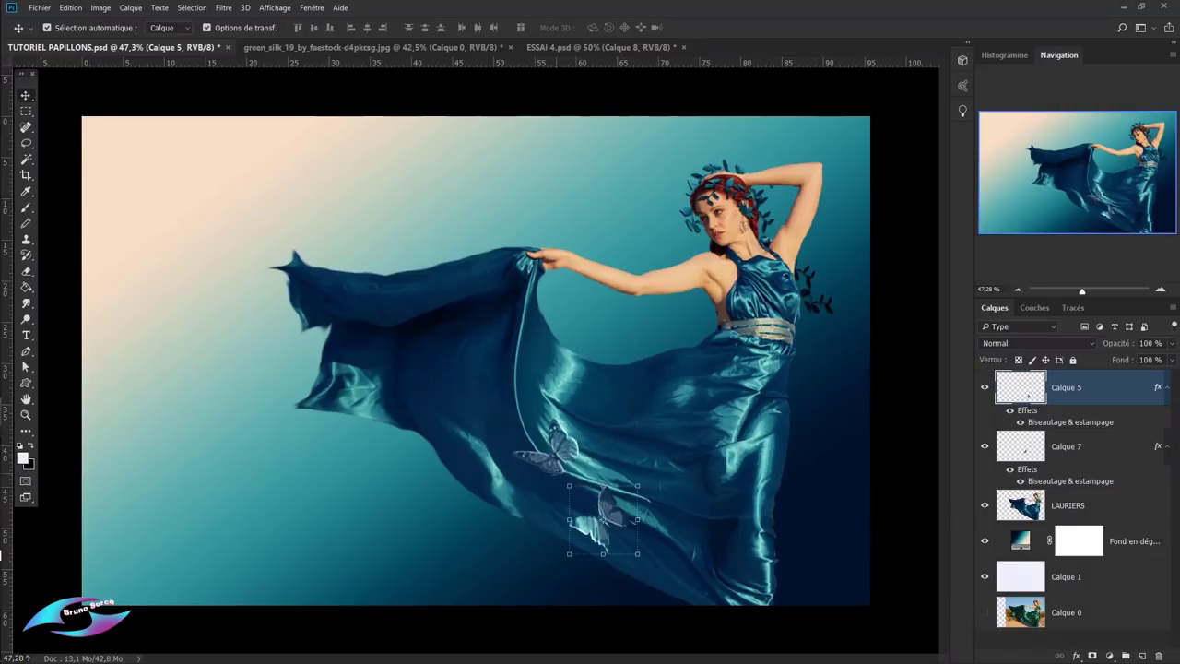
key("Delete")
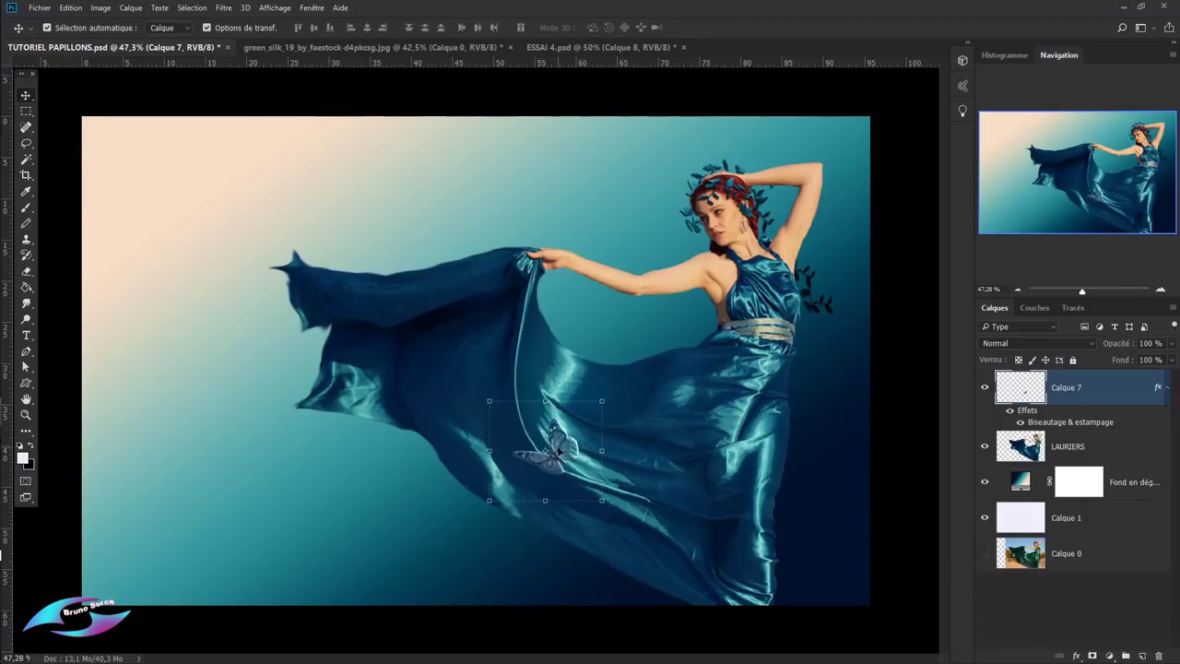
key("Delete")
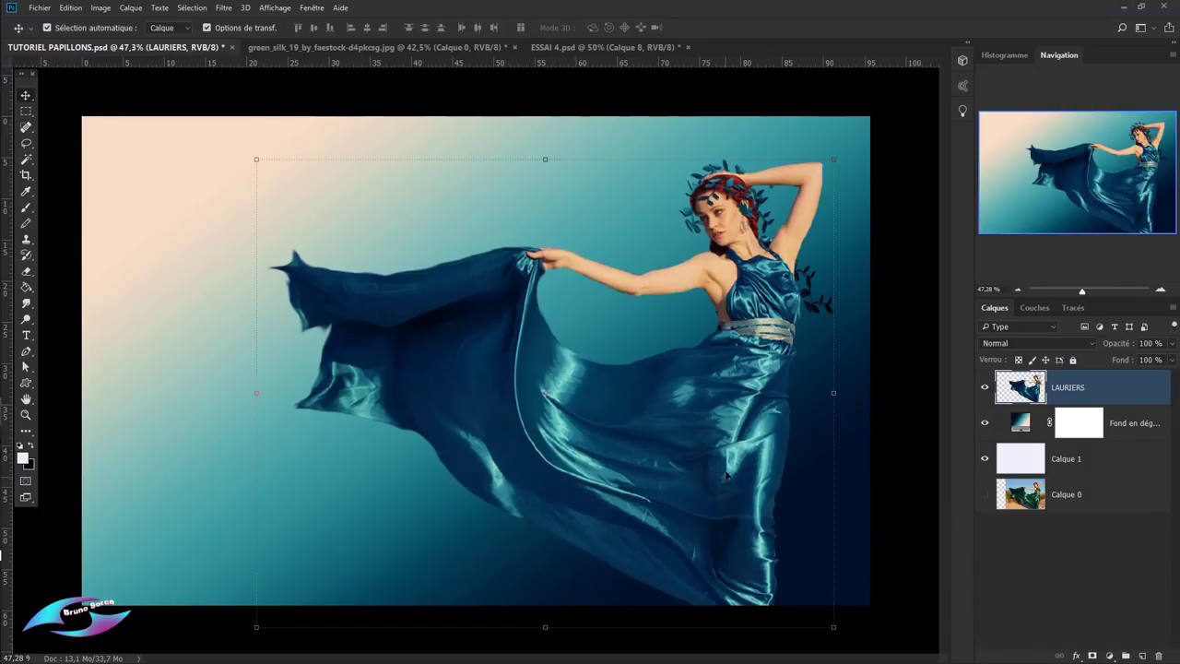
key("ctrl+z")
key("ctrl+z")
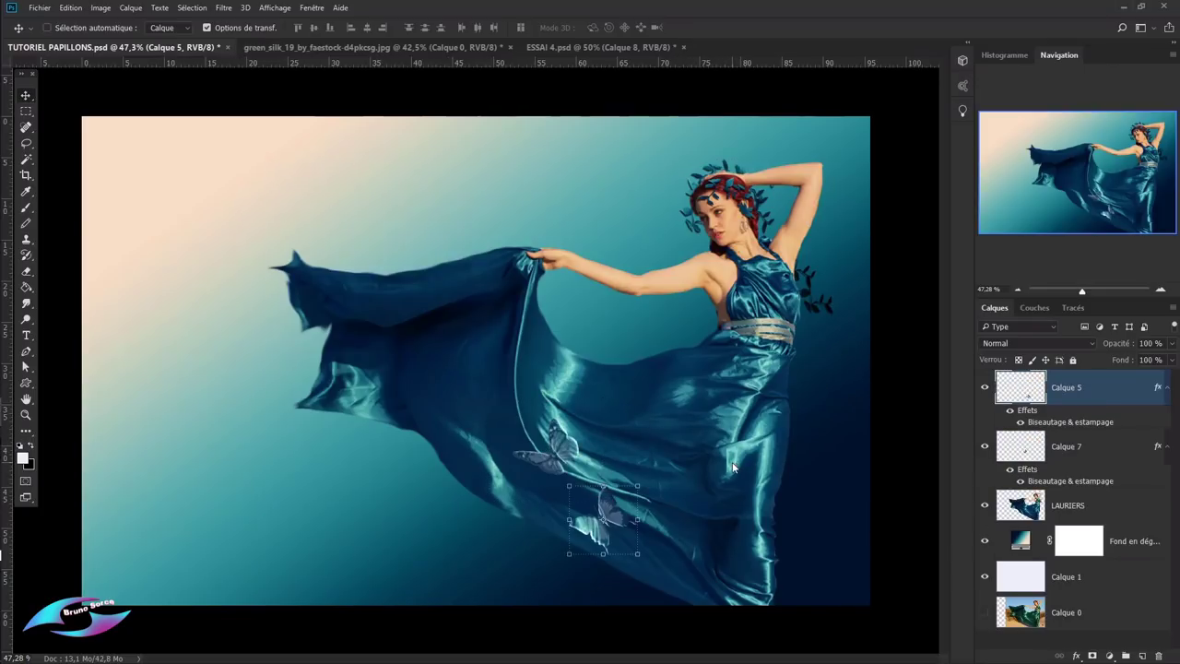
key("ctrl+z")
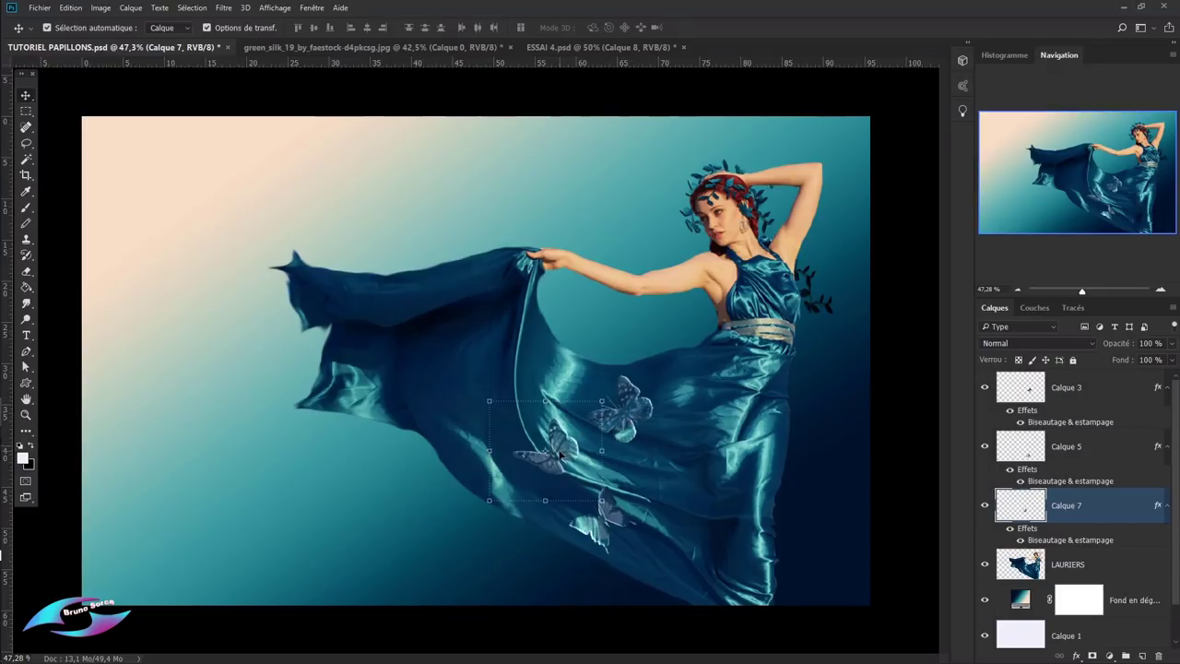
- Duplicate Calque 7 and place a smaller copy up-left on the trailing fabric
key("ctrl+j")
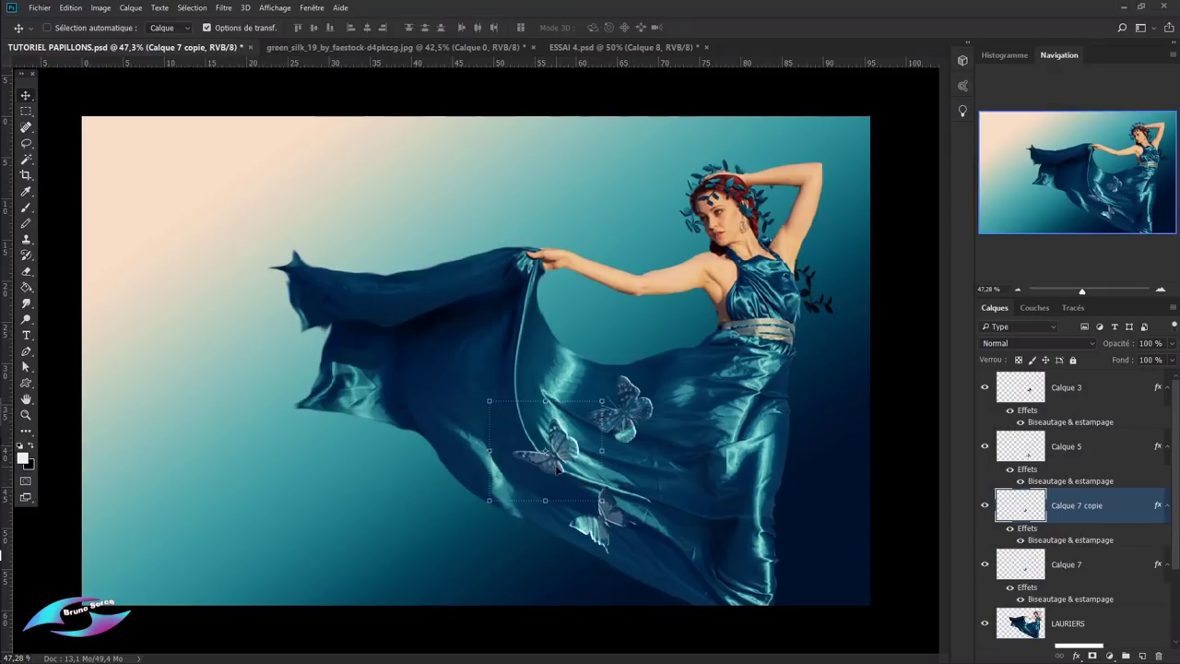
left_click_drag(559, 446, 473, 344)
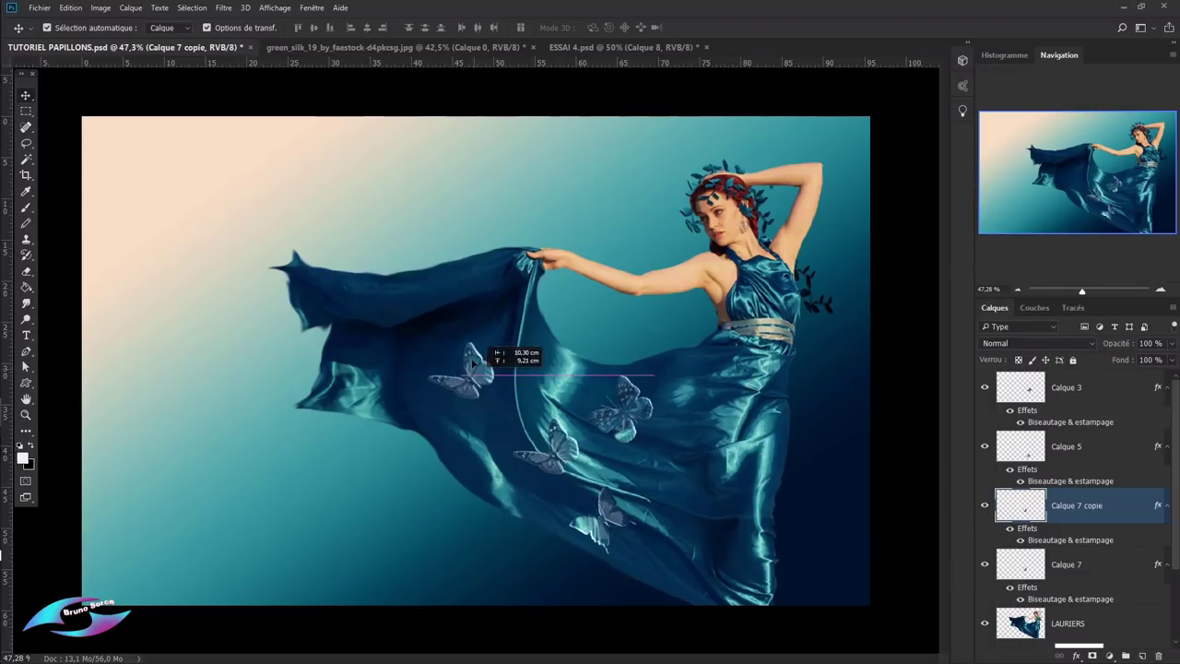
left_click_drag(517, 301, 482, 333)
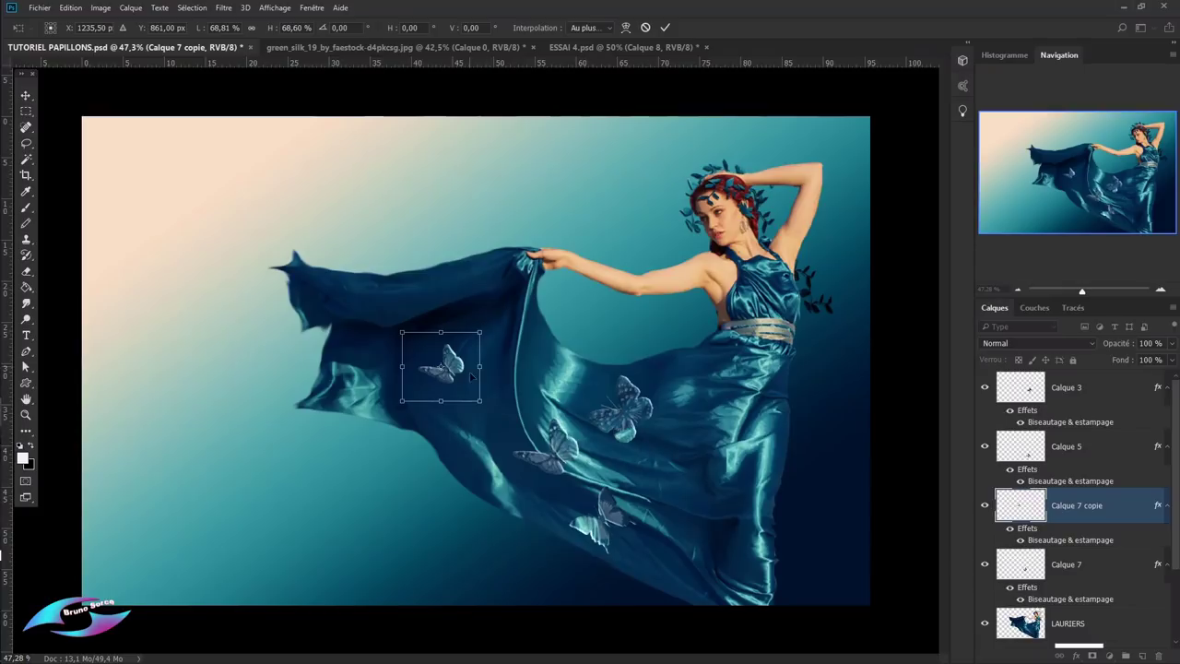
left_click(666, 27)
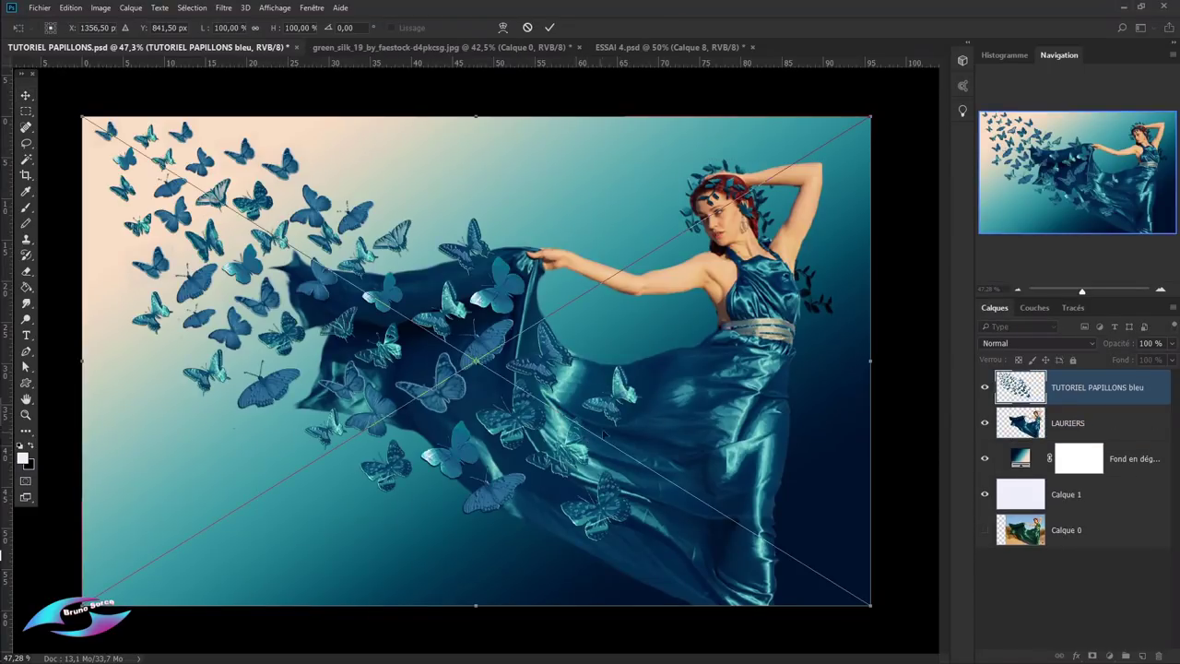
- Commit the blue swarm and place the ESSAI 2 papillons PNG file into the document
left_click(550, 27)
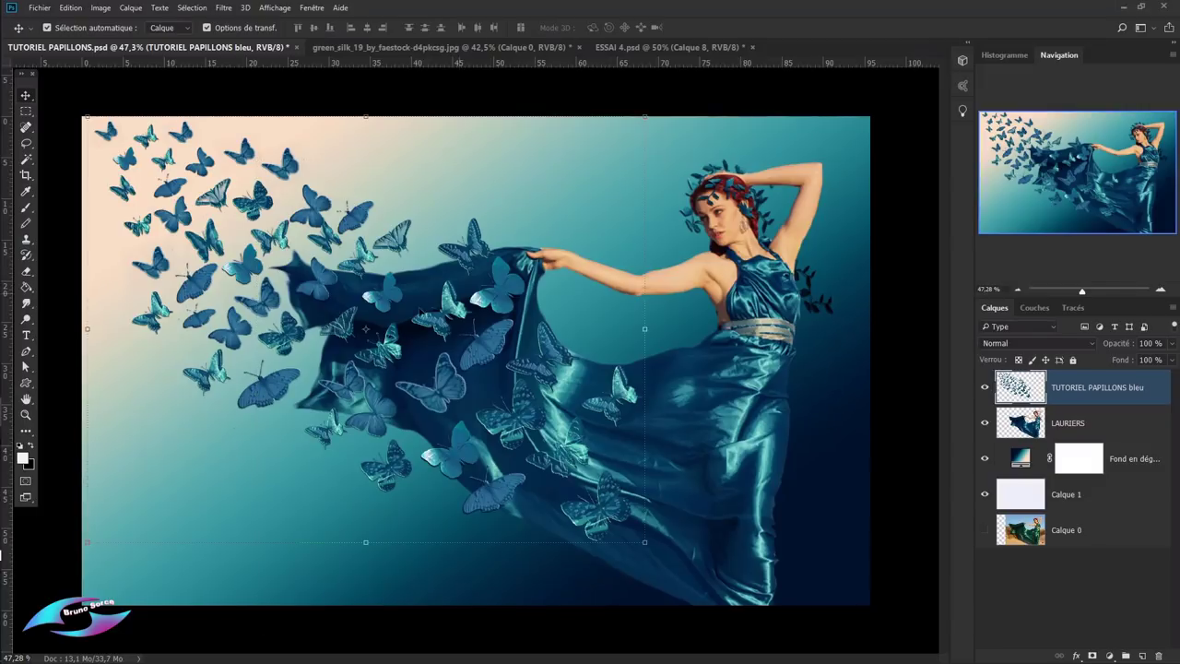
left_click(38, 8)
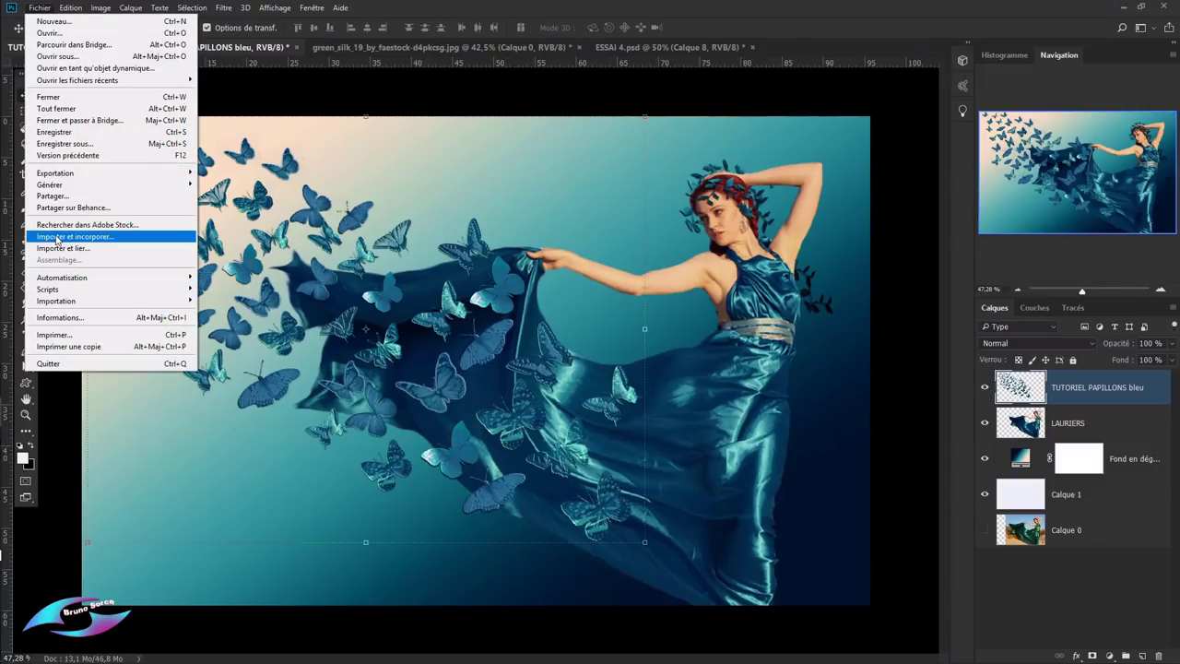
left_click(56, 237)
left_click(462, 189)
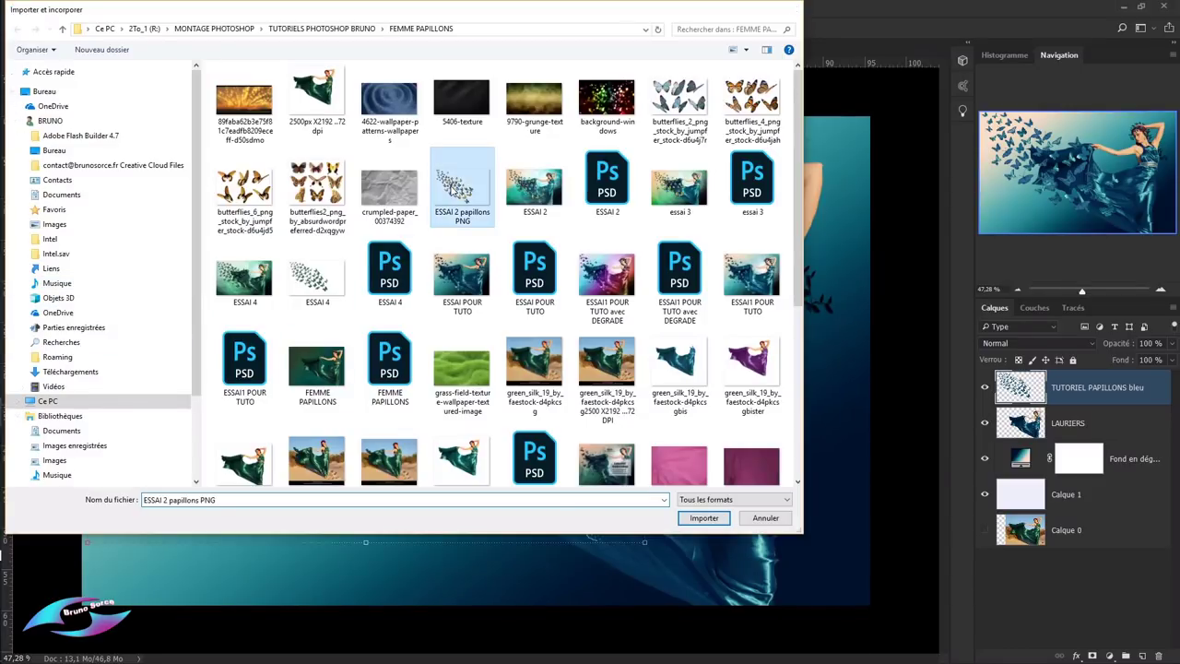
double_click(462, 189)
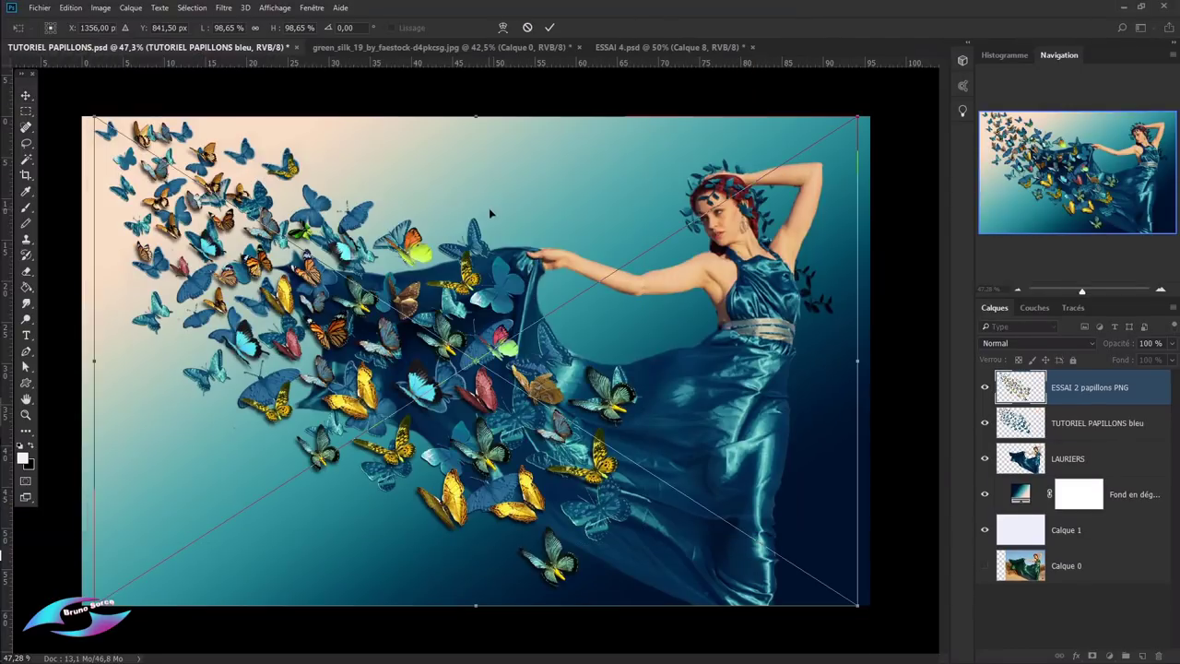
- With the blue swarm hidden, move the colourful ESSAI 2 swarm up-right and rotate it slightly
left_click(985, 423)
left_click_drag(596, 461, 616, 415)
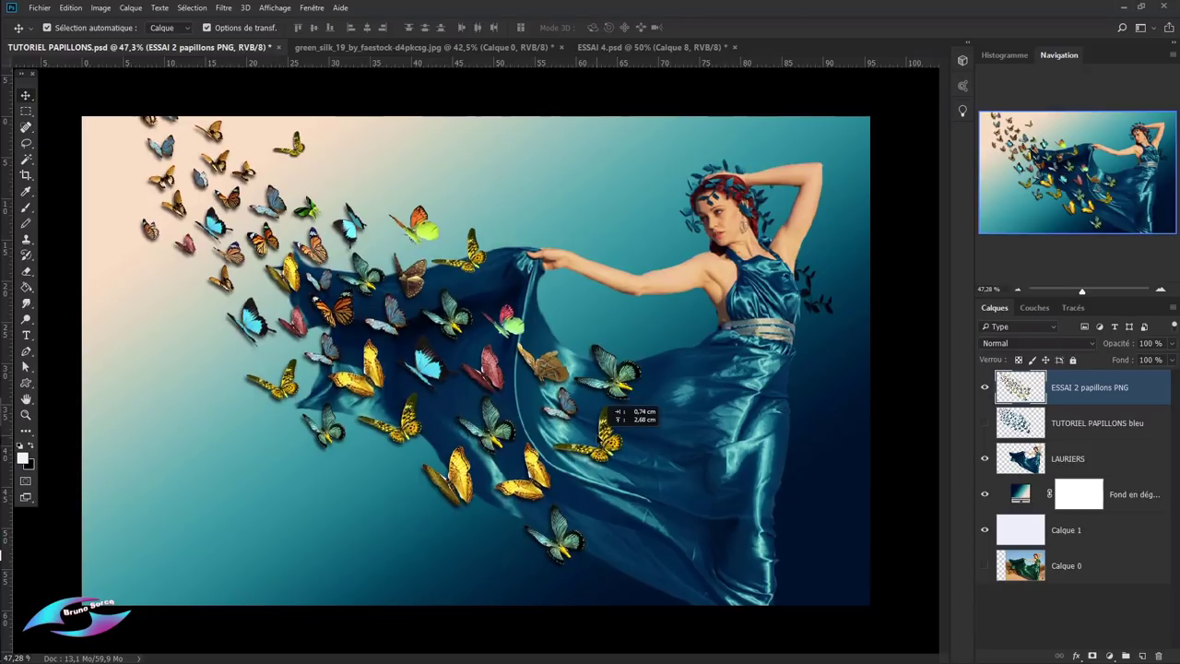
key("ctrl+t")
left_click_drag(648, 582, 678, 535)
left_click_drag(554, 425, 553, 435)
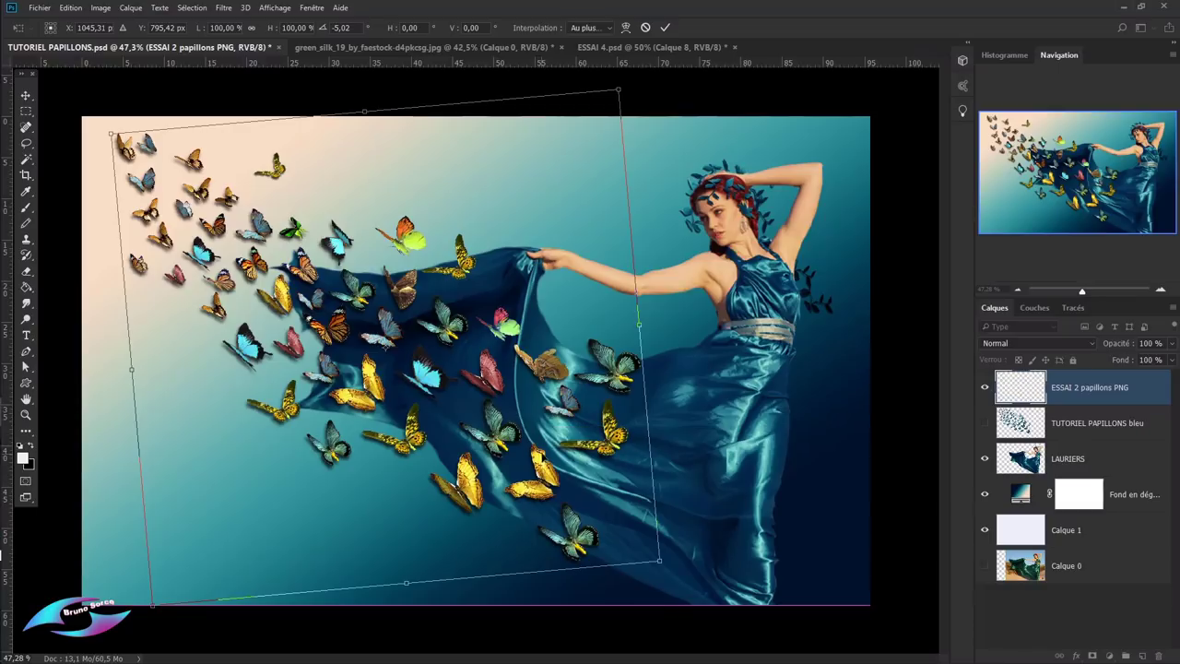
left_click(664, 27)
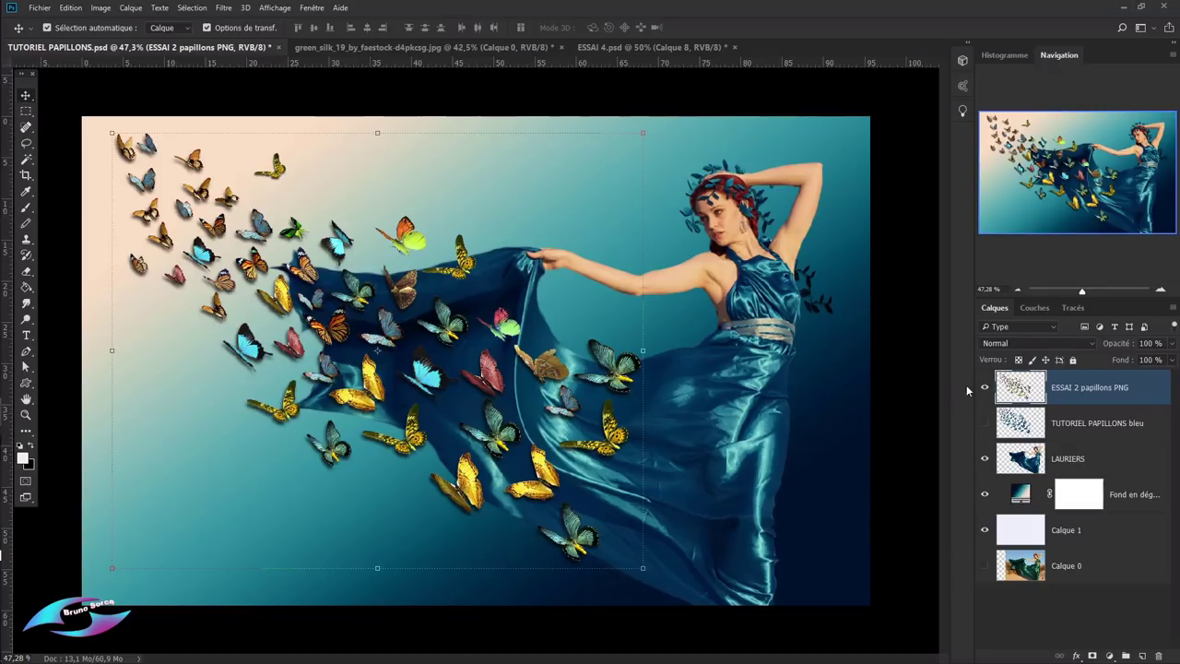
- Compare both swarms, then delete the colourful layer and keep the blue swarm
left_click(985, 424)
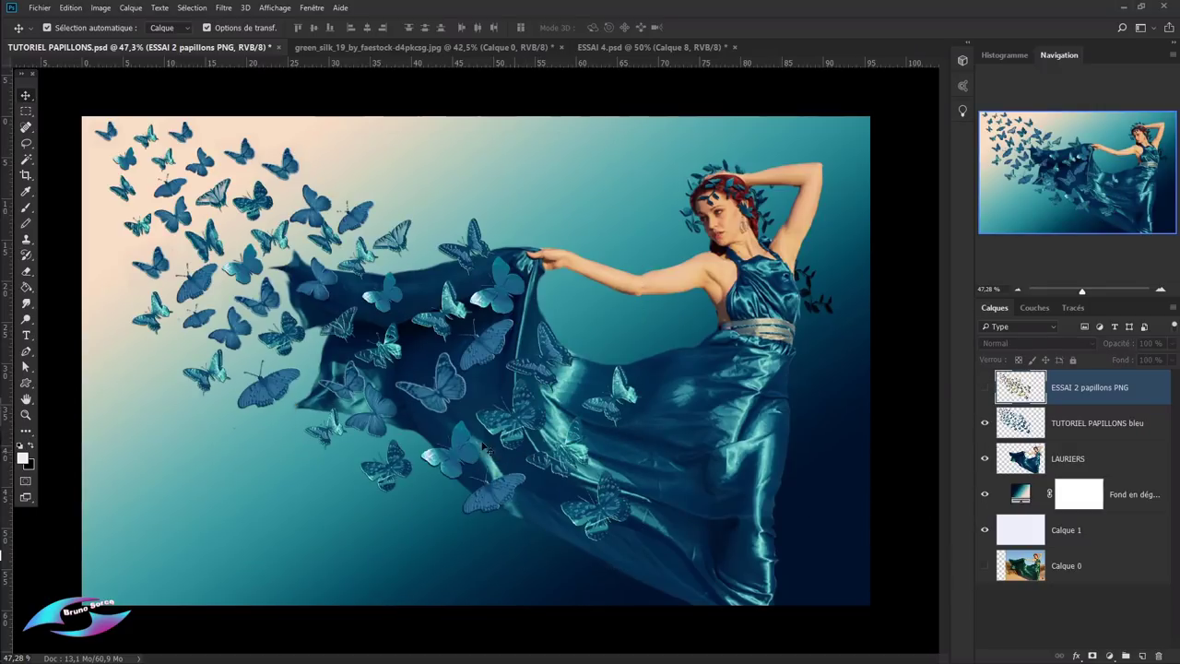
left_click(984, 389)
left_click(984, 424)
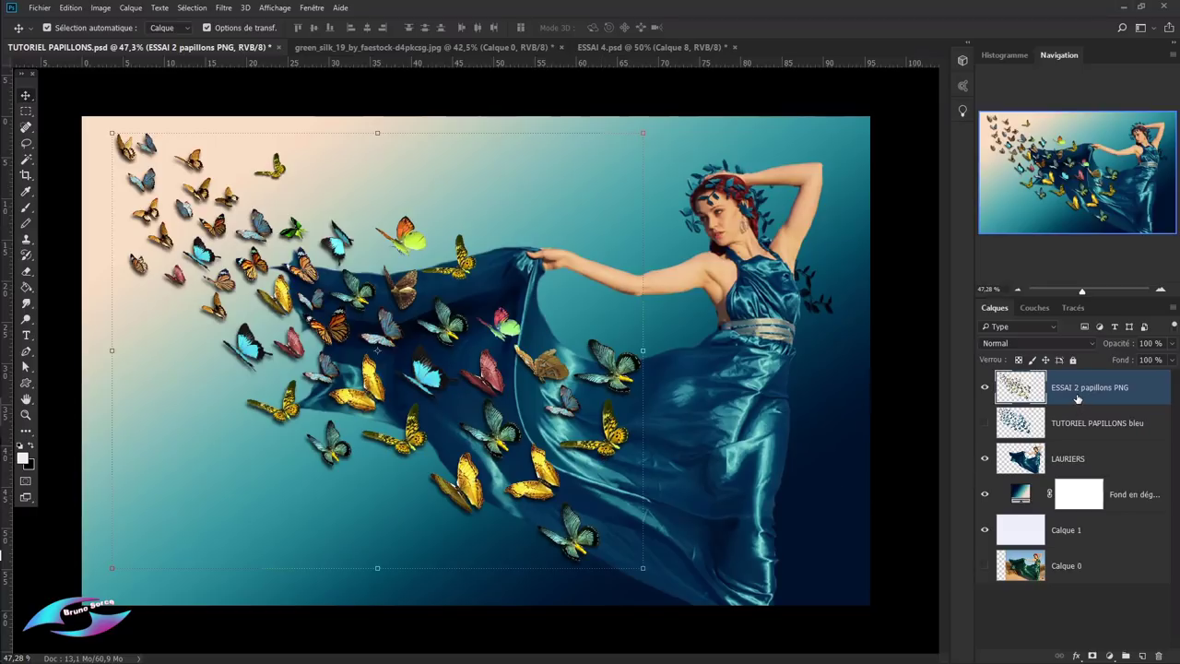
key("Delete")
left_click(984, 387)
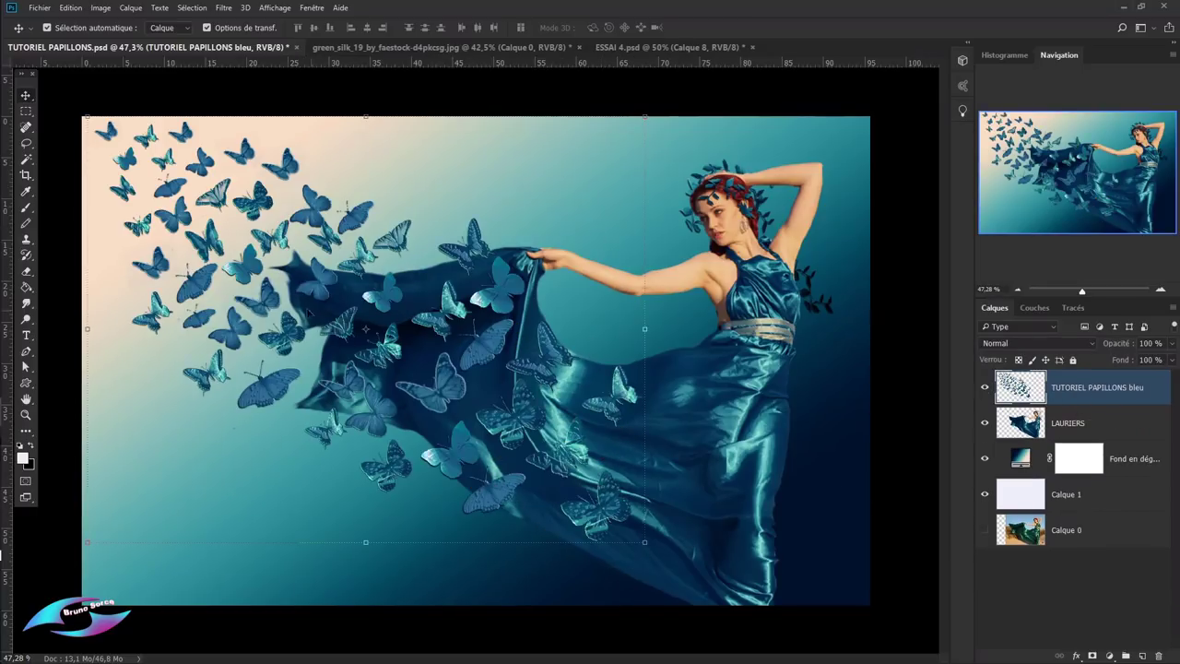
- Rename the swarm layer to PAPILLONS bleu and nudge it right and down
key("Delete")
key("Return")
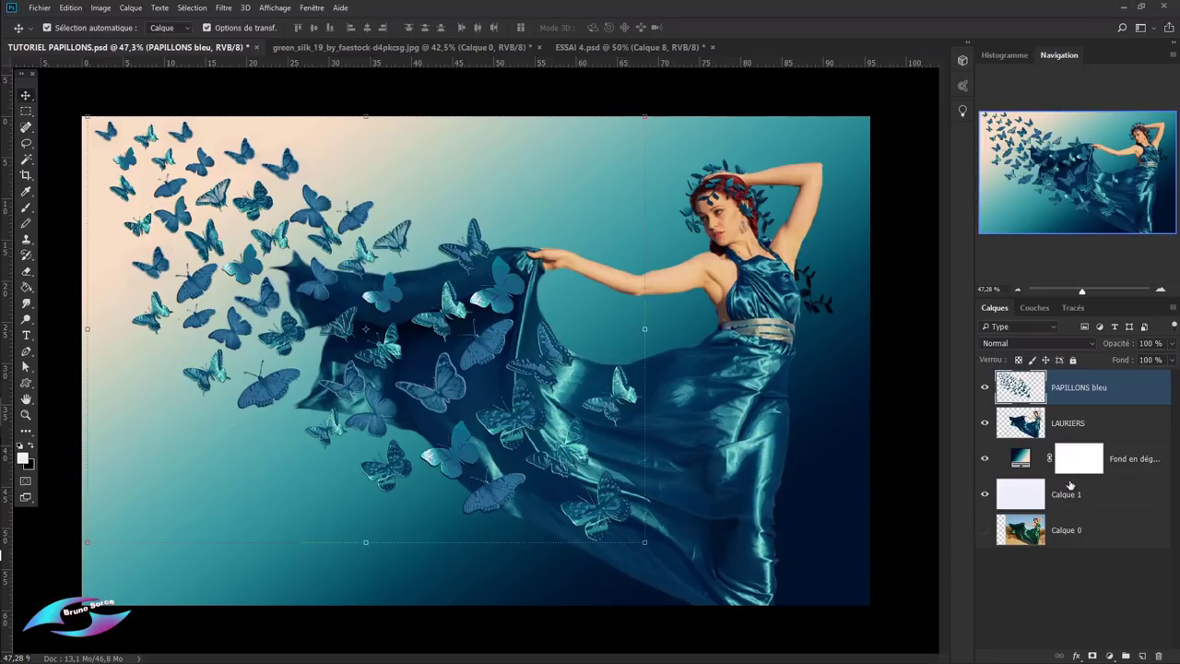
mouse_move(478, 348)
left_mouse_down()
mouse_move(500, 367)
mouse_move(489, 356)
left_mouse_up()
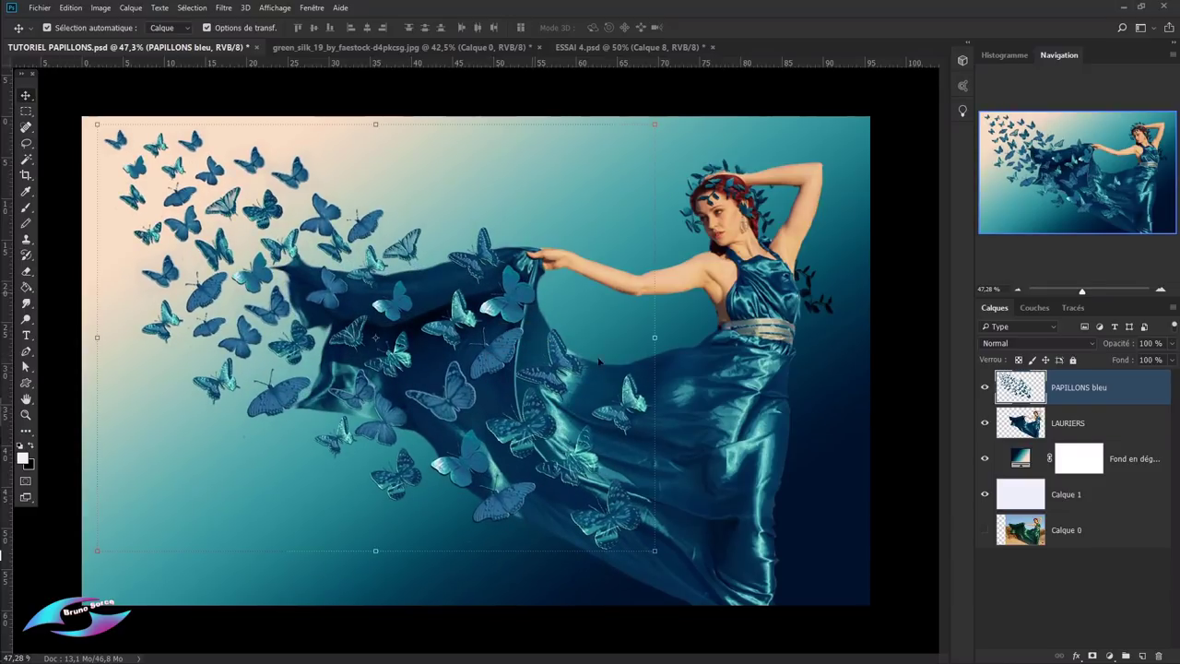
- Hide LAURIERS, Fond en dégradé and Calque 1 to show only the butterflies on transparency
left_click(985, 423)
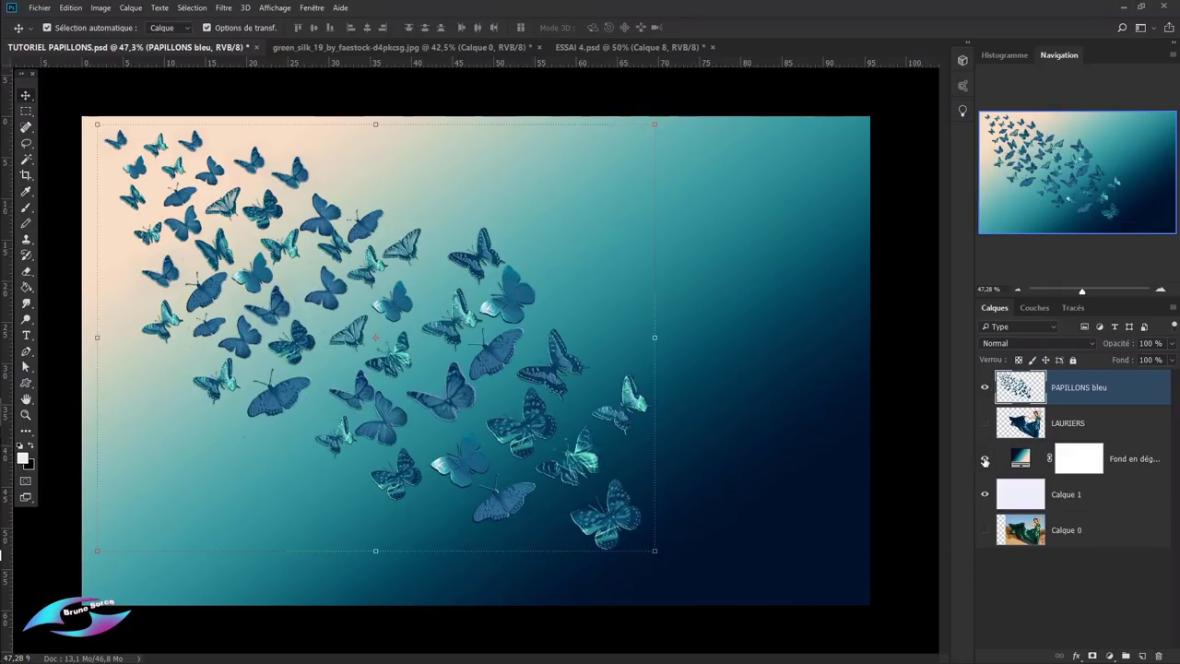
left_click(985, 458)
left_click(984, 496)
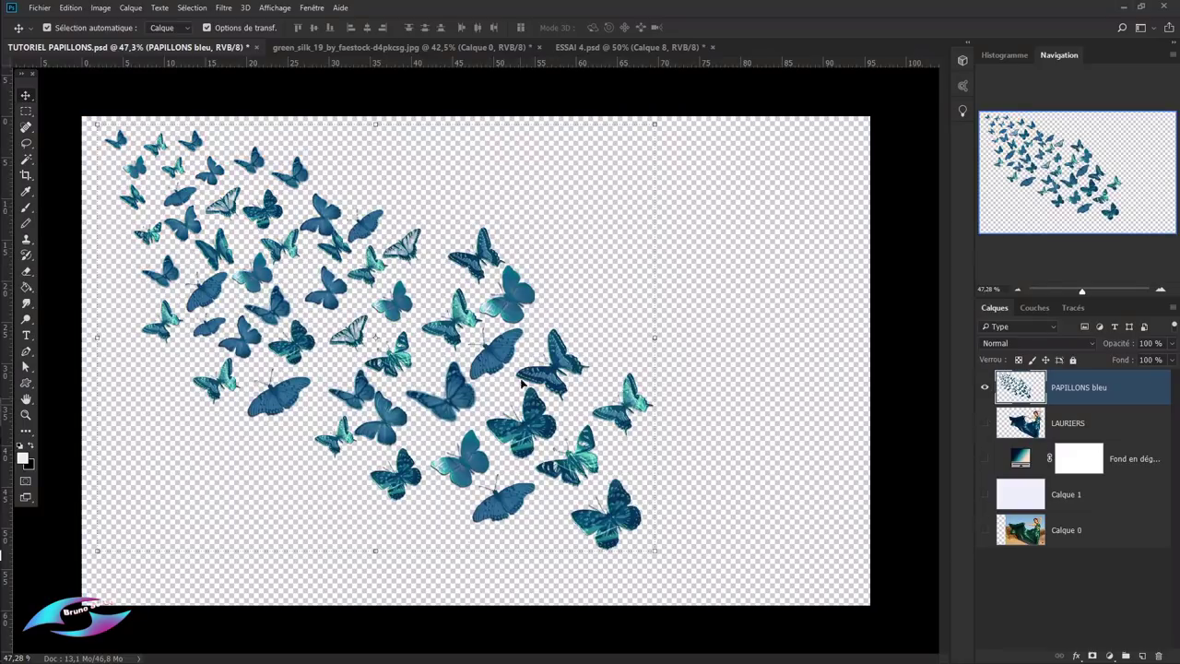
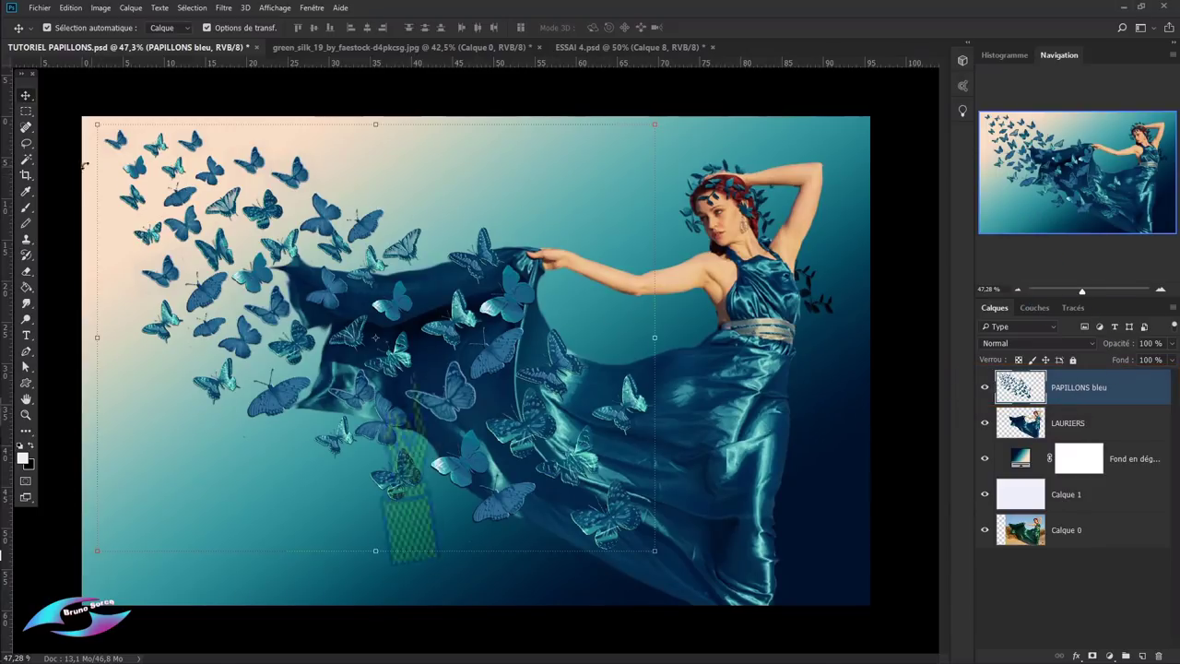
- Lasso around the dress and copy those butterflies from PAPILLONS bleu onto new layer Calque 2
left_click(26, 143)
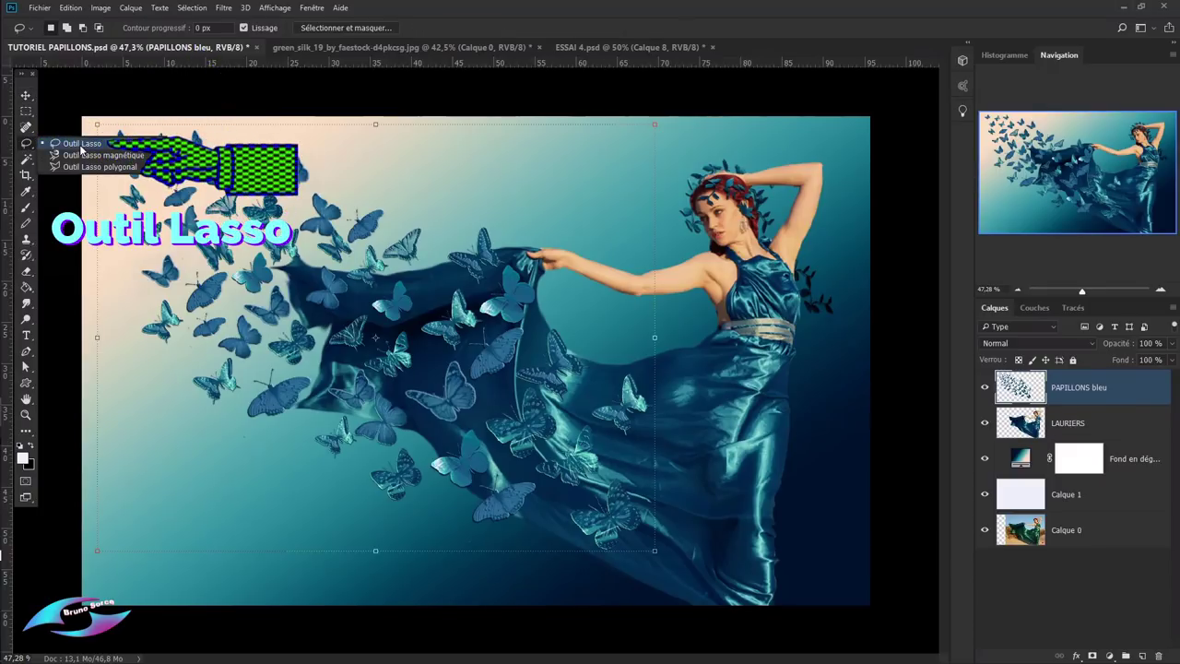
left_click(82, 145)
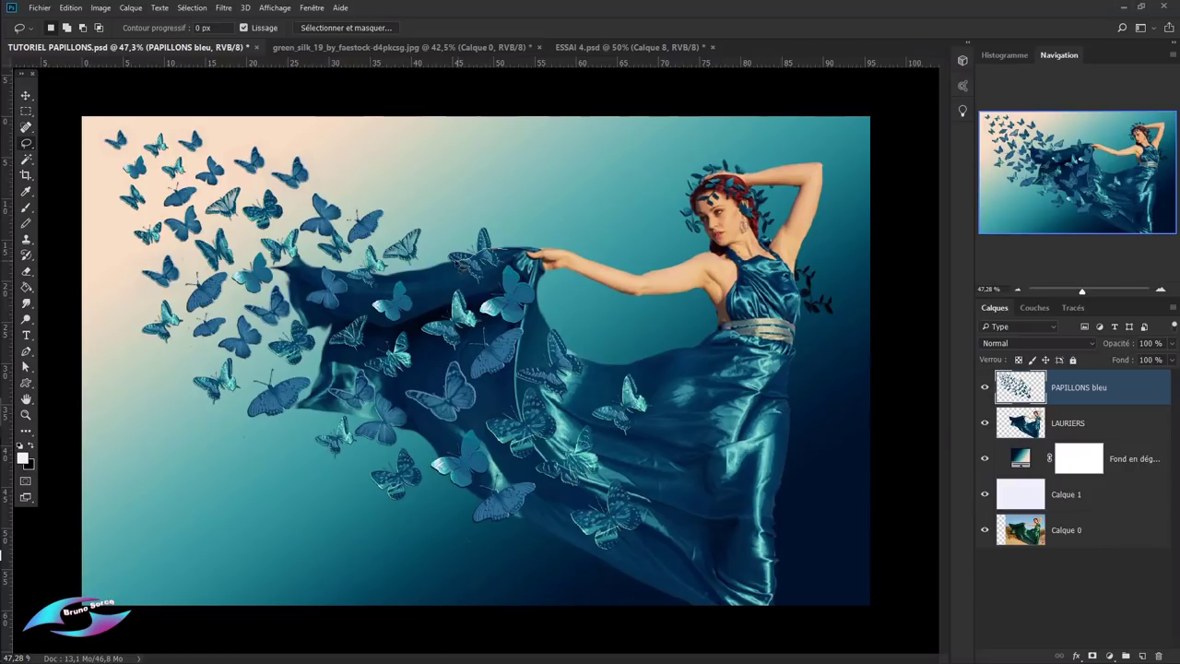
mouse_move(414, 274)
left_mouse_down()
mouse_move(359, 417)
mouse_move(427, 442)
left_mouse_up()
mouse_move(503, 513)
left_mouse_down()
mouse_move(614, 562)
mouse_move(693, 513)
mouse_move(670, 380)
mouse_move(608, 343)
mouse_move(509, 249)
left_mouse_up()
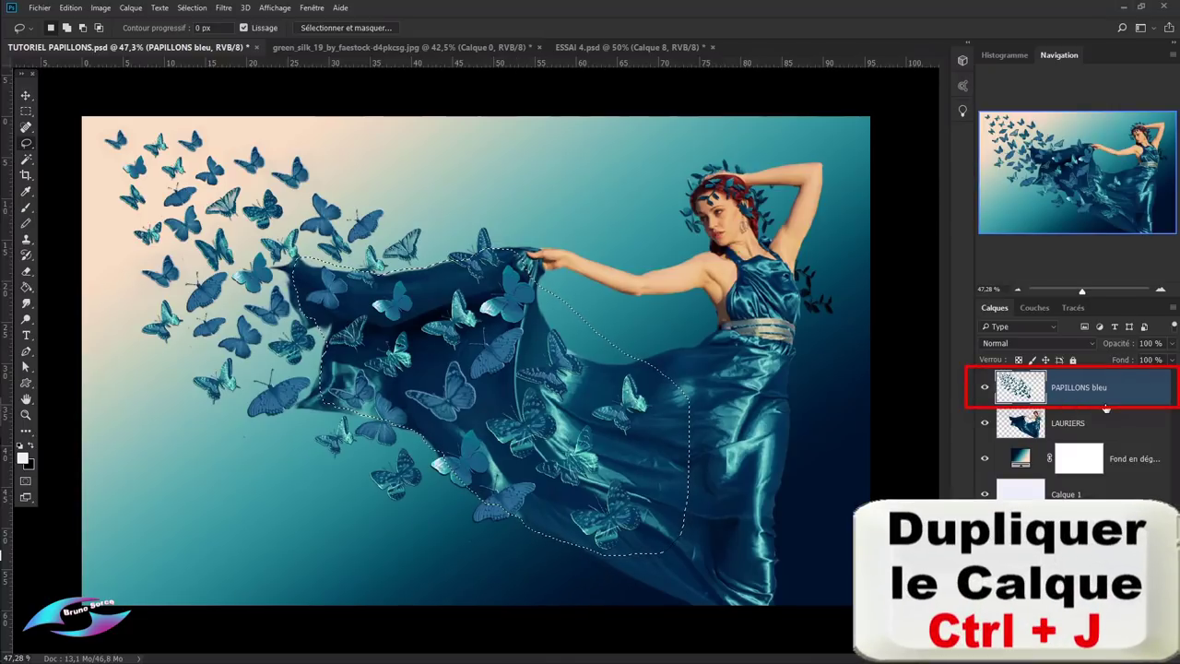
key("ctrl+j")
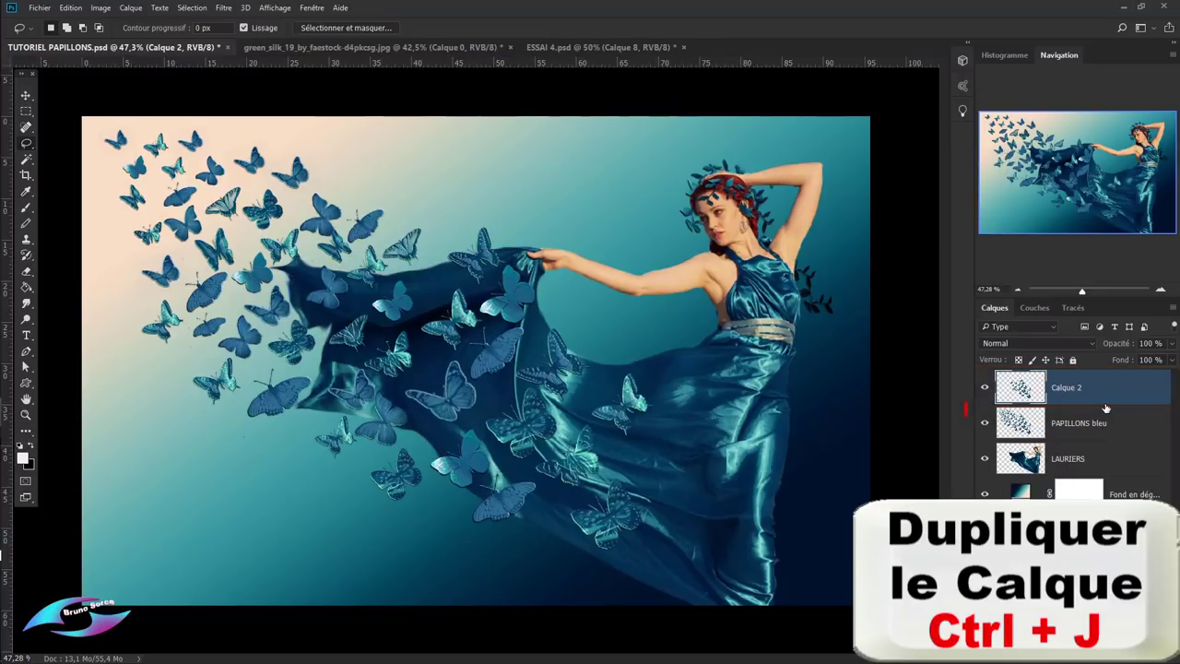
- Load Calque 2's butterflies as a selection with PAPILLONS bleu active, then deselect
left_click(984, 424)
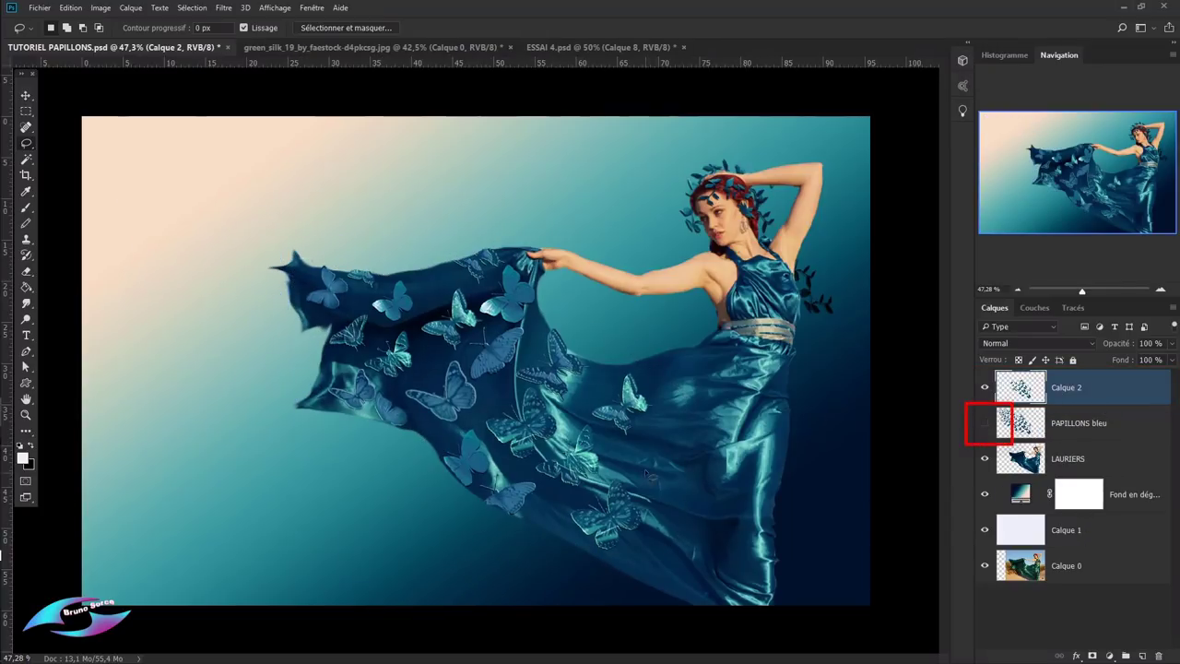
left_click(984, 423)
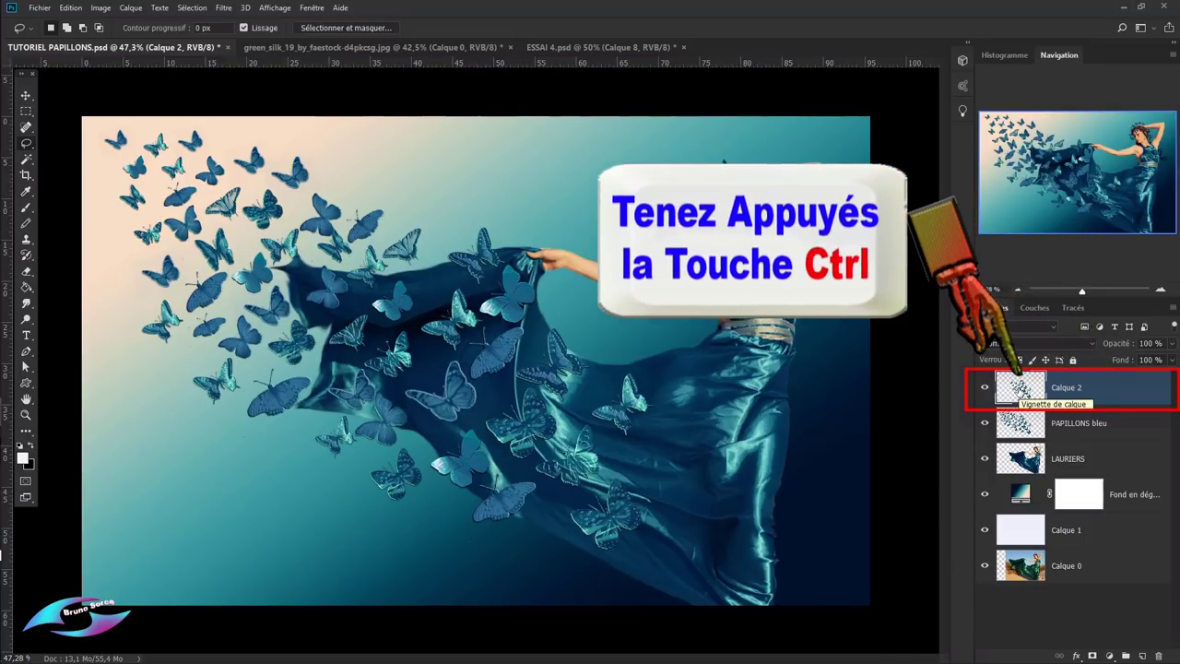
left_click(1021, 387, "ctrl")
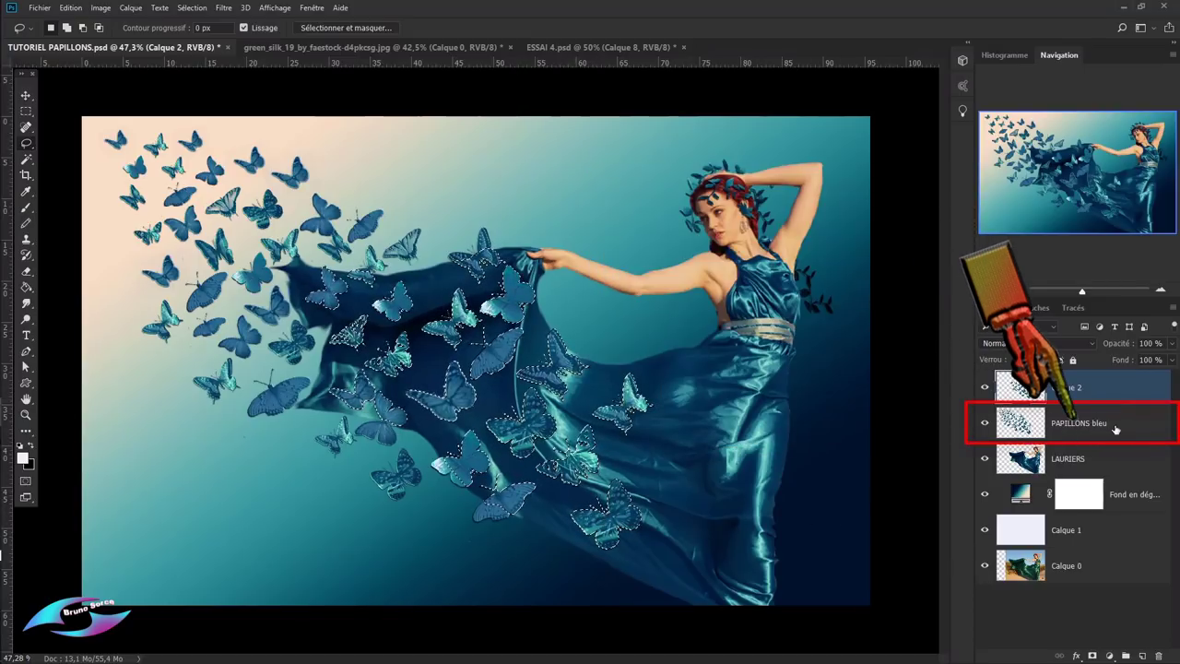
left_click(1110, 428)
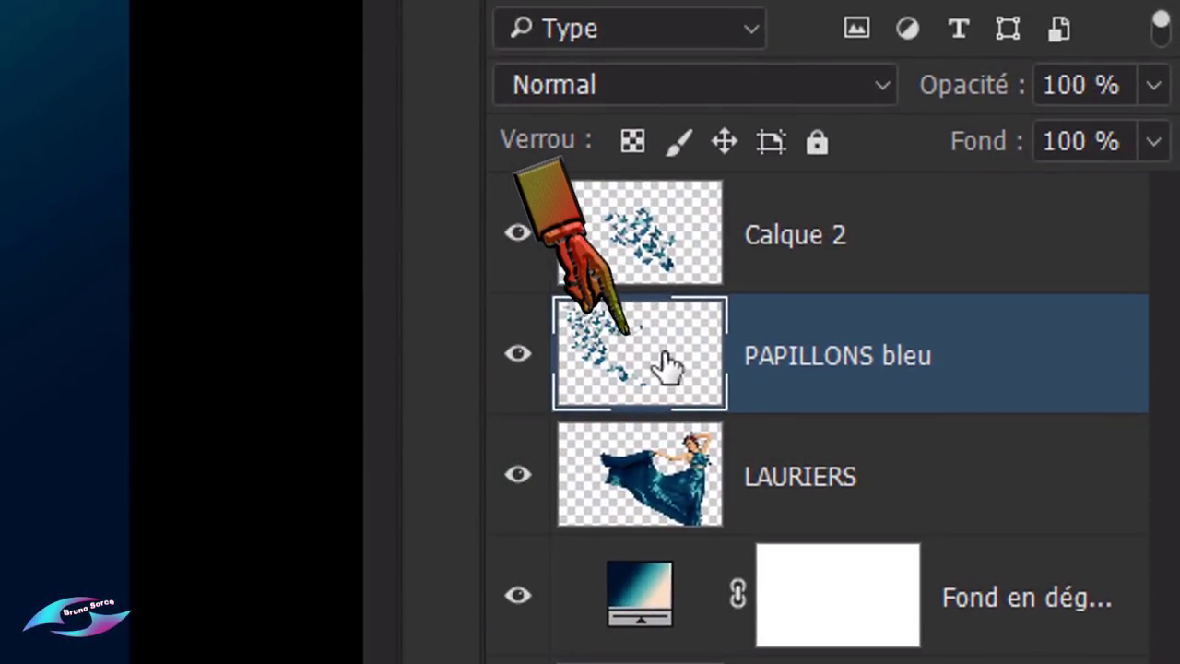
key("ctrl+d")
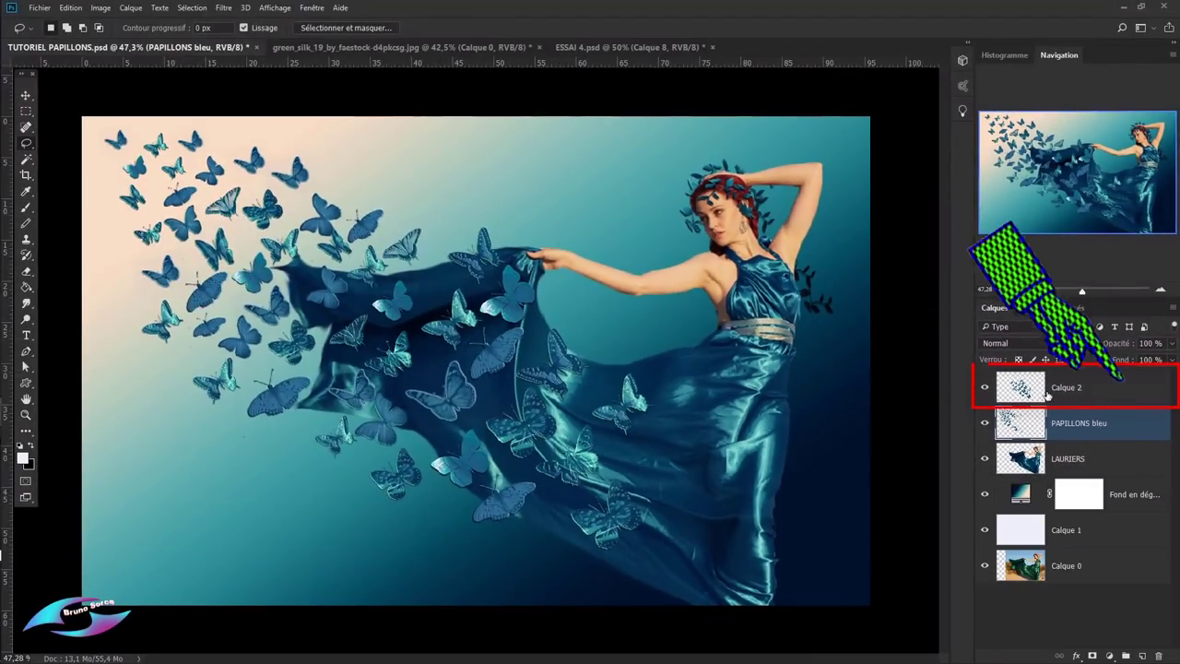
- Set Calque 2 to about 50% opacity and merge it with PAPILLONS bleu
left_click(1125, 397)
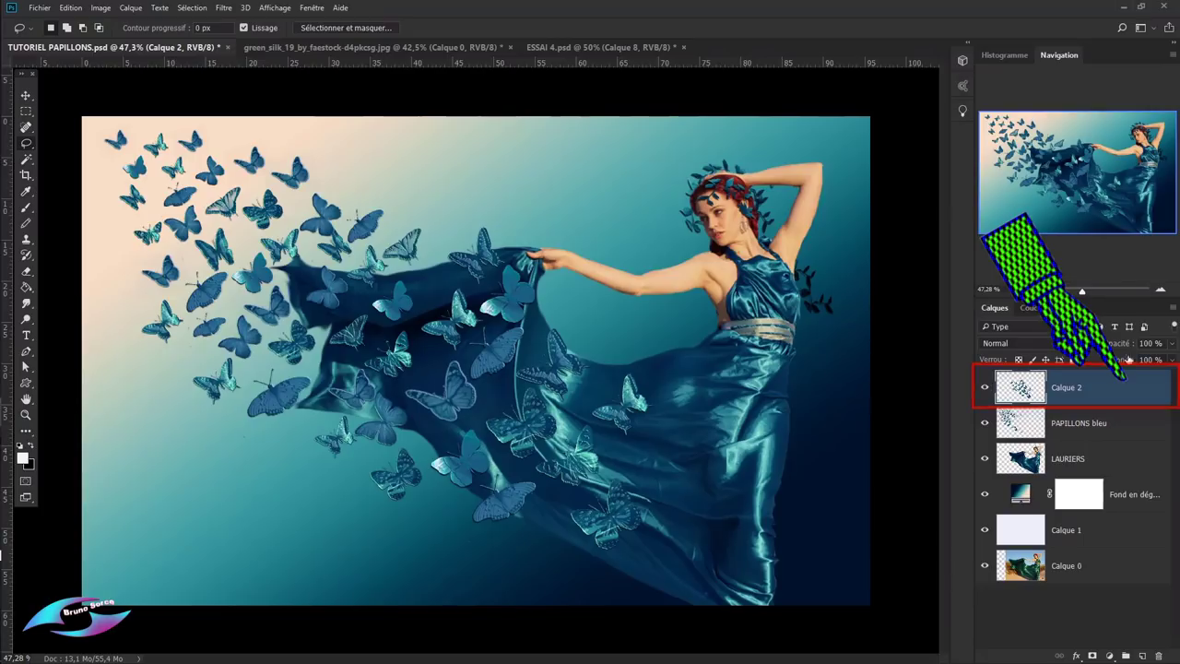
left_click_drag(1119, 346, 1067, 342)
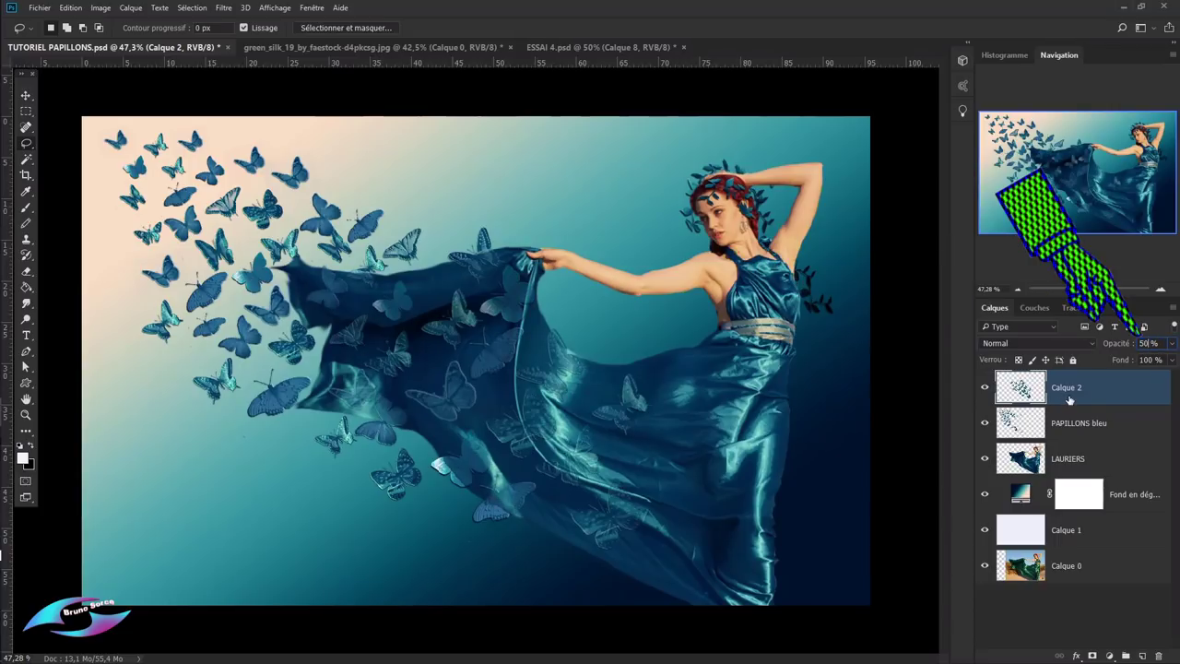
left_click(1119, 426, "ctrl")
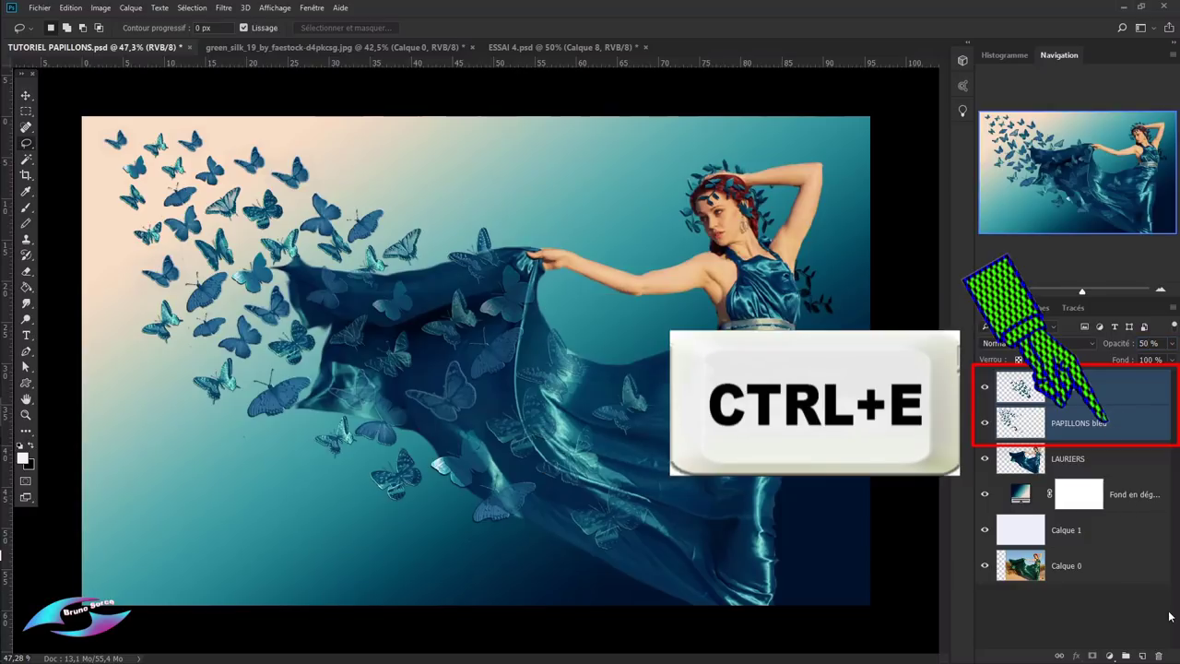
key("ctrl+e")
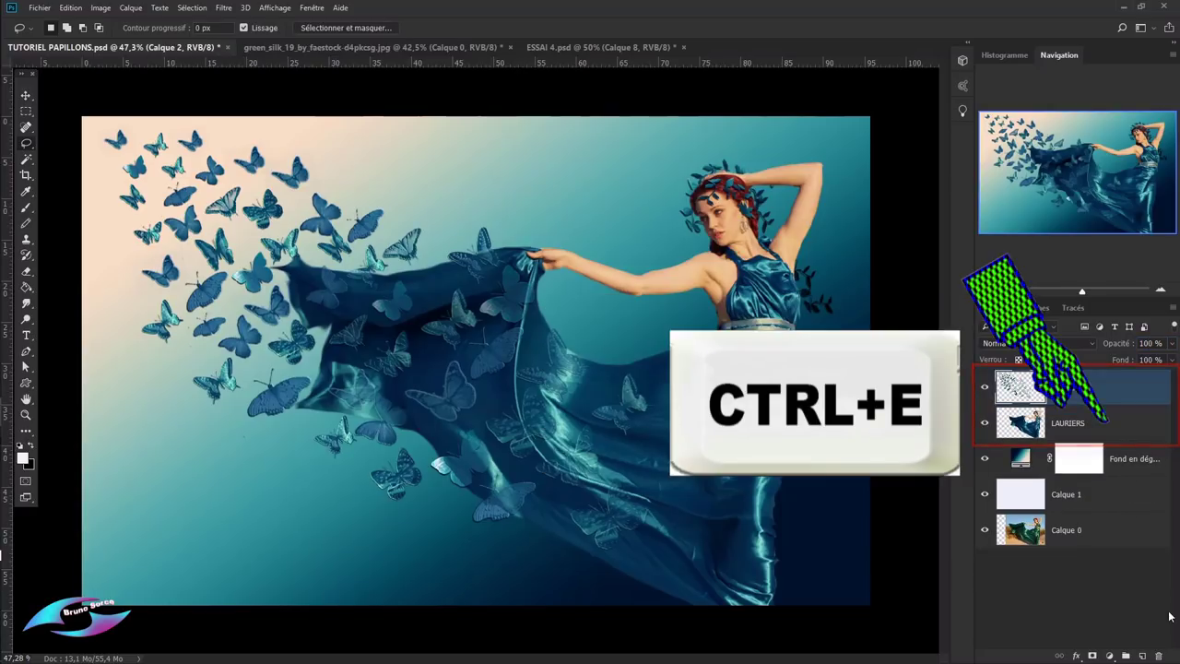
left_click(985, 422)
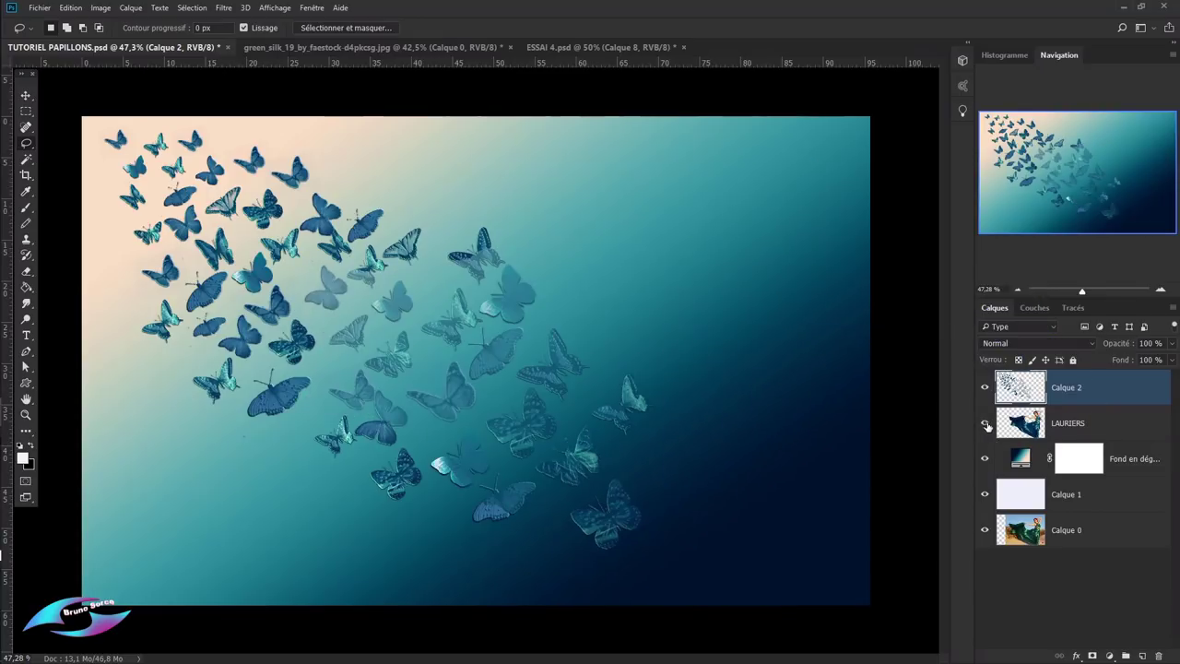
left_click(985, 422)
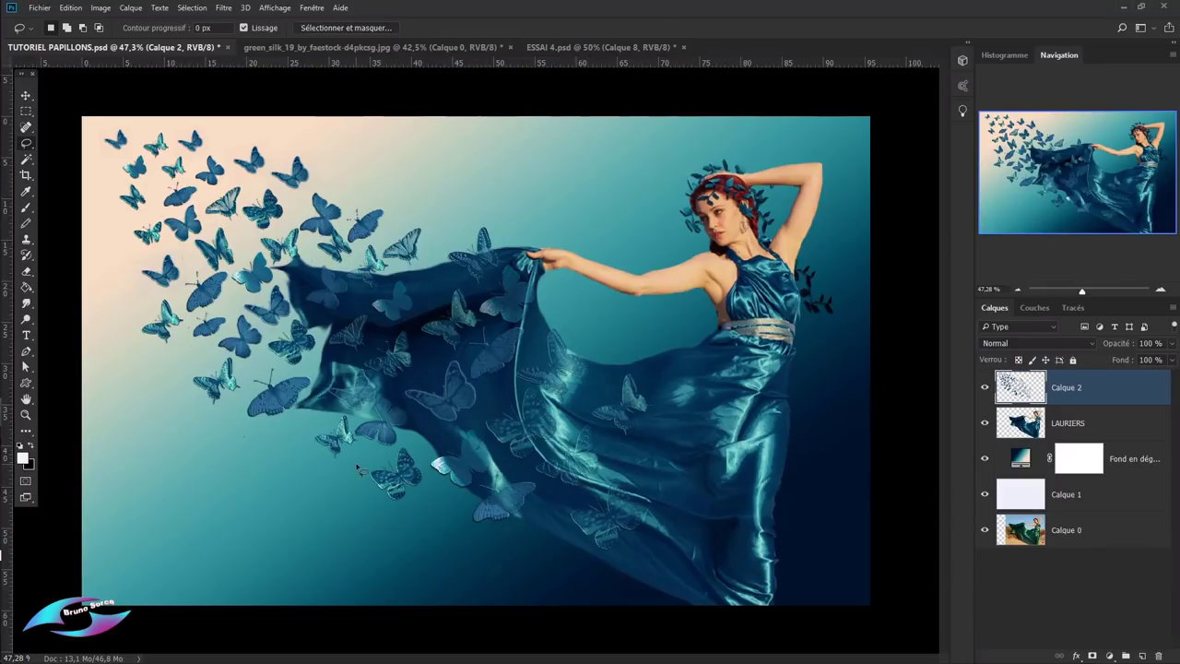
- Duplicate the butterfly layer as Calque 2 copie and convert the lower Calque 2 into a smart object
key("v")
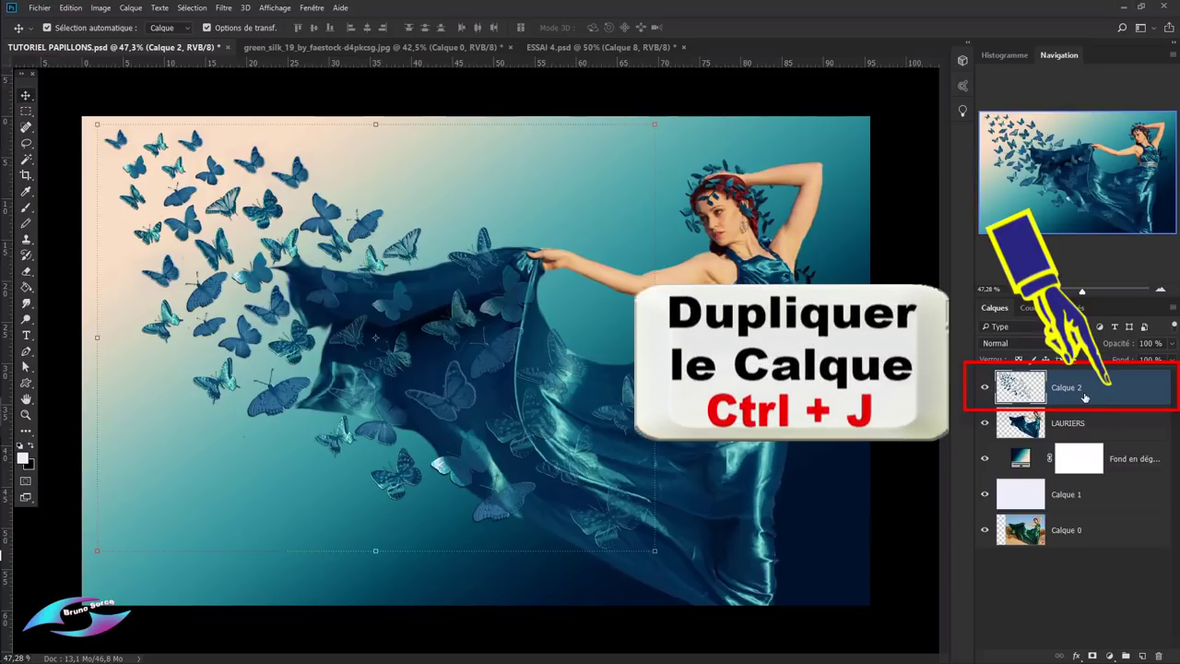
key("ctrl+j")
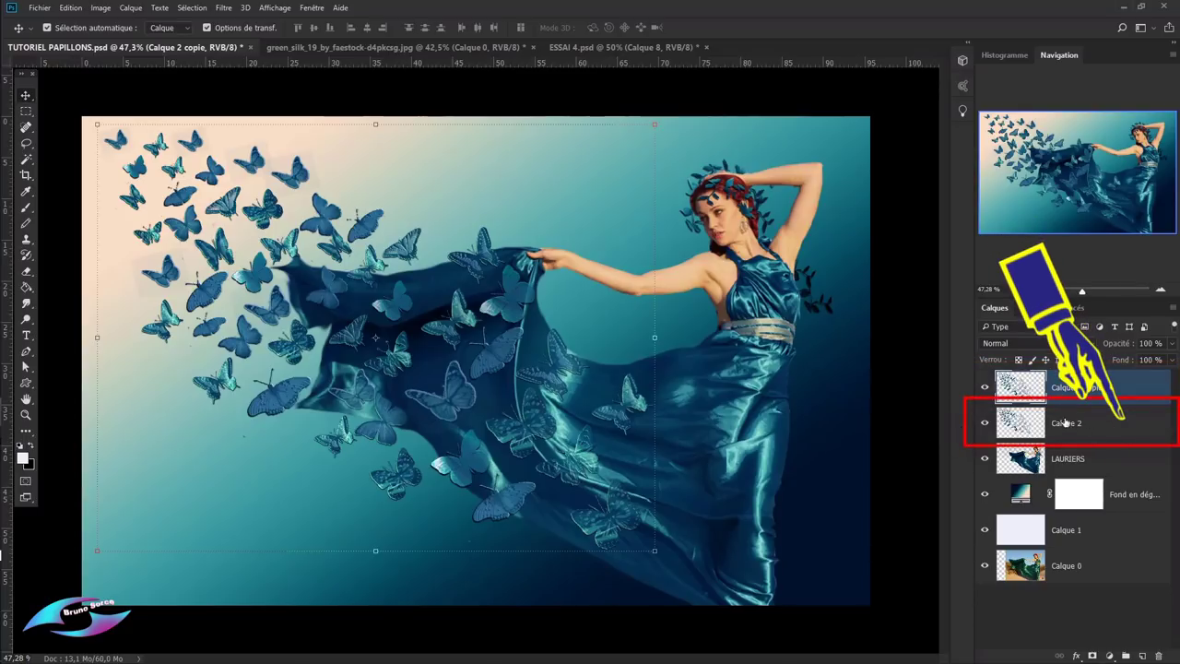
left_click(1107, 431)
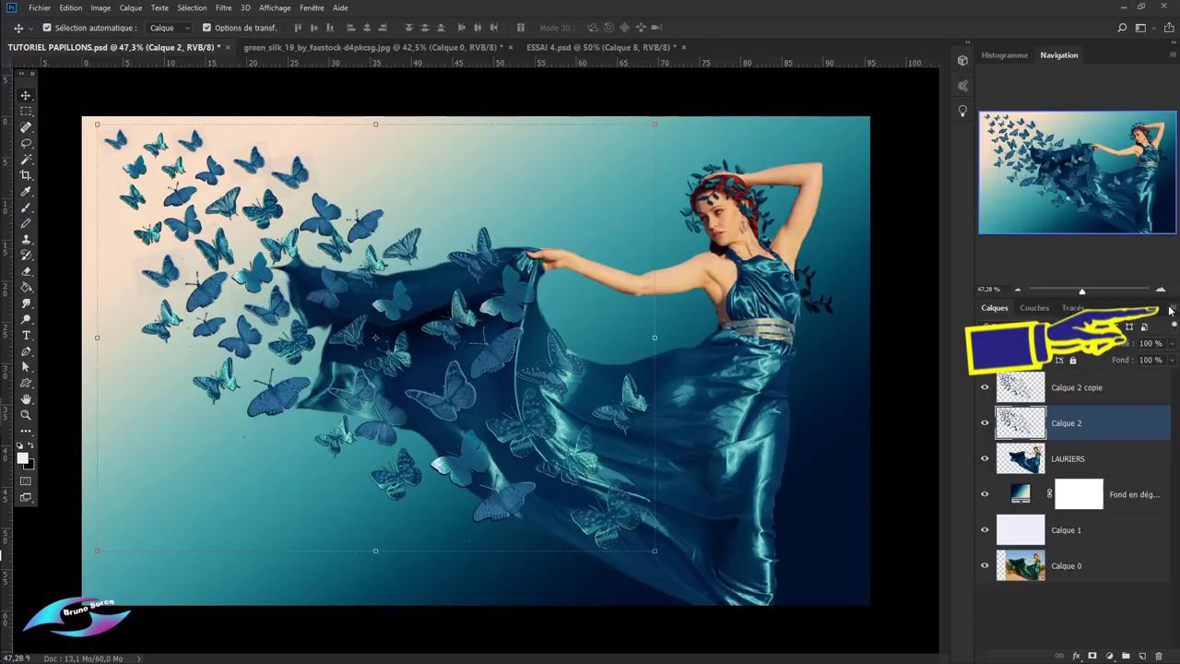
left_click(1173, 311)
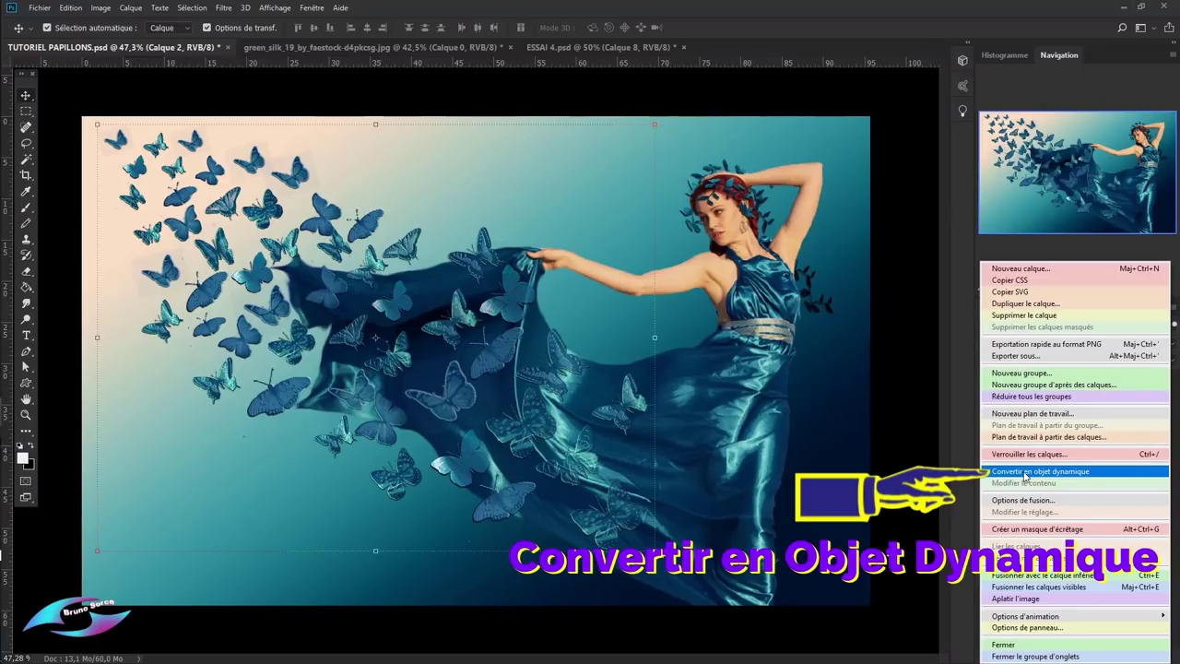
left_click(1026, 473)
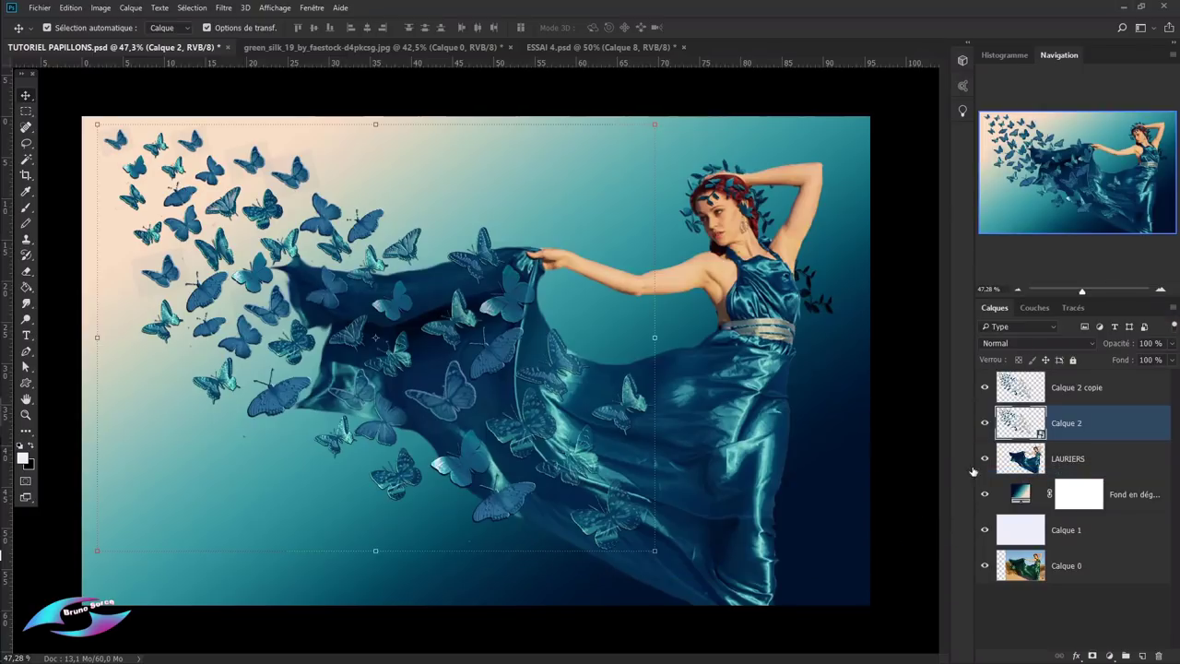
left_click(224, 8)
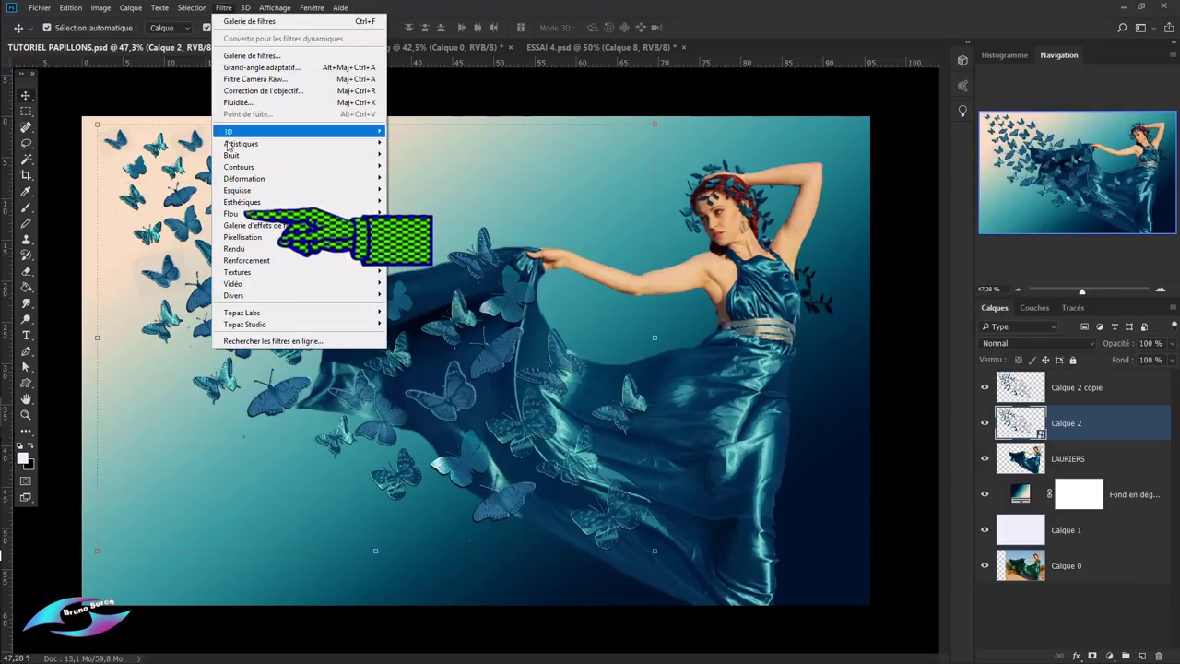
mouse_move(232, 213)
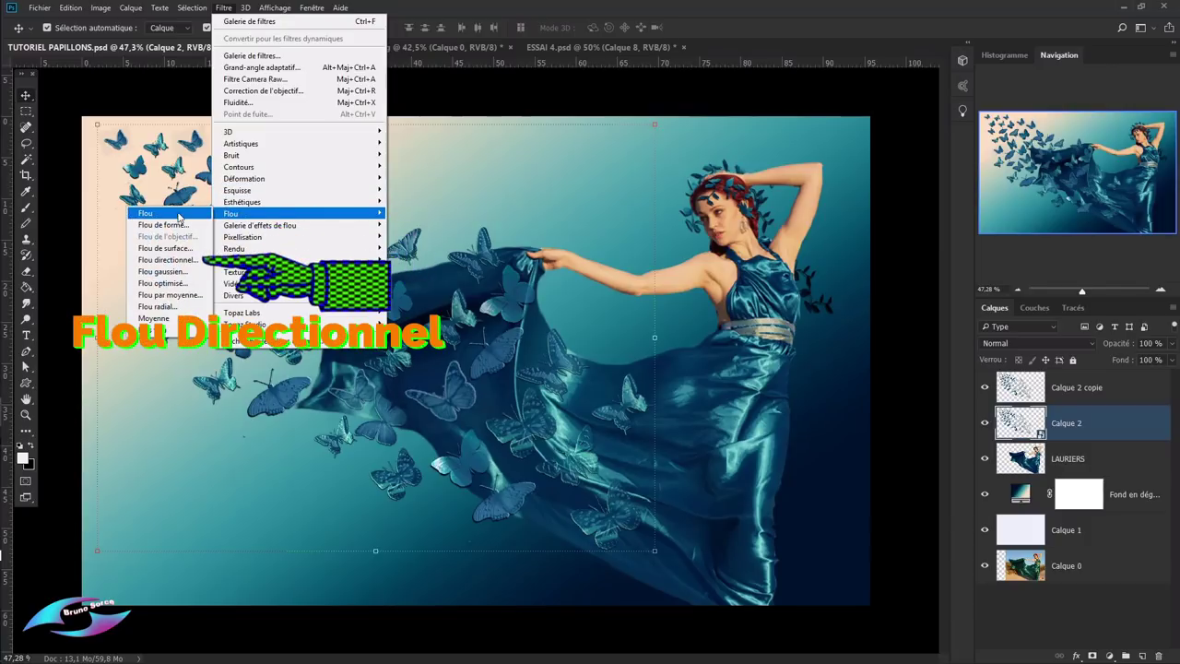
- Apply a Motion Blur with angle -24 to Calque 2
left_click(169, 261)
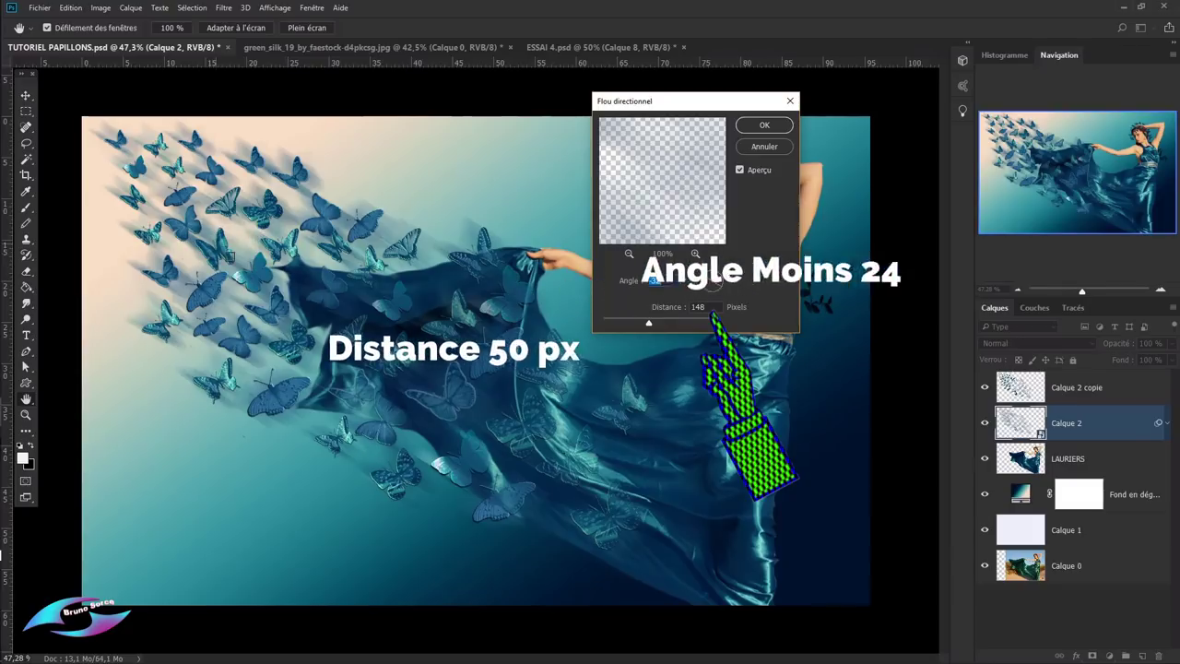
left_click_drag(649, 326, 633, 326)
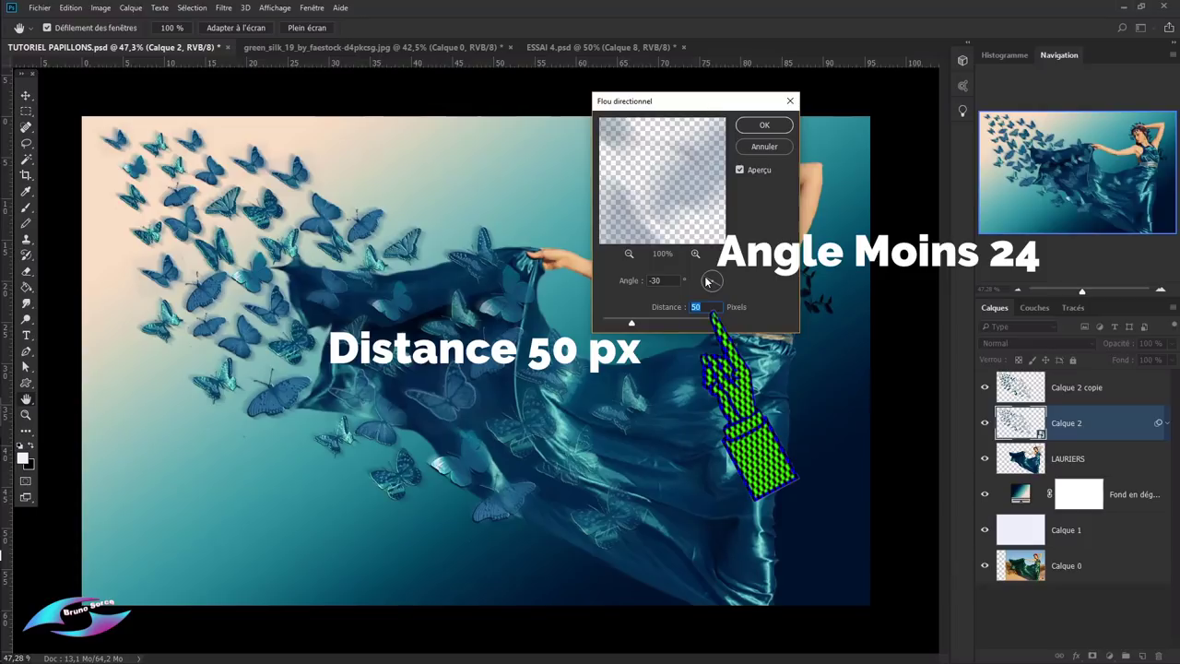
key("shift+Tab")
type("-24")
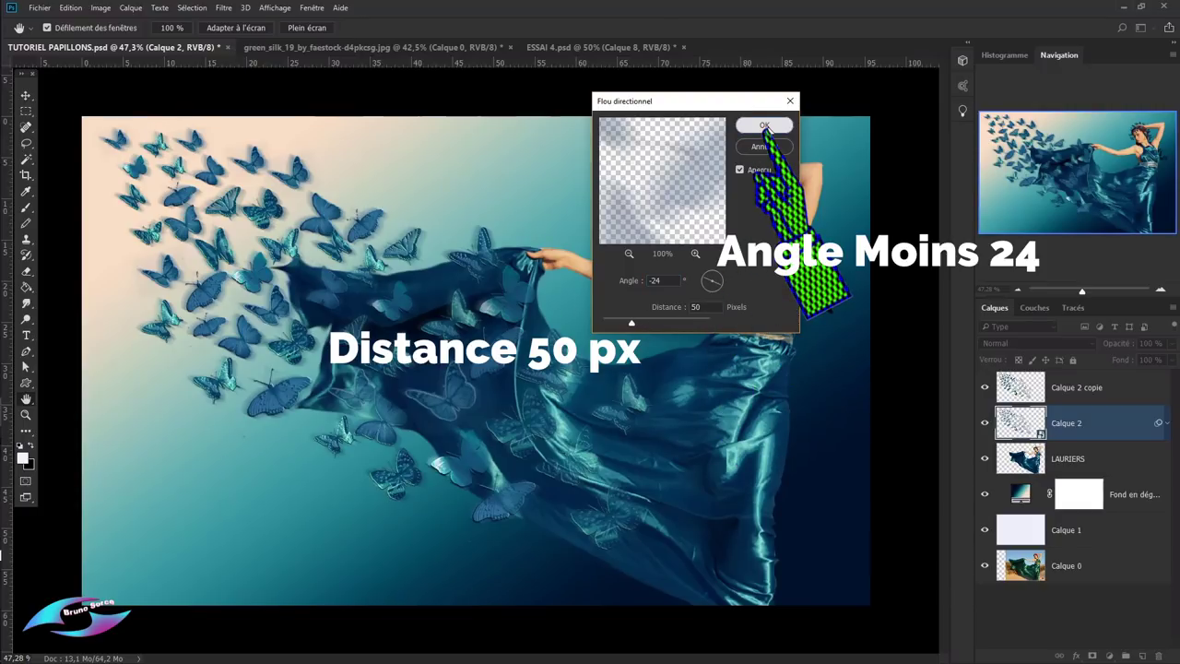
left_click(765, 125)
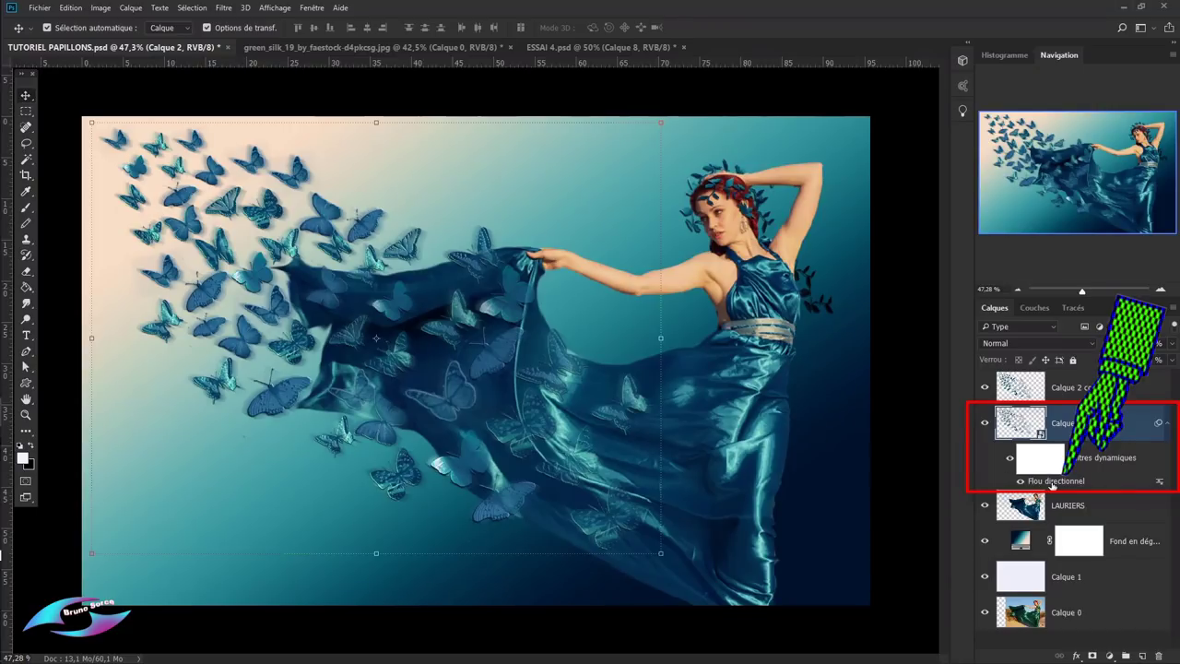
- Reopen the Motion Blur smart filter and raise its distance to 90 pixels
double_click(1052, 485)
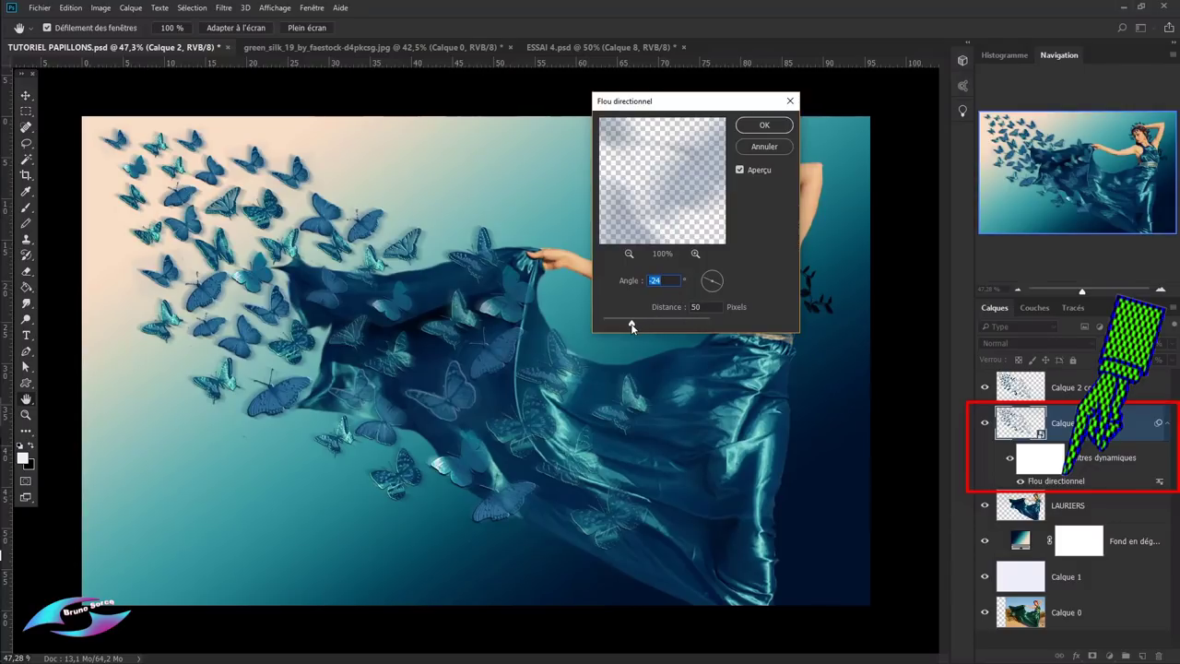
left_click_drag(632, 326, 638, 323)
key("Tab")
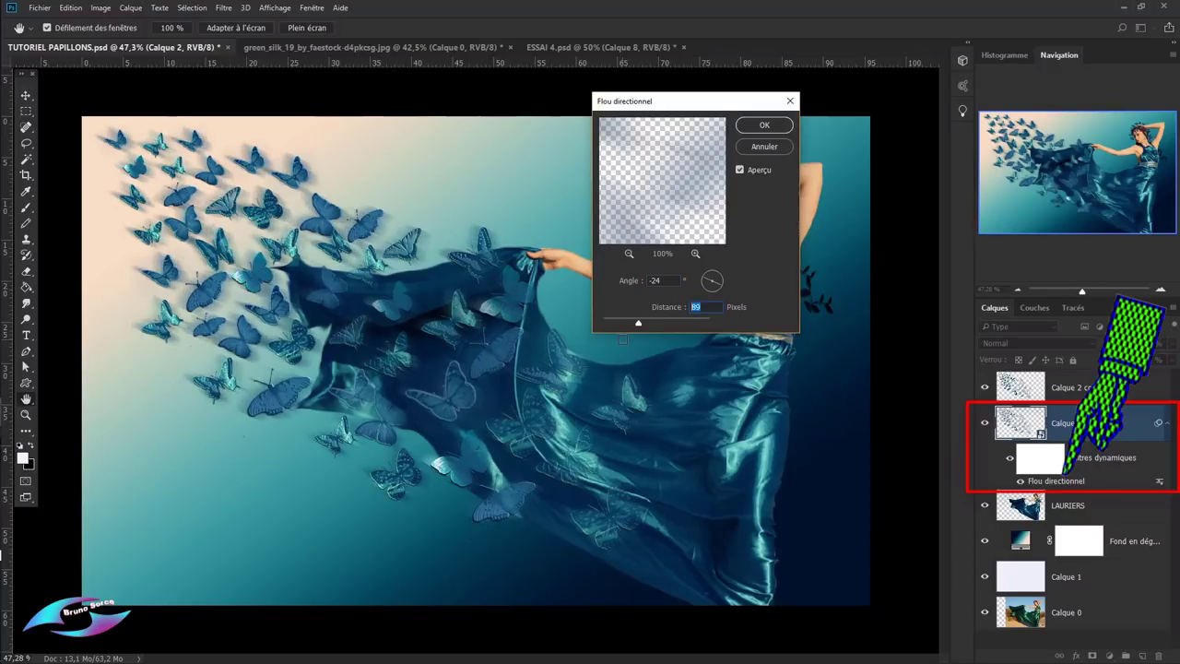
type("90")
left_click(768, 127)
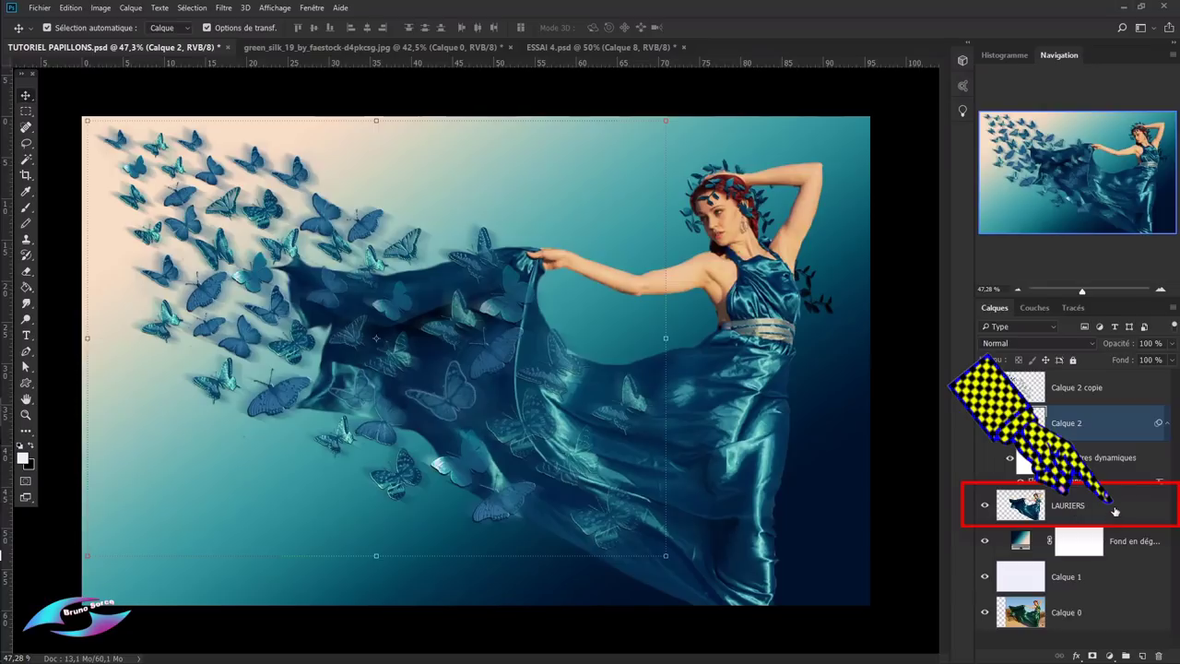
- Add a new empty layer, Calque 3, above LAURIERS and choose the Brush tool
left_click(1116, 510)
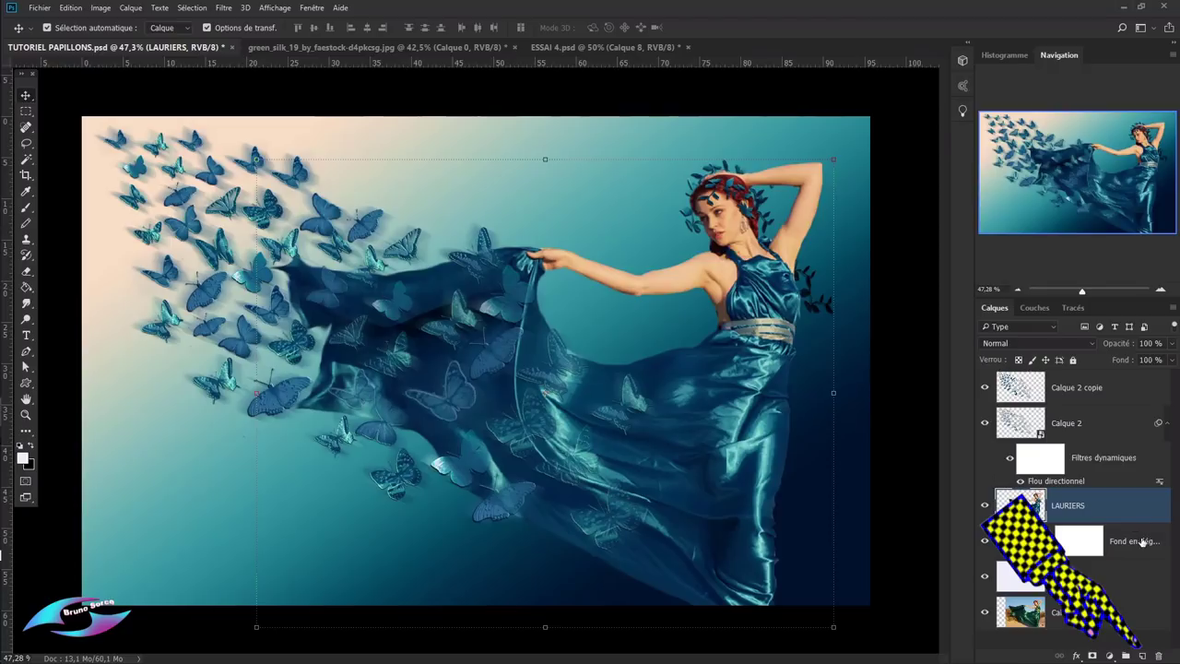
left_click(1141, 655)
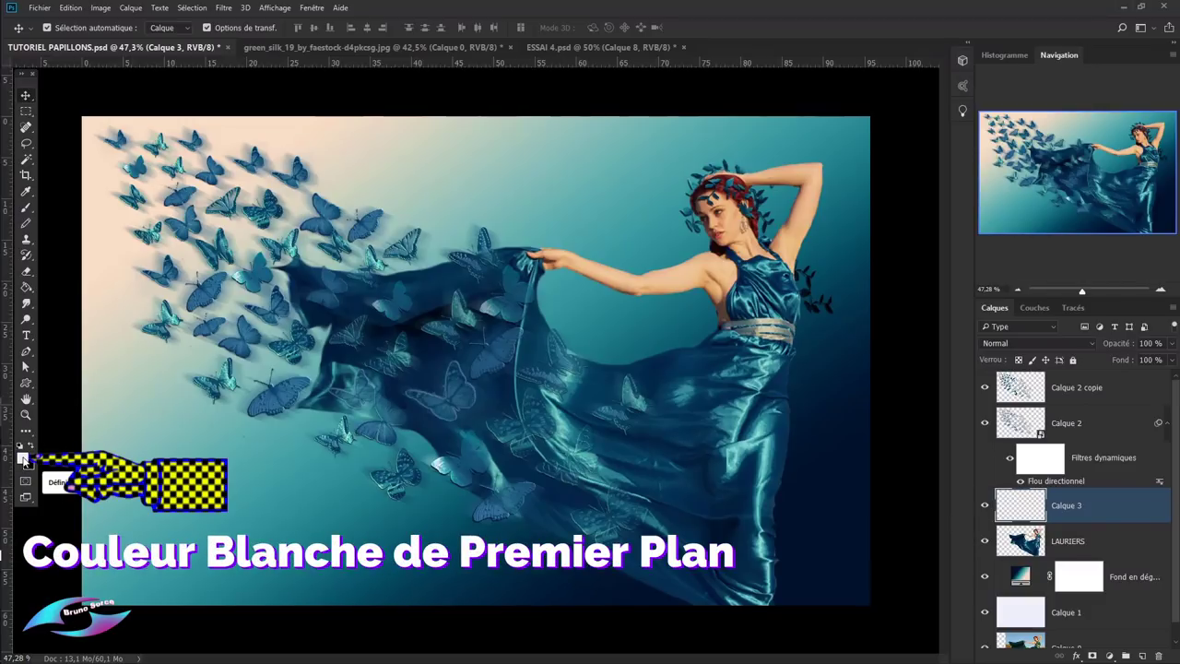
left_click(25, 210)
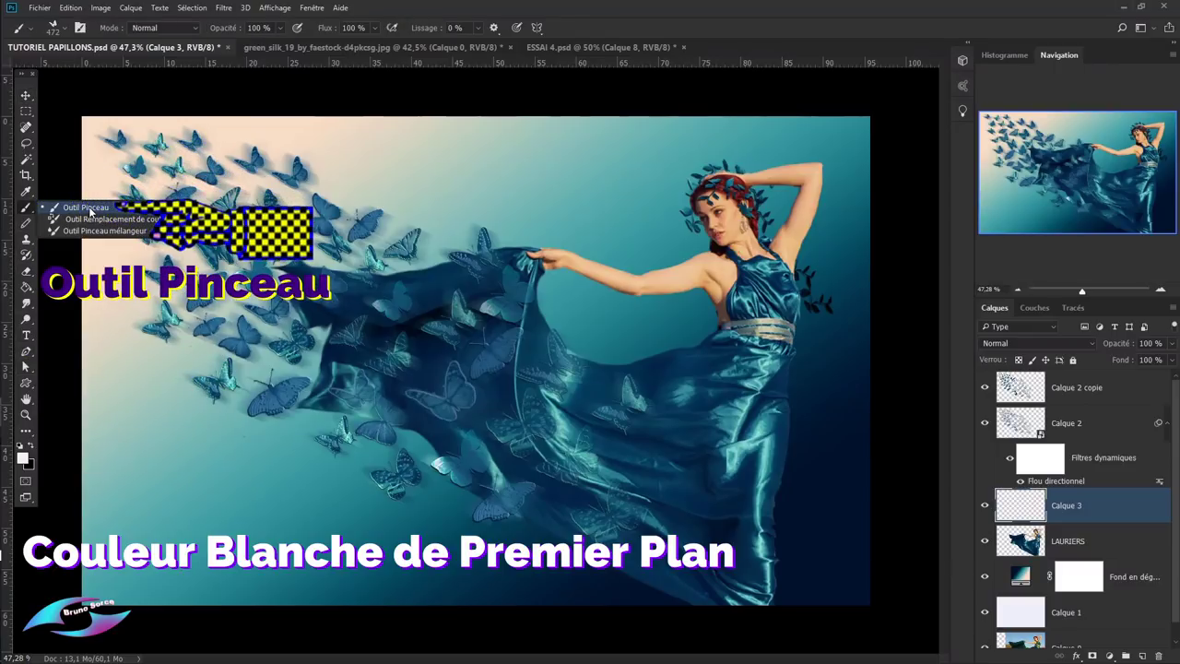
left_click(90, 208)
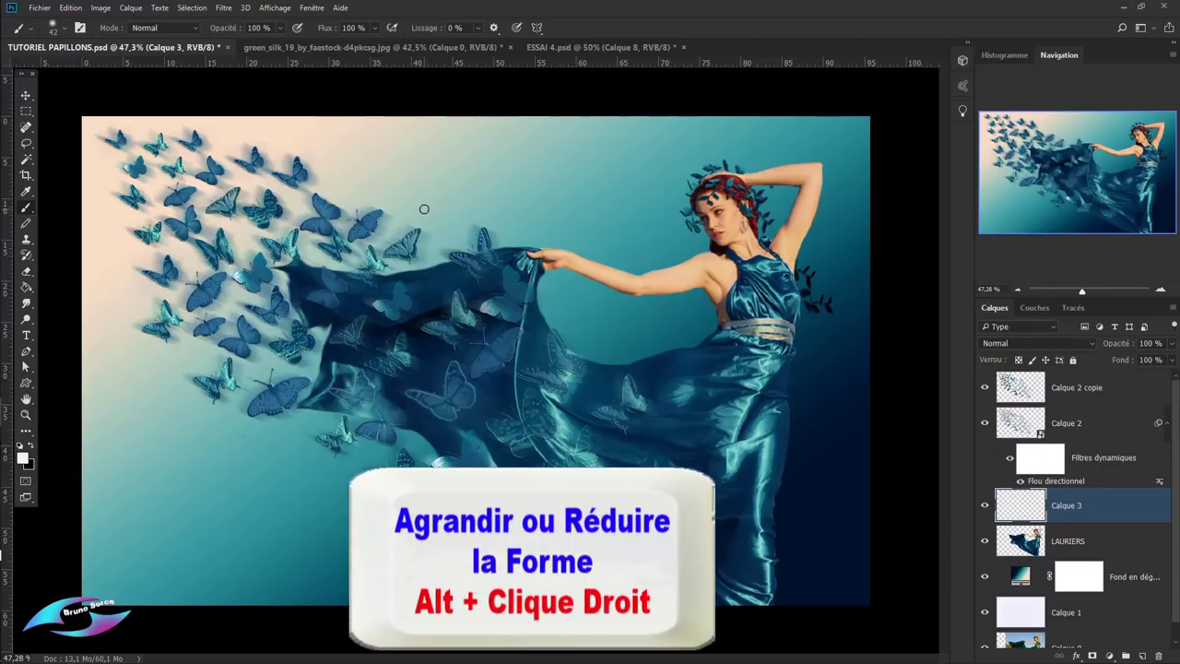
- Paint one large 0%-hardness white glow behind the arm and move Calque 3 below LAURIERS
mouse_move(425, 209)
left_mouse_down()
mouse_move(577, 241)
mouse_move(553, 238)
left_mouse_up()
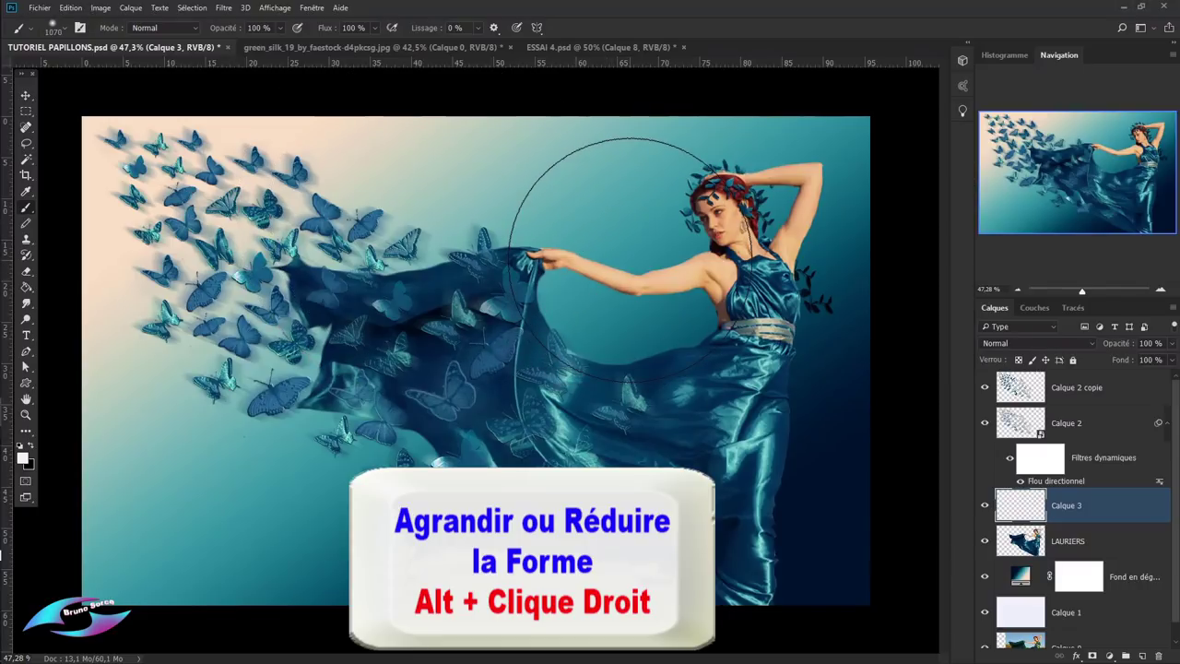
right_click(634, 243)
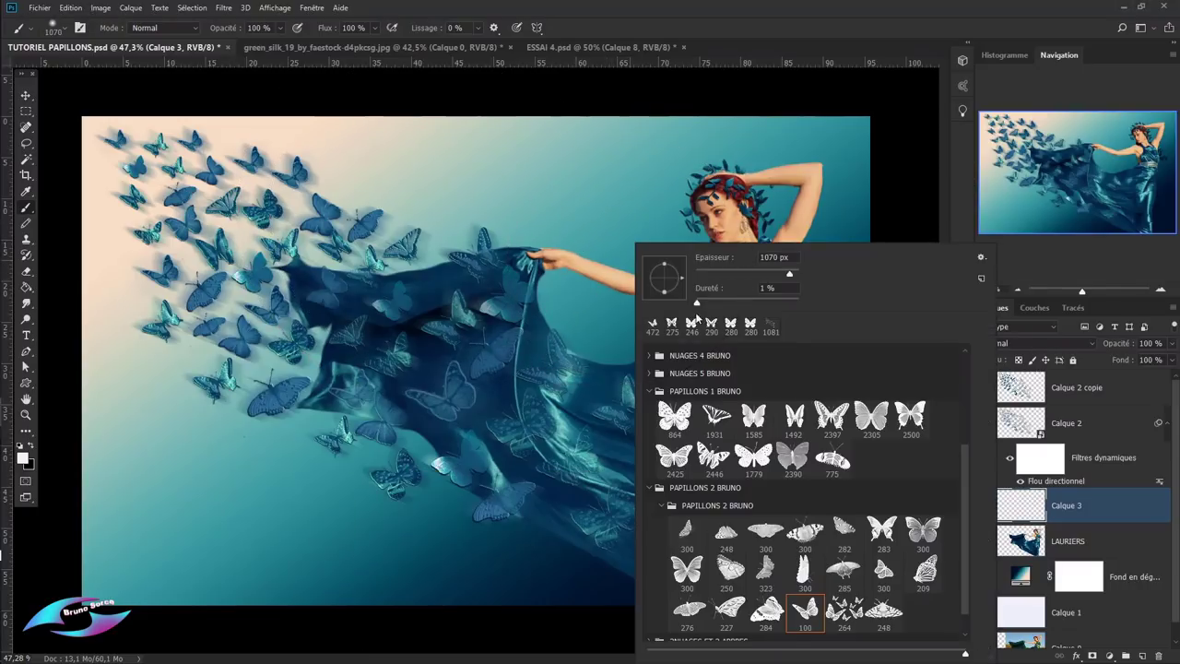
left_click_drag(696, 300, 689, 301)
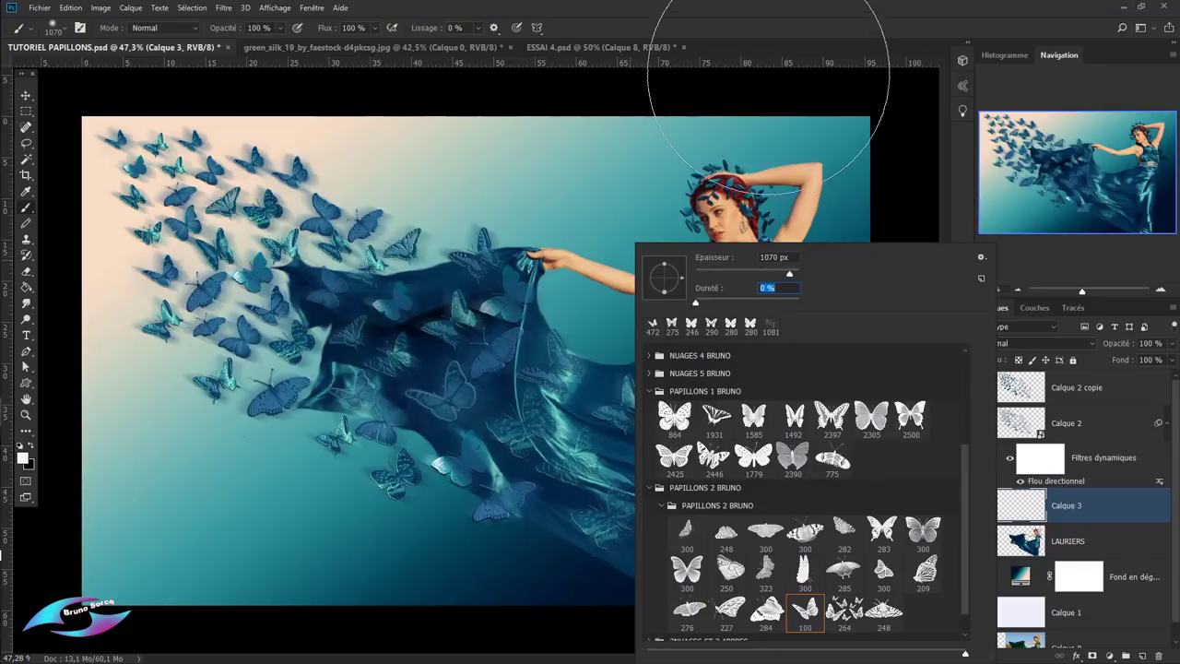
left_click(771, 47)
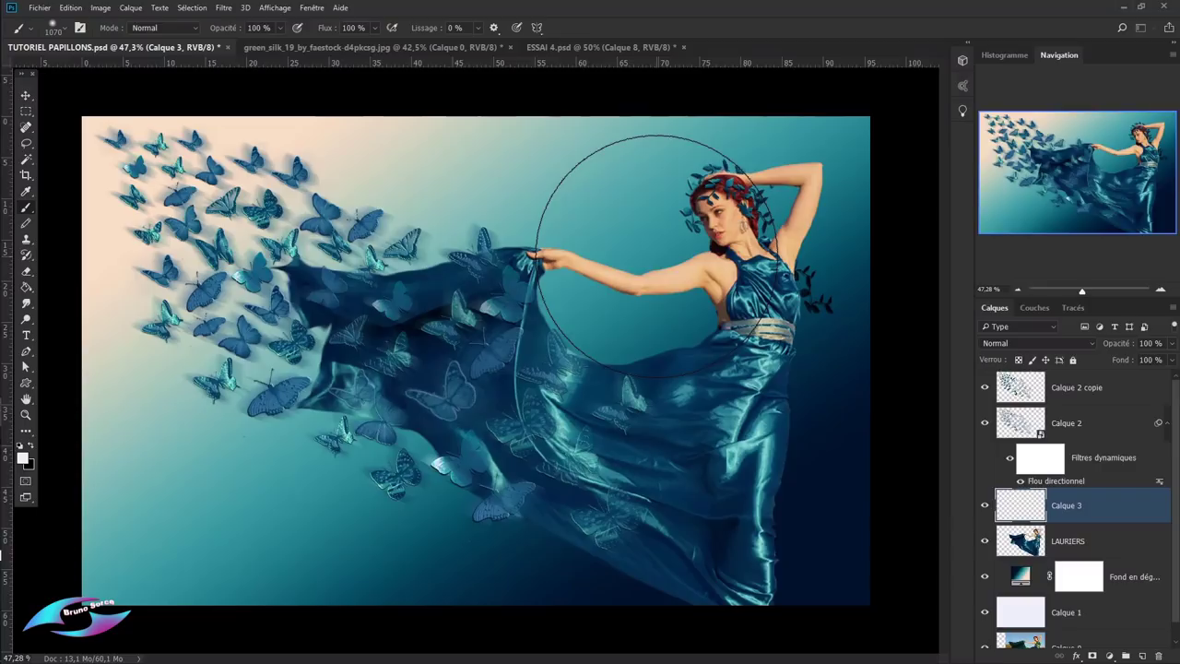
left_click(656, 256)
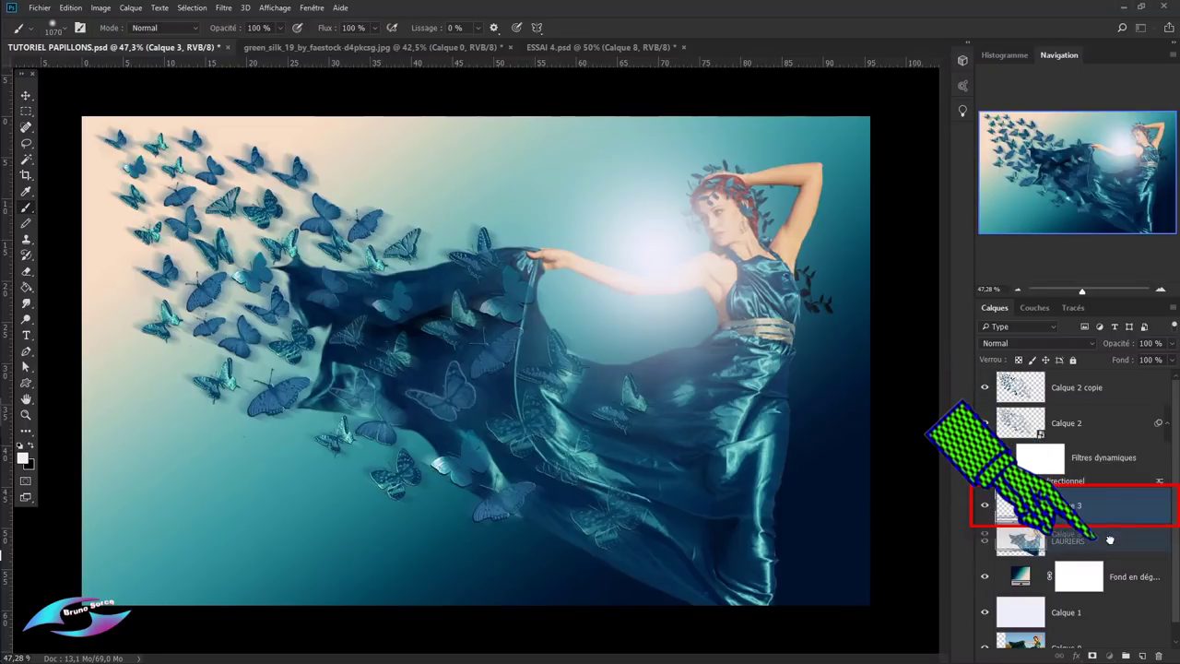
left_click_drag(1109, 510, 1114, 553)
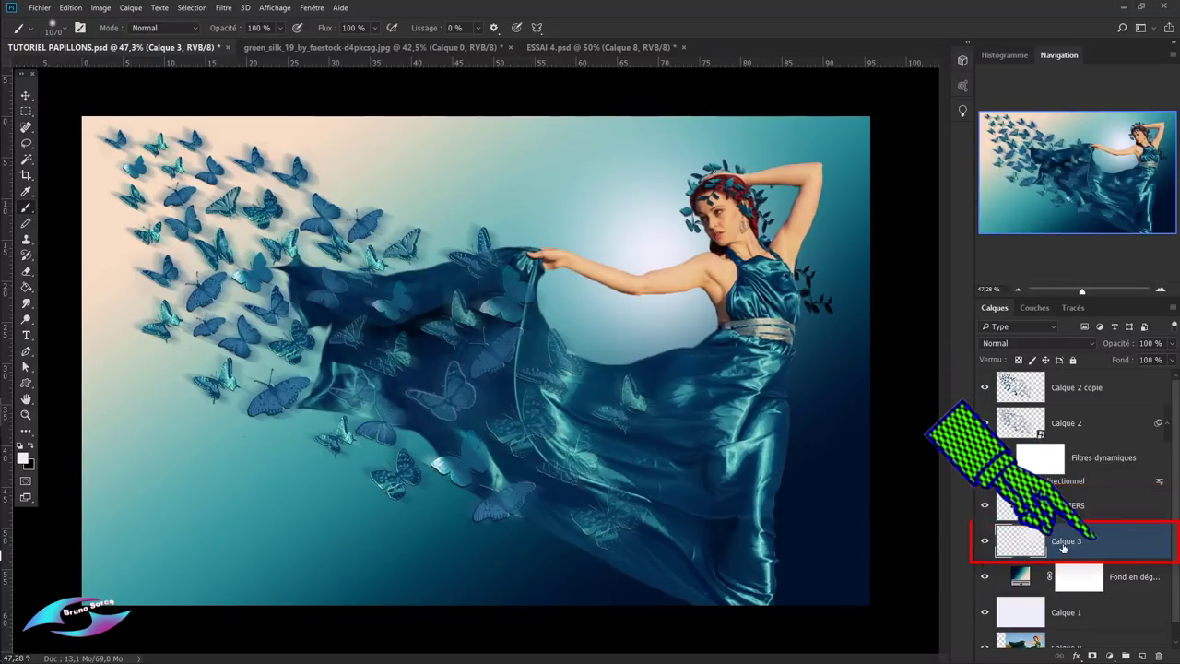
left_click(26, 96)
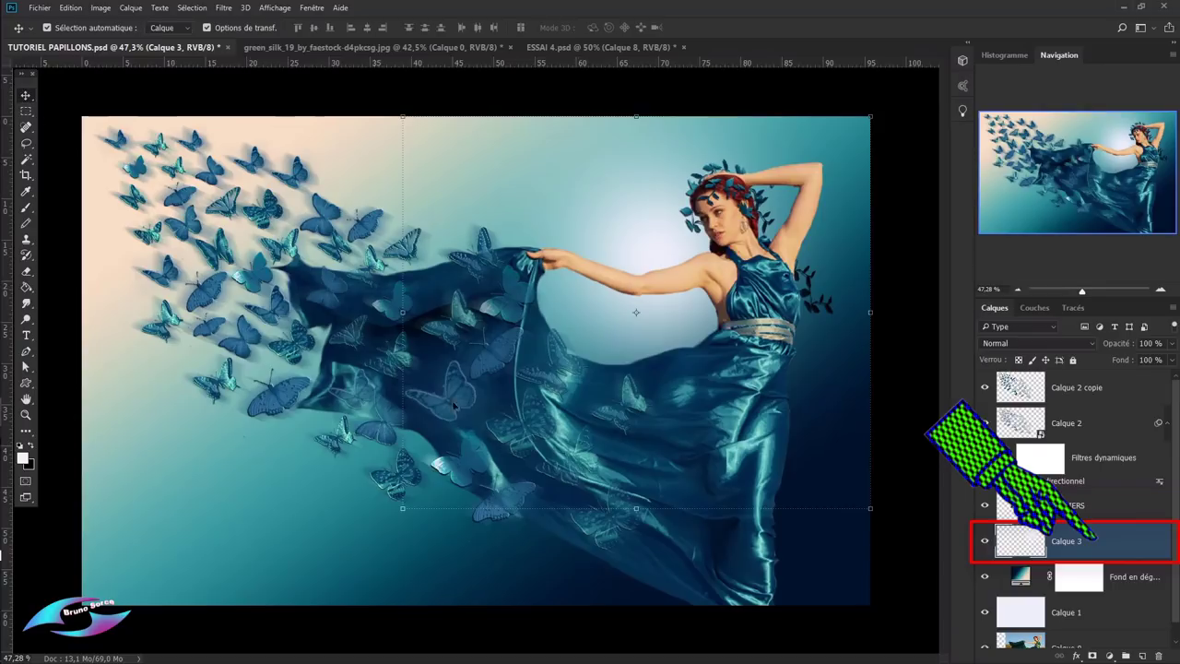
- Select the LAURIERS layer and duplicate it as LAURIERS copie
left_click(985, 541)
left_click(985, 542)
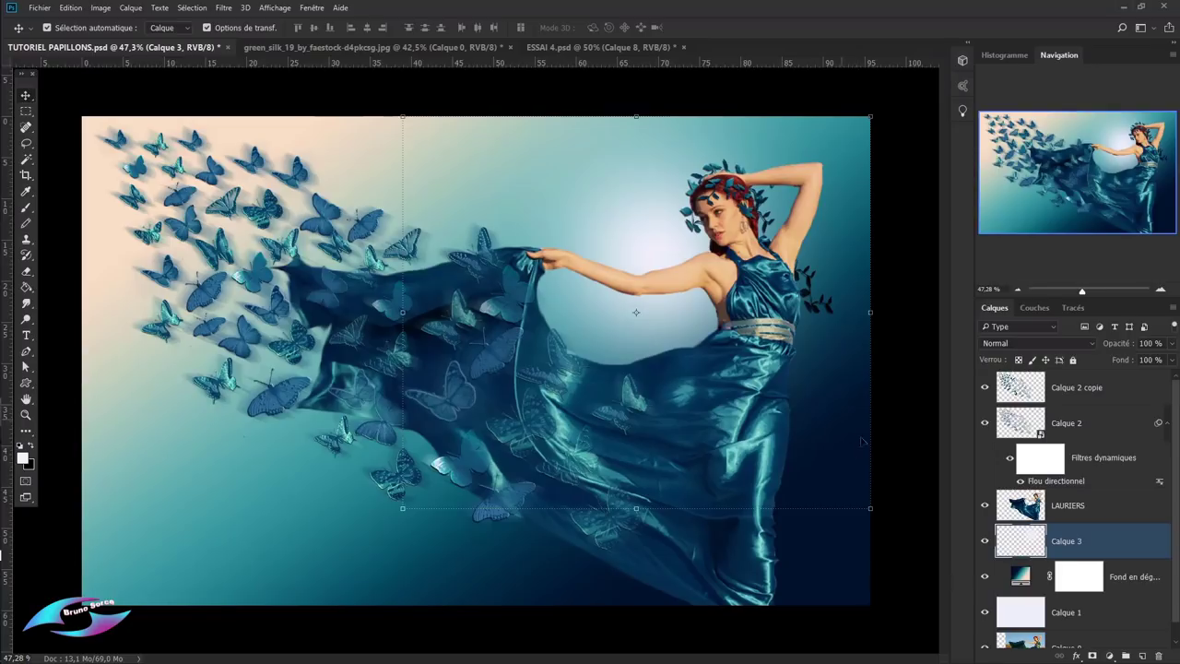
left_click(910, 466)
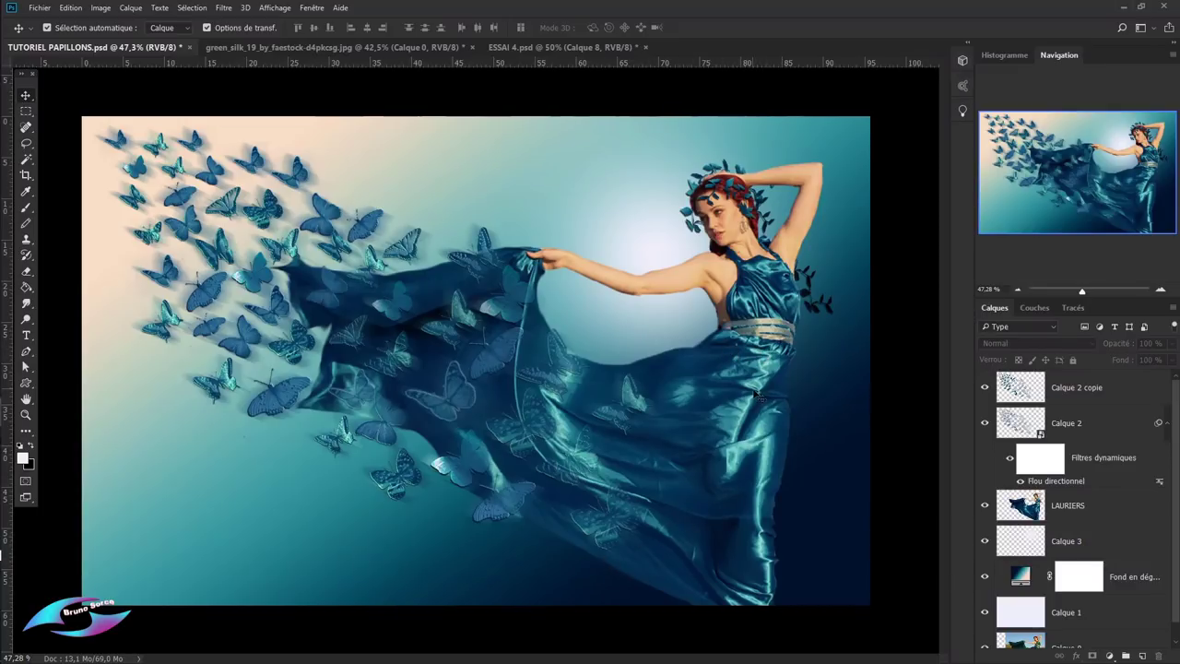
left_click(1112, 514)
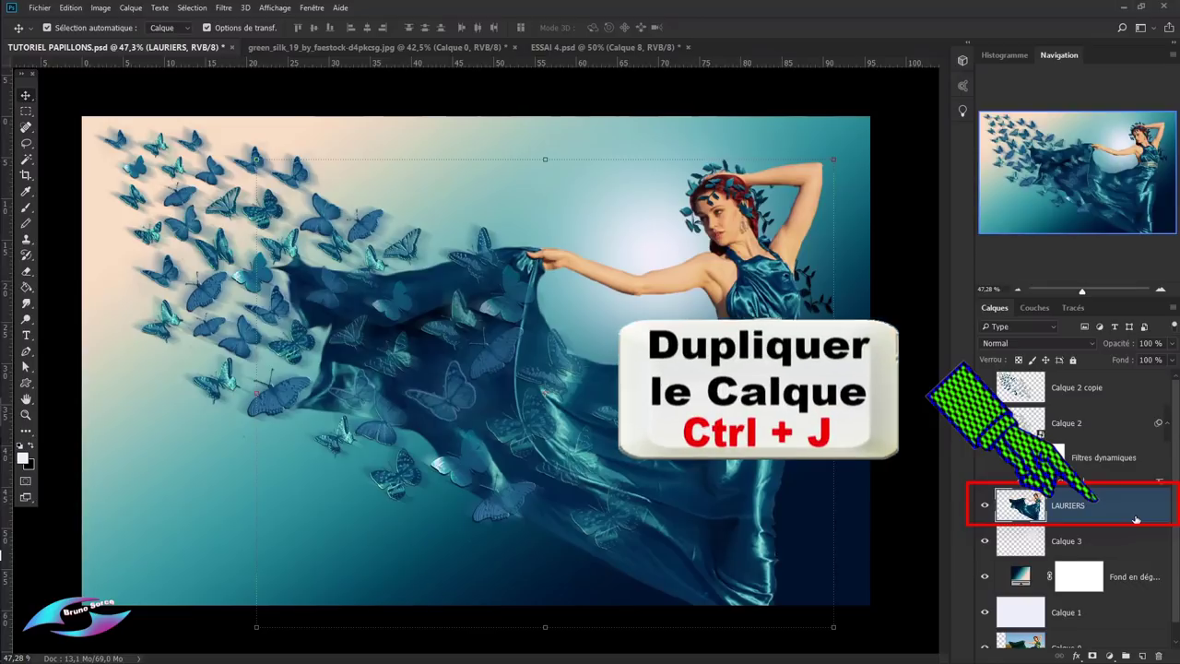
key("ctrl+j")
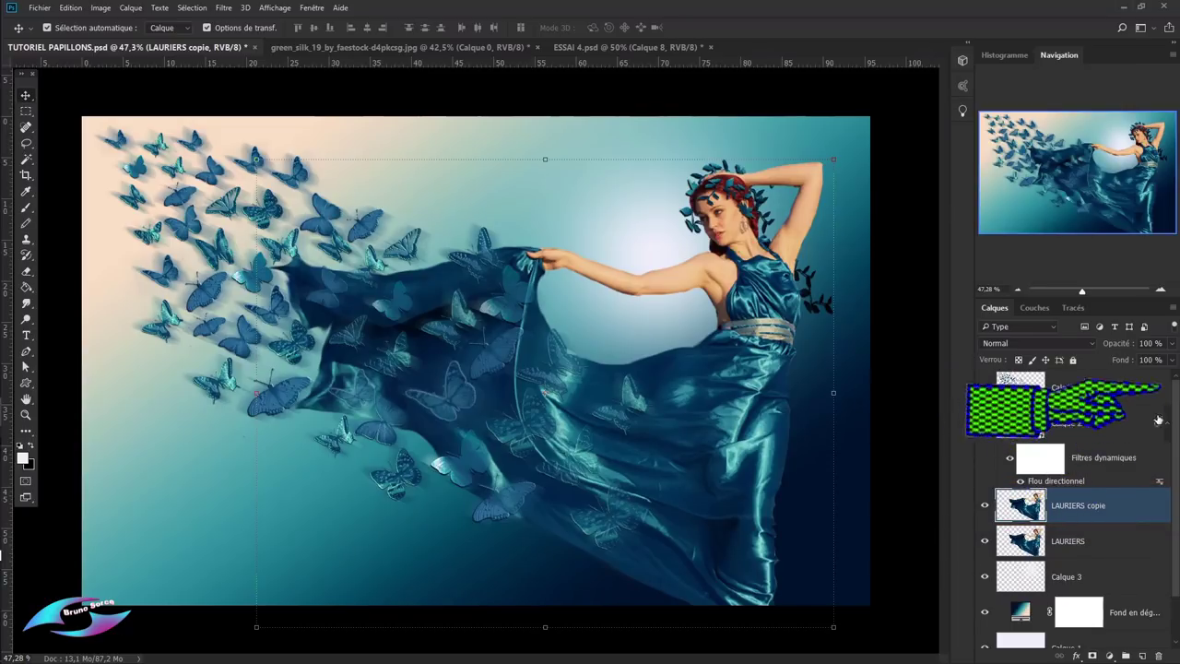
left_click(1173, 311)
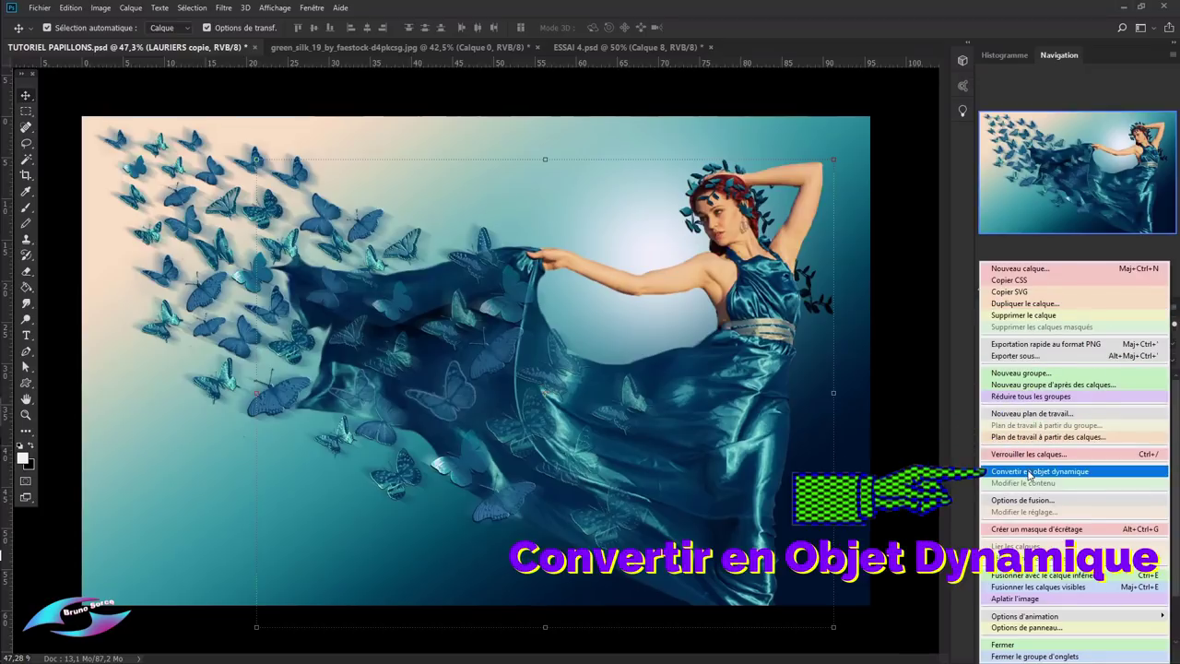
- Make LAURIERS copie a smart object and apply a Flou radial of 10, Rotation, Normale quality
left_click(1030, 473)
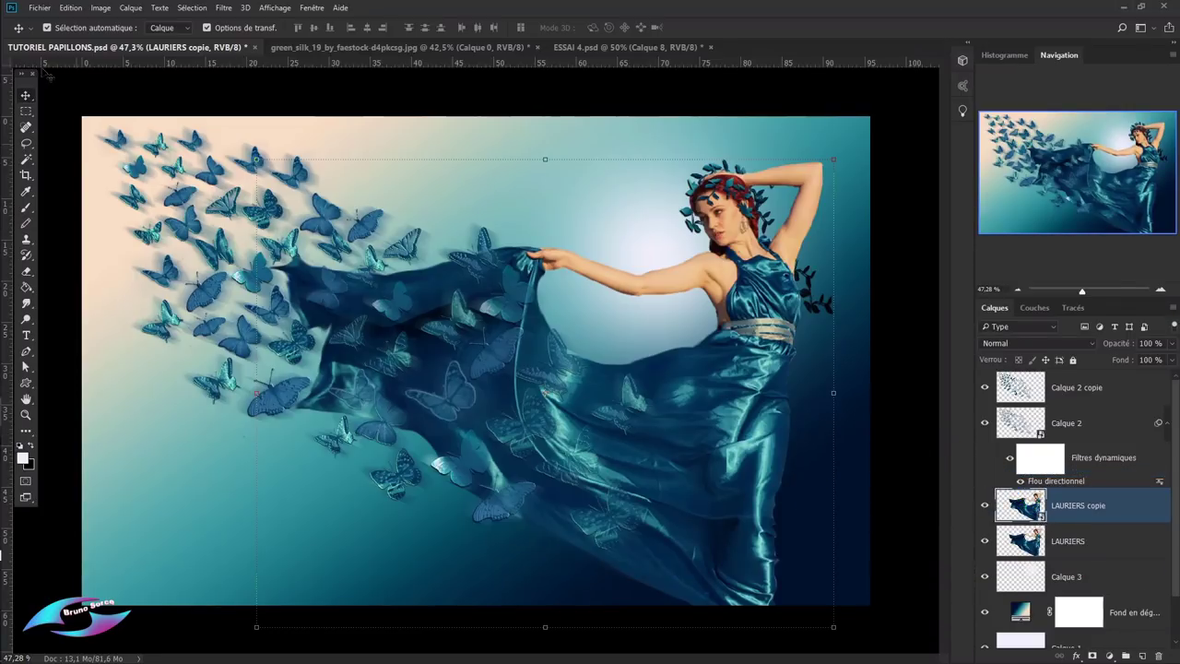
left_click(225, 8)
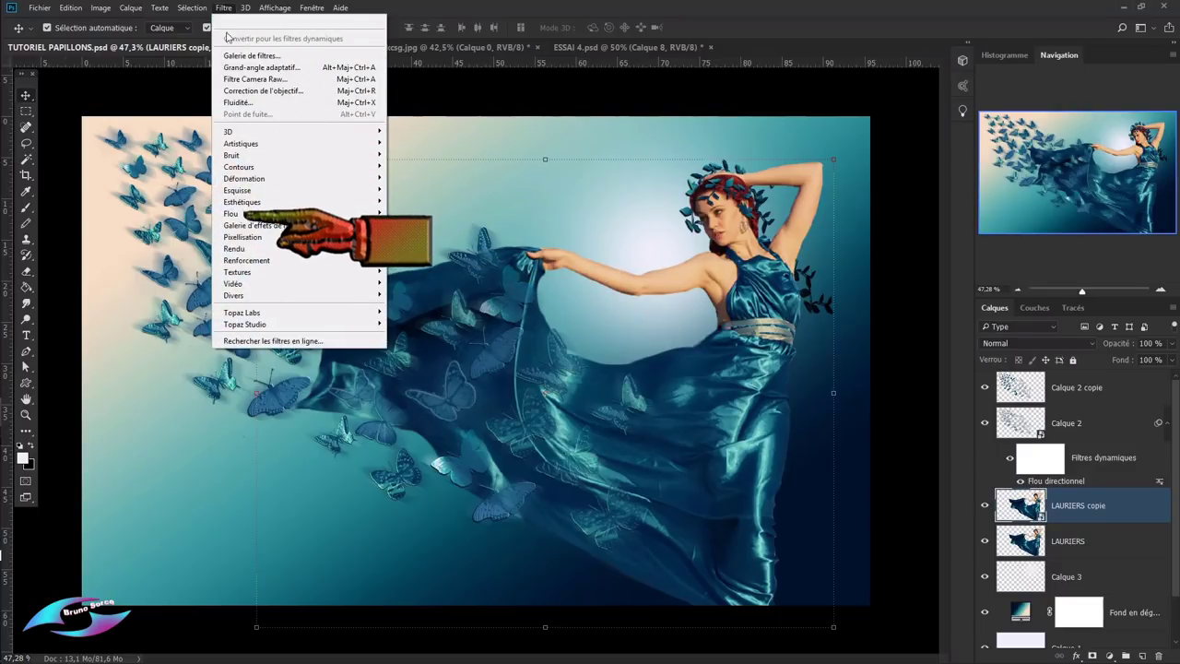
mouse_move(230, 213)
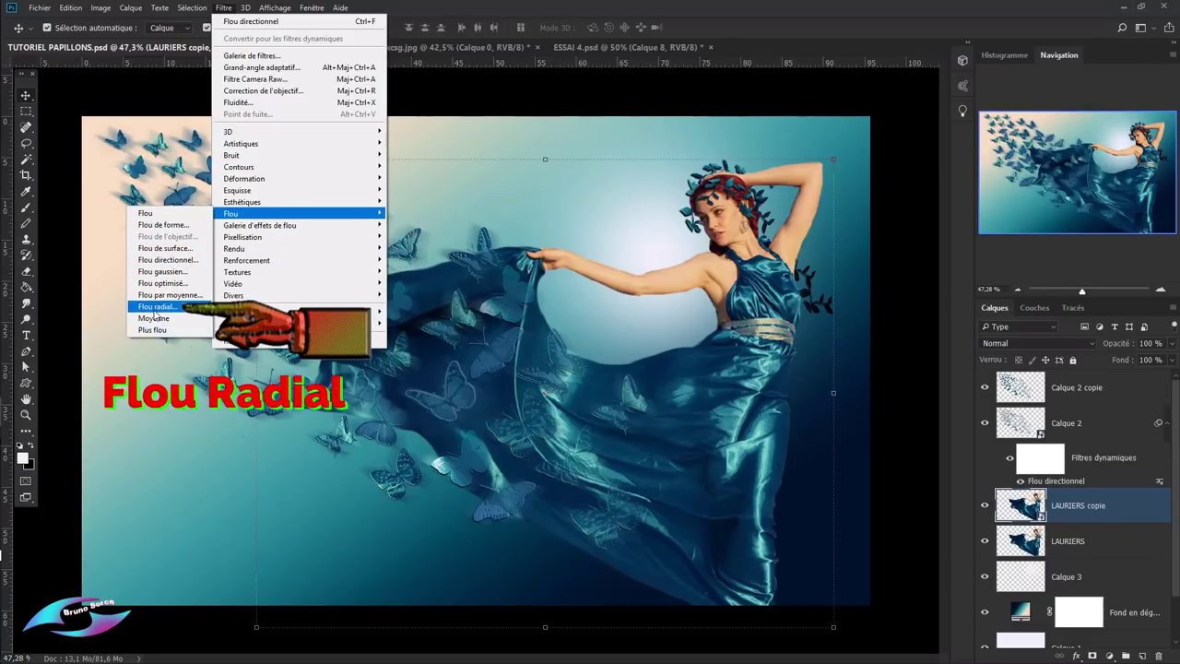
left_click(155, 307)
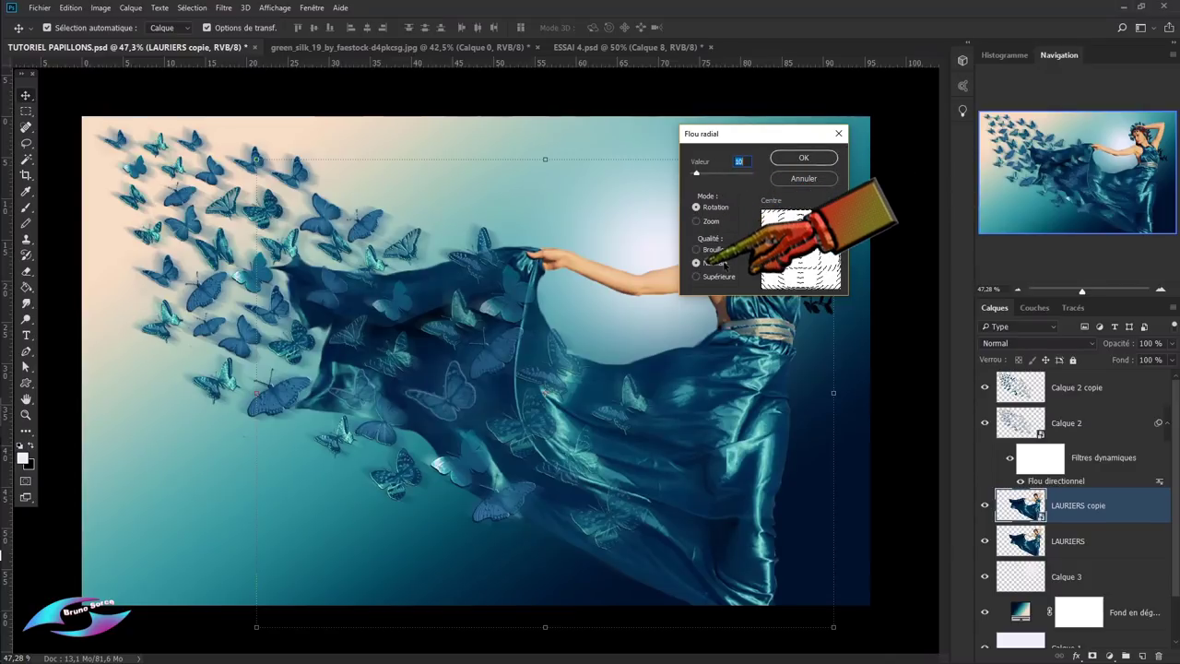
left_click(810, 159)
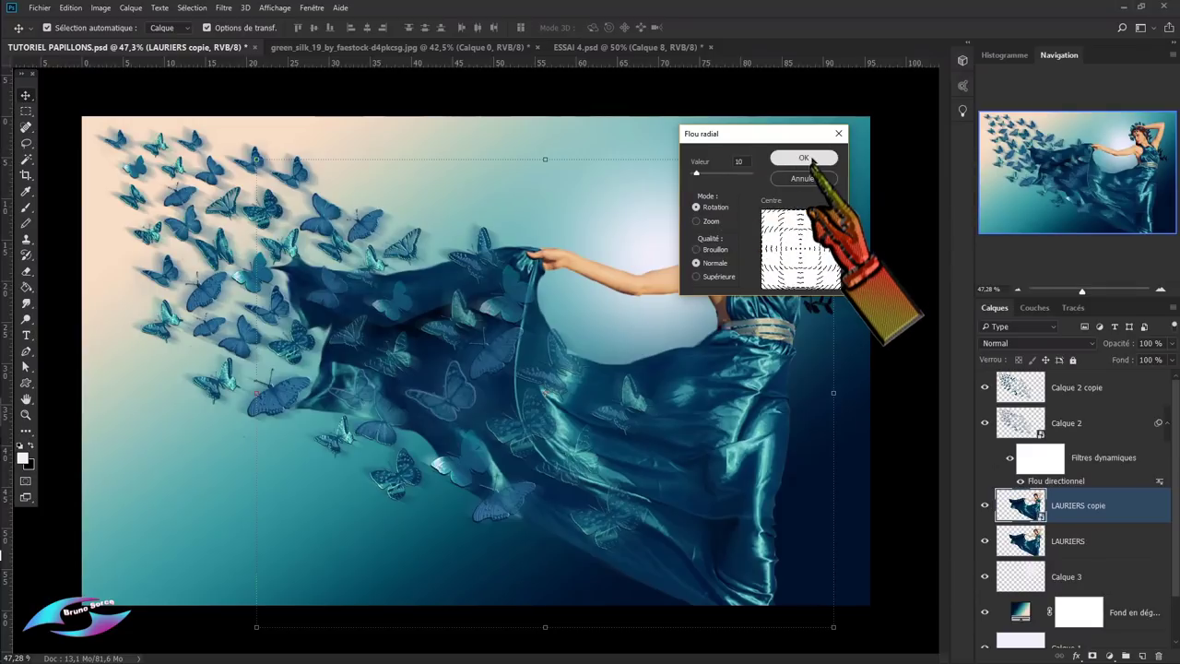
left_click(810, 159)
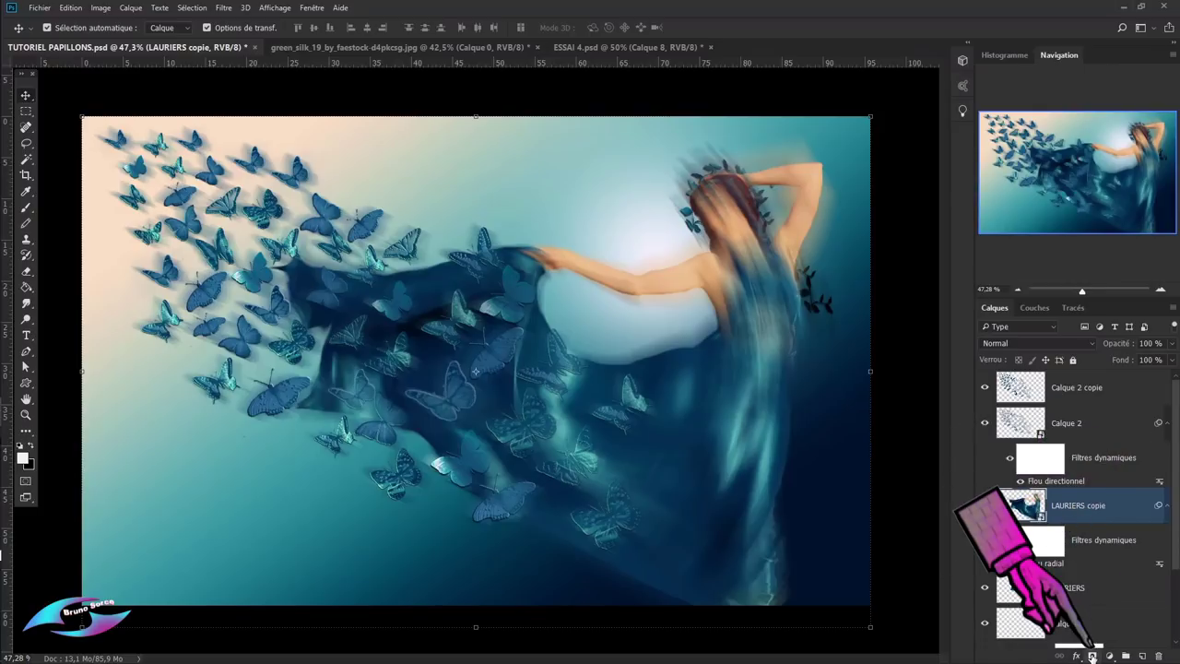
- Add a layer mask to LAURIERS copie and set up a smaller soft black brush
left_click(1092, 656)
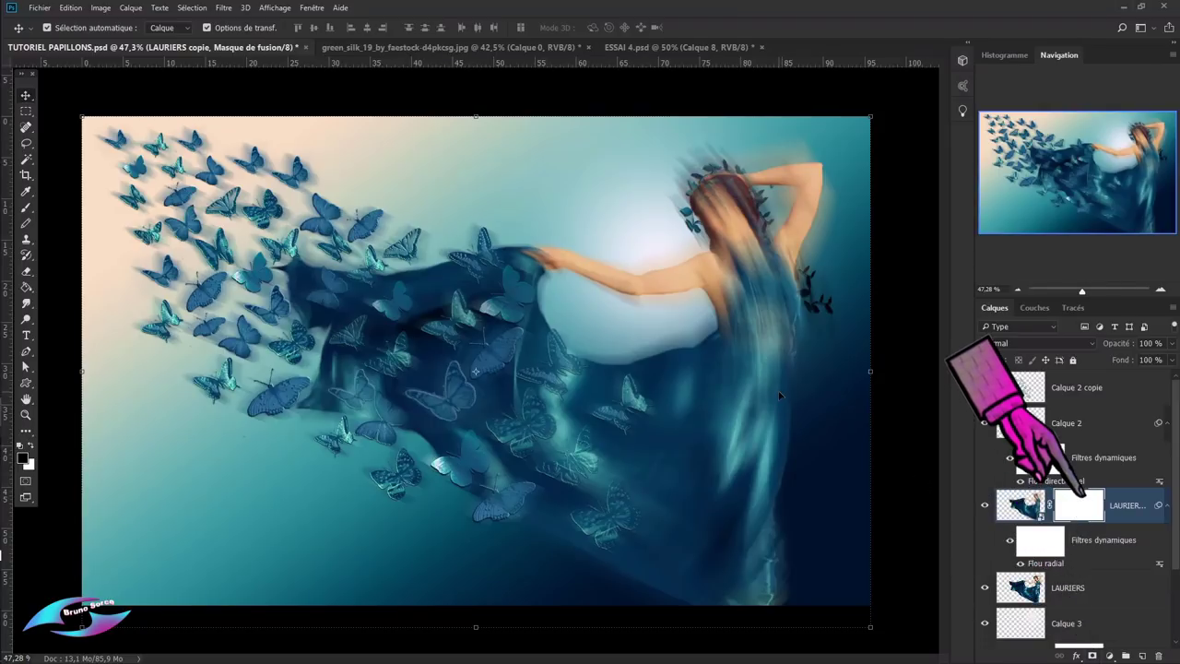
key("b")
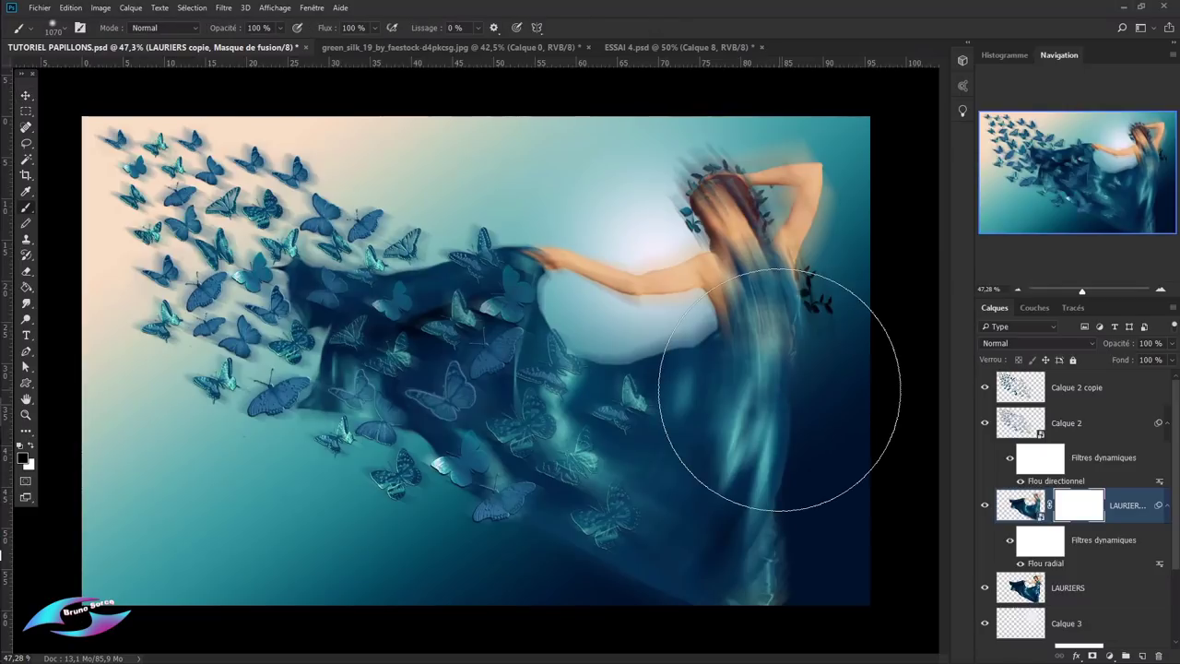
right_click(574, 243)
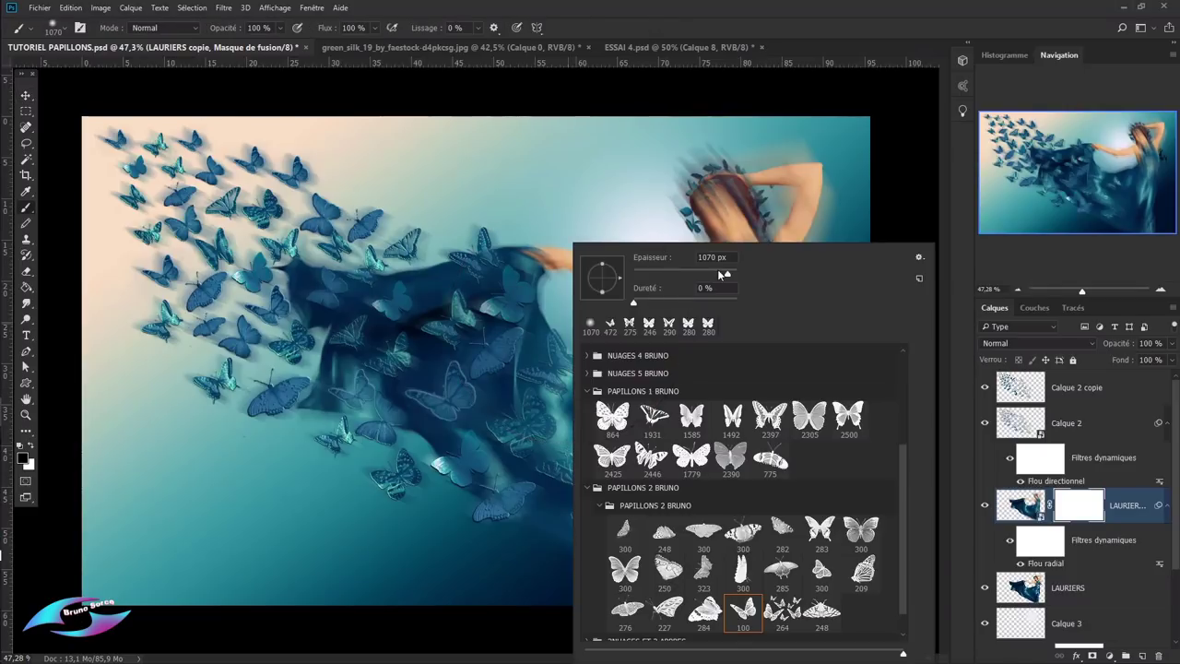
mouse_move(724, 274)
left_mouse_down()
mouse_move(702, 274)
mouse_move(719, 275)
left_mouse_up()
left_click(757, 25)
- Paint the mask over the head, neck, chest, hand and arm to sharpen them
left_click_drag(645, 180, 715, 203)
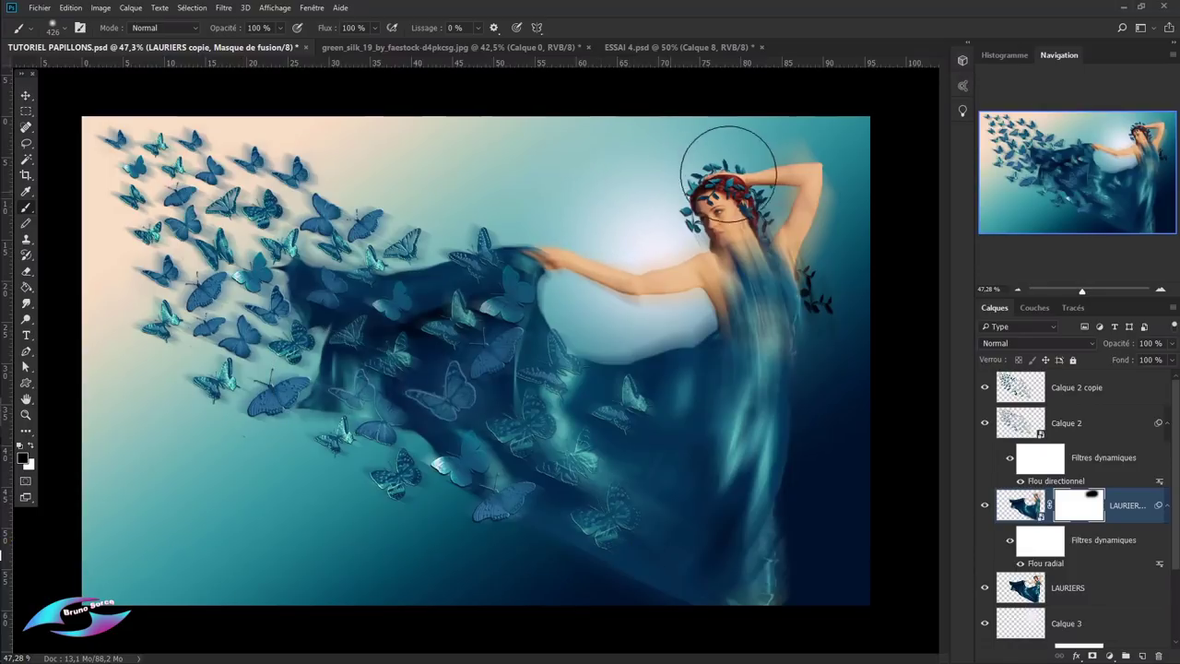
left_click_drag(724, 218, 738, 244)
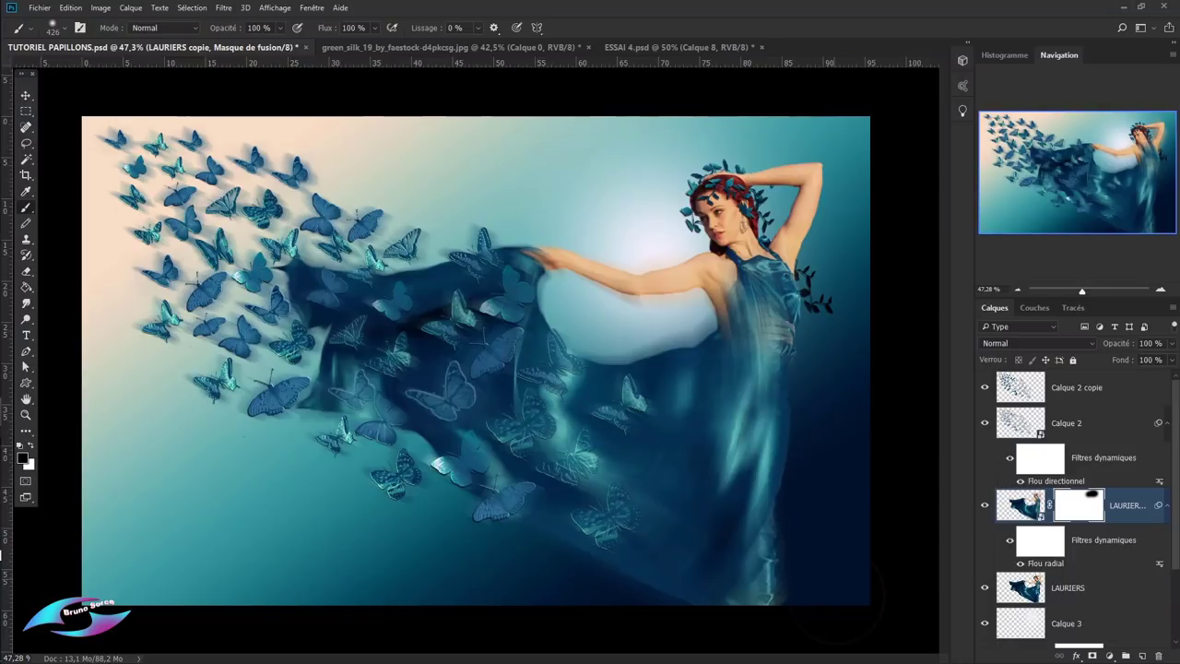
left_click_drag(553, 259, 516, 277)
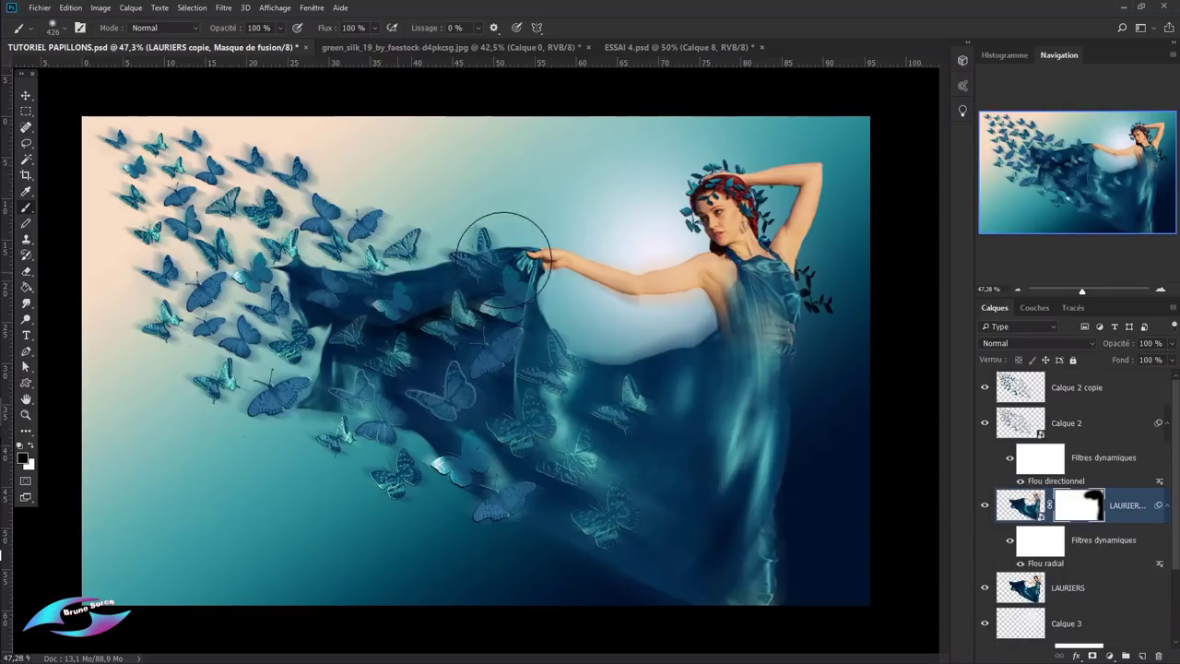
mouse_move(516, 359)
left_mouse_down()
mouse_move(724, 226)
mouse_move(774, 291)
mouse_move(713, 287)
mouse_move(658, 448)
mouse_move(511, 433)
left_mouse_up()
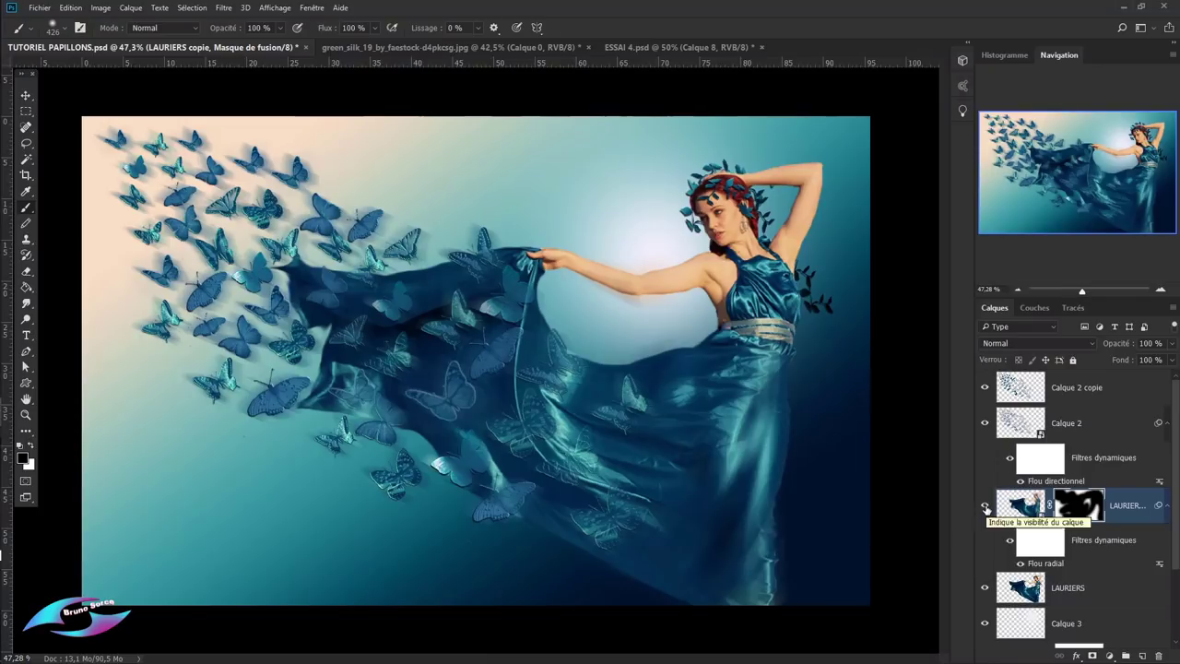
left_click(986, 506)
left_click(986, 506)
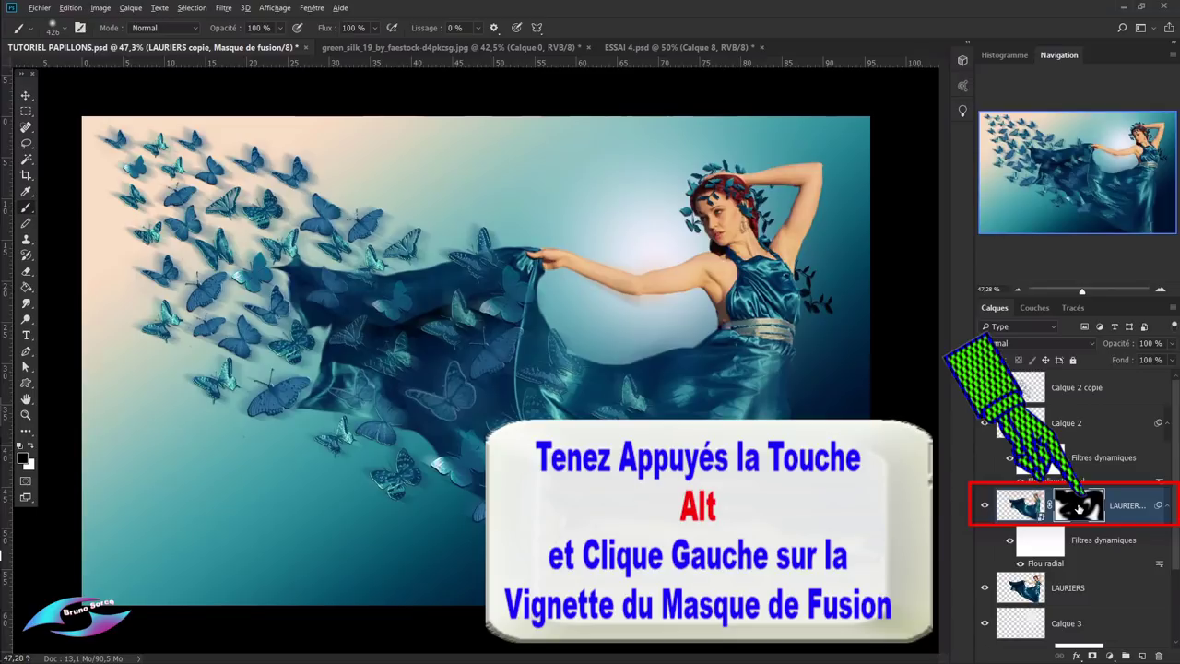
- Paint black over the middle and edges of the LAURIERS copie mask, then return to the composite view
left_click(1079, 508, "alt")
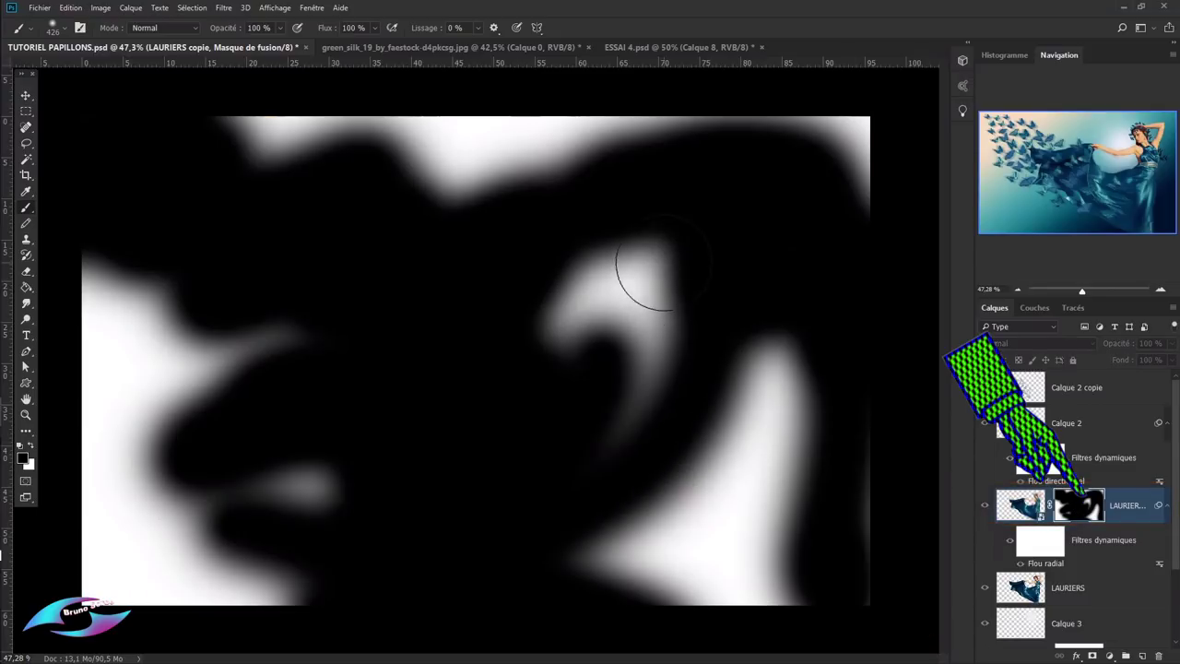
left_click_drag(664, 262, 632, 396)
mouse_move(856, 258)
left_mouse_down()
mouse_move(880, 561)
mouse_move(870, 121)
mouse_move(483, 108)
mouse_move(105, 145)
mouse_move(372, 203)
mouse_move(26, 308)
mouse_move(288, 375)
mouse_move(137, 416)
mouse_move(150, 519)
mouse_move(203, 590)
mouse_move(288, 484)
mouse_move(316, 495)
left_mouse_up()
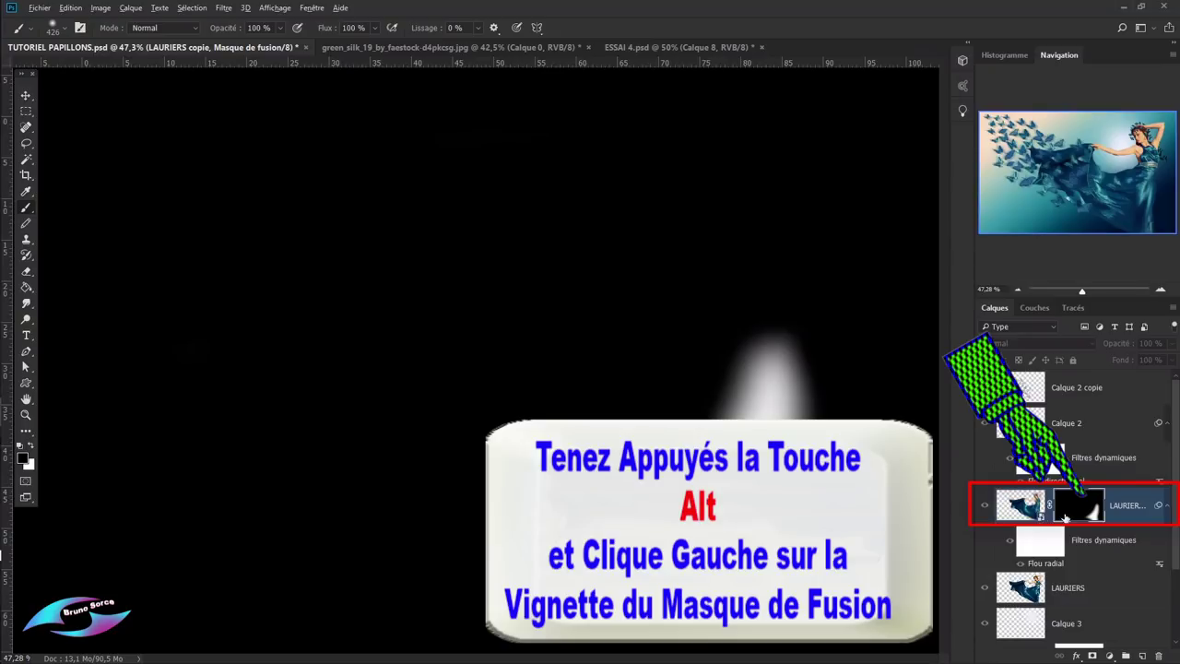
left_click(1075, 513, "alt")
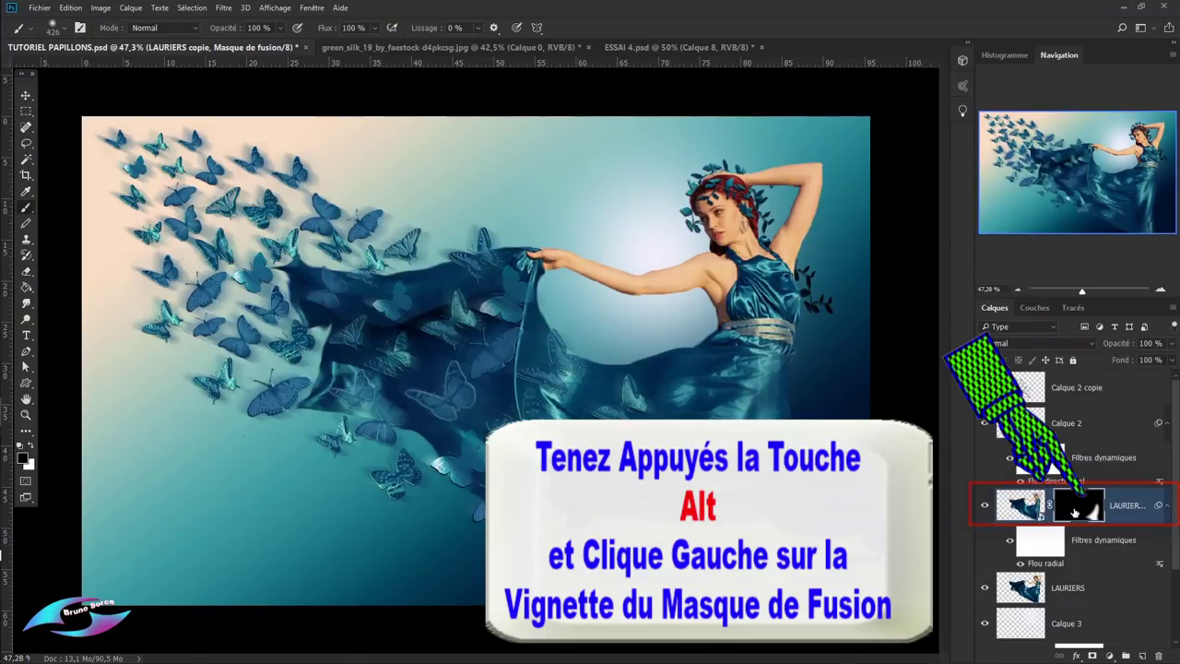
left_click(985, 505)
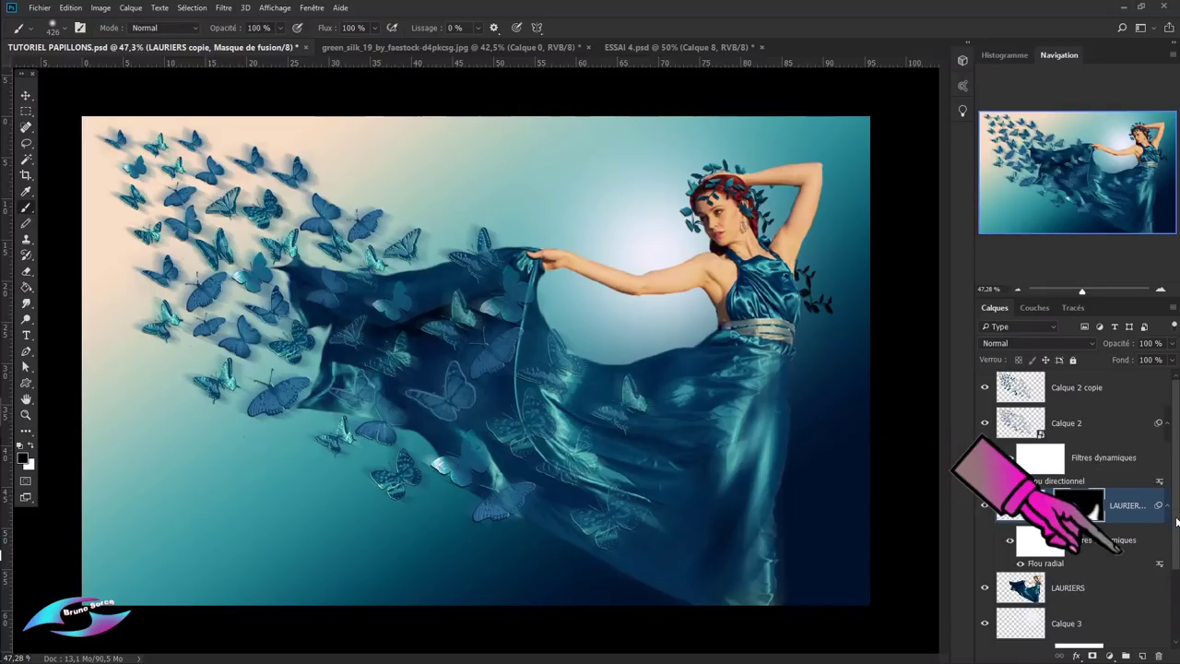
- Place the mad_sky image above the Fond en dégradé 1 layer with Importer et incorporer
scroll(1118, 553, "down", 3)
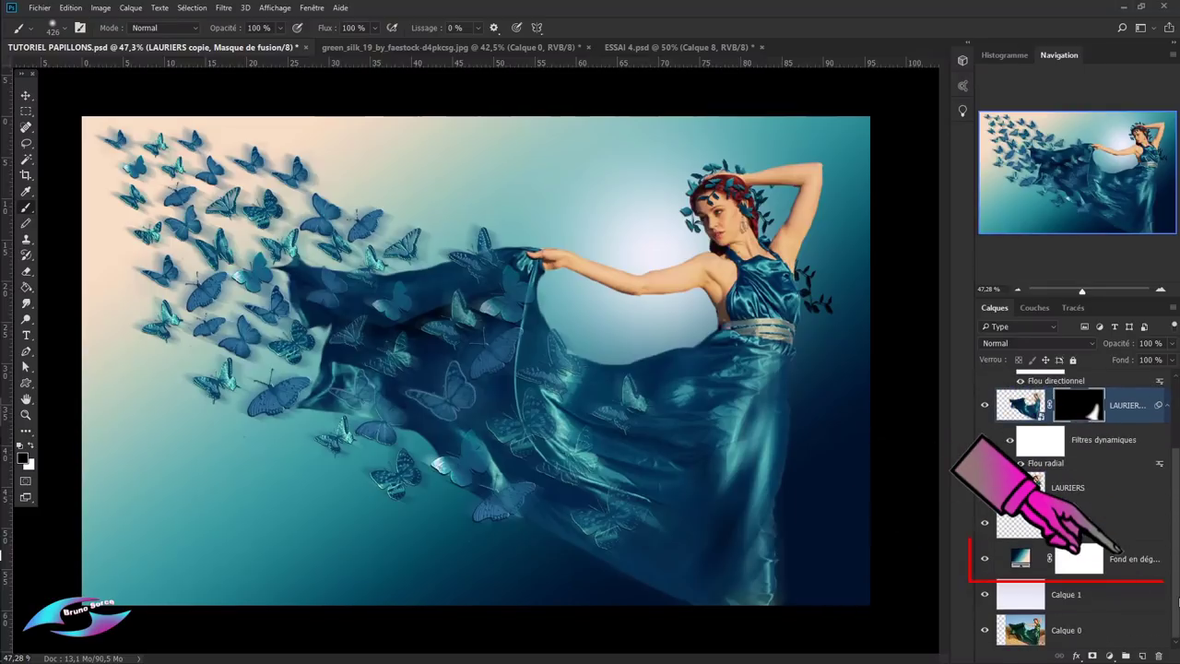
left_click(1127, 551)
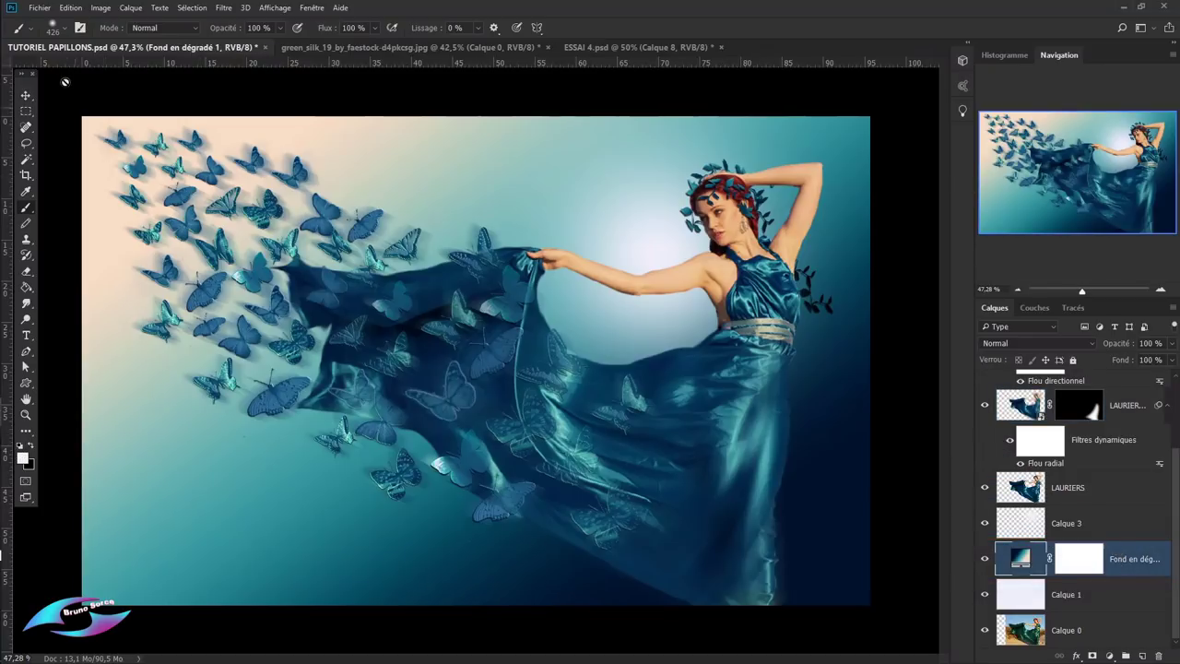
left_click(40, 8)
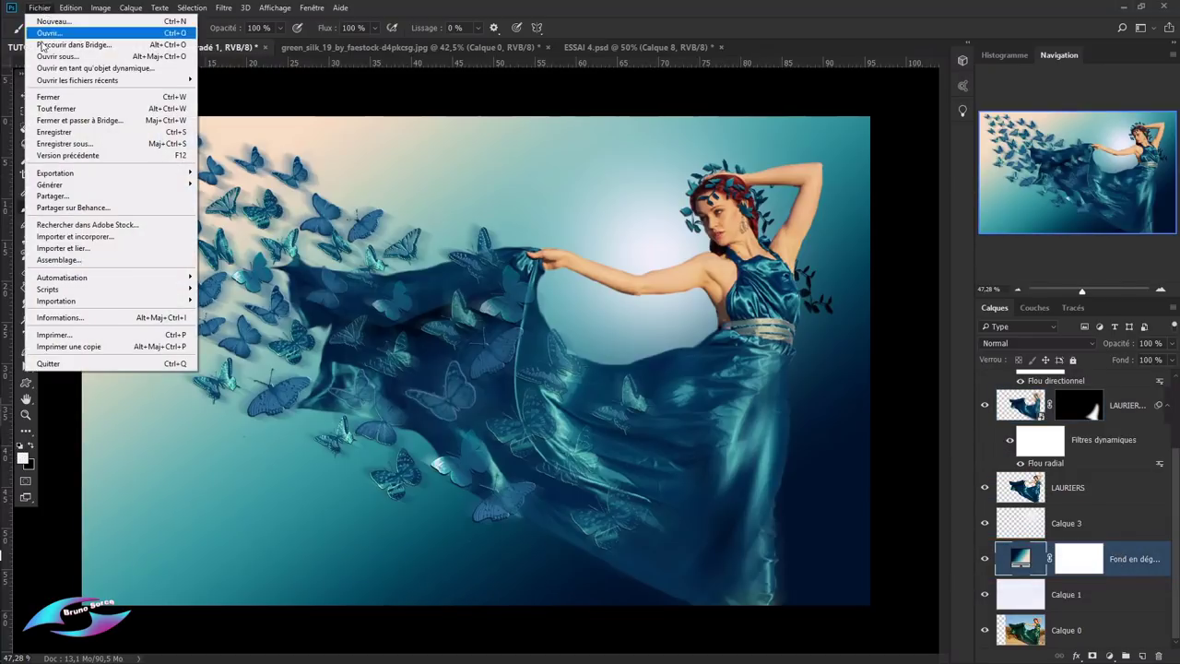
left_click(52, 237)
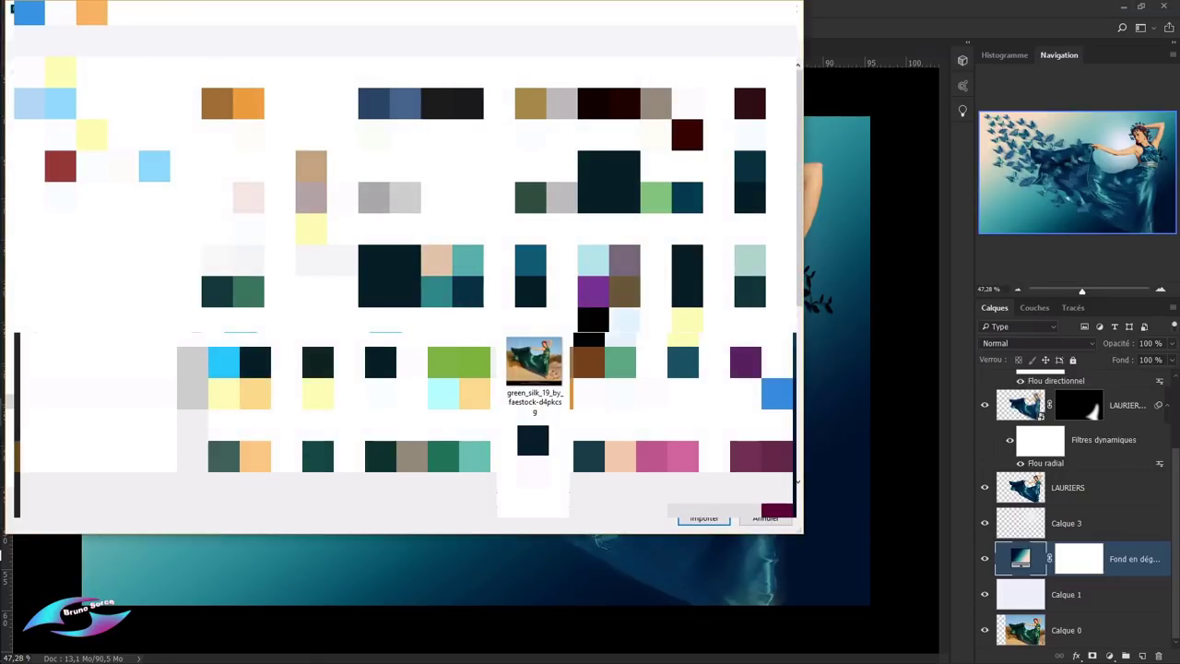
scroll(516, 369, "down", 3)
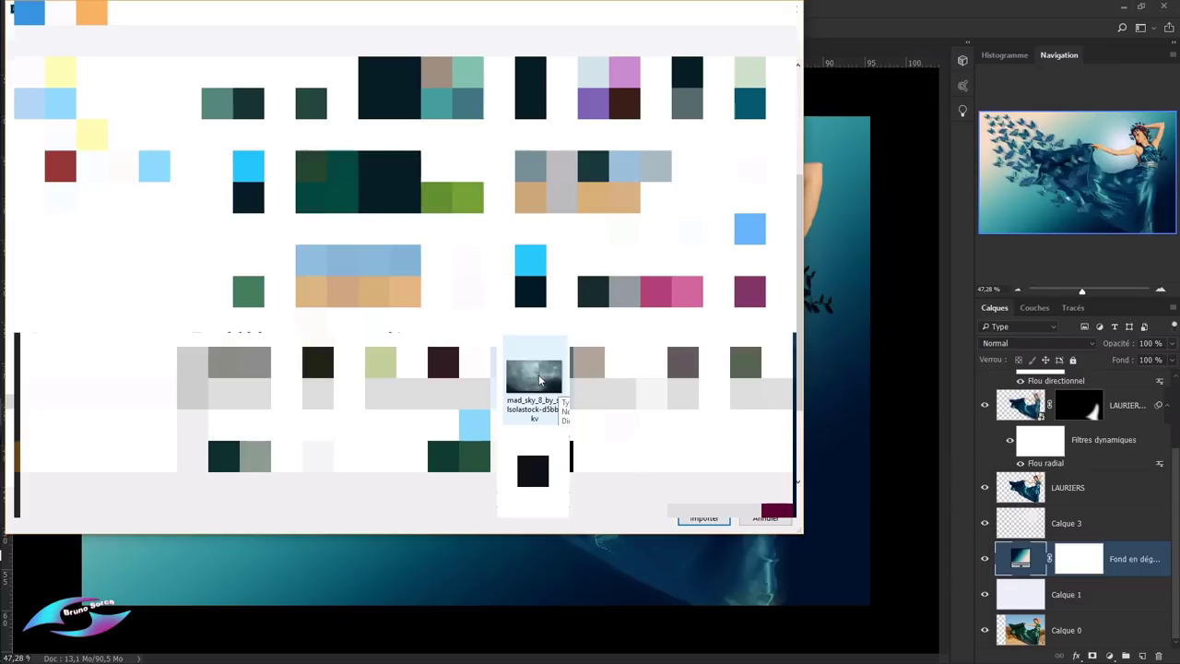
double_click(534, 377)
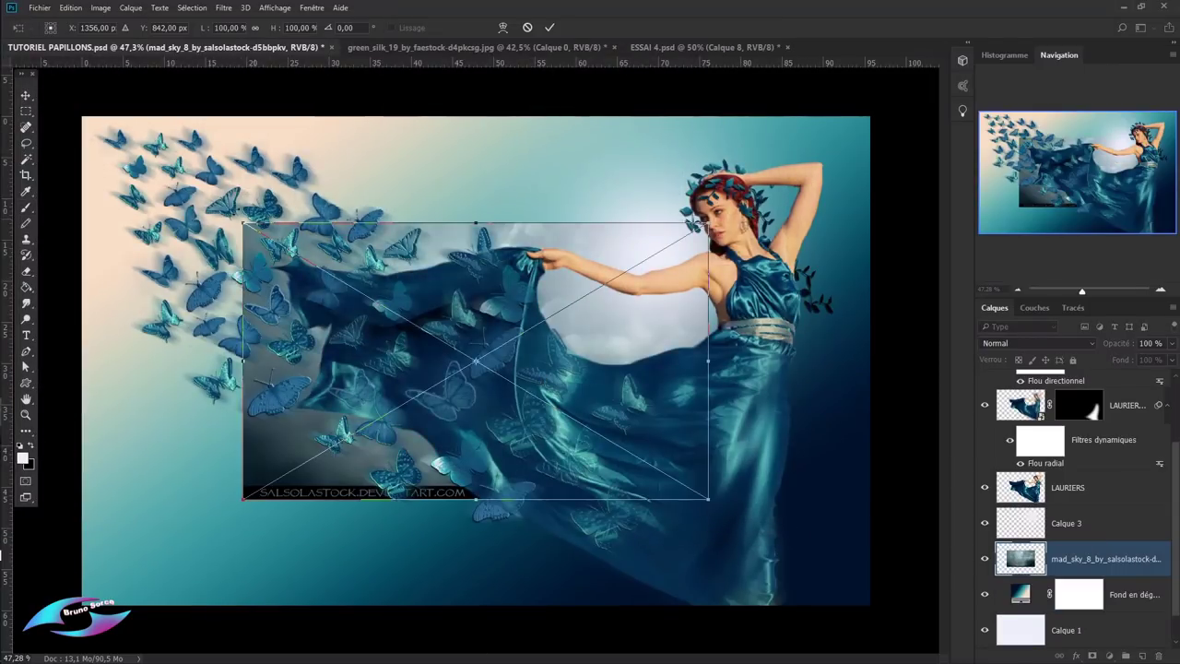
- Scale the mad_sky image past every canvas edge and commit the transform
left_click_drag(243, 223, 75, 109)
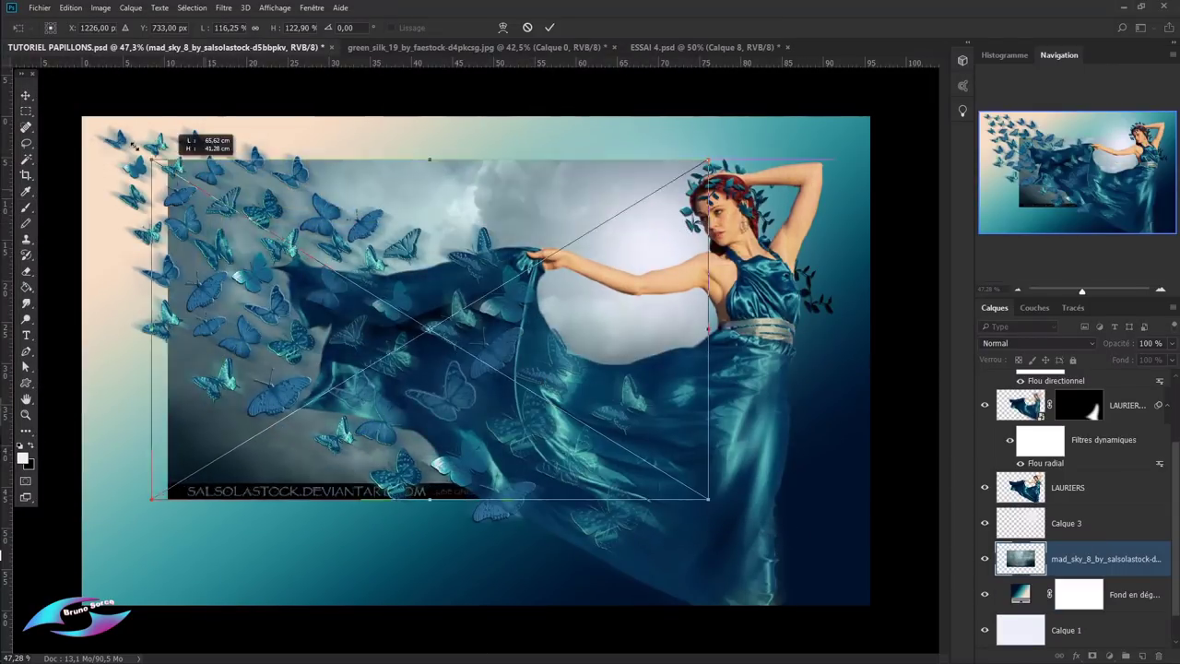
left_click_drag(708, 499, 860, 543)
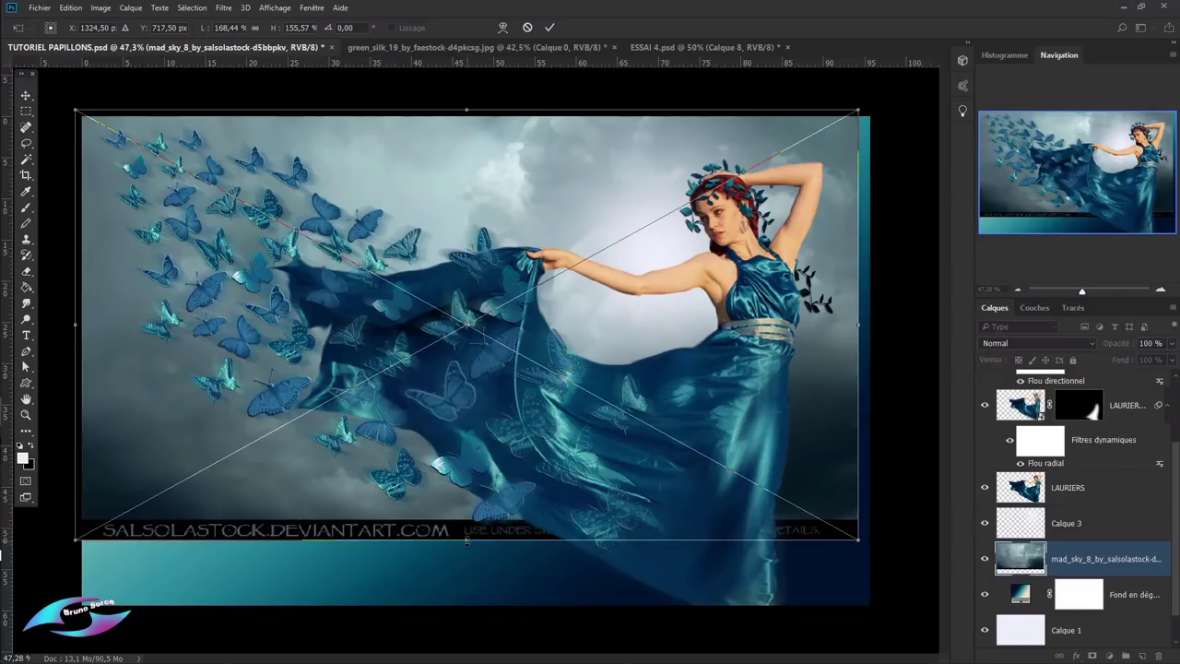
left_click_drag(467, 542, 467, 643)
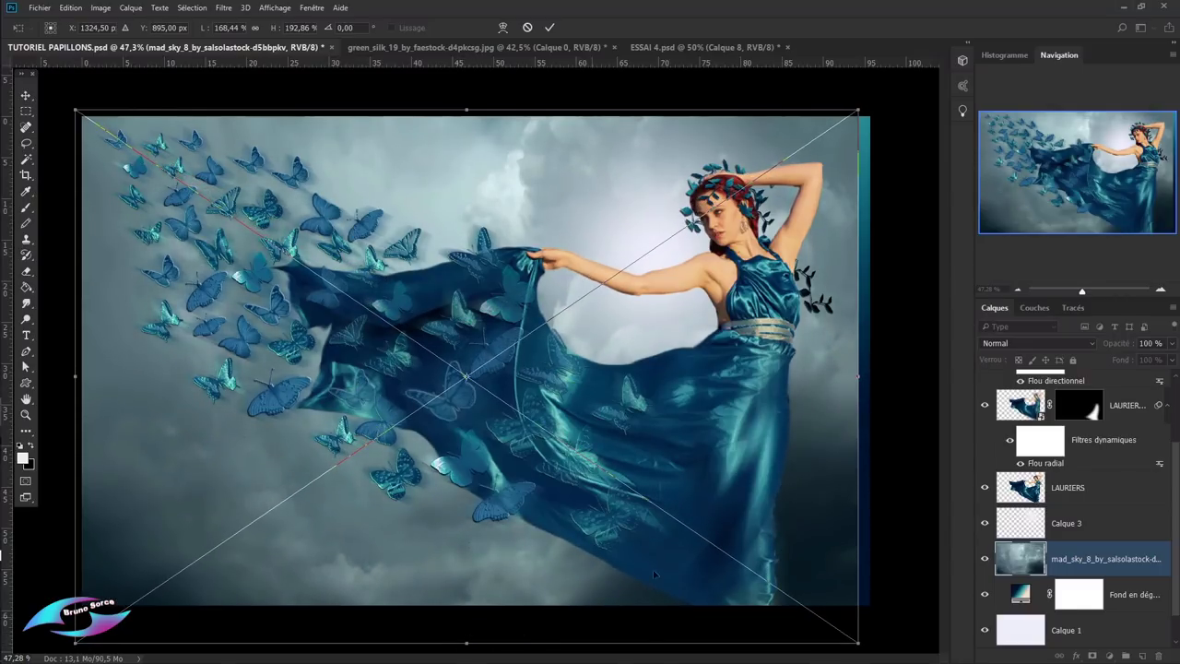
left_click_drag(860, 376, 883, 376)
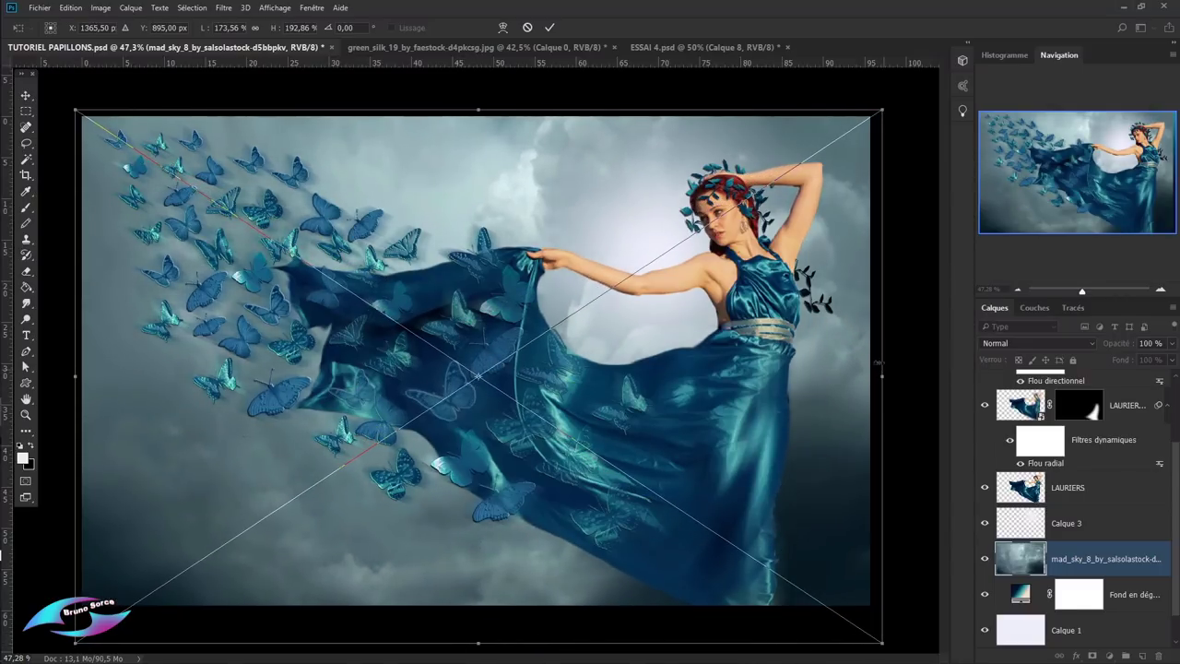
left_click_drag(76, 109, 66, 97)
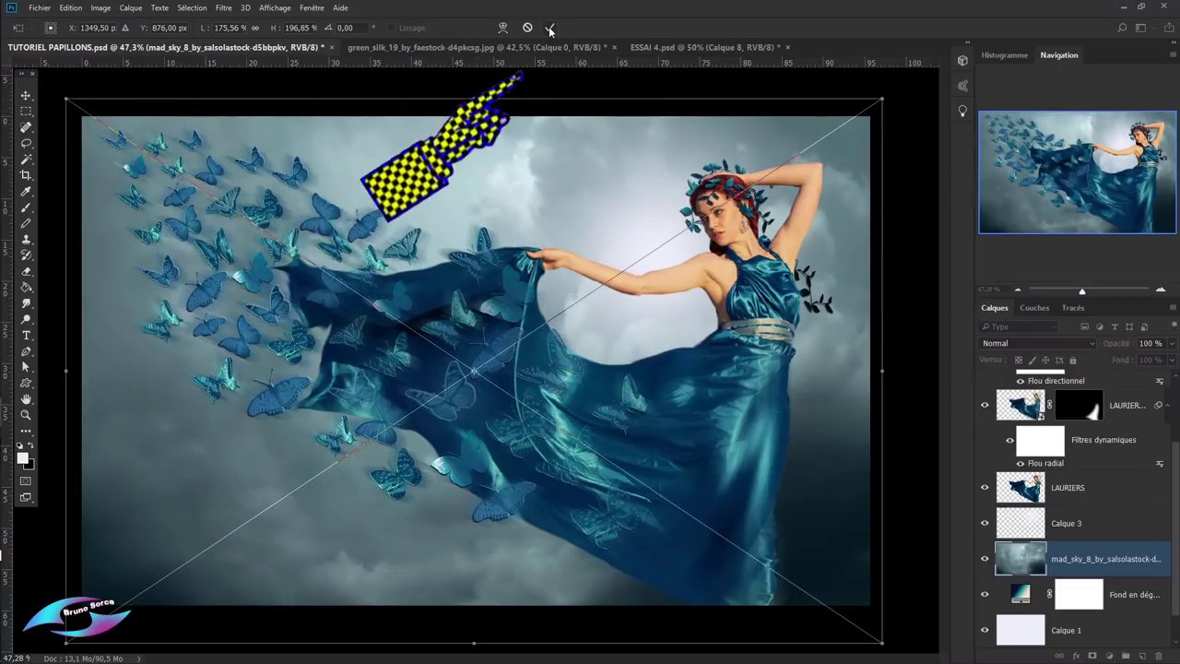
left_click(550, 28)
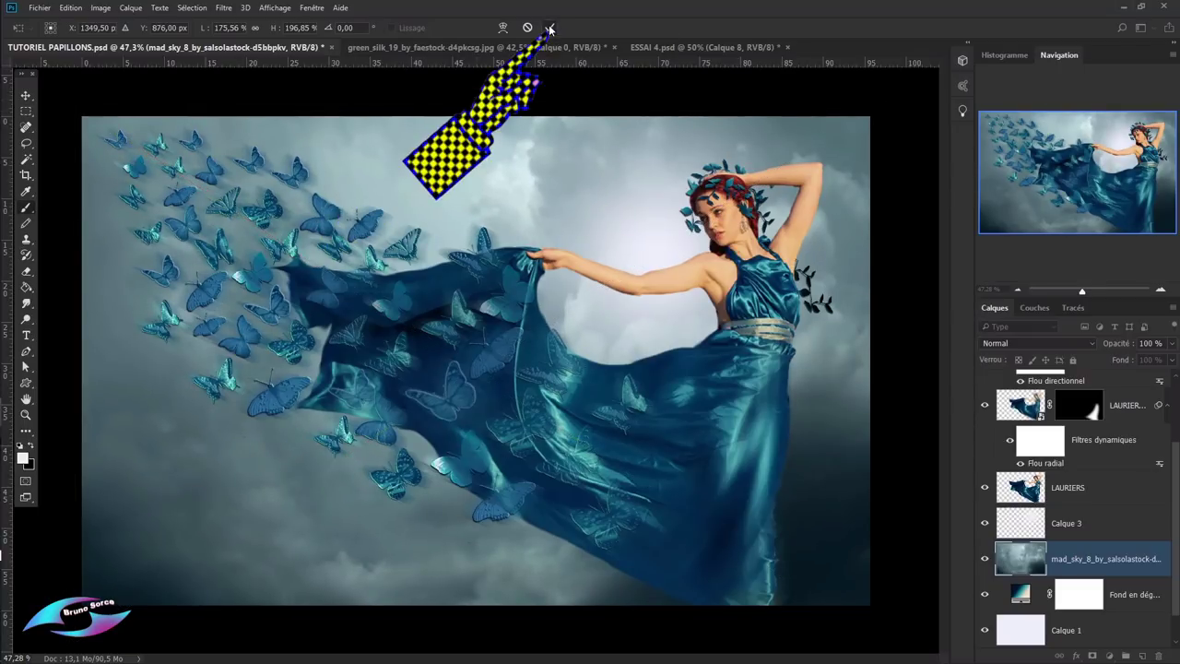
- Set the mad_sky layer to Incrustation (Overlay) blending, then toggle its visibility to compare
left_click(1028, 344)
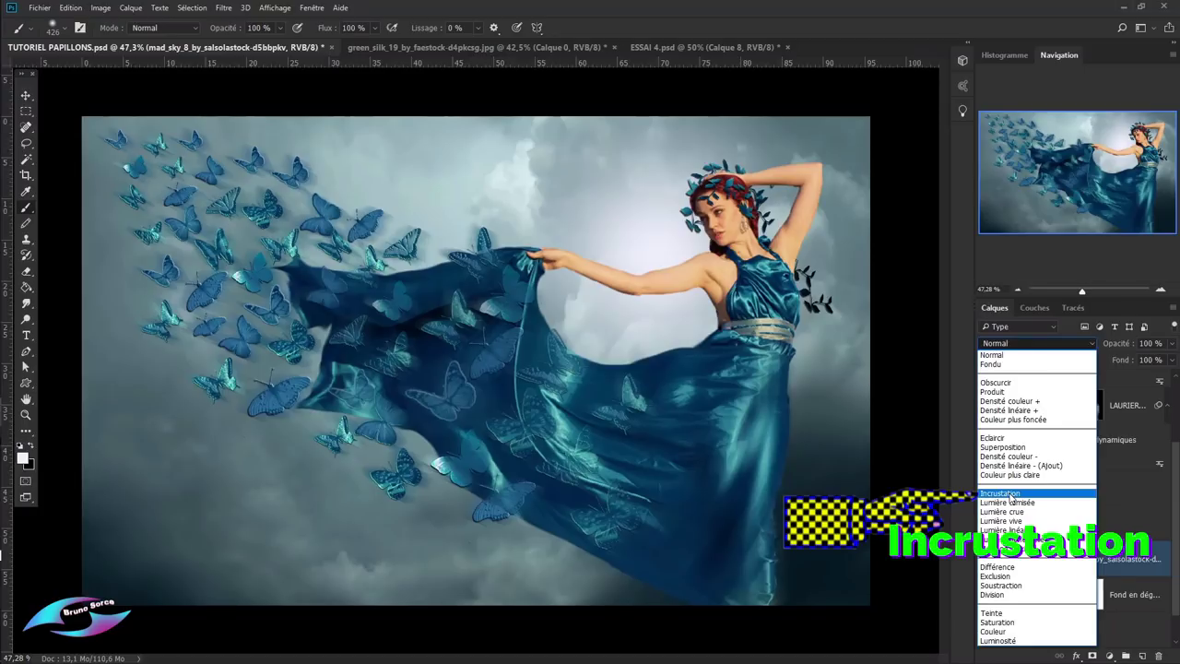
left_click(1011, 496)
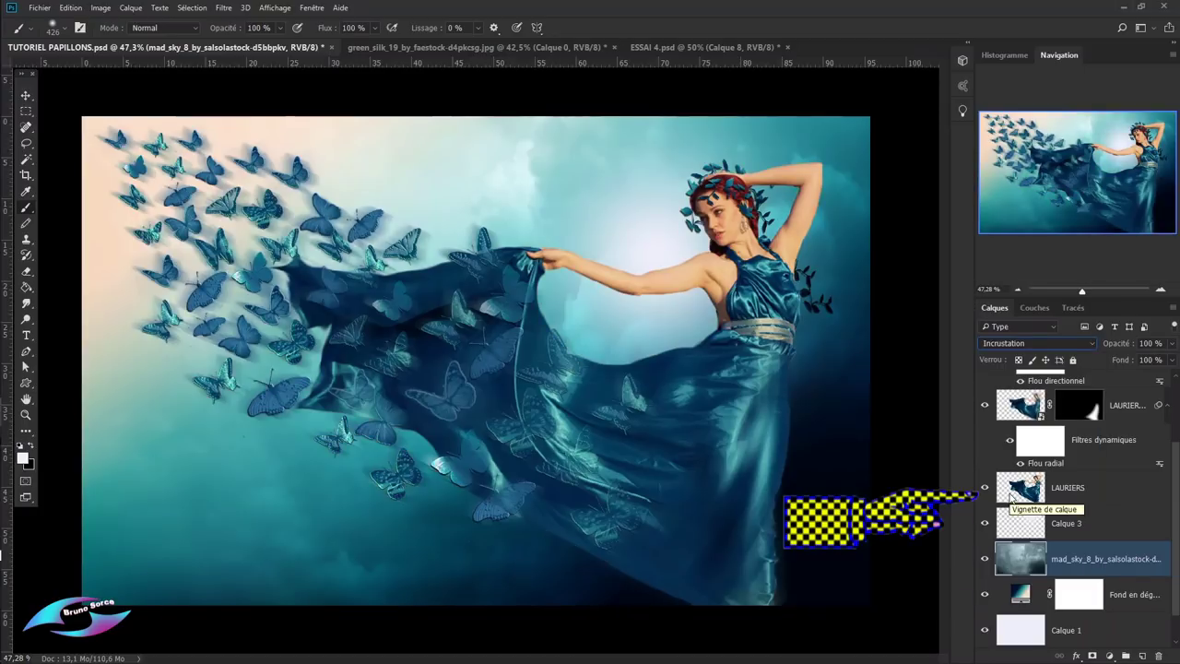
left_click(988, 563)
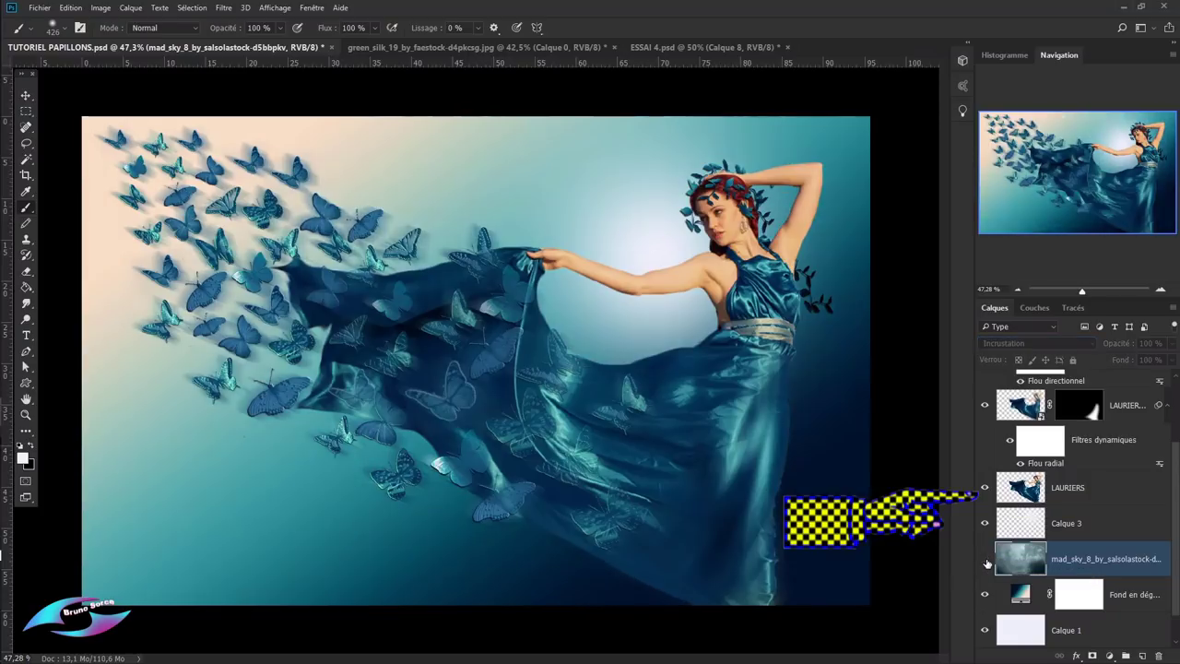
left_click(986, 561)
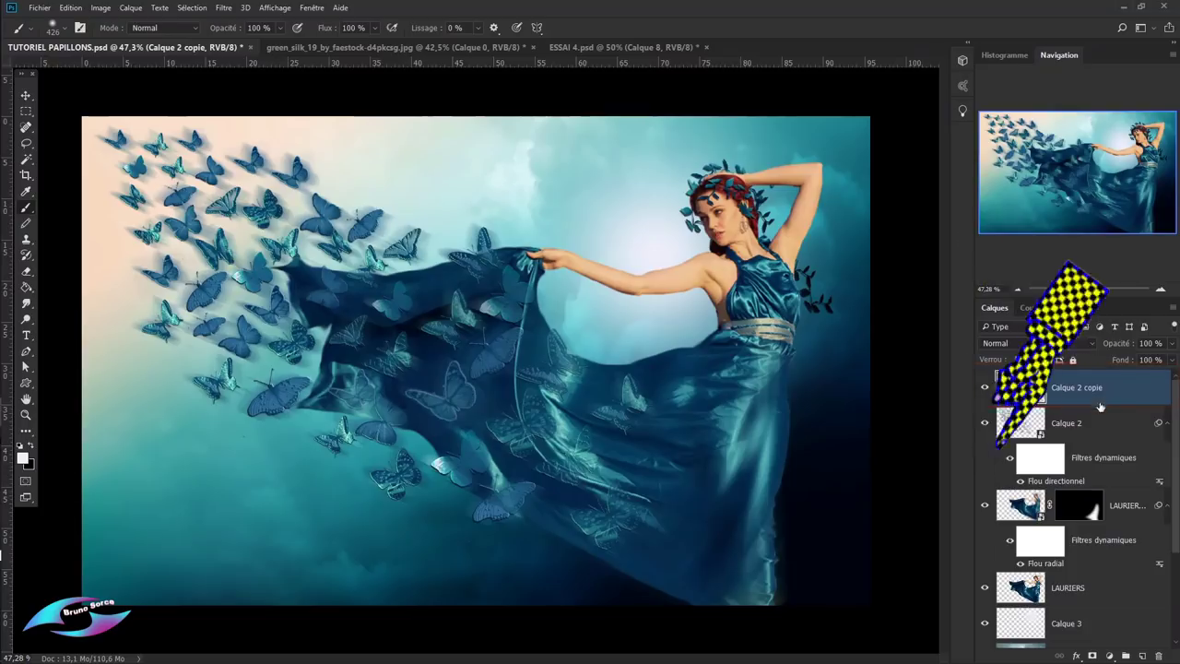
- Add a new top layer and pick a large cloud brush from the NUAGES 1 BRUNO set
left_click(1141, 655)
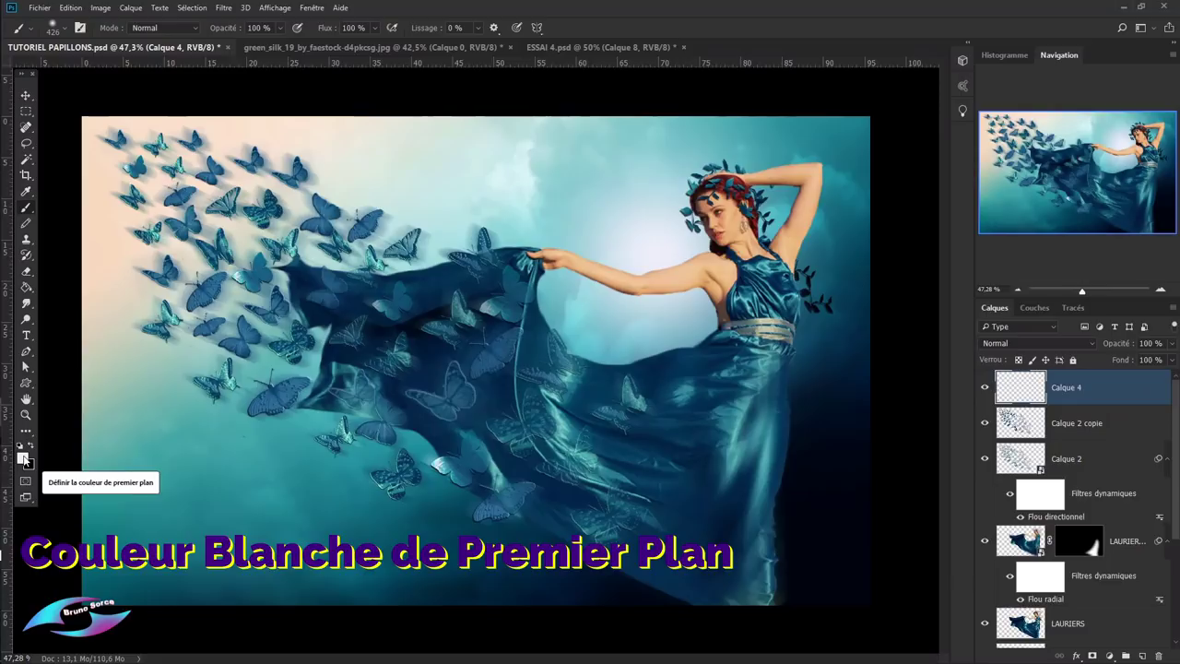
right_click(26, 209)
left_click(78, 211)
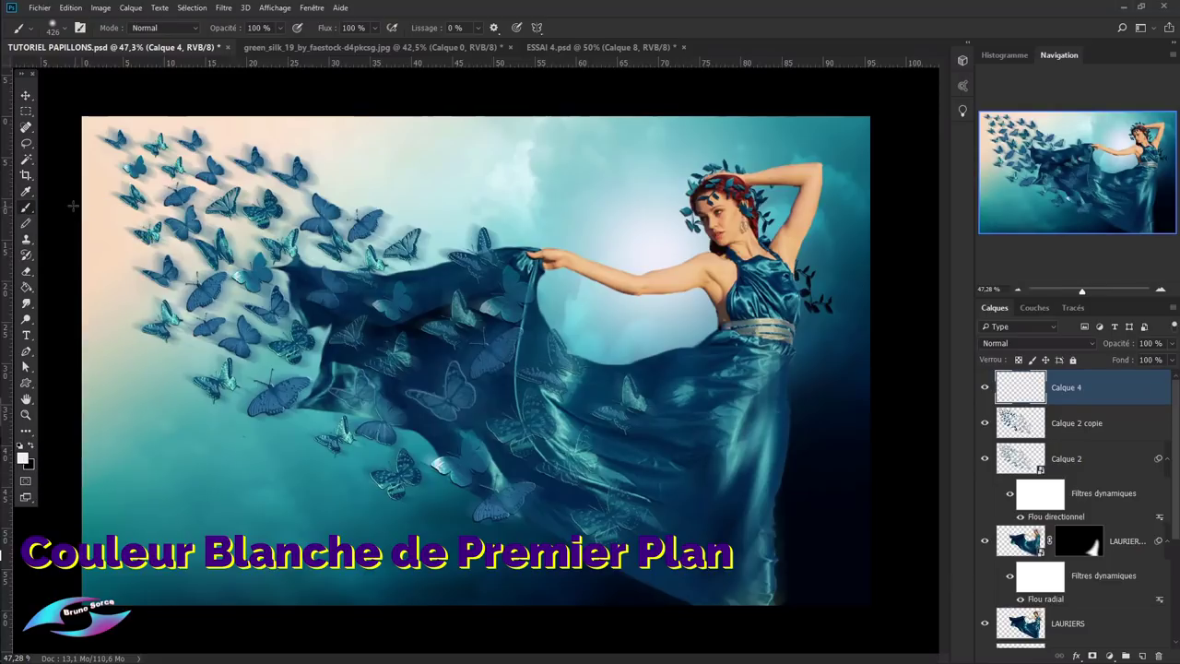
left_click(66, 30)
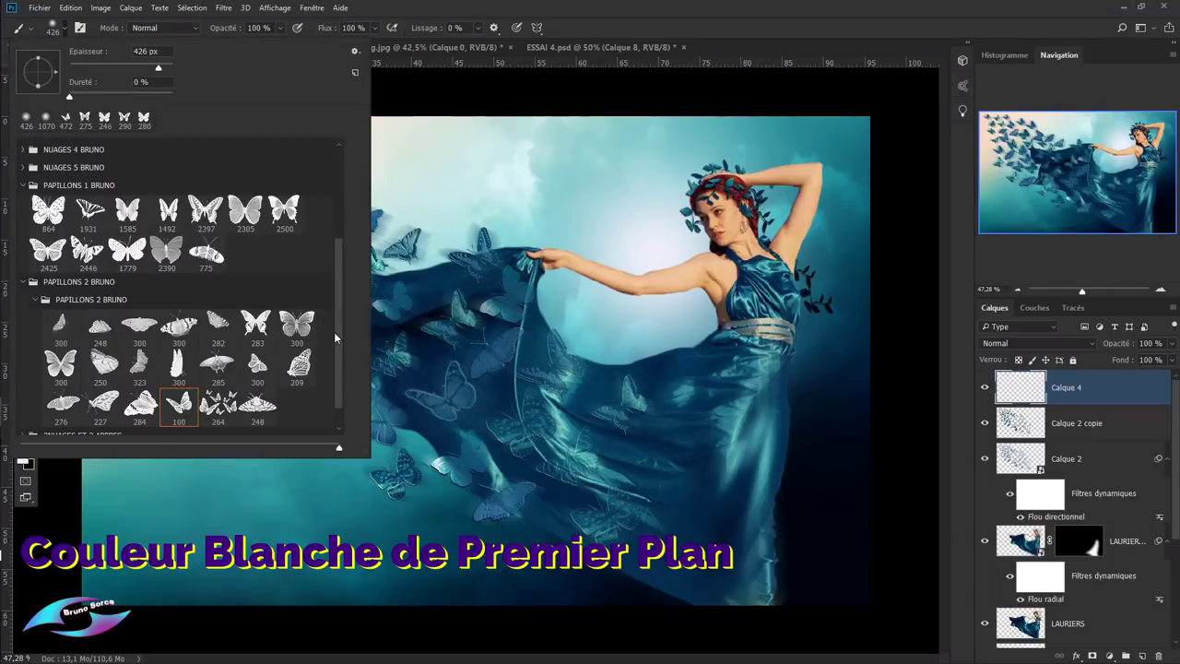
left_click_drag(335, 338, 338, 213)
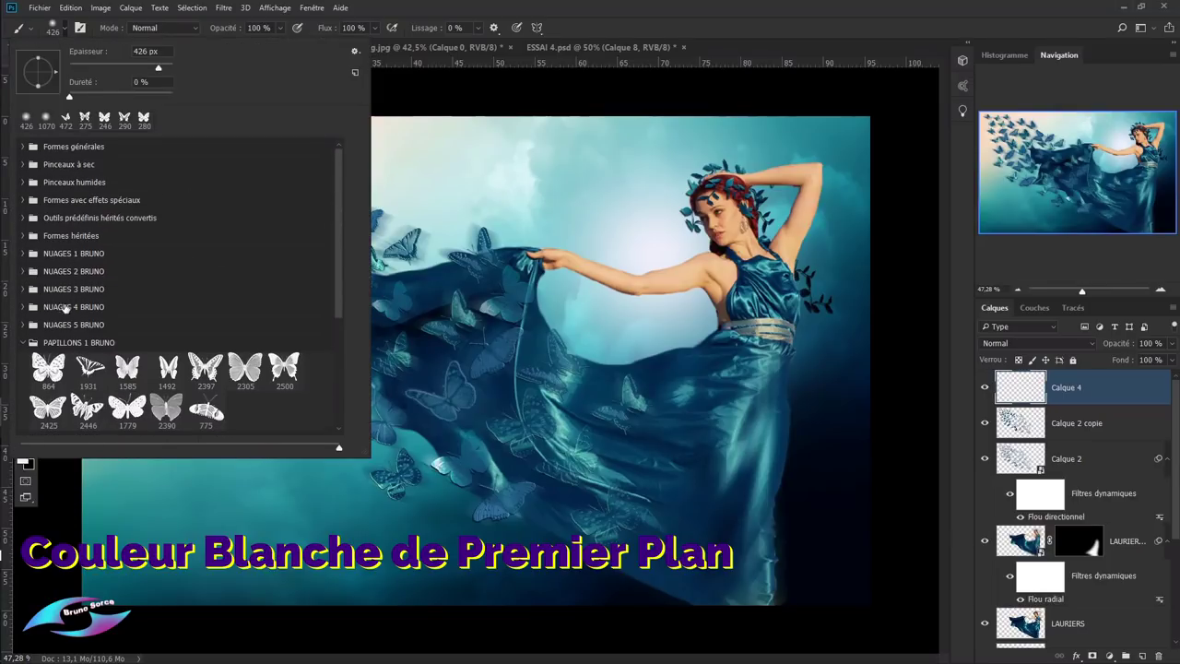
left_click(24, 255)
double_click(48, 279)
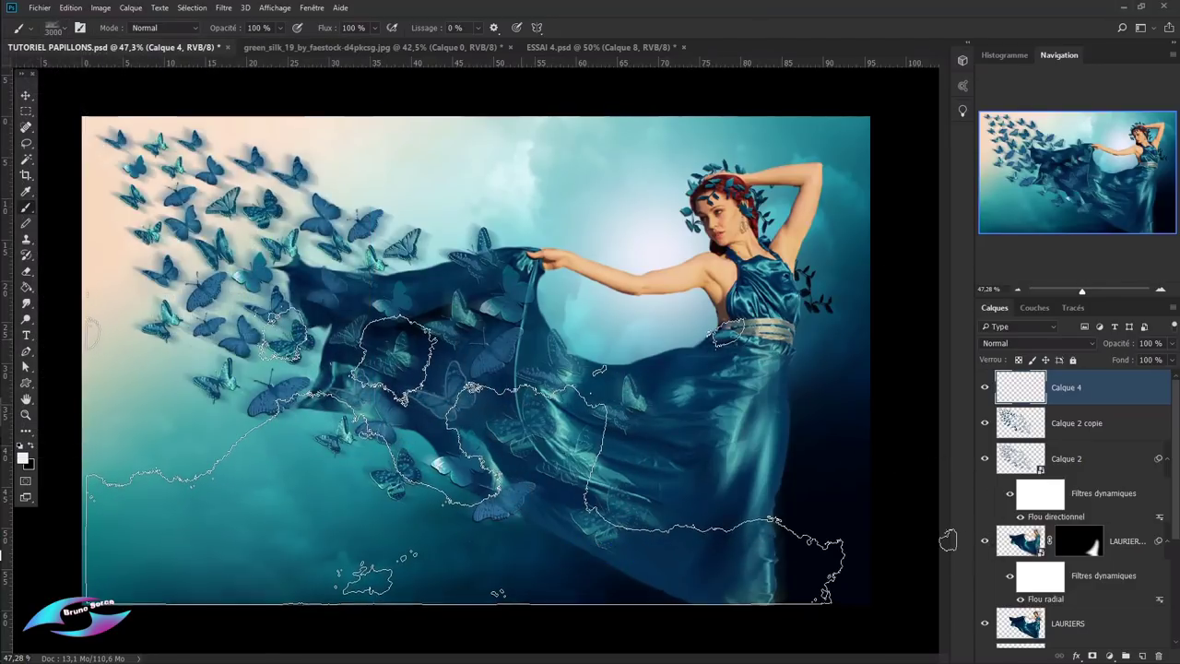
- Stamp a 3220-pixel white cloud over the lower canvas and set the layer to 74% opacity
key("ctrl+d")
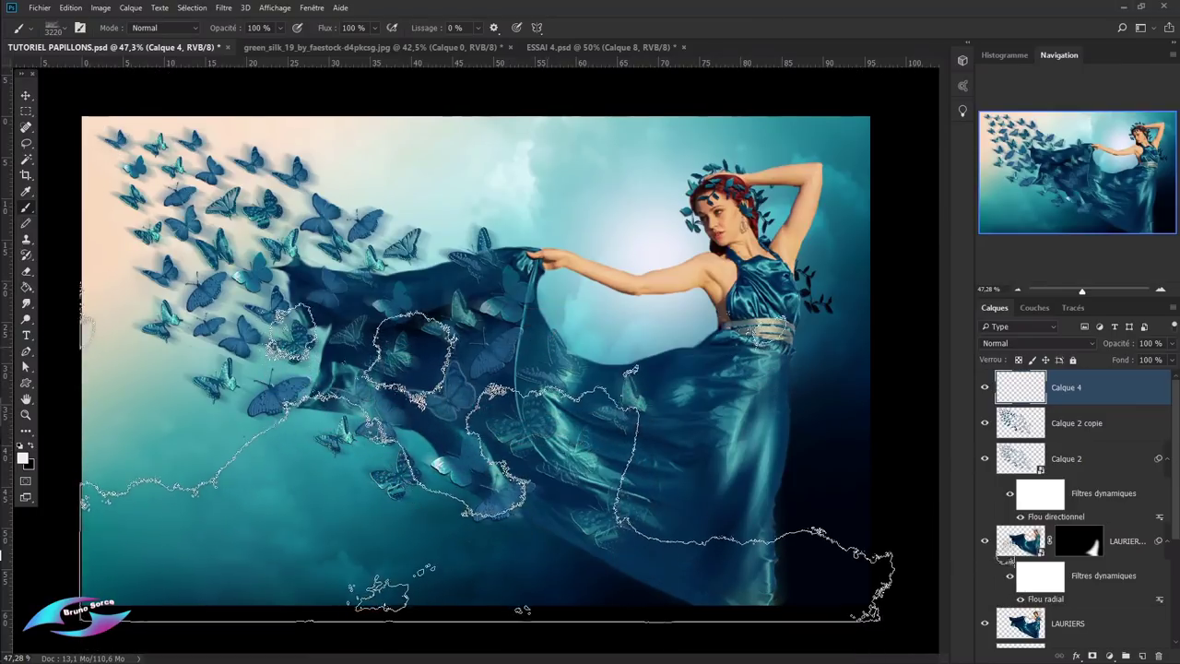
left_click(489, 443)
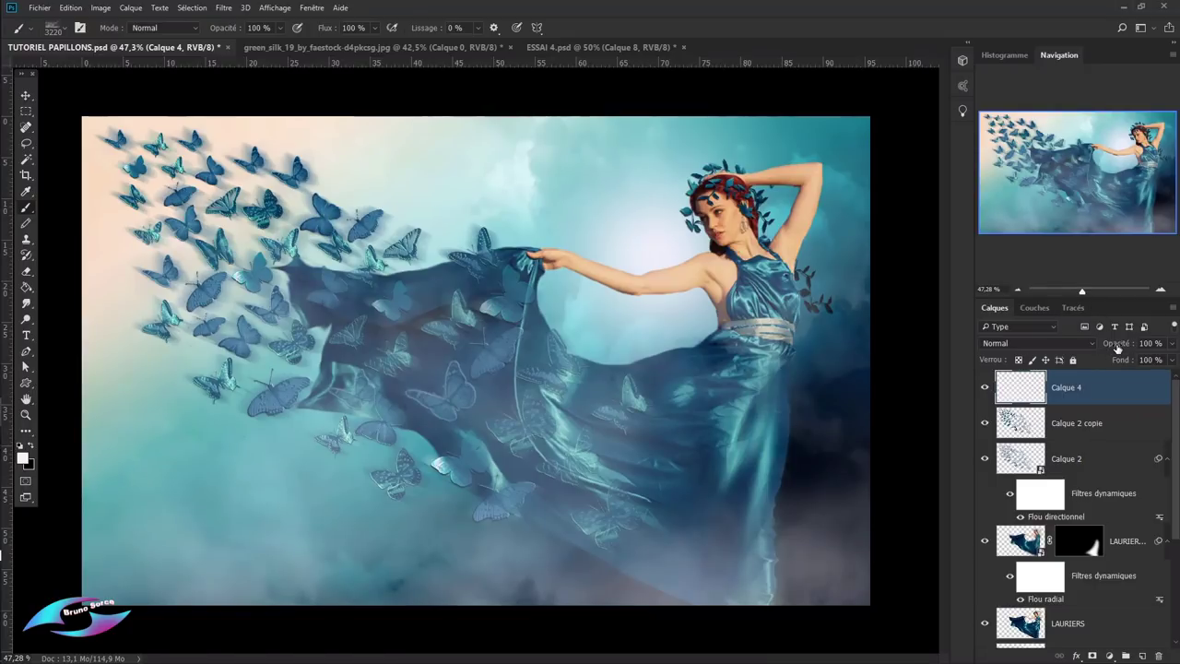
left_click_drag(1118, 346, 1101, 347)
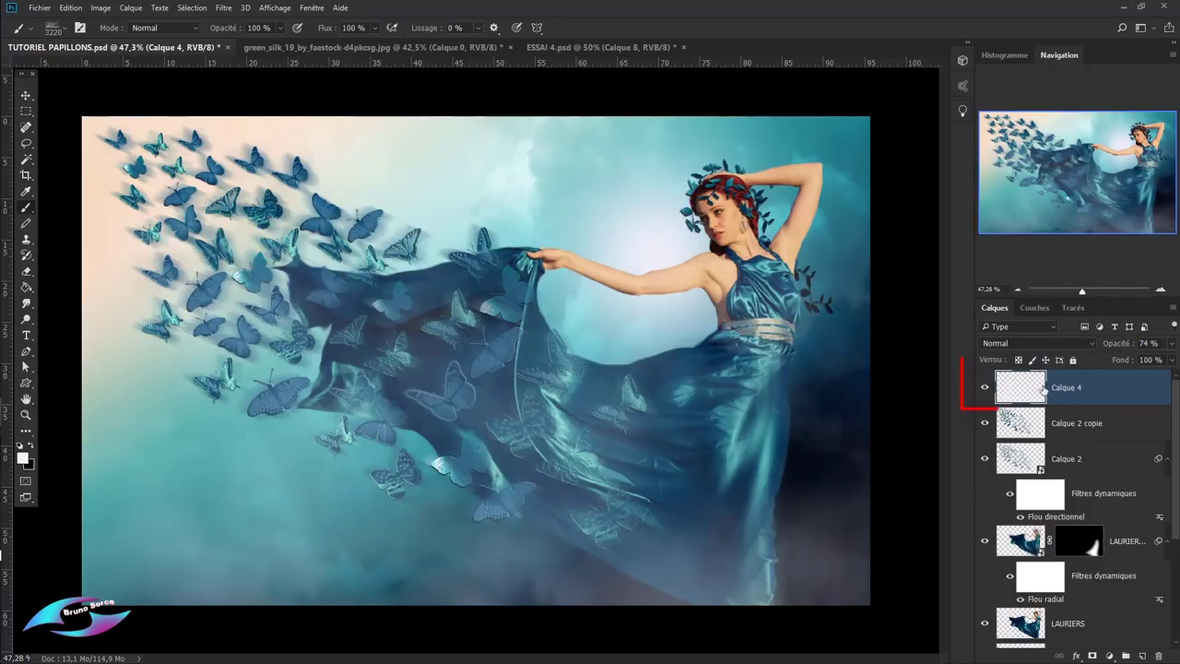
left_click(985, 388)
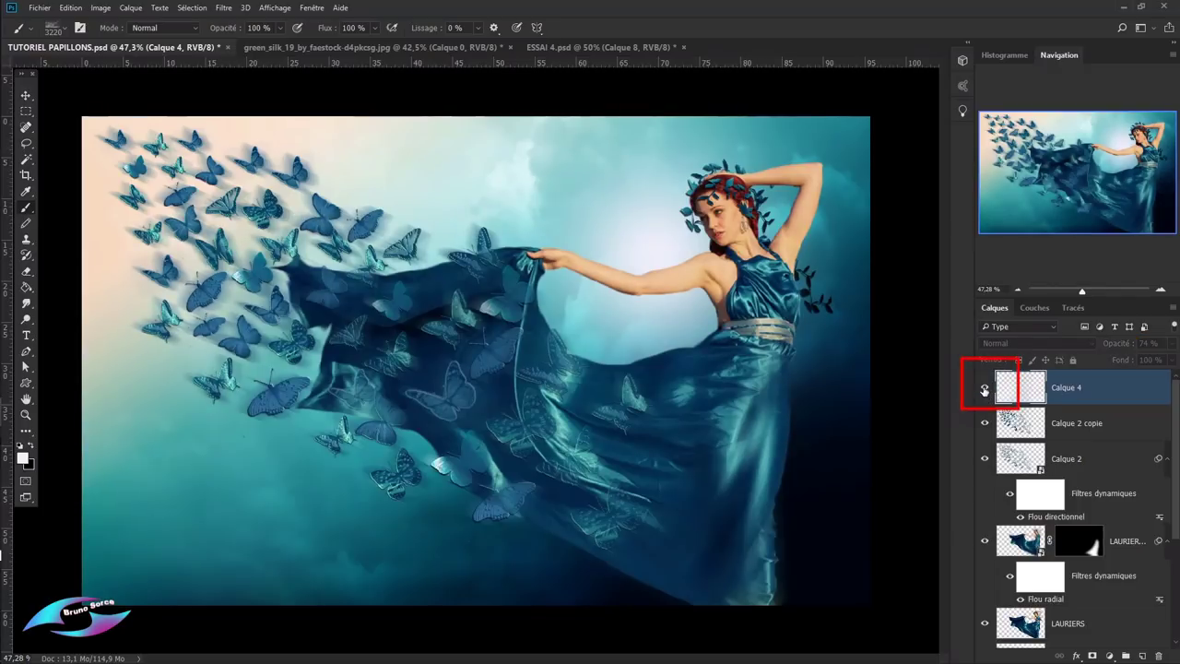
left_click(985, 389)
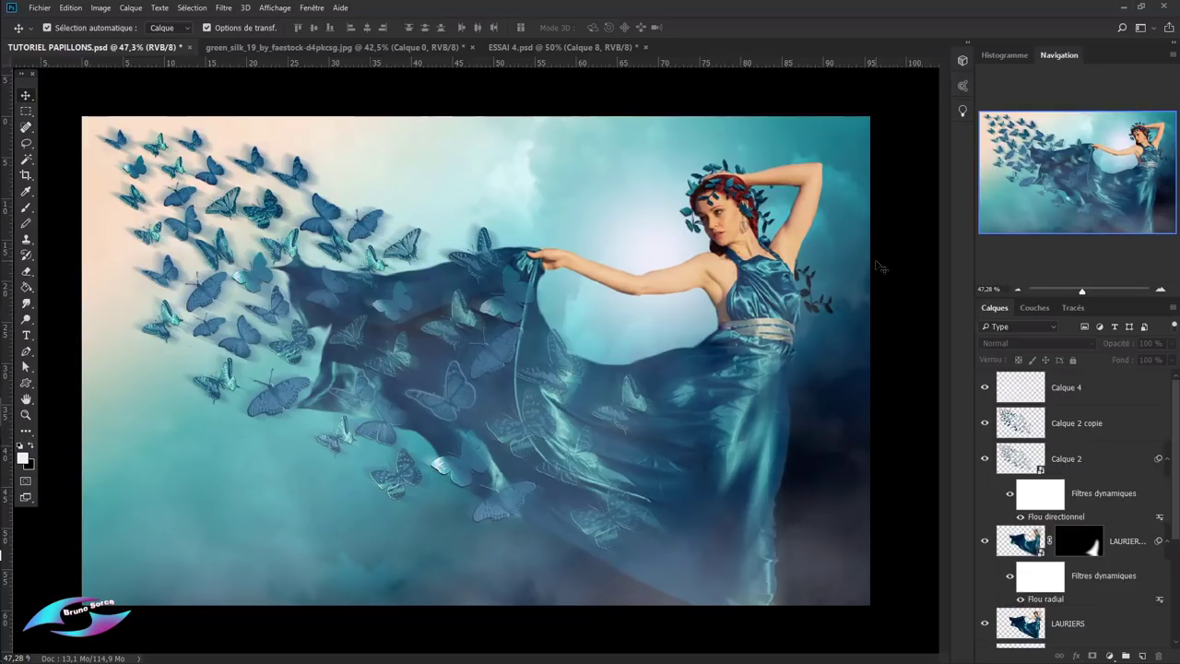